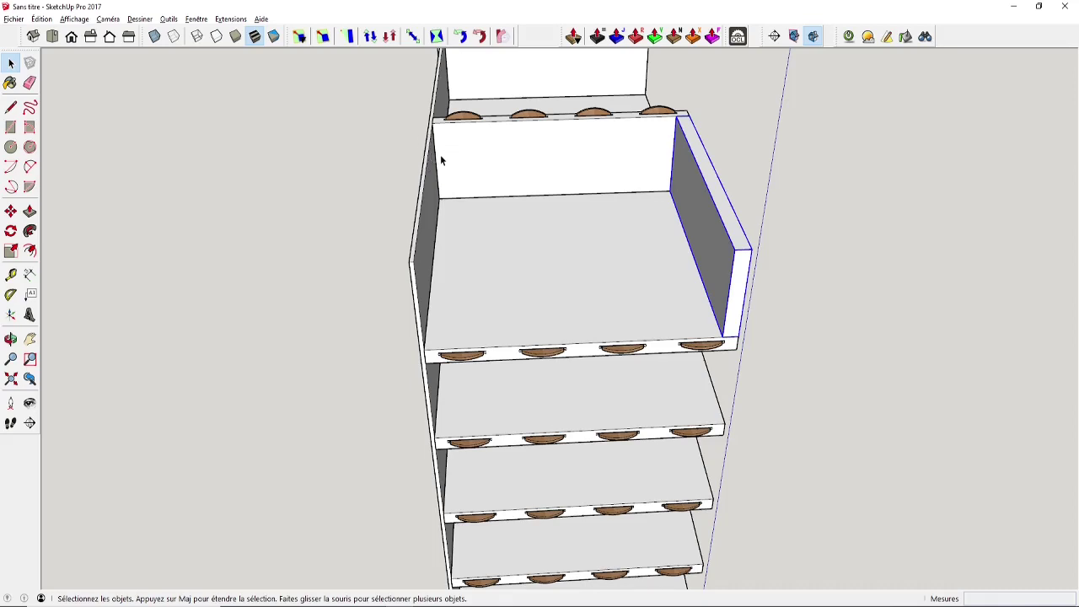
Draw a rectangle on the divider's inner face in the drawer compartment and extrude it into a 12 mm thick panel
key("r")
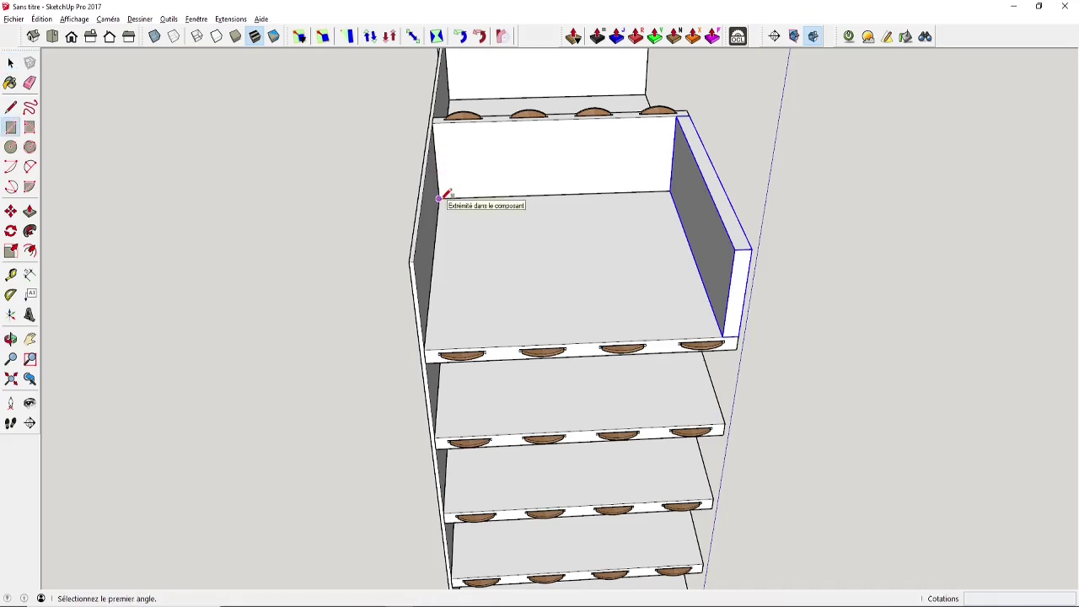
left_click(438, 198)
left_click(675, 119)
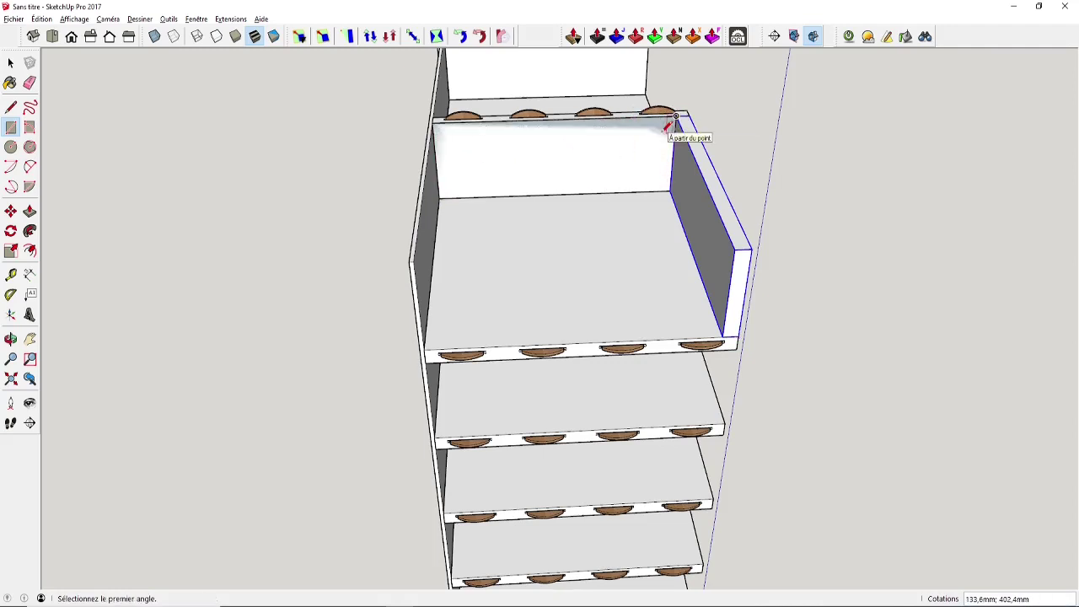
key("p")
left_click(659, 147)
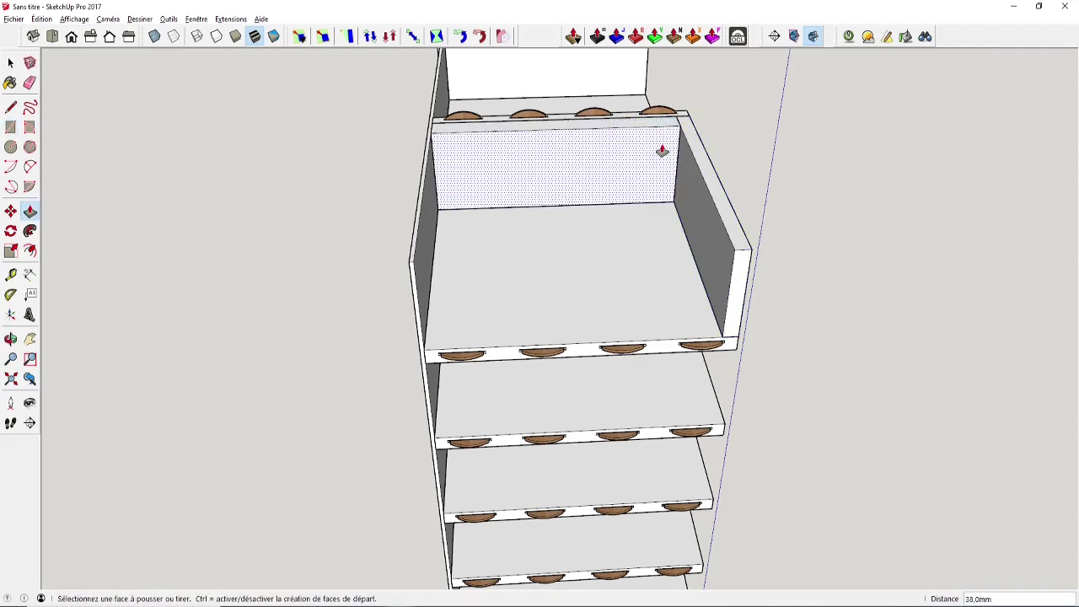
left_click(662, 150)
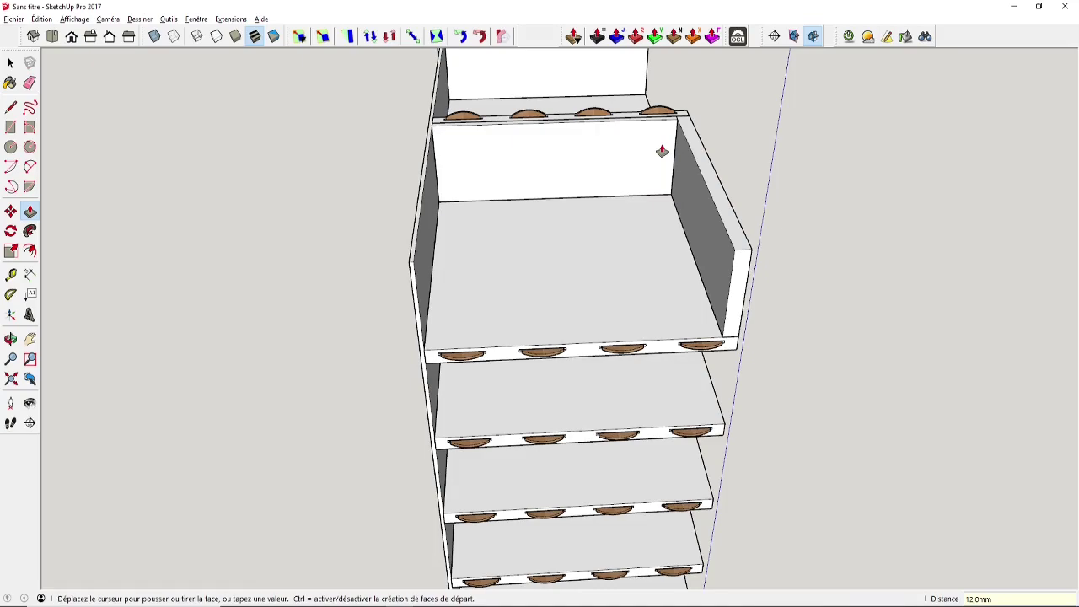
Select the whole 12 mm side panel and turn it into a component named CôtéTiroir
middle_click_drag(638, 145, 529, 204)
scroll(607, 204, "up", 3)
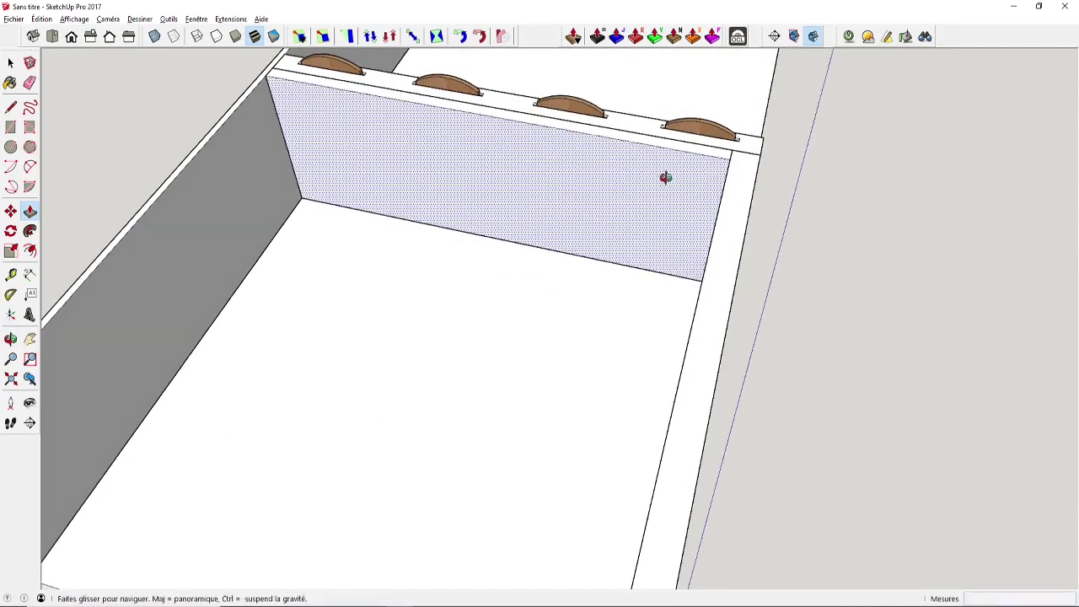
middle_click_drag(665, 176, 549, 210)
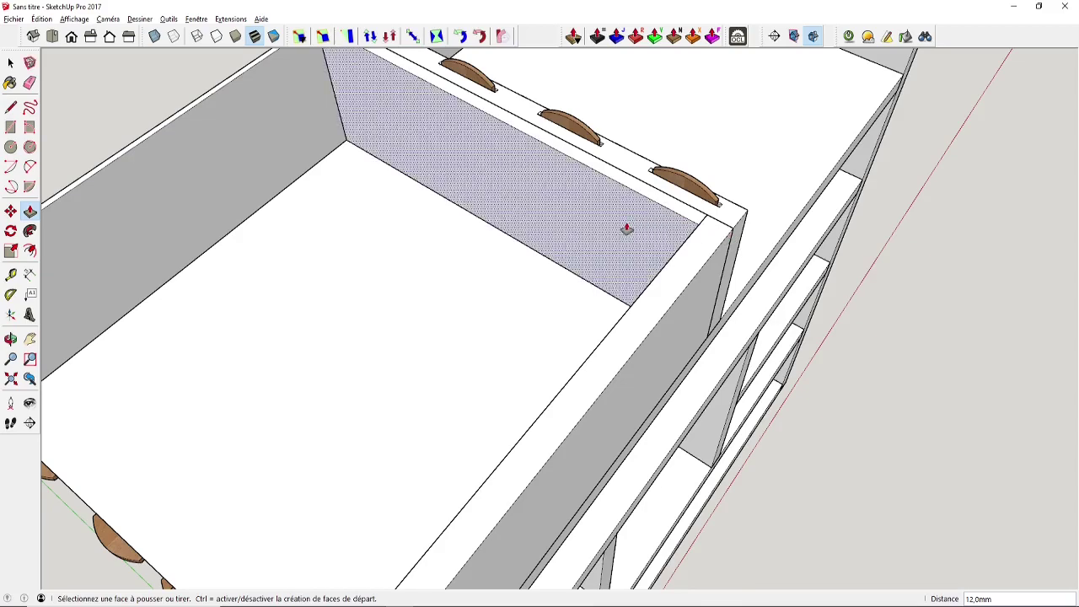
mouse_move(631, 229)
middle_mouse_down()
mouse_move(722, 285)
mouse_move(631, 233)
middle_mouse_up()
key("space")
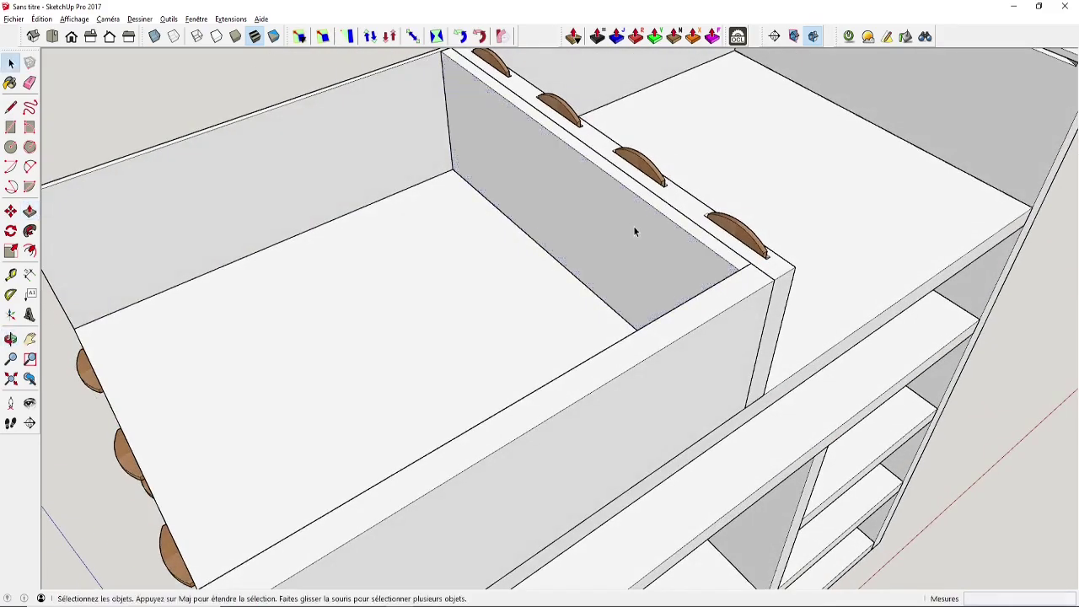
left_click(636, 229)
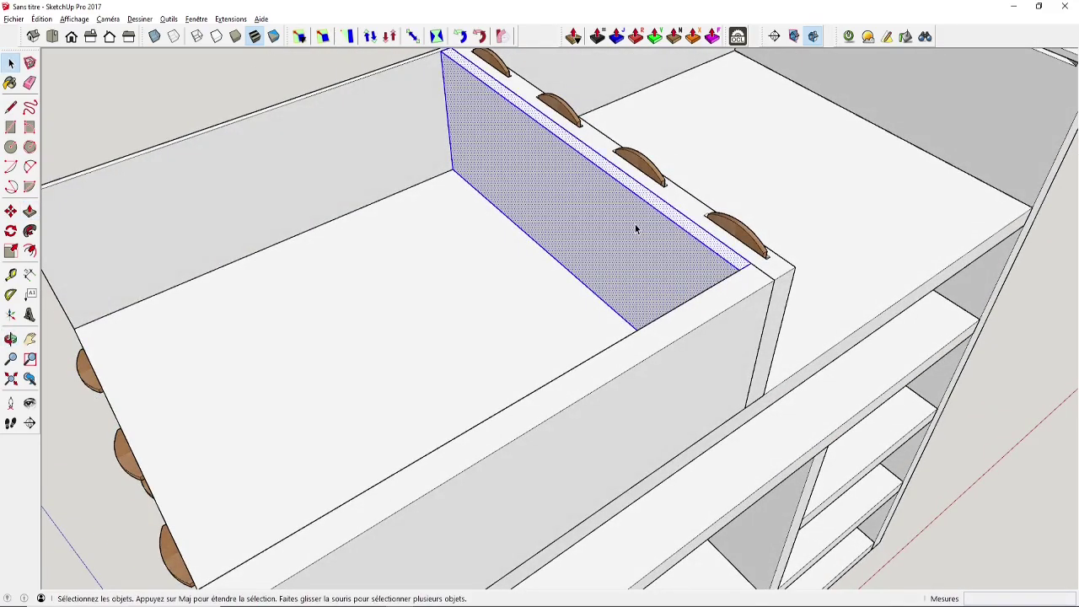
key("g")
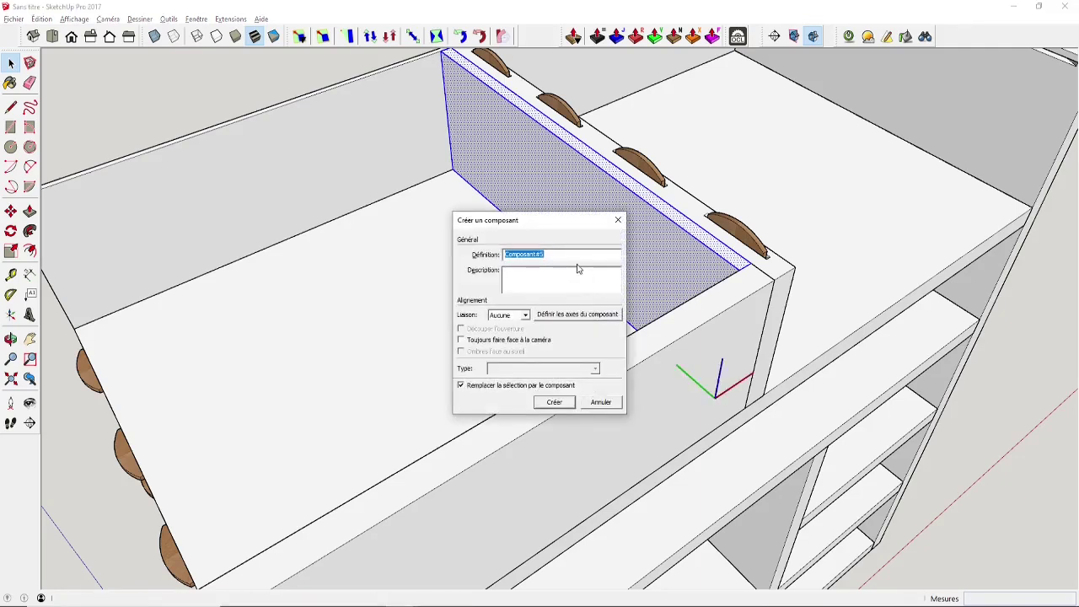
type("CôtéTiroir")
left_click(556, 401)
Open the drawer side component for editing and extend its front end by 17 mm
double_click(729, 274)
key("Escape")
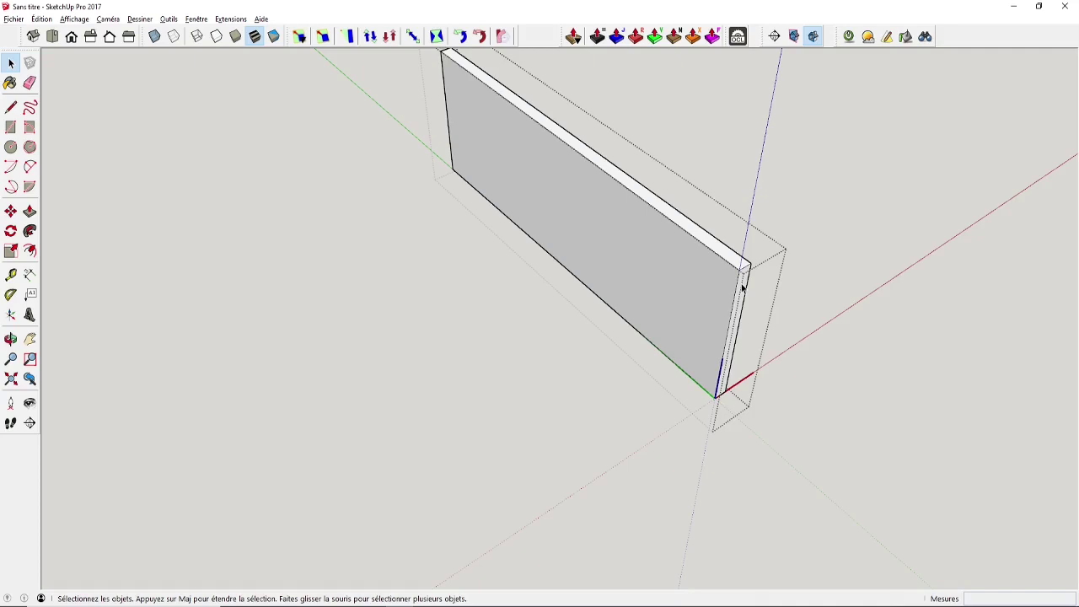
key("p")
left_click(742, 284)
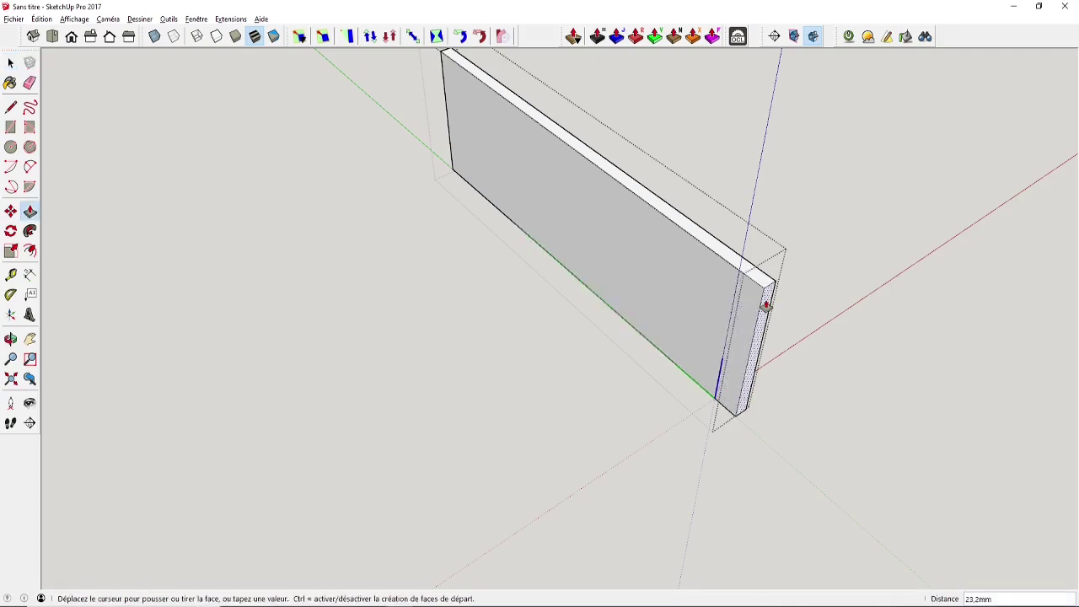
type("17")
key("Return")
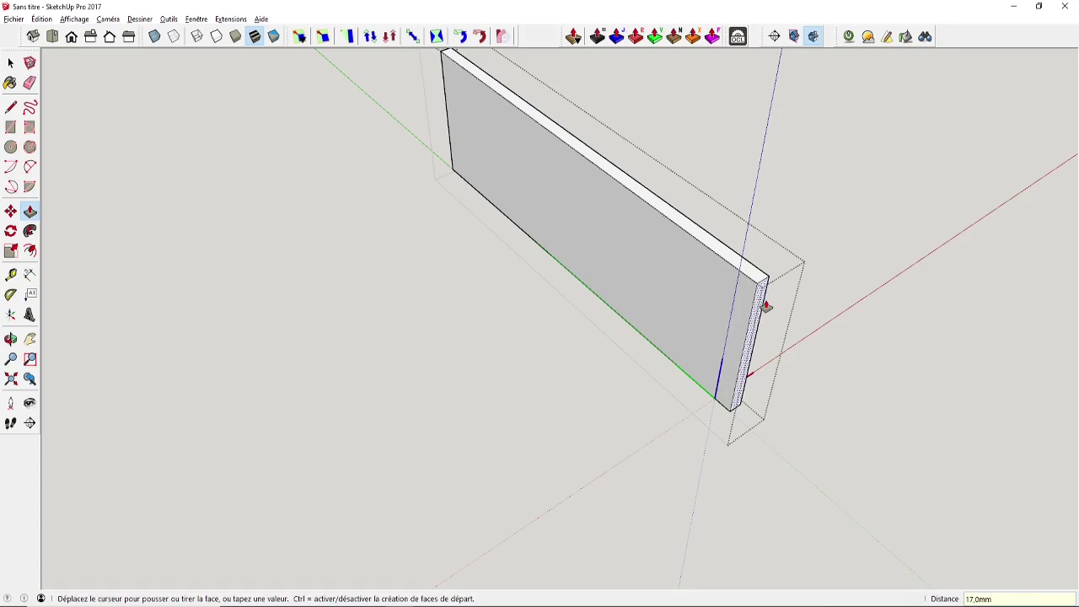
Show the rest of the model around the drawer side and examine how its end meets the drawer front
key("i")
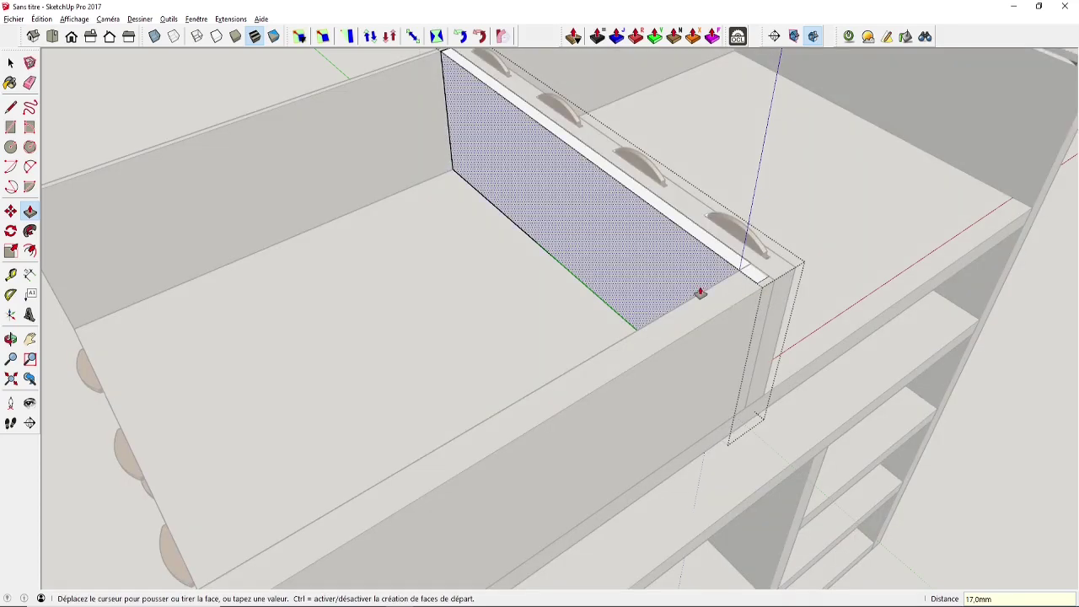
middle_click_drag(719, 279, 621, 340, "shift")
scroll(620, 355, "up", 3)
key("space")
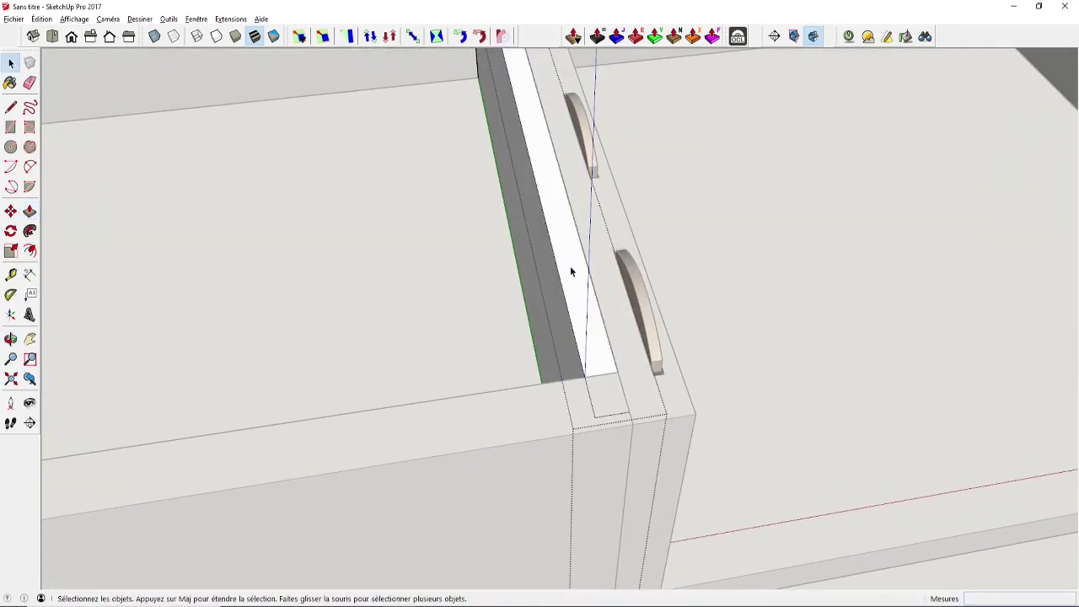
middle_click_drag(584, 418, 548, 390)
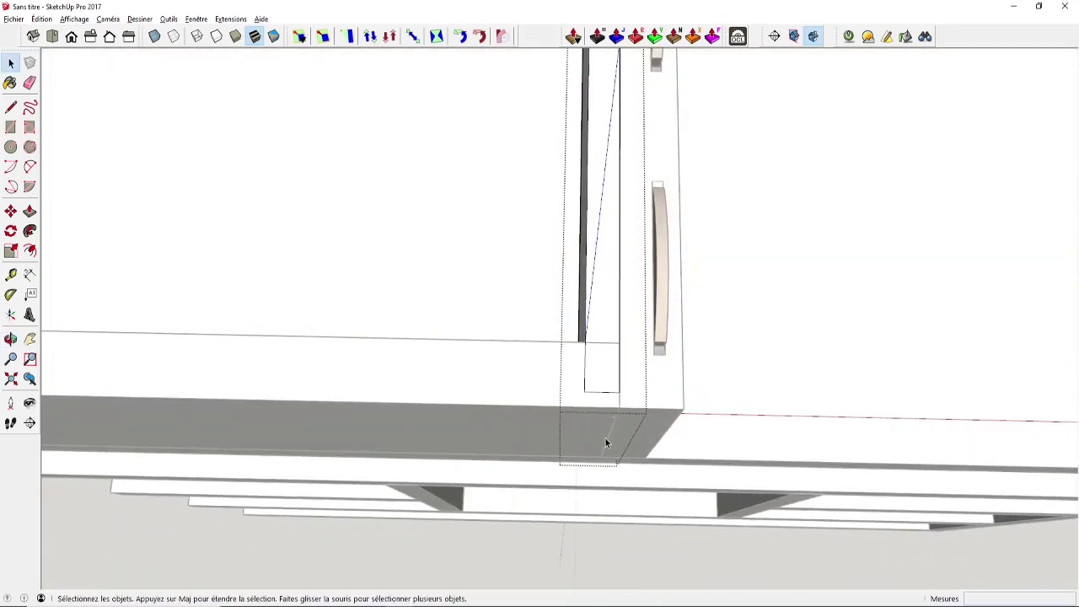
middle_click_drag(605, 438, 616, 527)
middle_click_drag(561, 468, 699, 198)
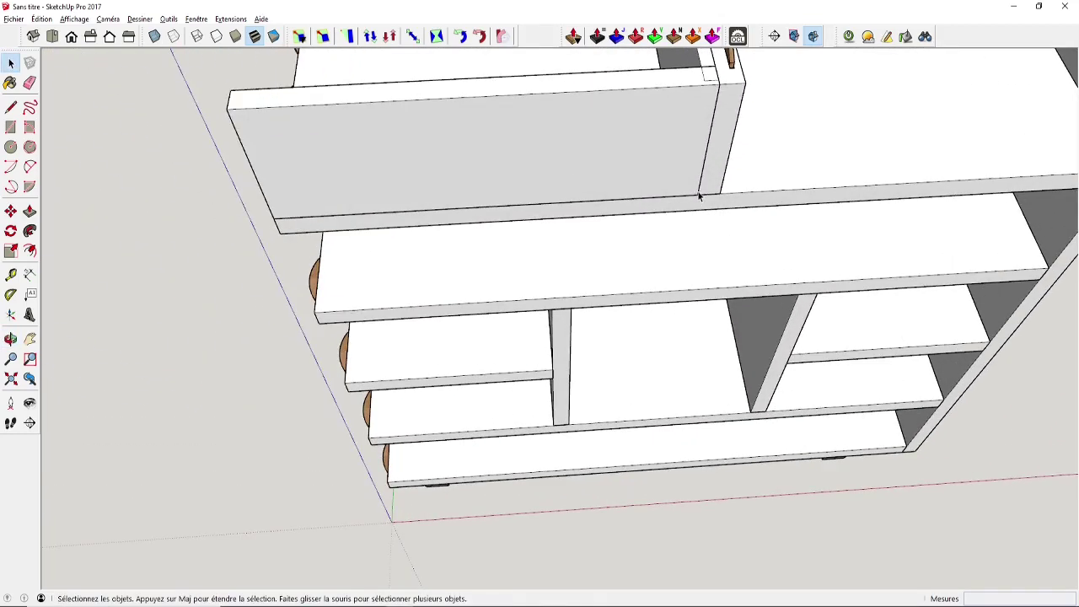
scroll(700, 197, "down", 1)
middle_click_drag(635, 184, 638, 339)
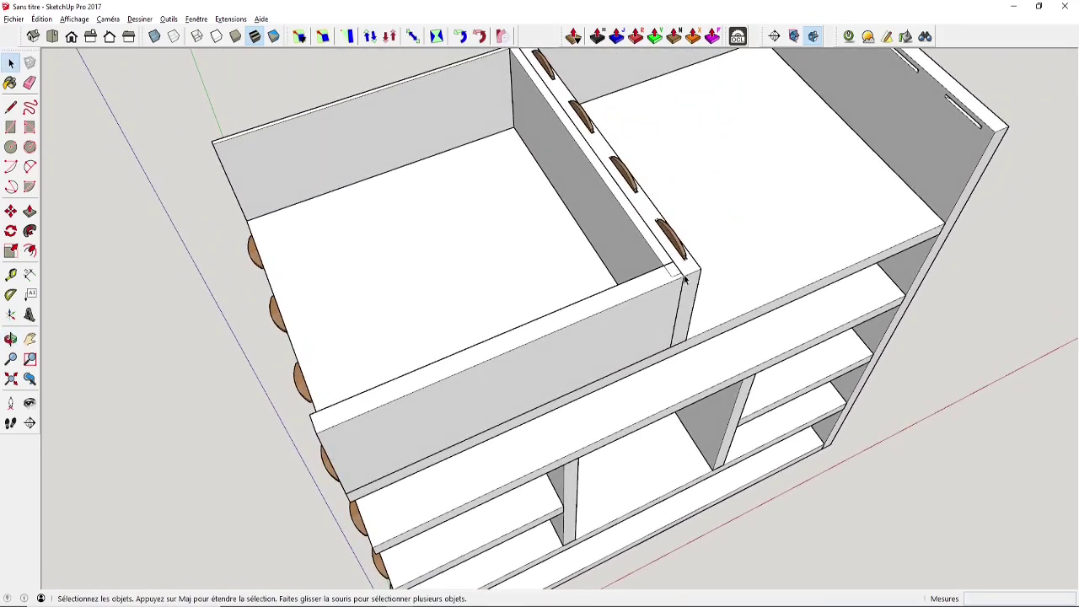
Move the drawer front 3 mm inward along the depth of the cabinet
left_click(664, 295)
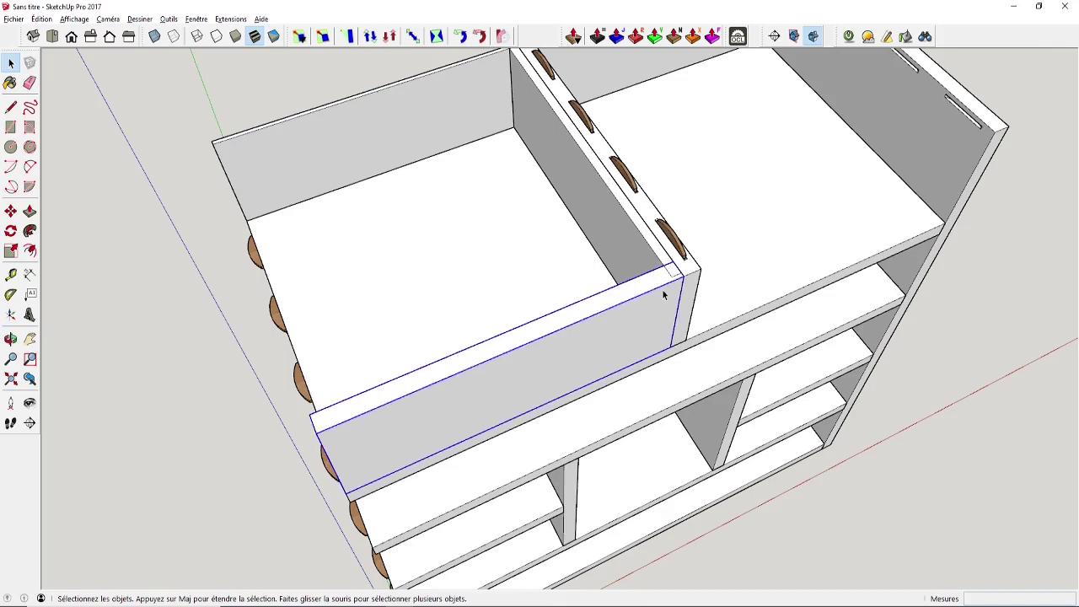
key("m")
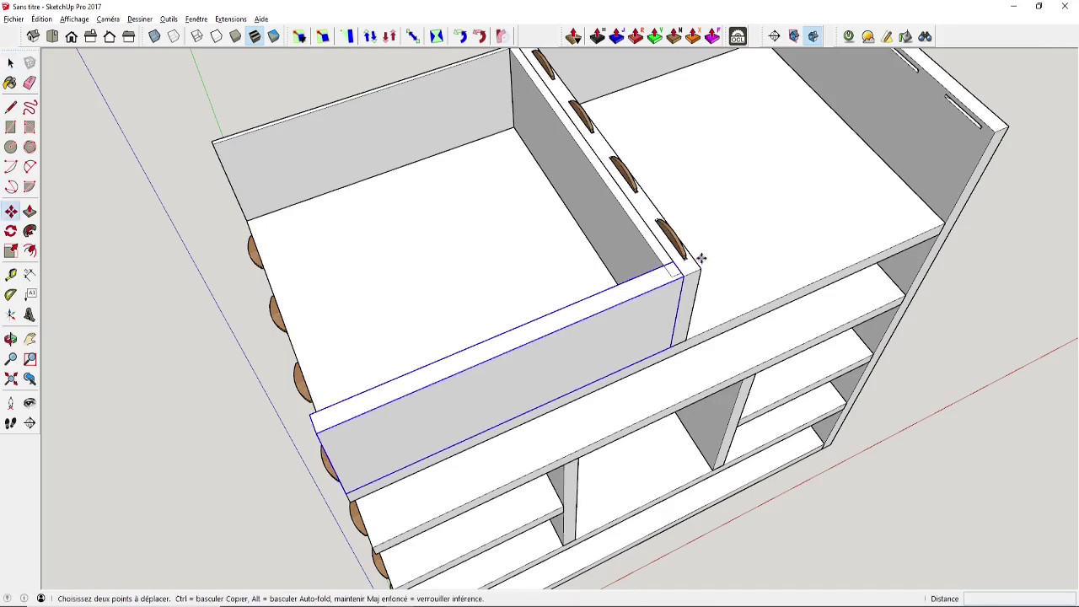
left_click(700, 266)
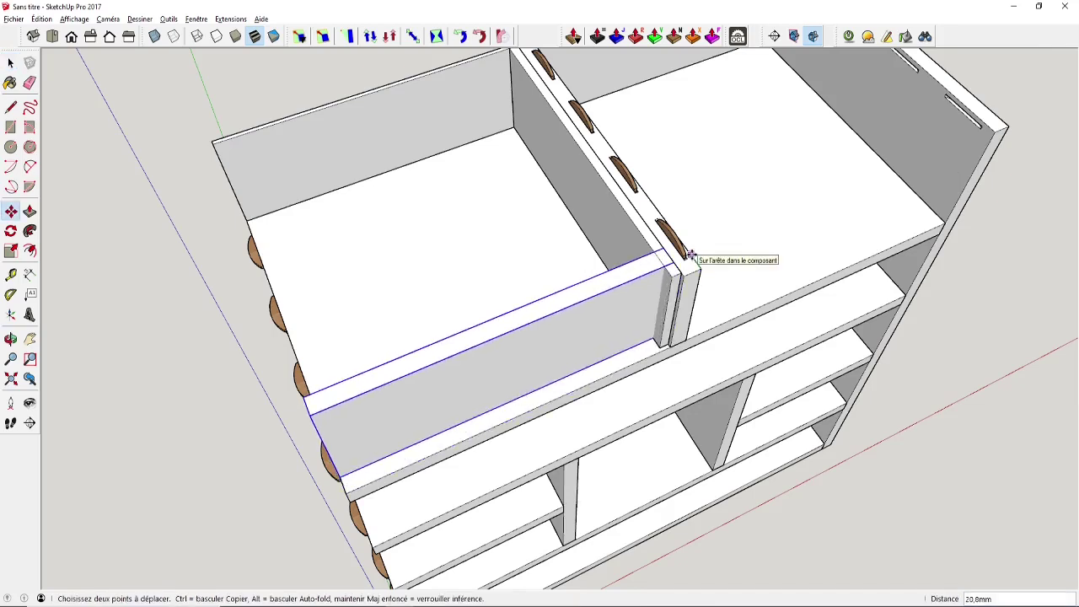
left_click(690, 255)
type("4")
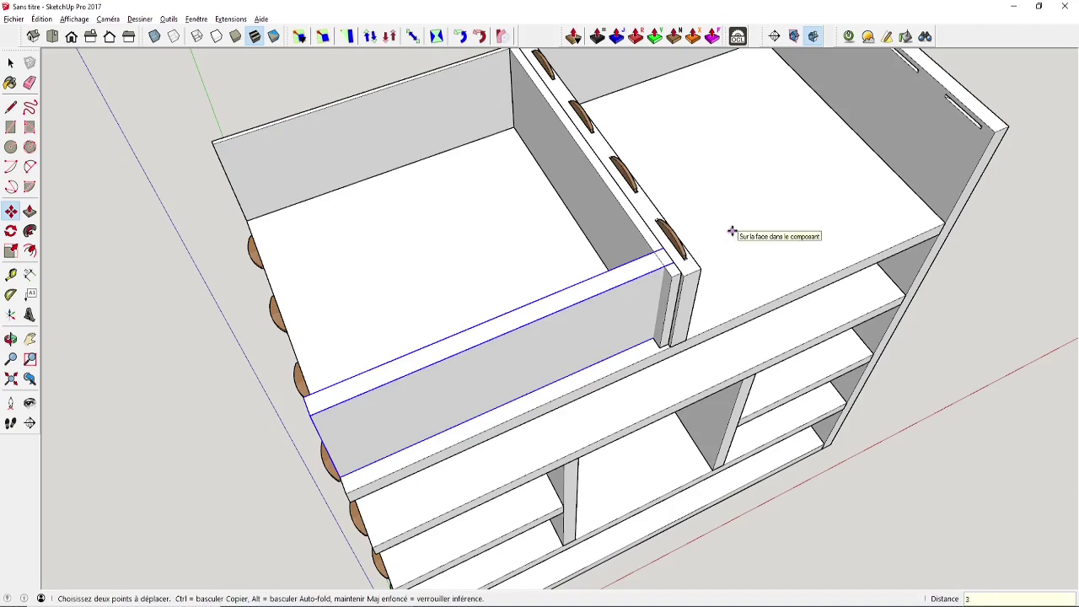
key("Return")
Edit the drawer side component, push its front end back by 3 mm, and close the component
scroll(664, 326, "up", 2)
middle_click_drag(664, 325, 646, 273)
scroll(674, 236, "down", 5)
key("space")
scroll(645, 261, "up", 3)
scroll(671, 306, "up", 2)
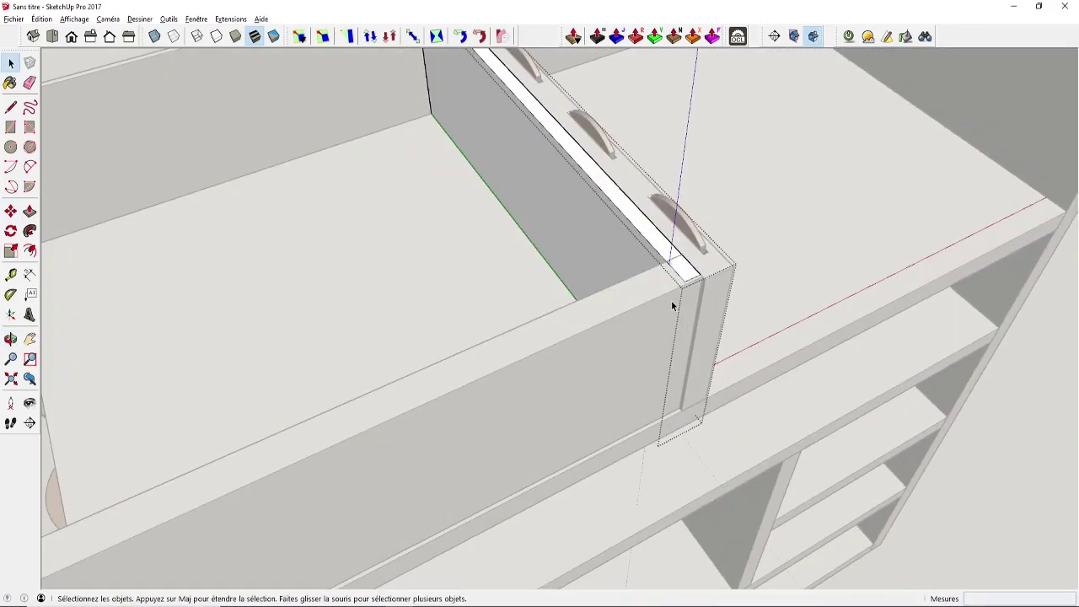
double_click(671, 299)
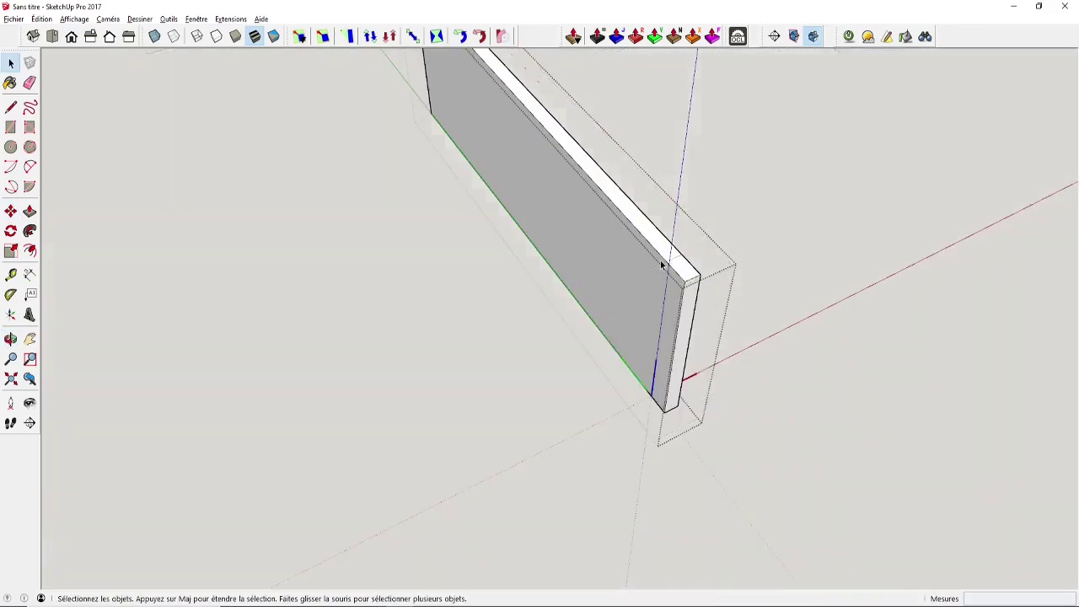
key("p")
left_click(681, 314)
type("3")
key("Return")
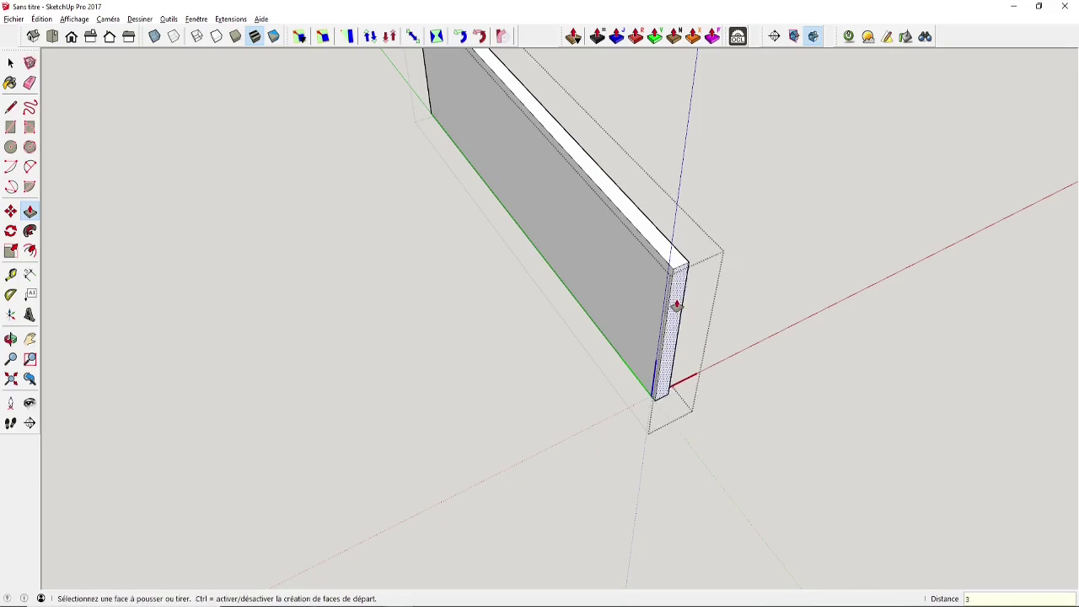
key("space")
left_click(750, 338)
Copy the drawer side panel from the divider to the opposite end of the drawer front
middle_click_drag(765, 337, 647, 357)
scroll(568, 393, "down", 2)
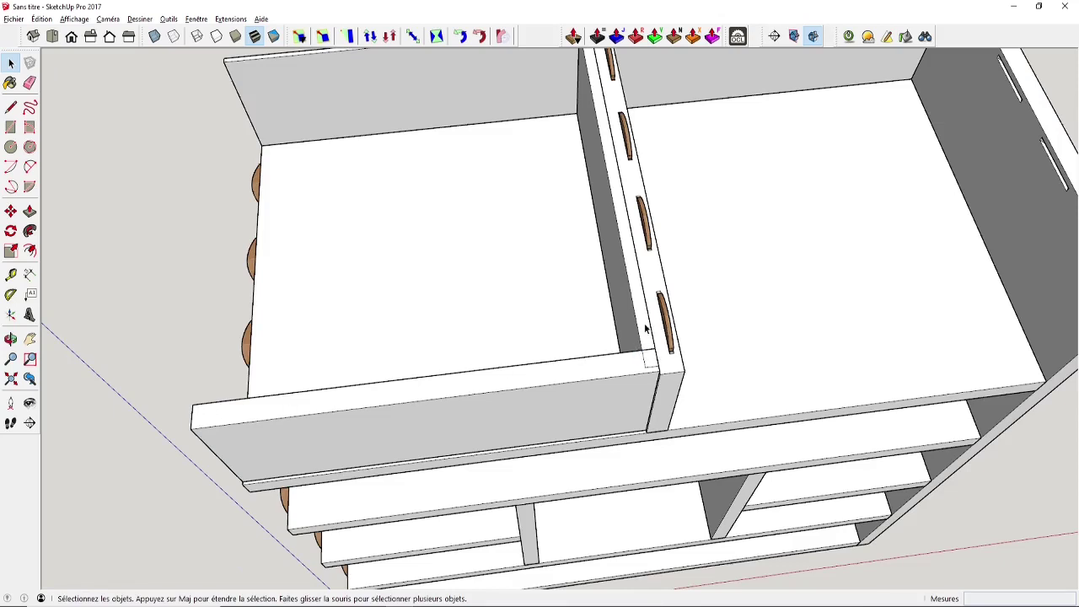
key("m")
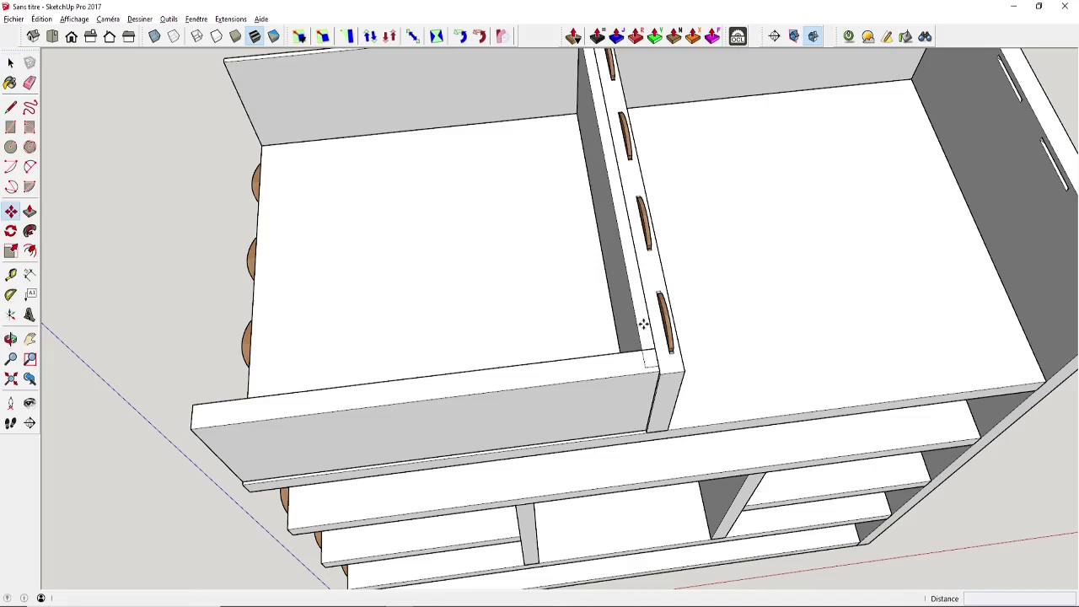
left_click(656, 365)
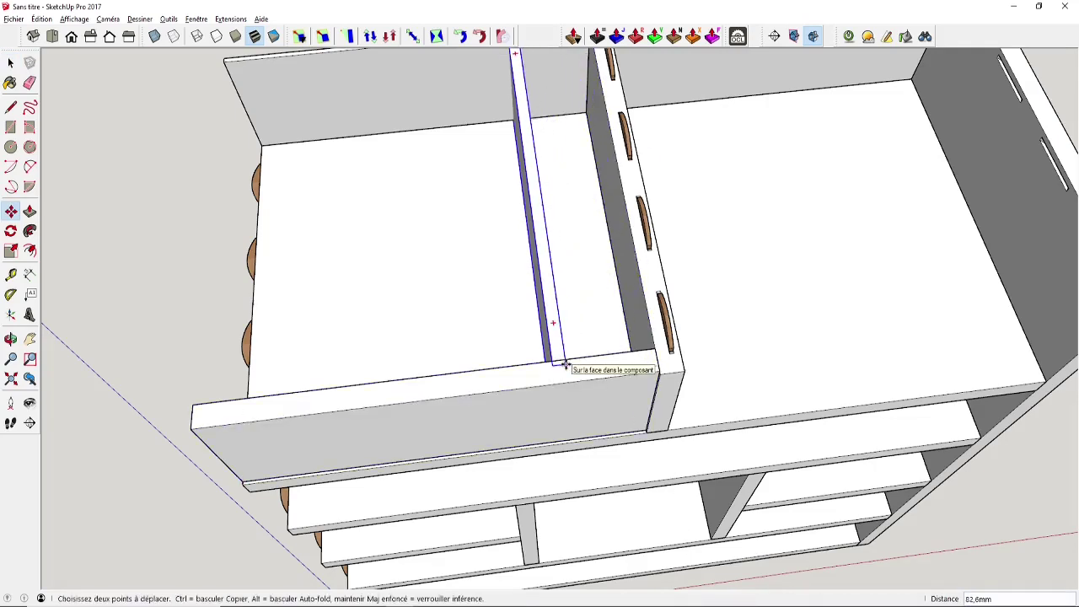
key("ctrl")
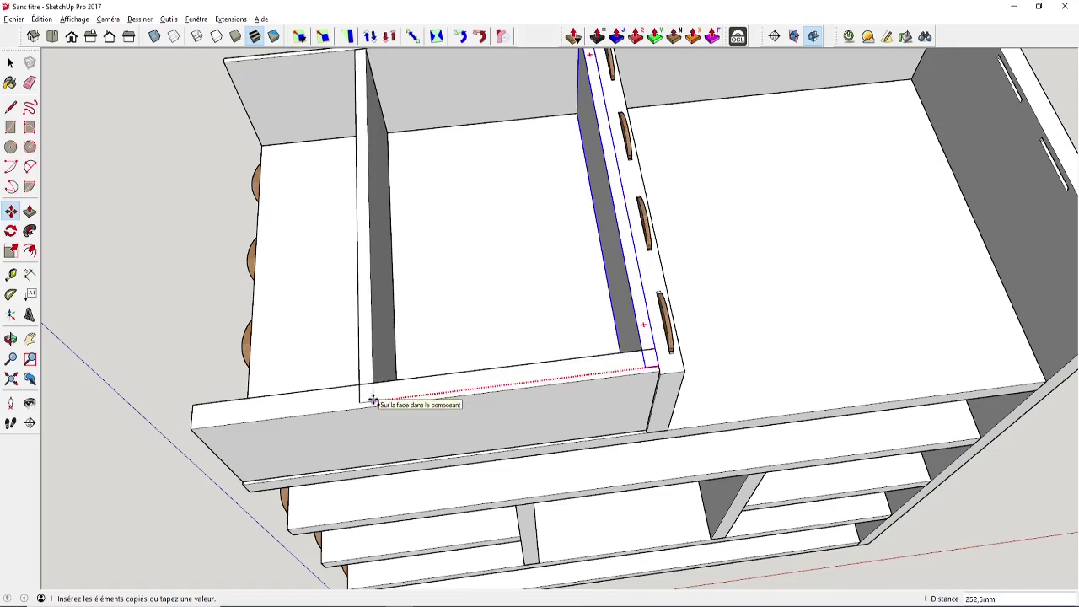
left_click(192, 423)
Mirror the copied drawer side along the red axis with a scale of -1 so it sits inside the drawer
middle_click_drag(197, 343, 420, 268)
key("s")
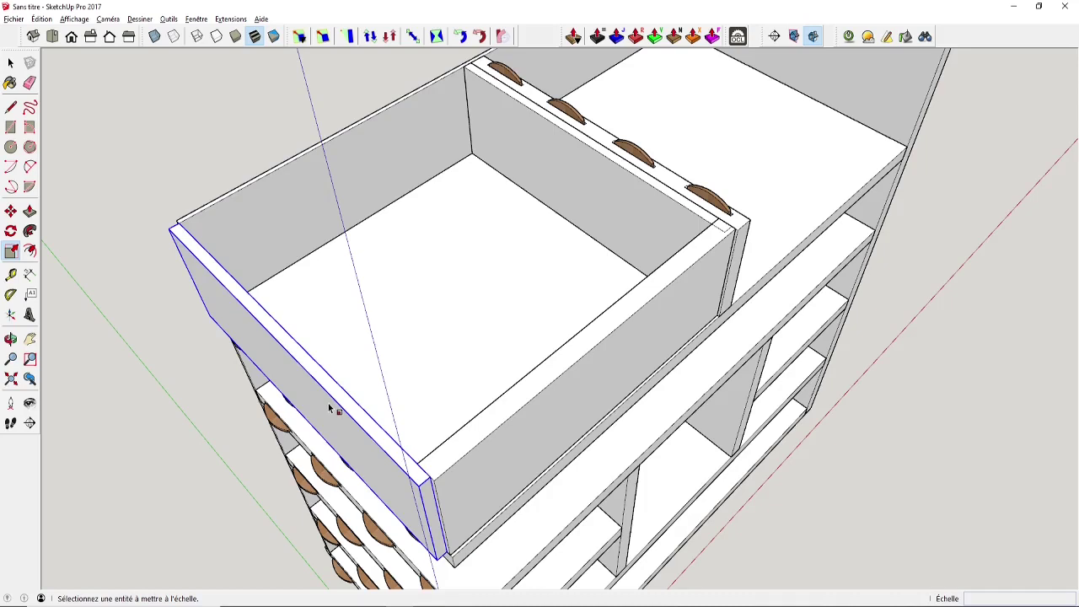
key("space")
key("s")
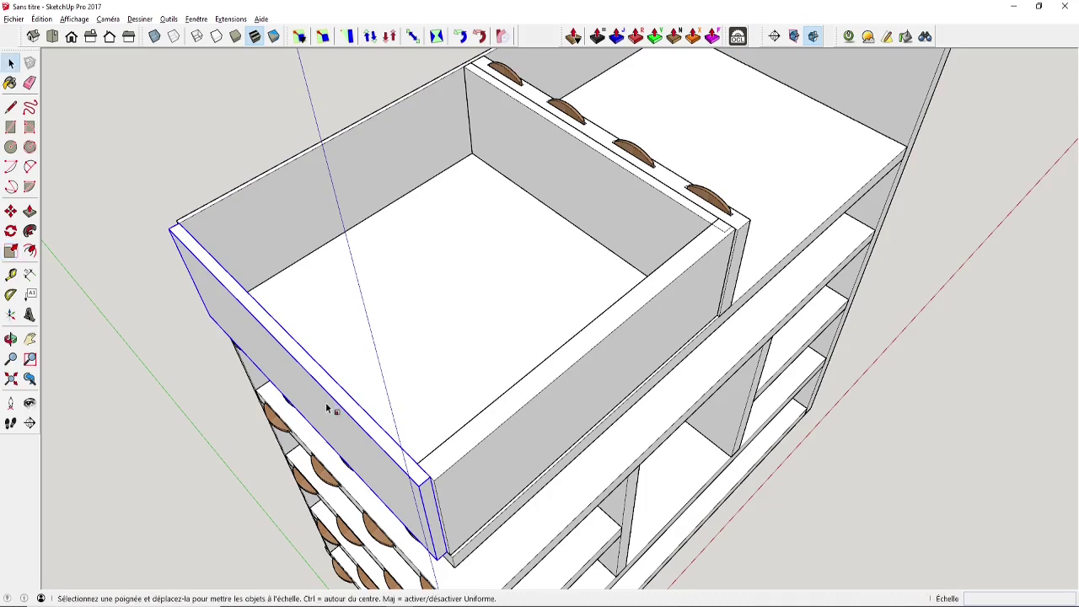
left_click_drag(295, 385, 406, 347)
key("Escape")
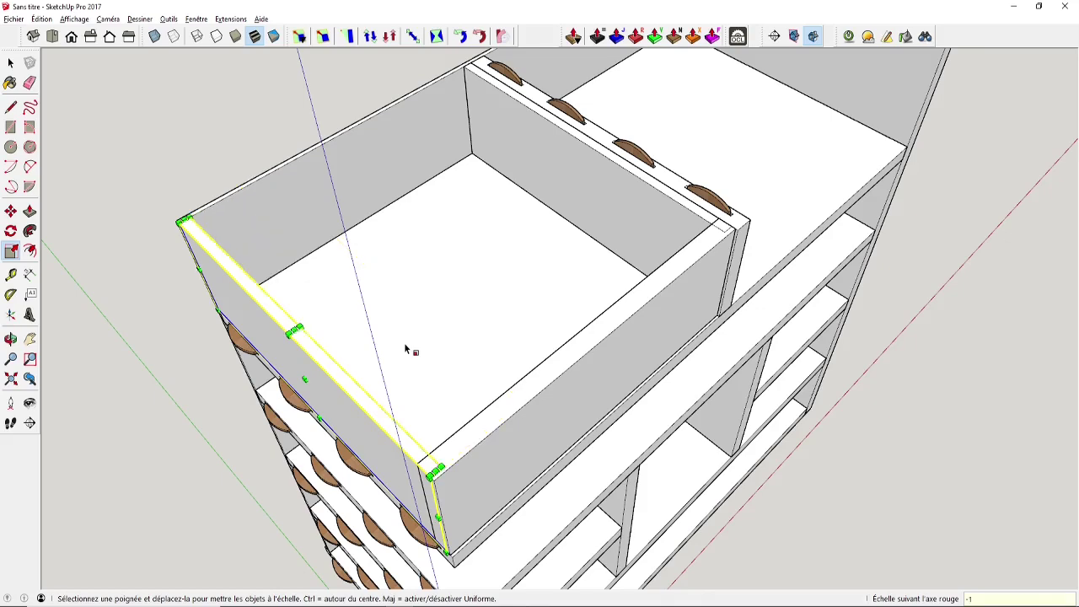
key("space")
Examine the drawer and the corner where the mirrored side panel meets the drawer front
middle_click_drag(540, 327, 436, 350)
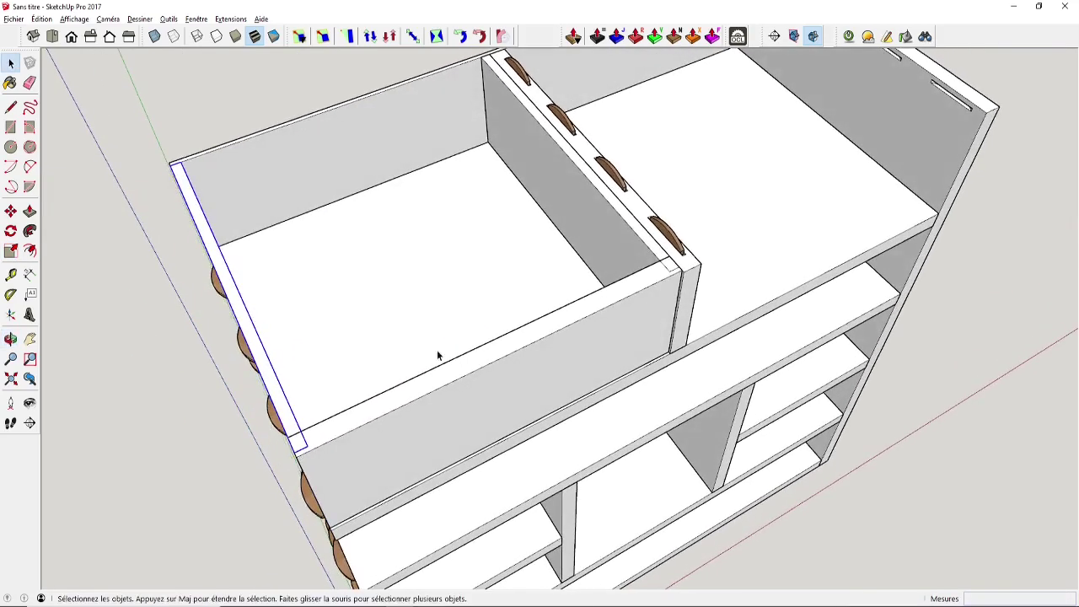
middle_click_drag(636, 264, 558, 387)
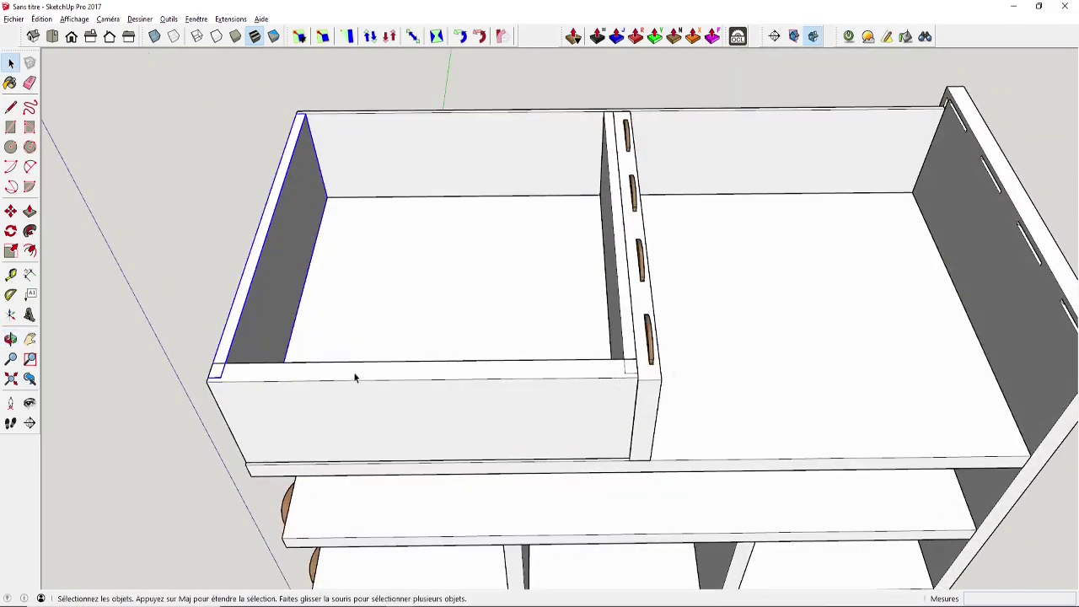
middle_click_drag(354, 379, 814, 347)
scroll(761, 305, "up", 8)
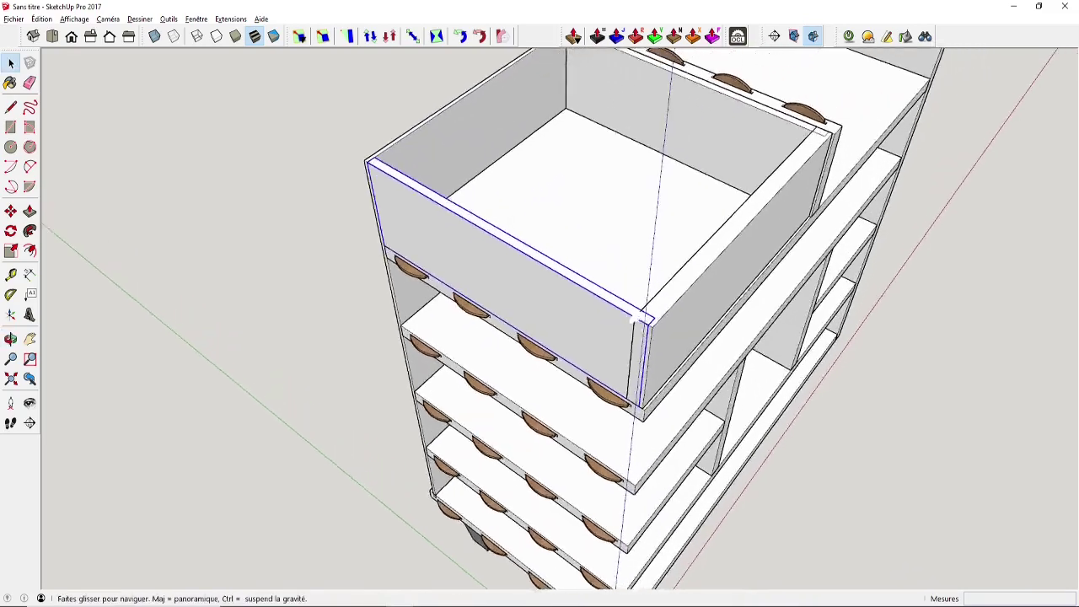
scroll(571, 333, "up", 2)
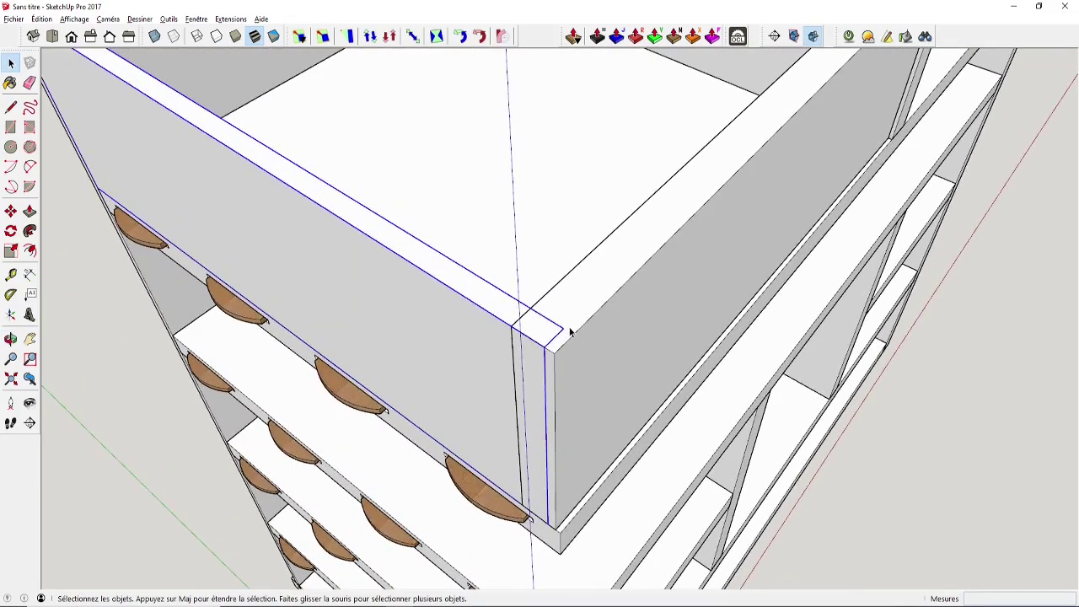
Open the mirrored drawer side component for editing and show the rest of the model around it
middle_click_drag(539, 332, 778, 351)
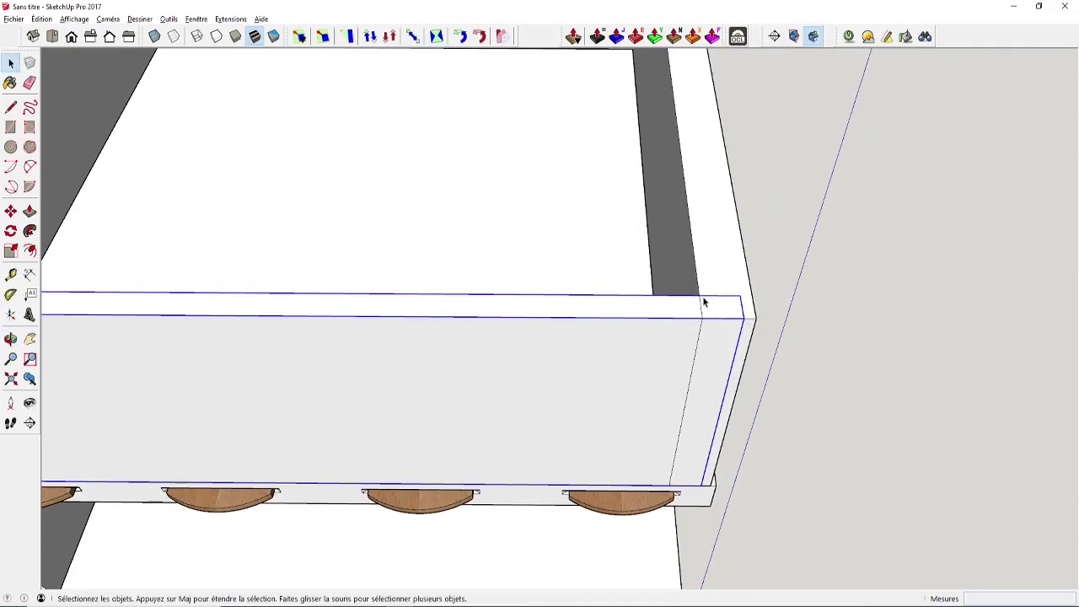
scroll(706, 304, "up", 3)
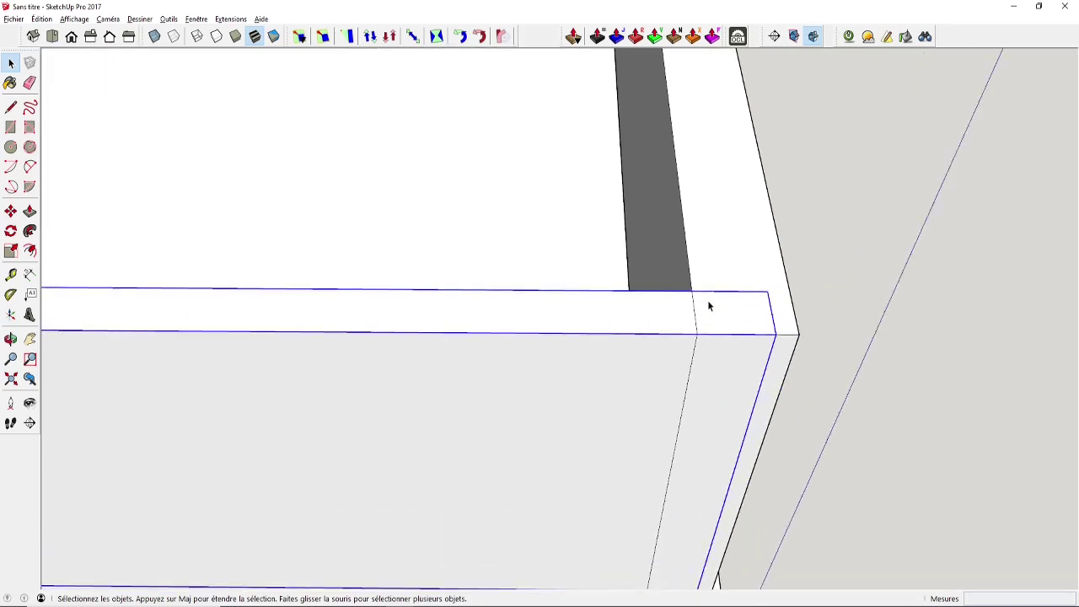
key("r")
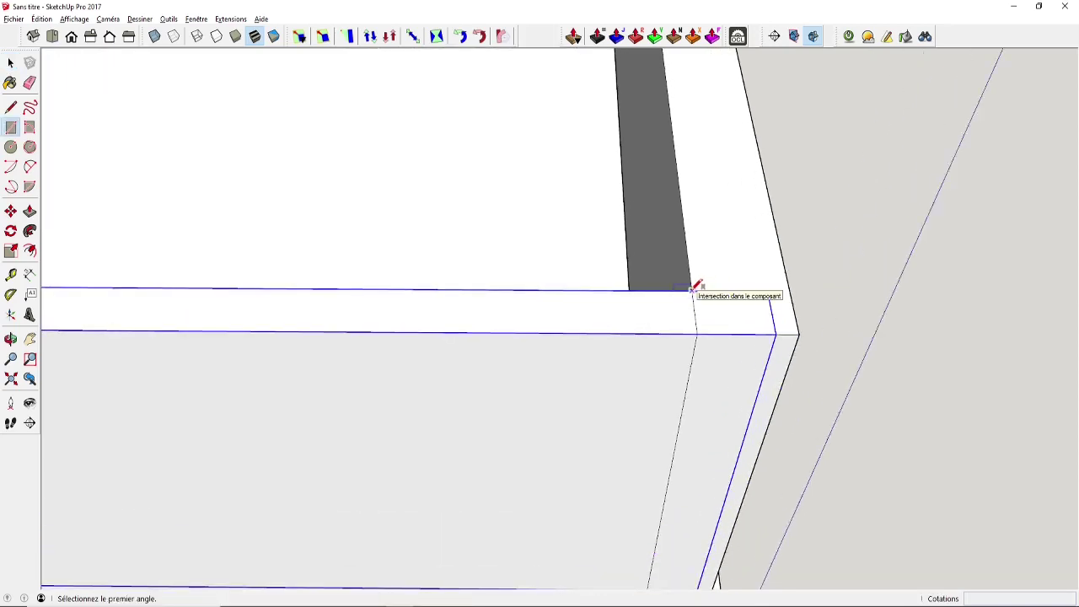
key("space")
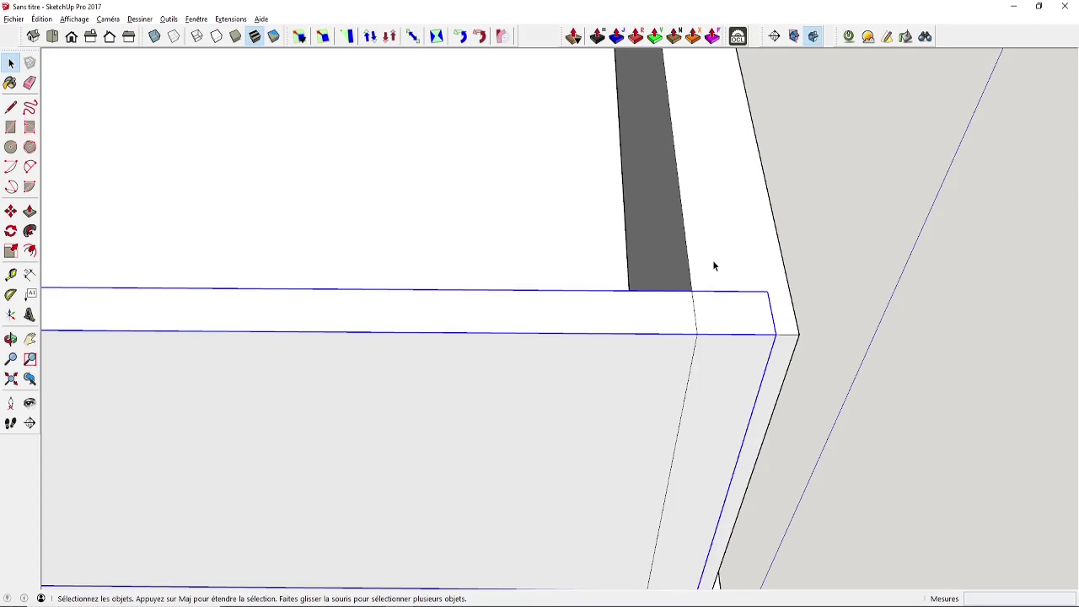
double_click(713, 261)
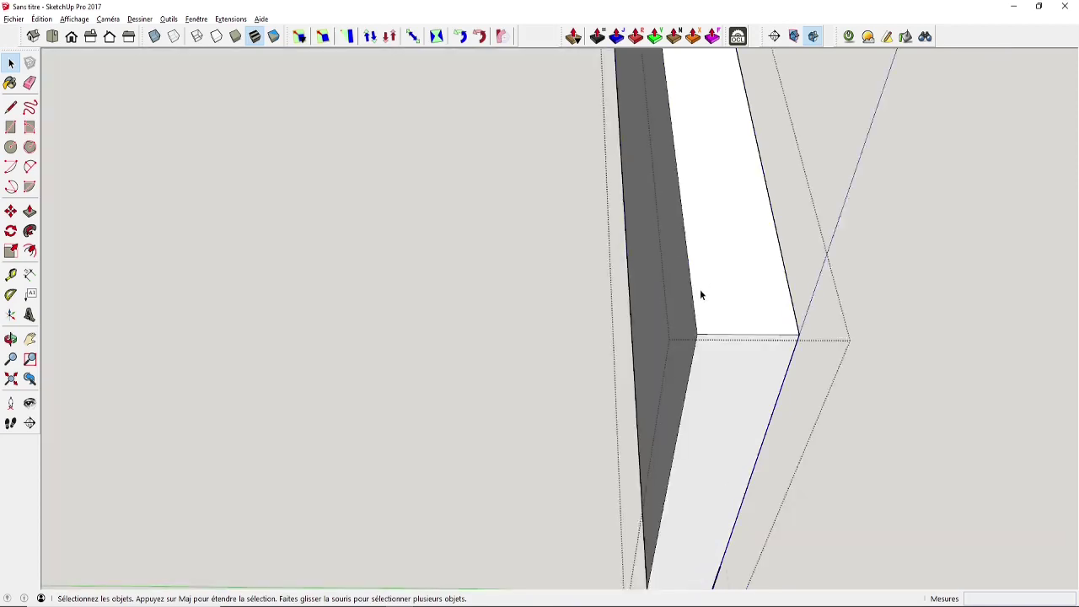
key("i")
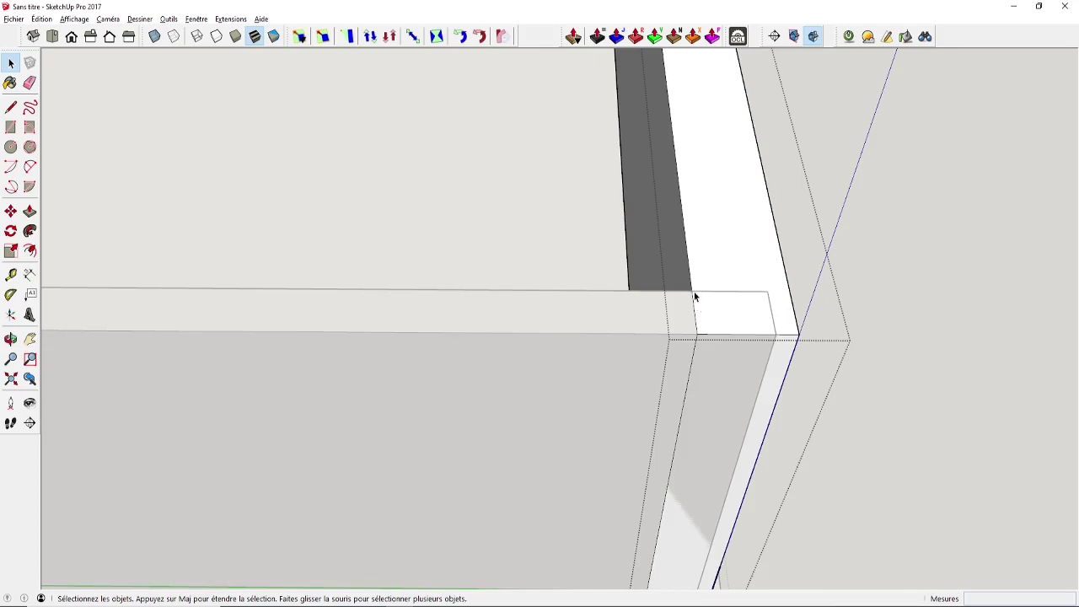
Toggle the display of the rest of the model off and back on while editing the component
left_click(105, 19)
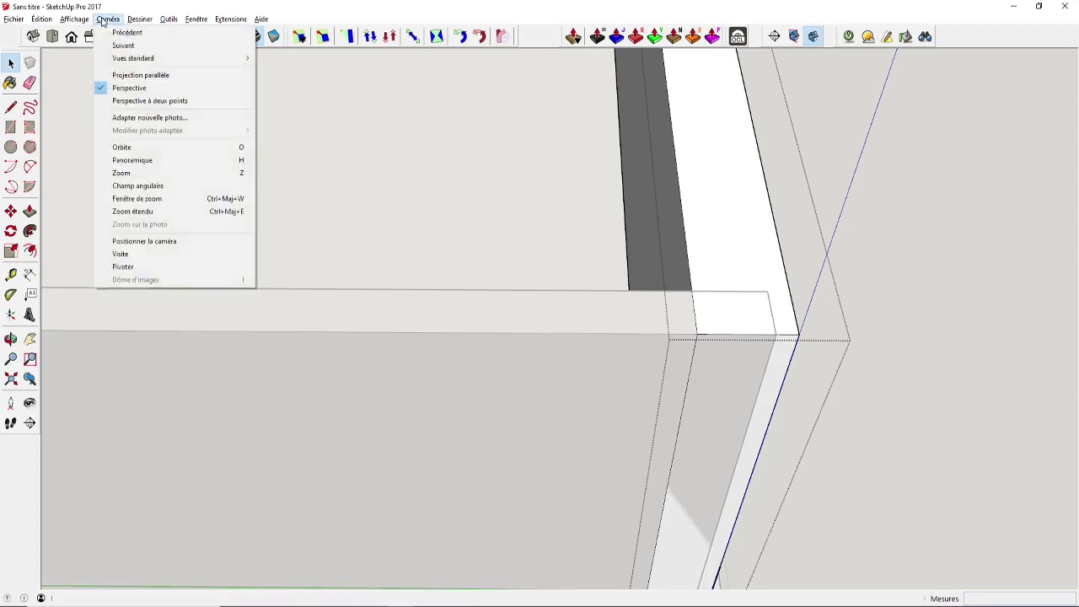
left_click(74, 20)
left_click(74, 19)
mouse_move(88, 193)
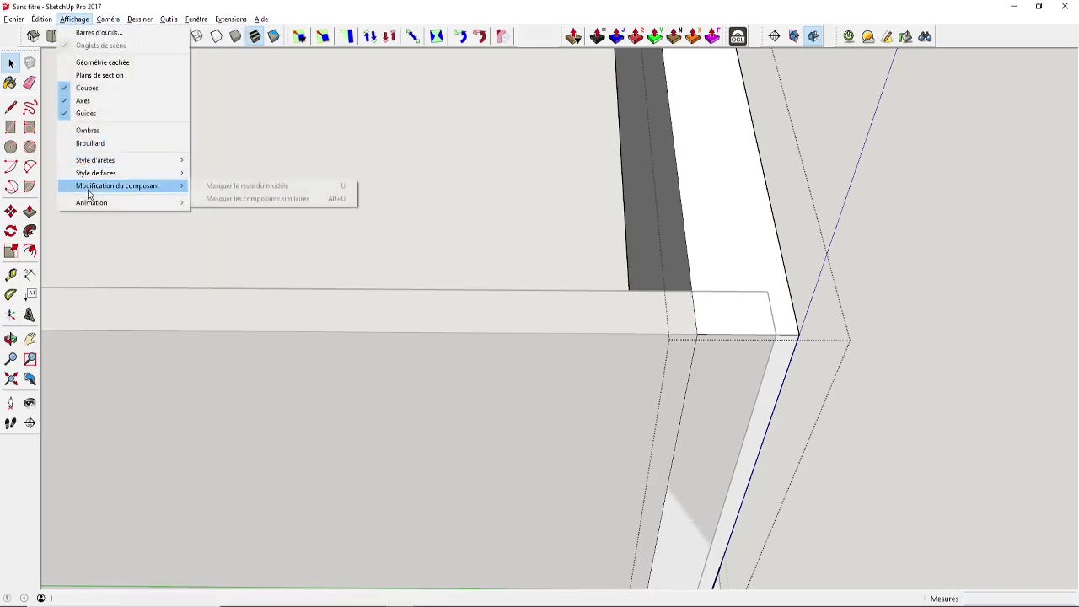
left_click(237, 187)
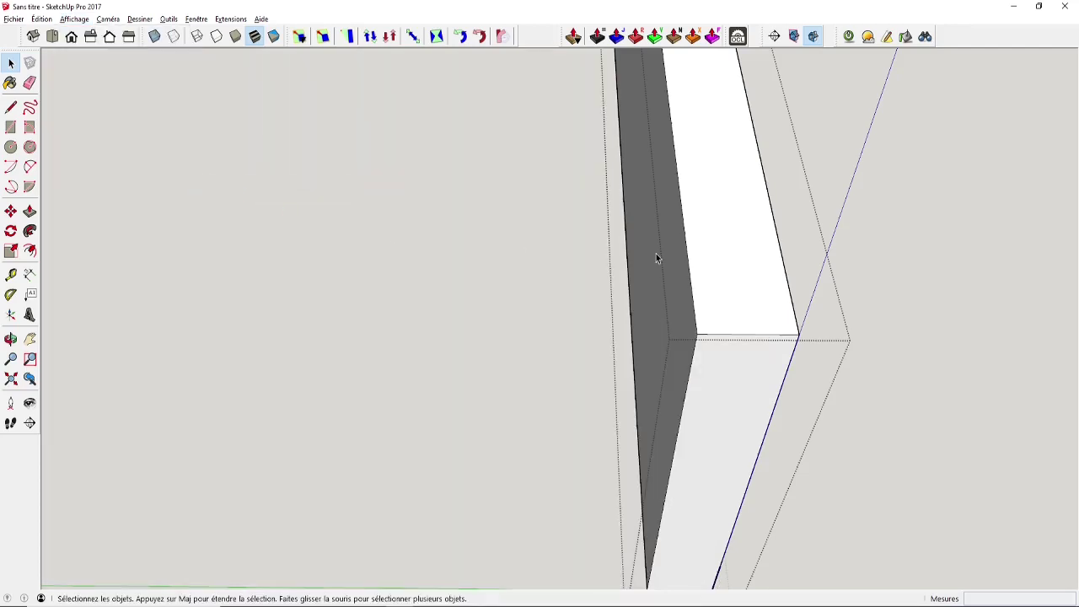
key("u")
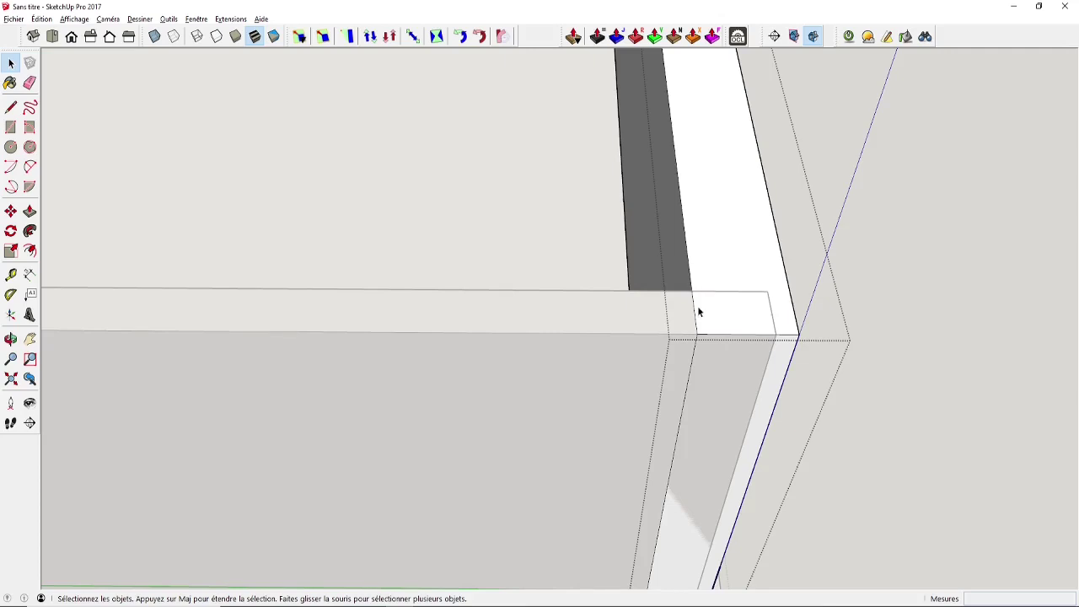
Draw a 6 by 4 mm rectangle on the side panel's top face, starting where its inner edge meets the back of the drawer front
key("r")
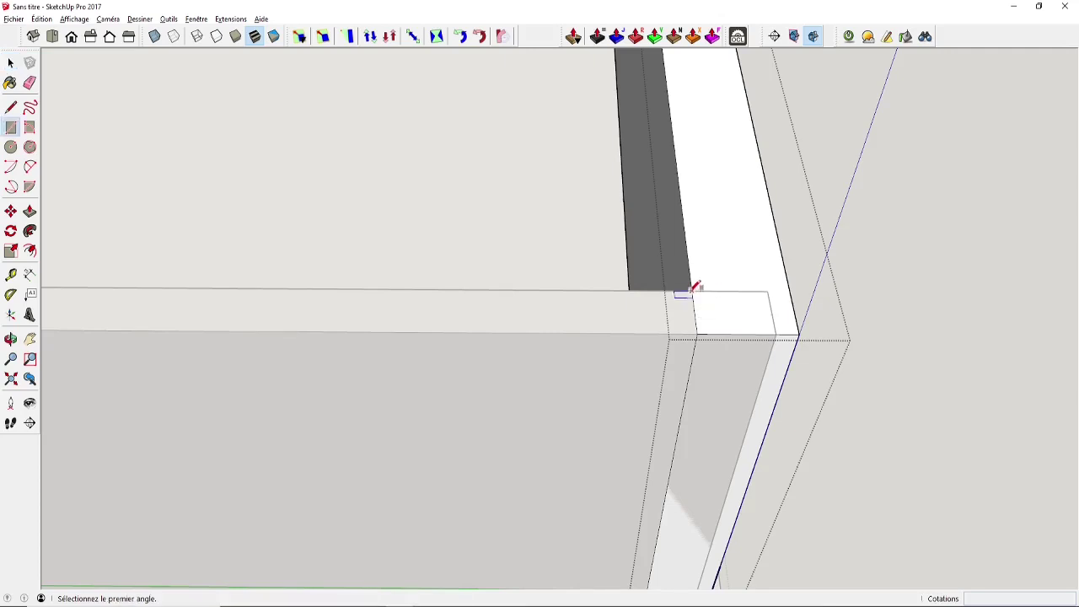
left_click(691, 291)
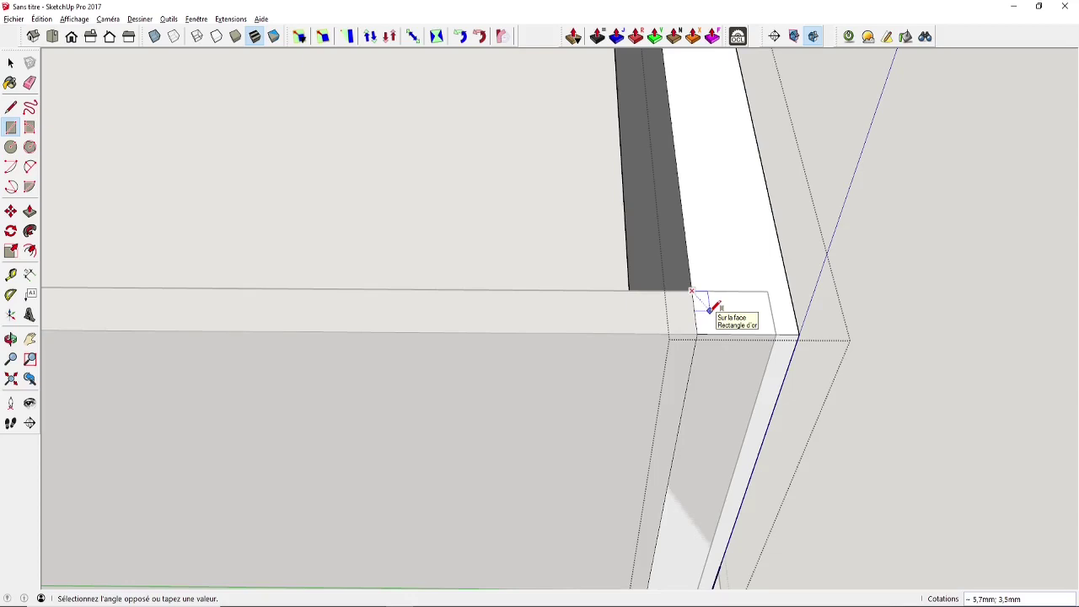
type("6;4")
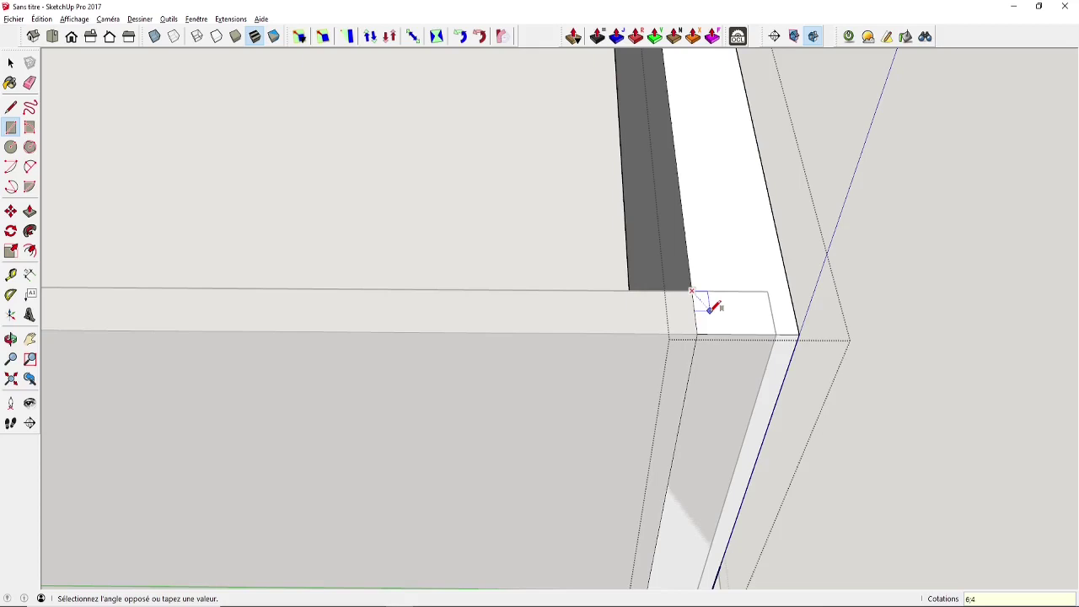
key("Return")
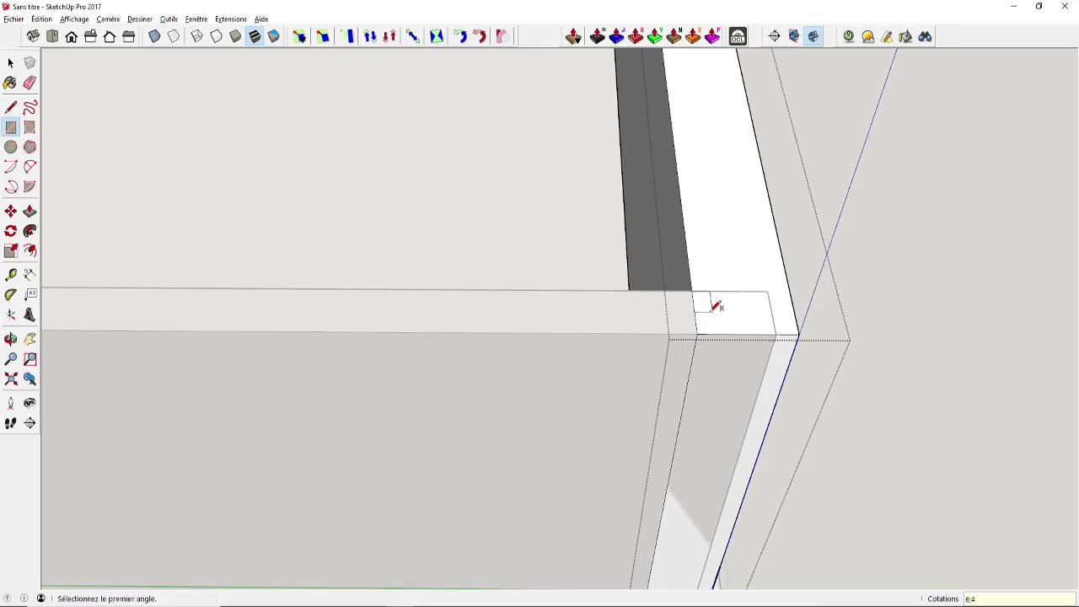
scroll(715, 303, "up", 3)
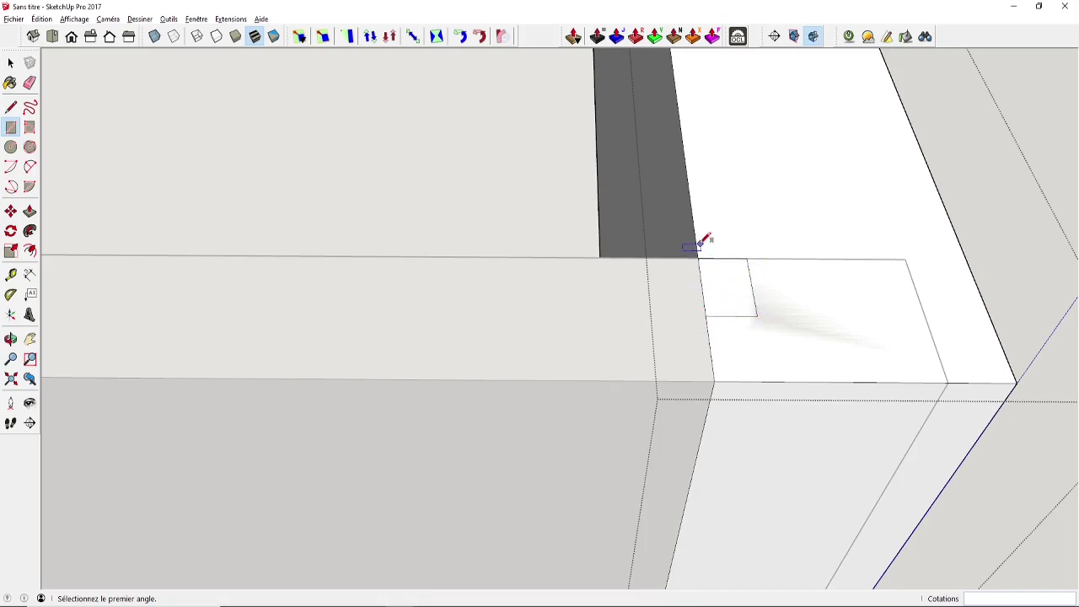
key("space")
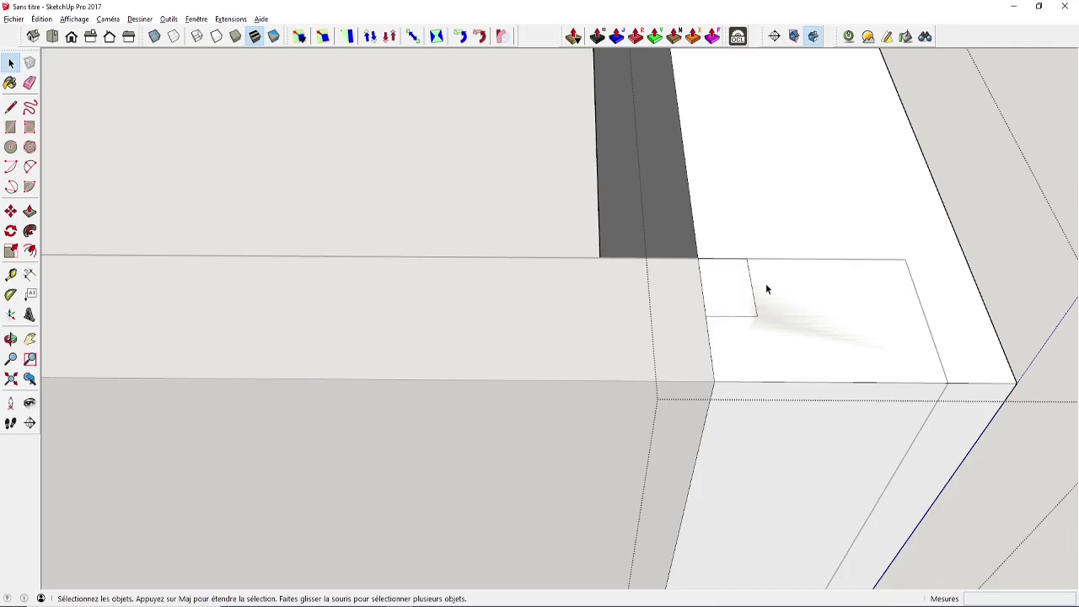
Try a larger rectangle of about 9.5 by 6 mm over the small rectangle at the inner corner
key("r")
left_click(706, 316)
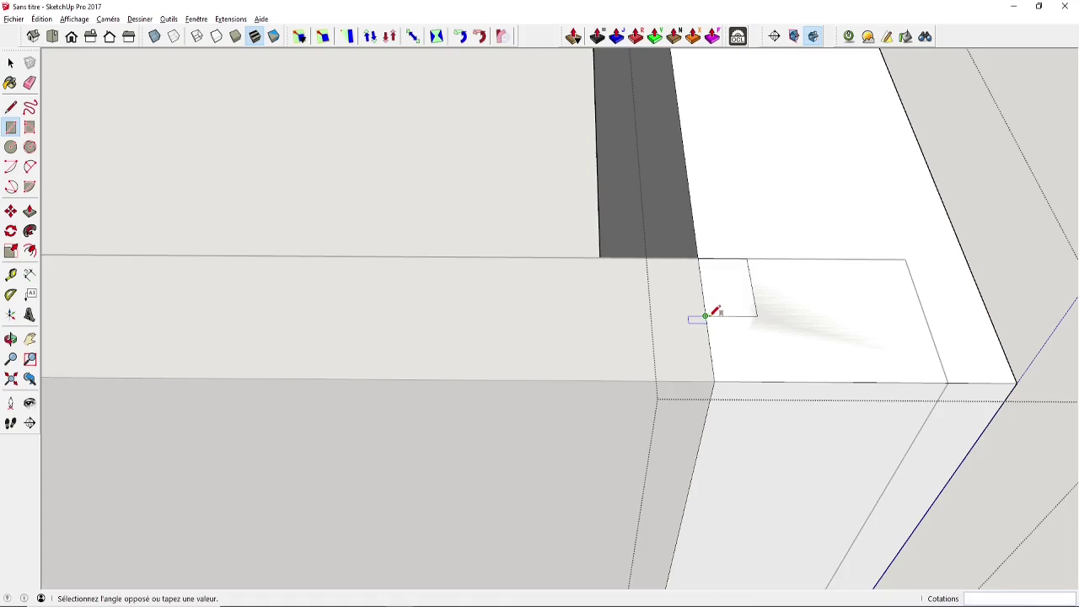
left_click(814, 258)
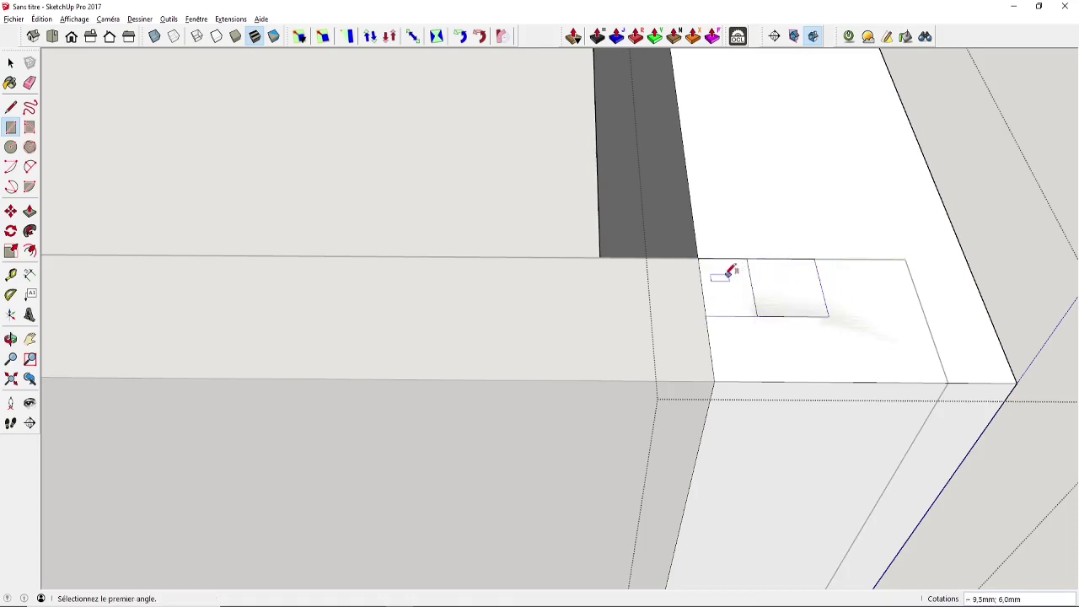
key("space")
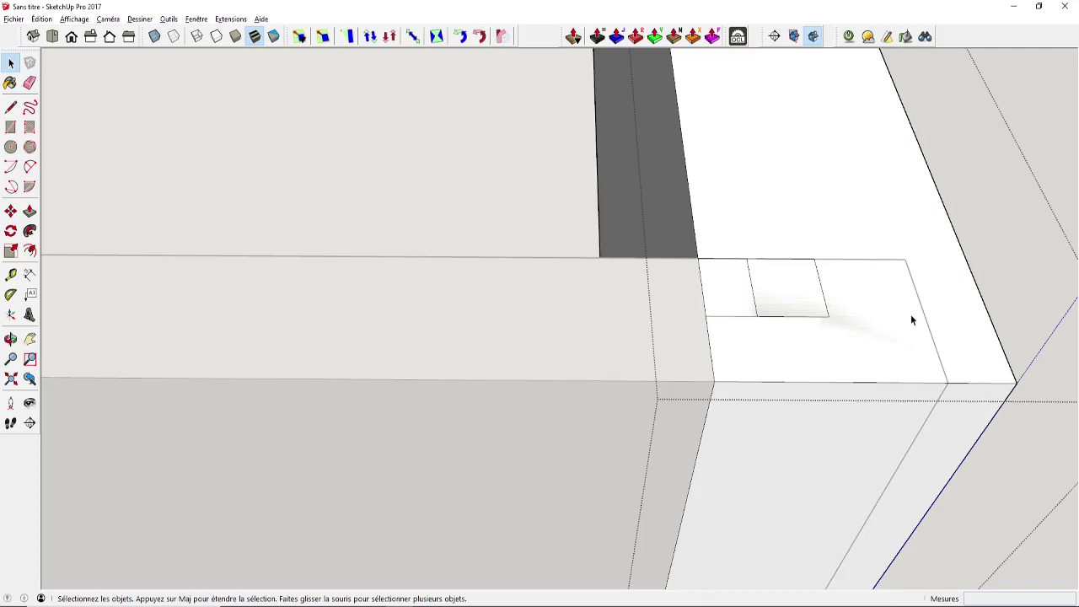
Draw a 13 by 12 mm rectangle from the small rectangle's corner to the panel's front edge and erase the surplus lines, leaving a stepped profile
middle_click_drag(766, 324, 549, 236)
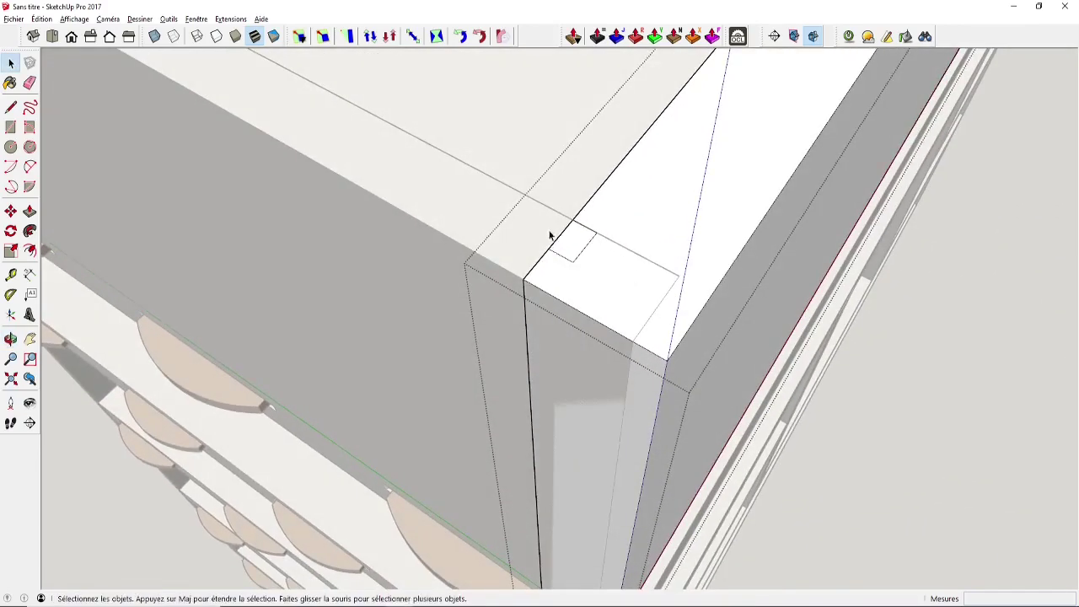
key("r")
left_click(596, 233)
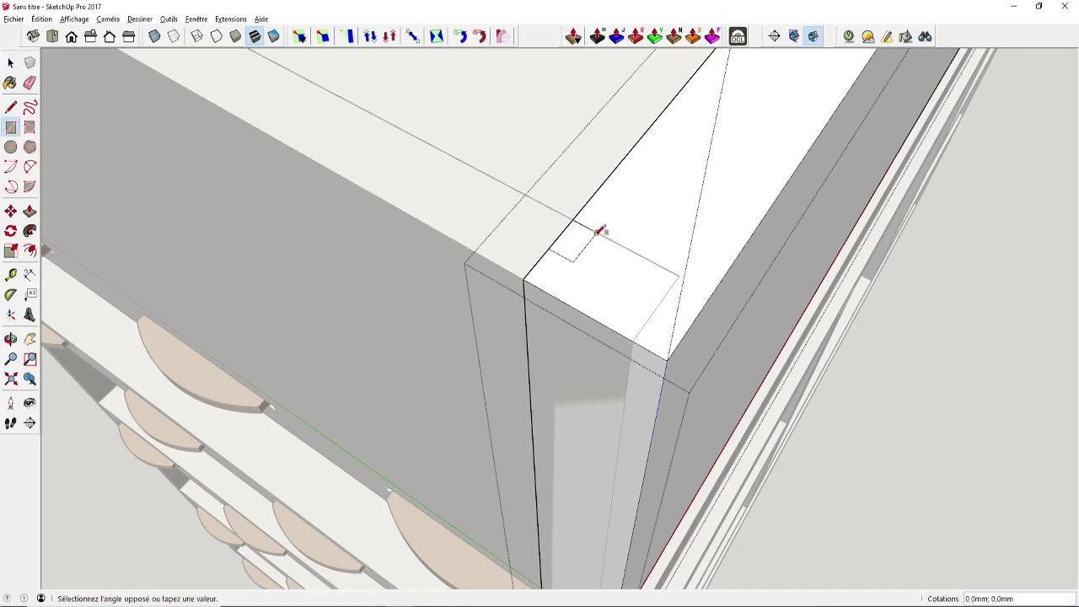
left_click(634, 337)
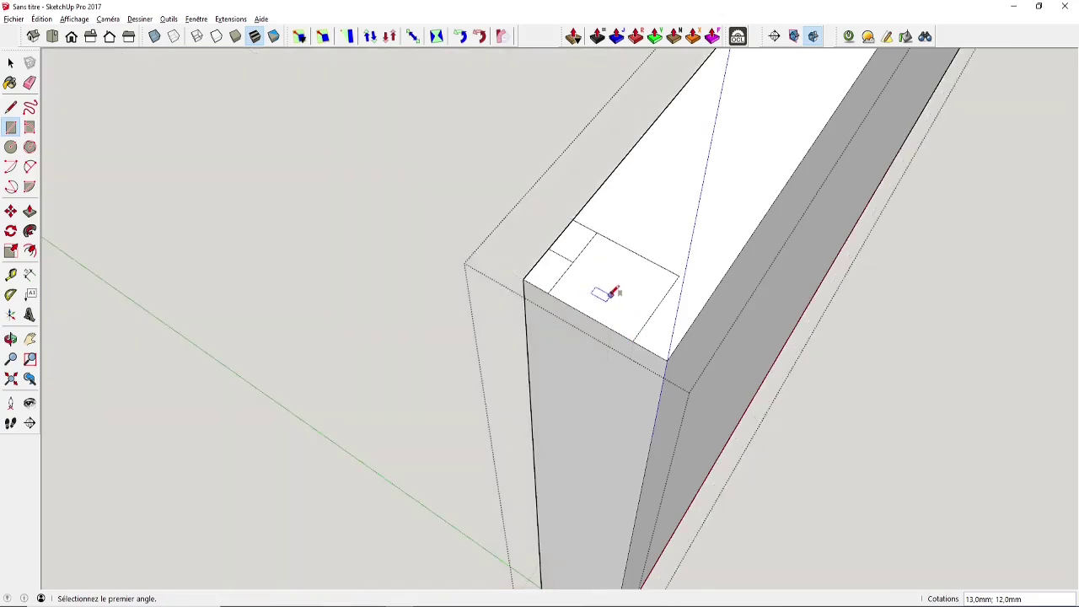
key("e")
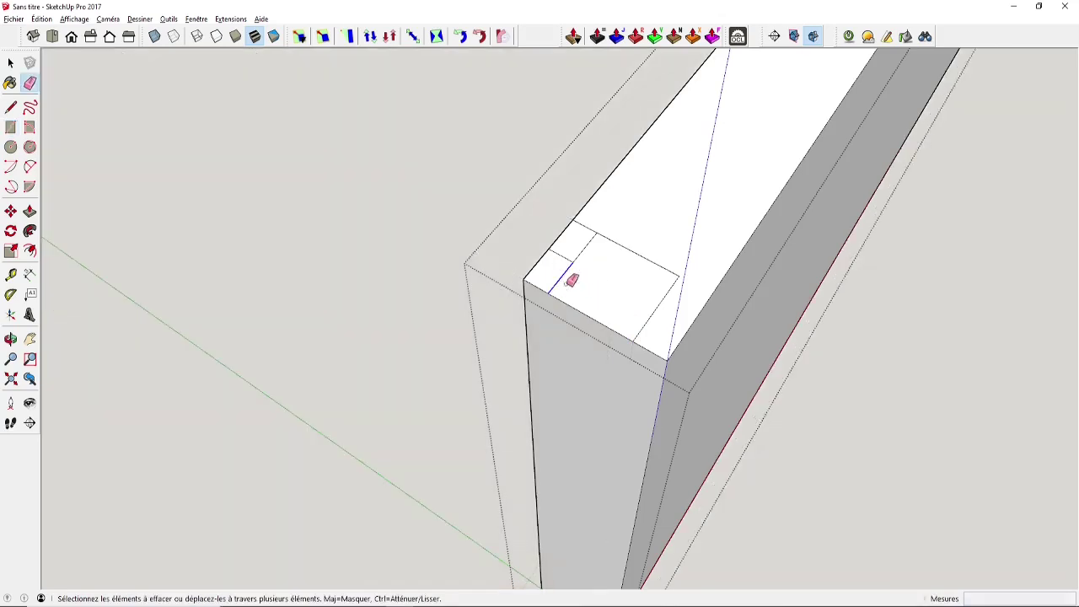
scroll(654, 304, "down", 3)
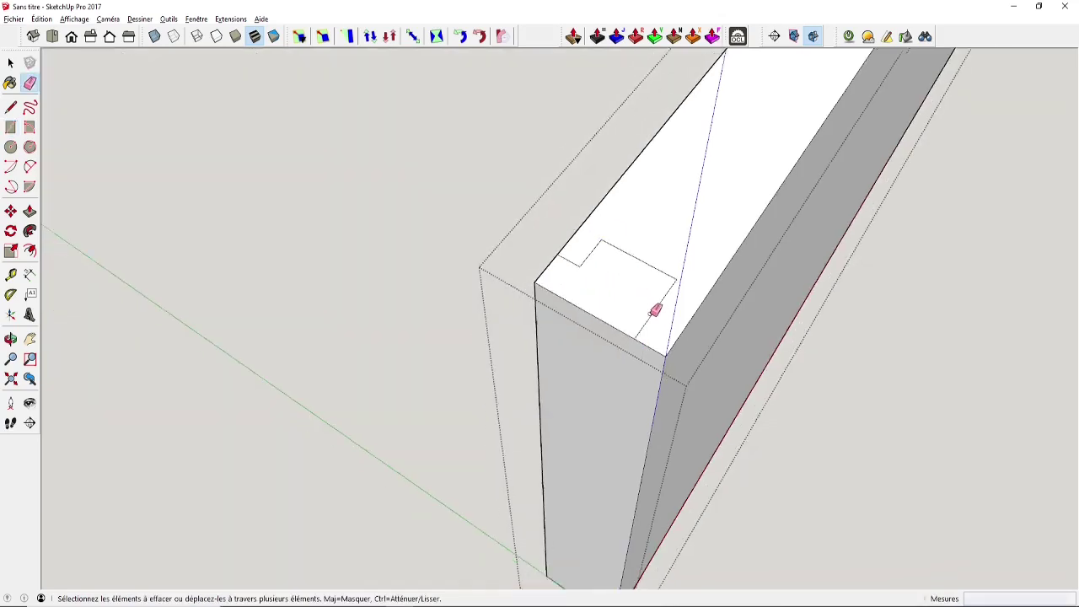
Copy the stepped profile face along the side panel's top edge towards the other end
middle_click_drag(684, 308, 483, 301)
key("space")
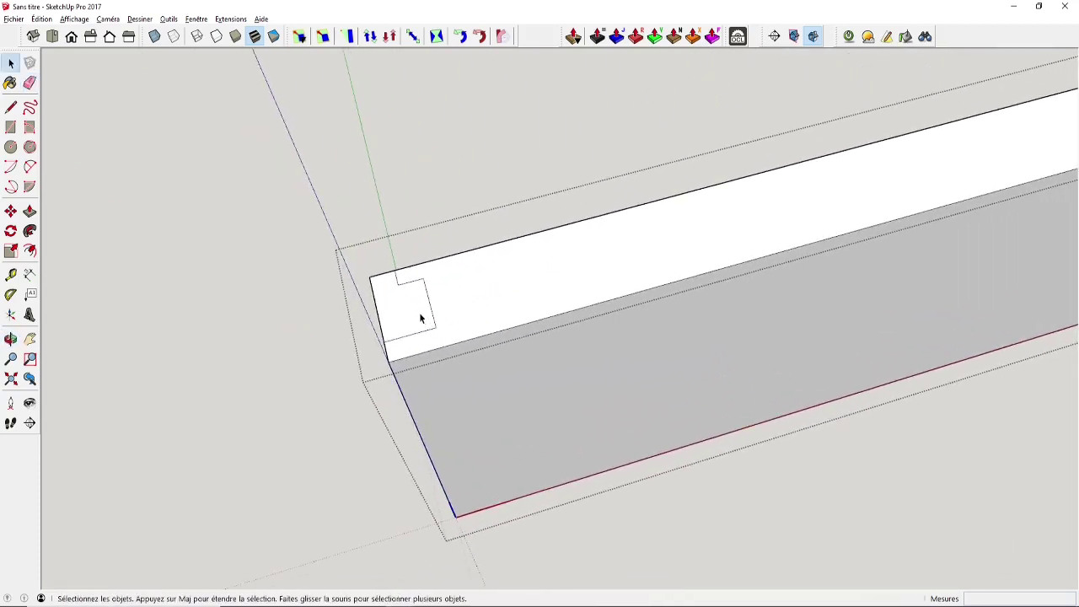
left_click(419, 316)
key("m")
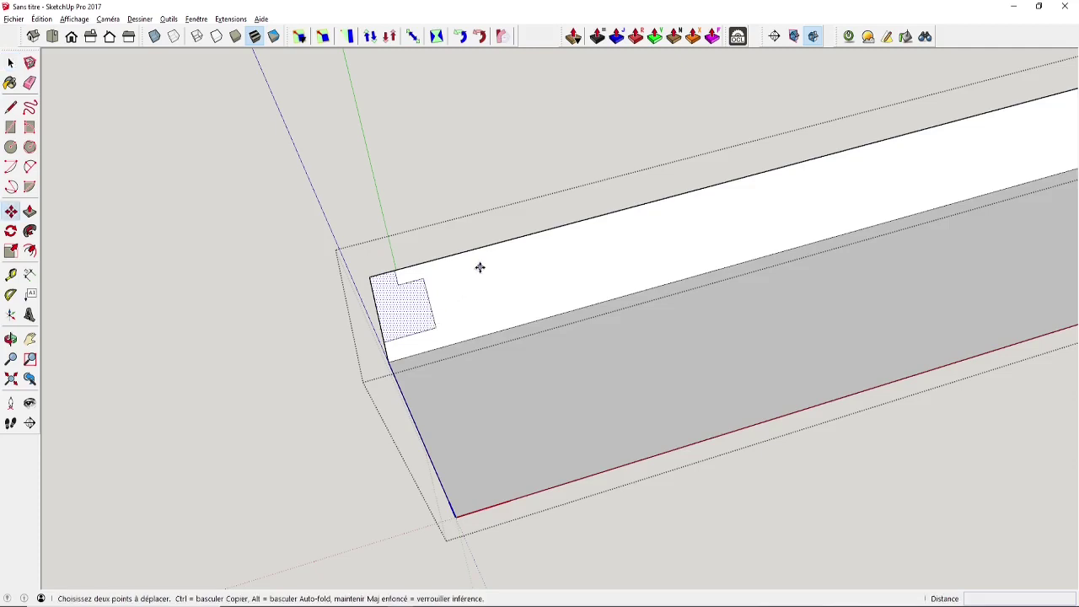
left_click(483, 249)
key("ctrl")
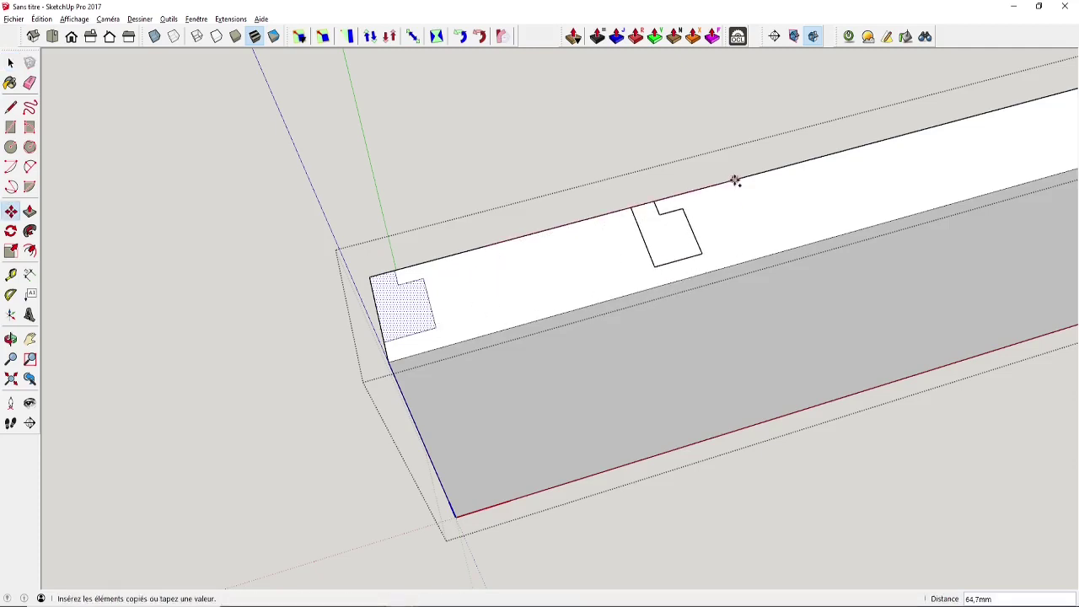
left_click(735, 178)
Mirror the copied profile along the red axis with a scale of -1
key("s")
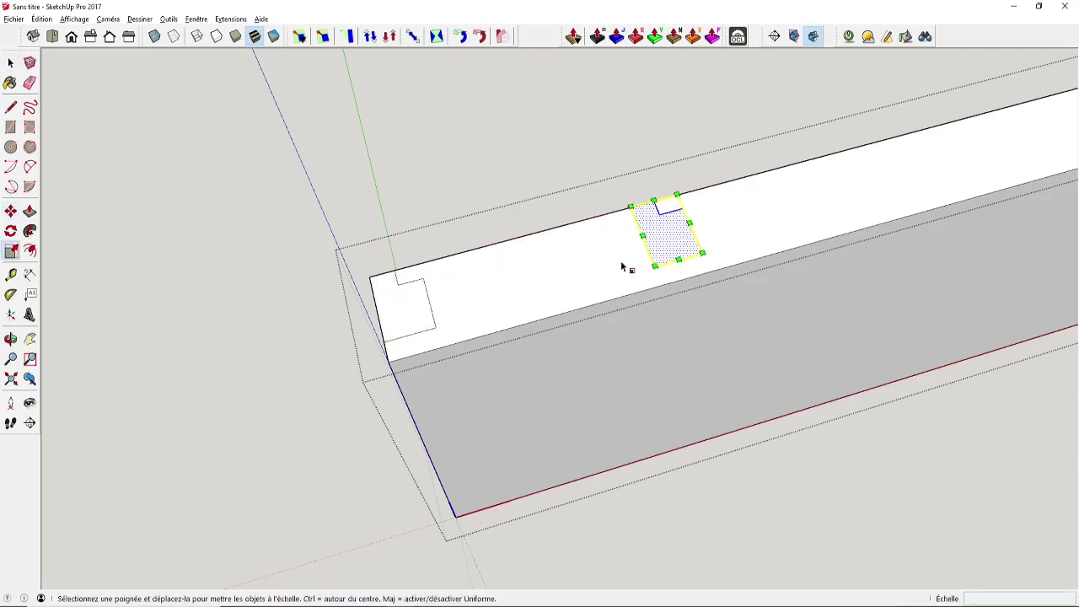
left_click_drag(643, 237, 759, 229)
type("-1")
key("Return")
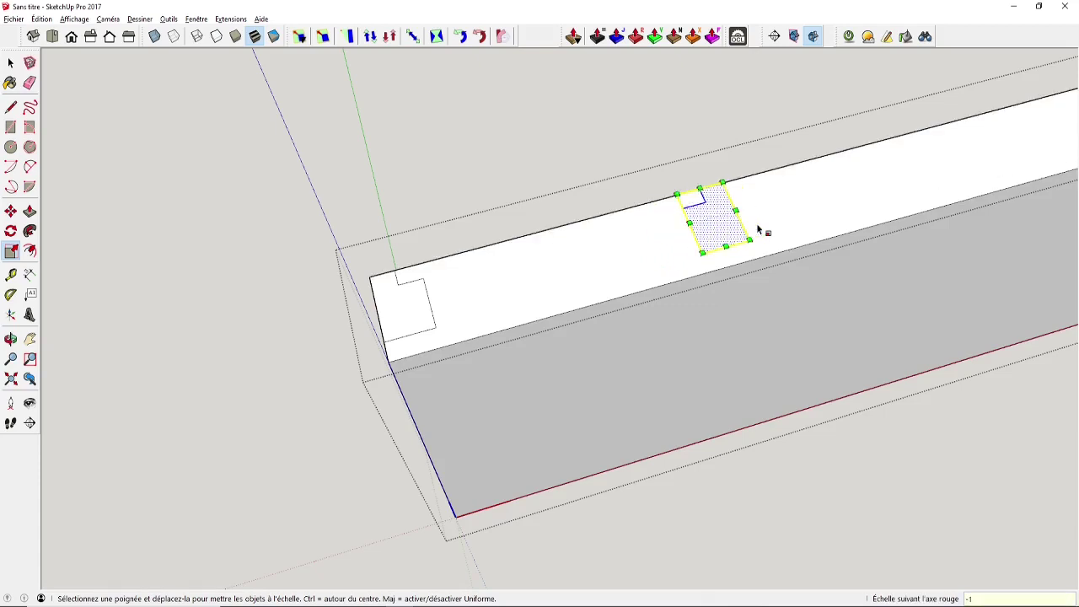
Move the mirrored profile by its outer corner to the corner at the far end of the panel's top face
key("m")
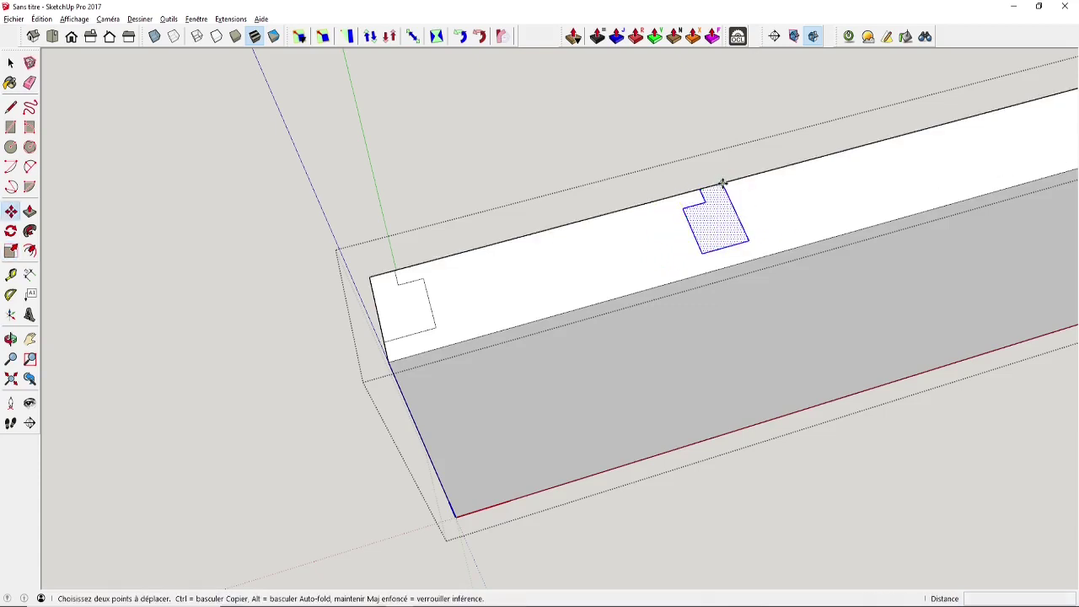
left_click(723, 183)
scroll(886, 160, "down", 2)
middle_click_drag(886, 161, 354, 257, "shift")
scroll(435, 243, "down", 2)
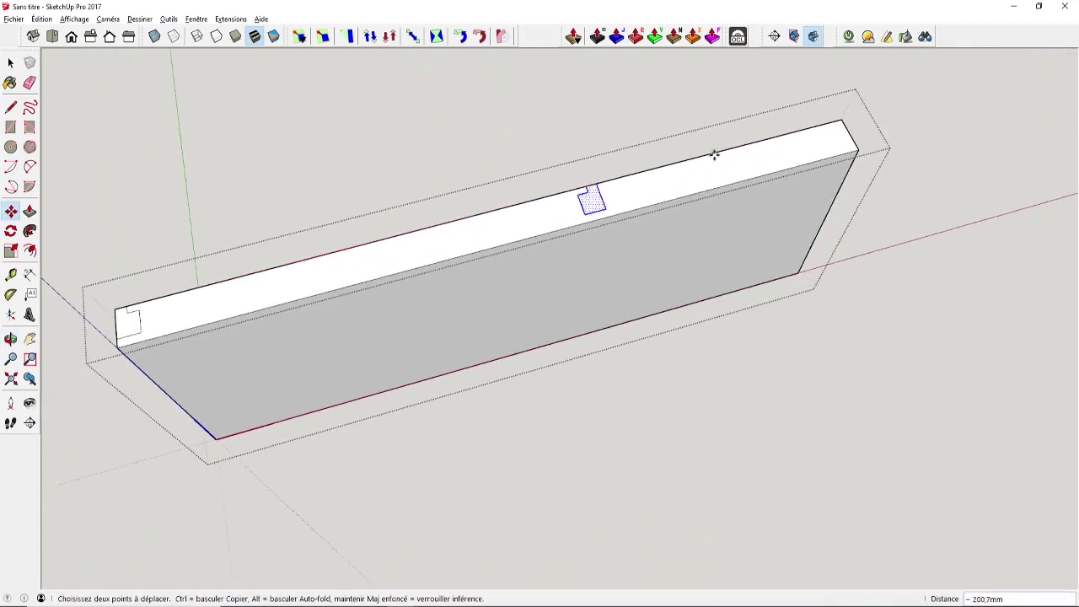
left_click(838, 124)
Push the stepped profiles at both ends down through the panel's full height to cut the corner joints
key("p")
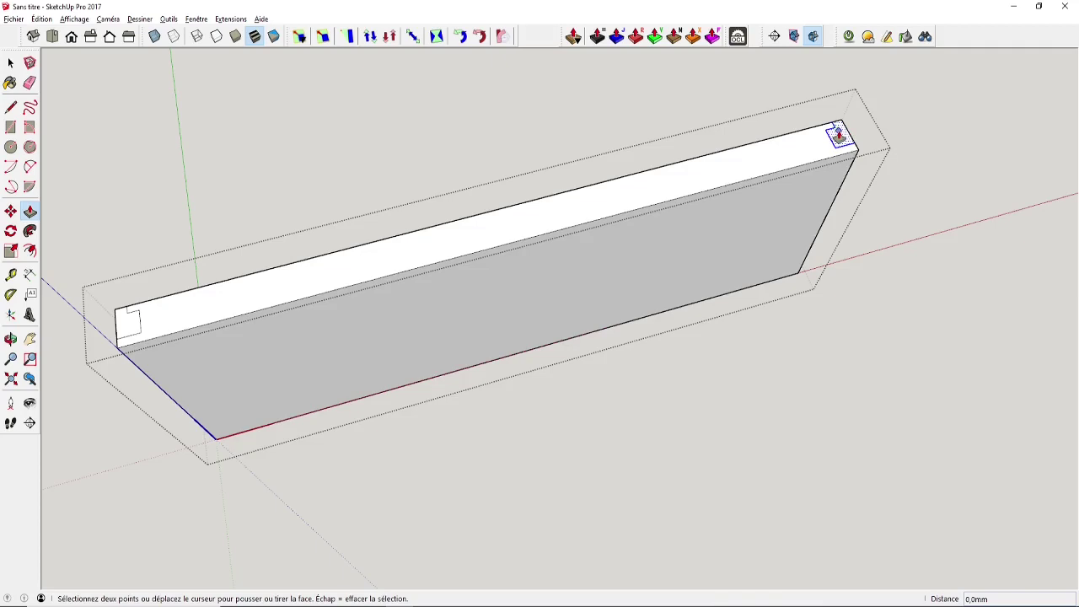
left_click(837, 135)
left_click(749, 295)
middle_click_drag(749, 295, 176, 268)
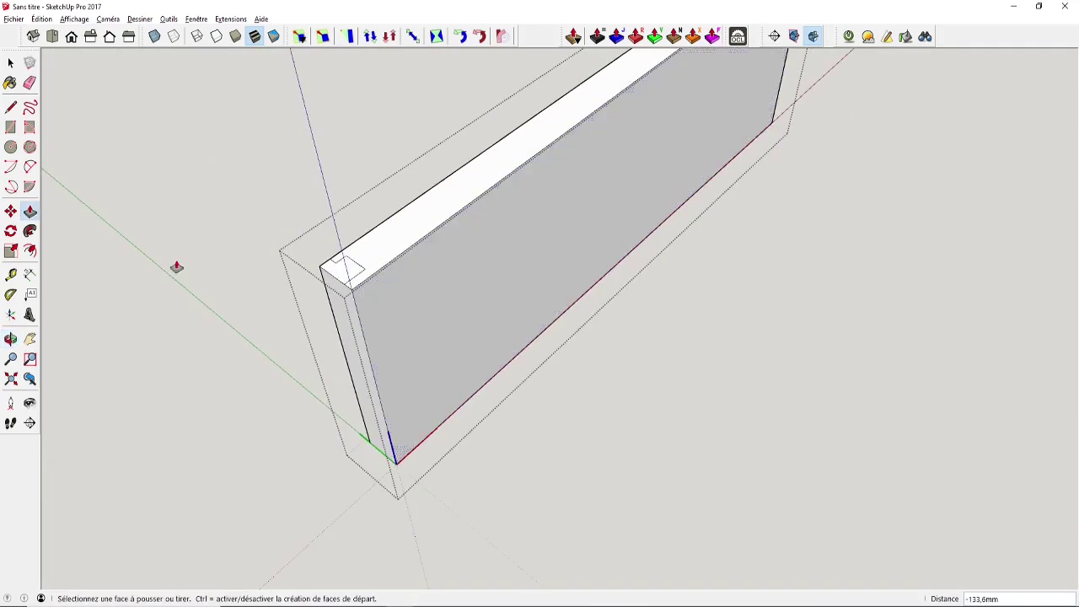
double_click(345, 276)
Place a guide line on the side panel's inner face, 10 mm above its bottom edge
middle_click_drag(487, 317, 891, 284)
middle_click_drag(723, 296, 551, 281)
middle_click_drag(691, 290, 573, 332)
scroll(555, 365, "up", 3)
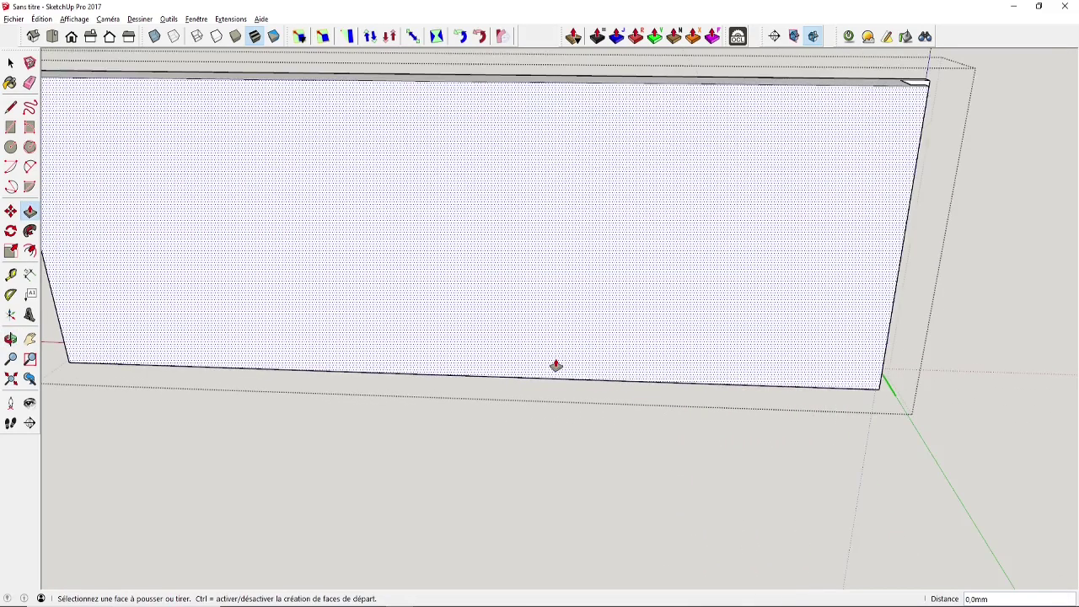
key("t")
left_click(558, 372)
left_click(556, 307)
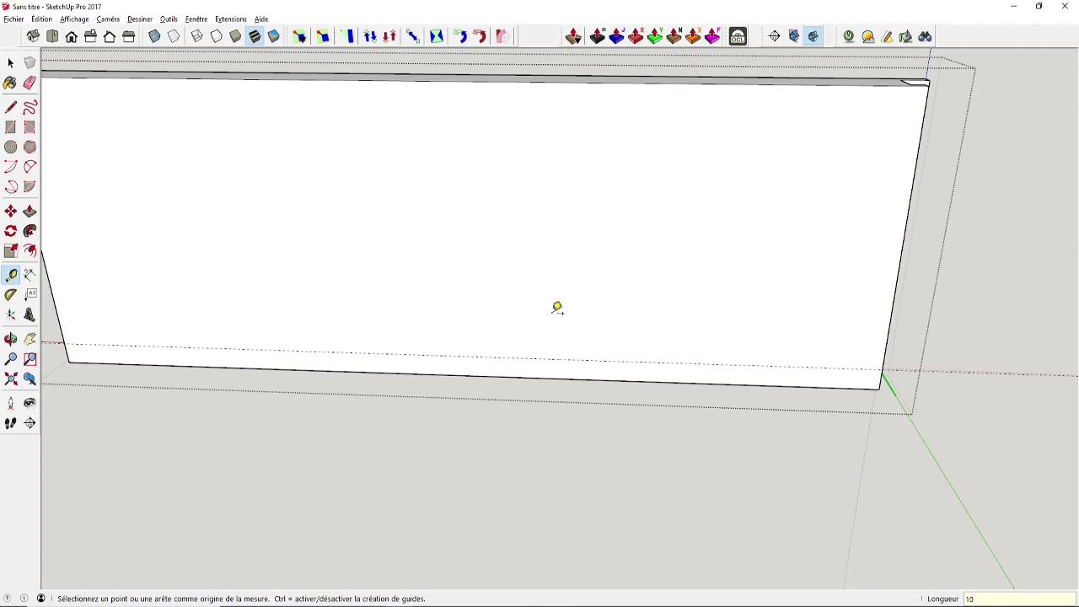
Draw a 5 mm high rectangle along the guide across the full length of the side panel's inner face
key("r")
left_click(64, 343)
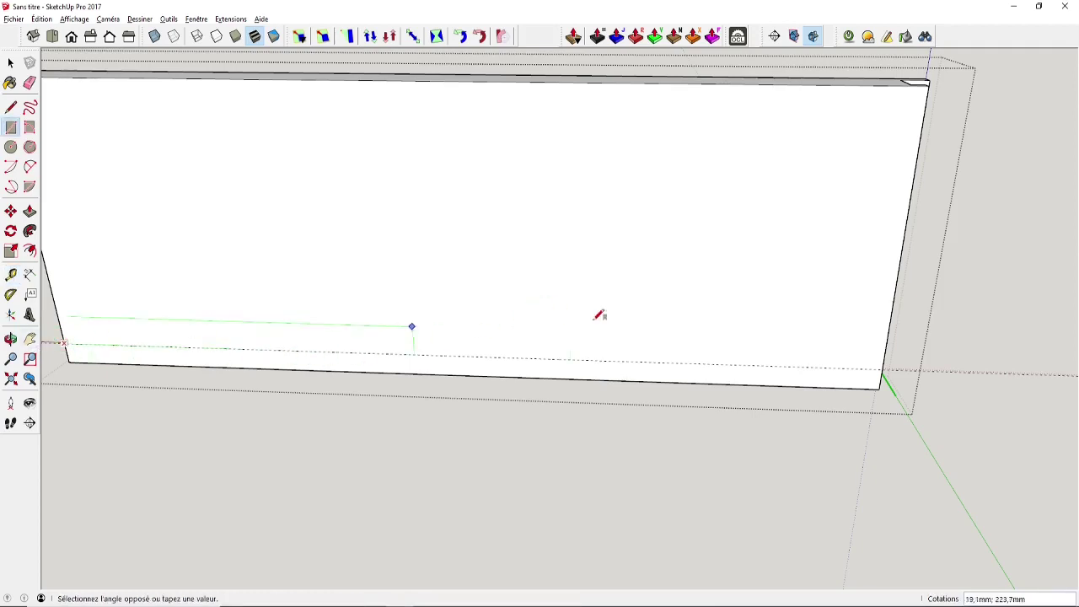
left_click(890, 346)
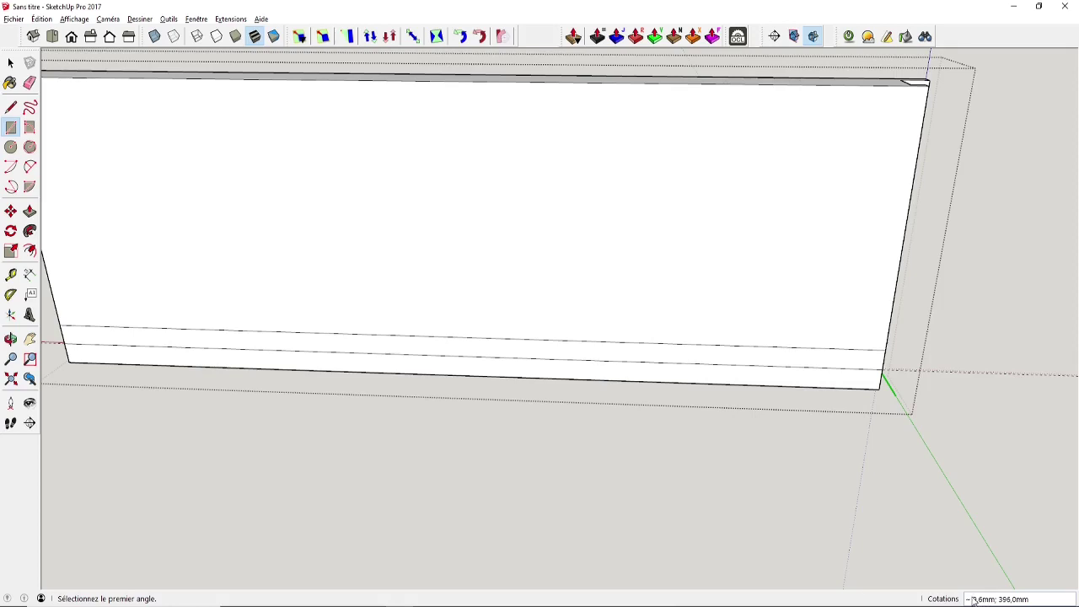
type("5")
key("Return")
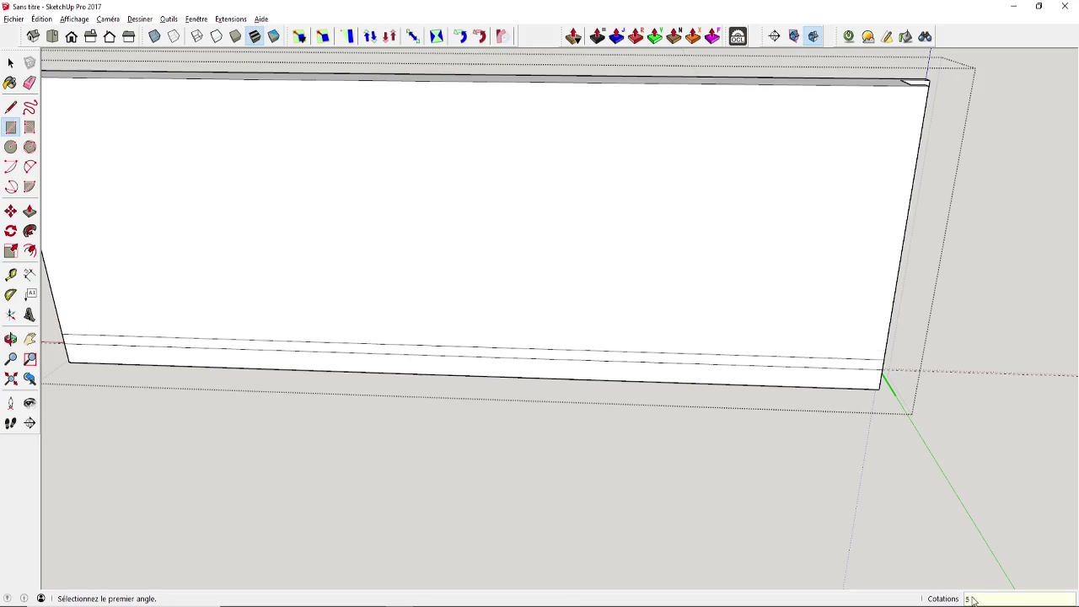
Push the strip 4 mm into the side panel to form a groove and erase the leftover edge at its open end
middle_click_drag(874, 474, 674, 313)
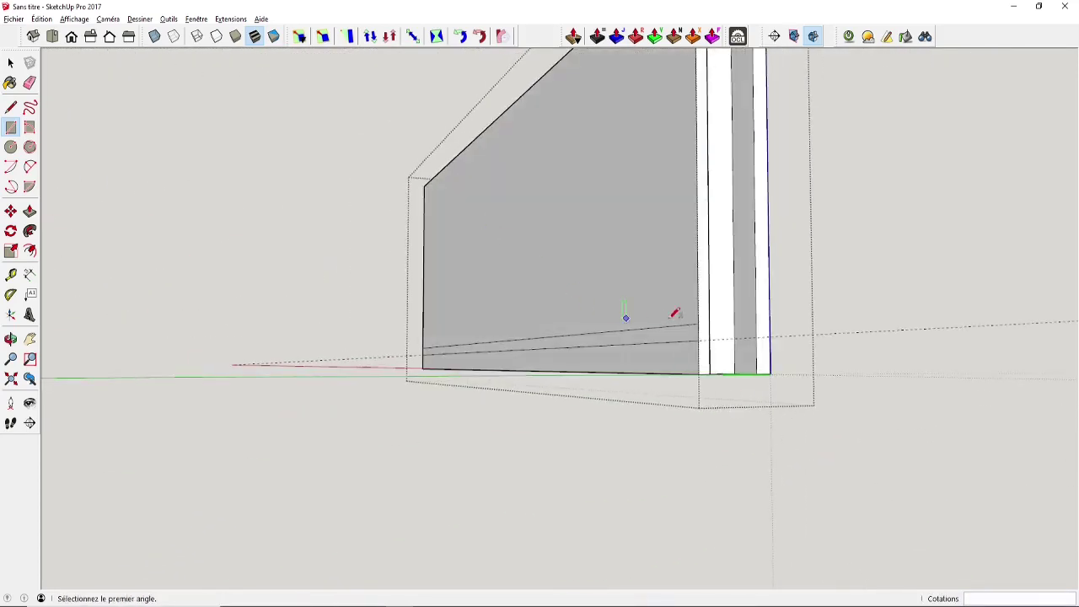
scroll(701, 312, "up", 1)
key("p")
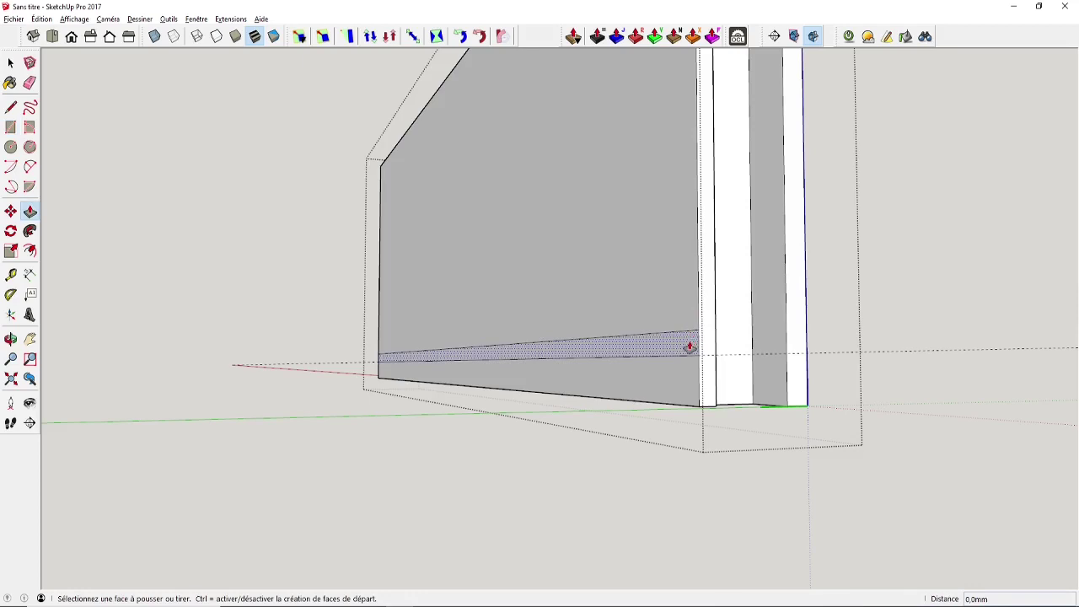
left_click(690, 346)
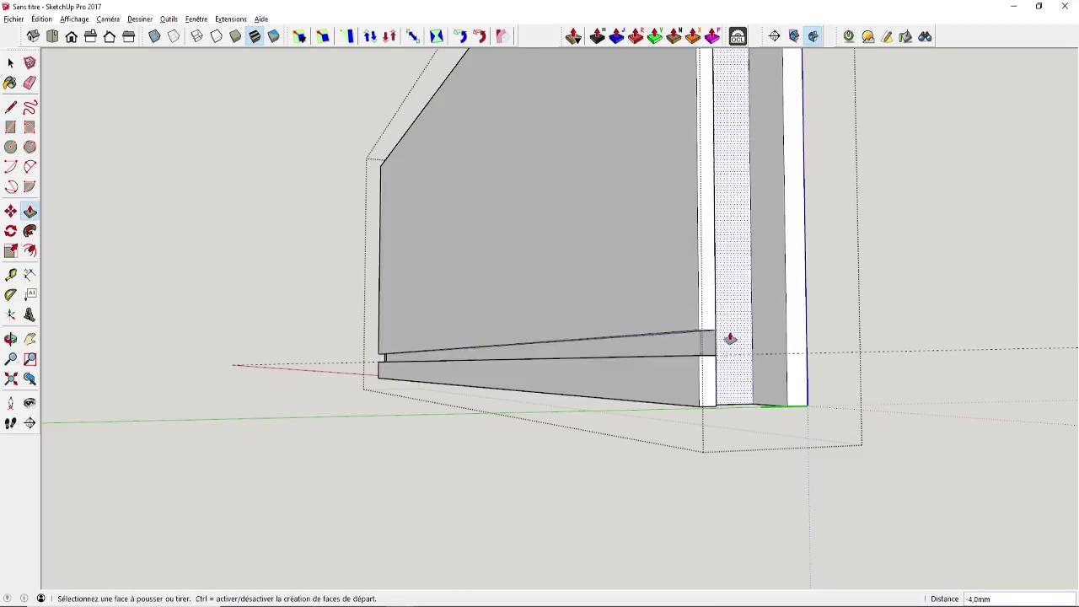
key("e")
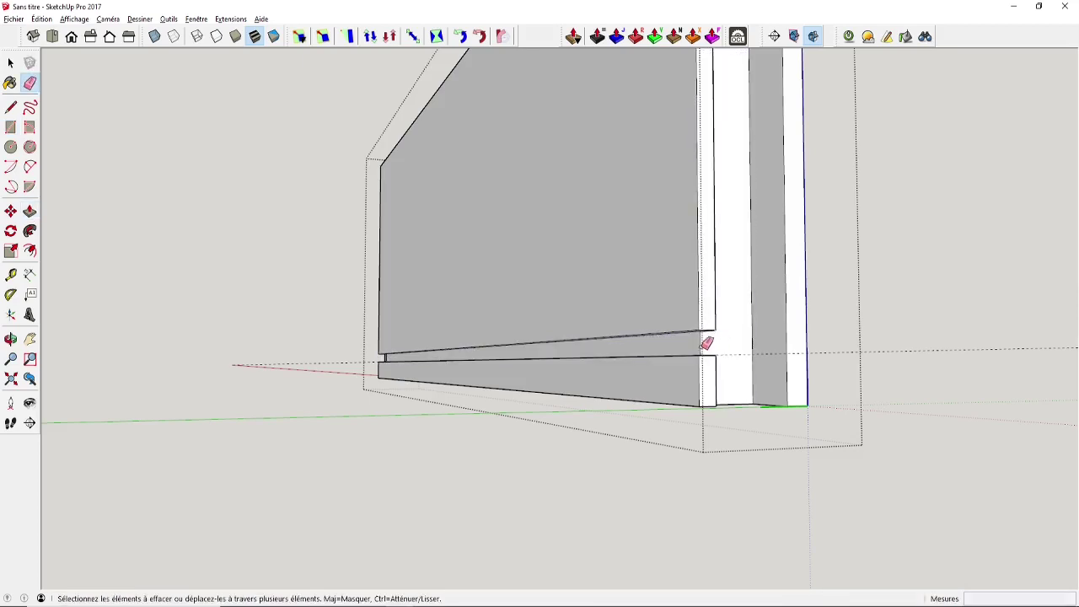
middle_click_drag(705, 343, 544, 359)
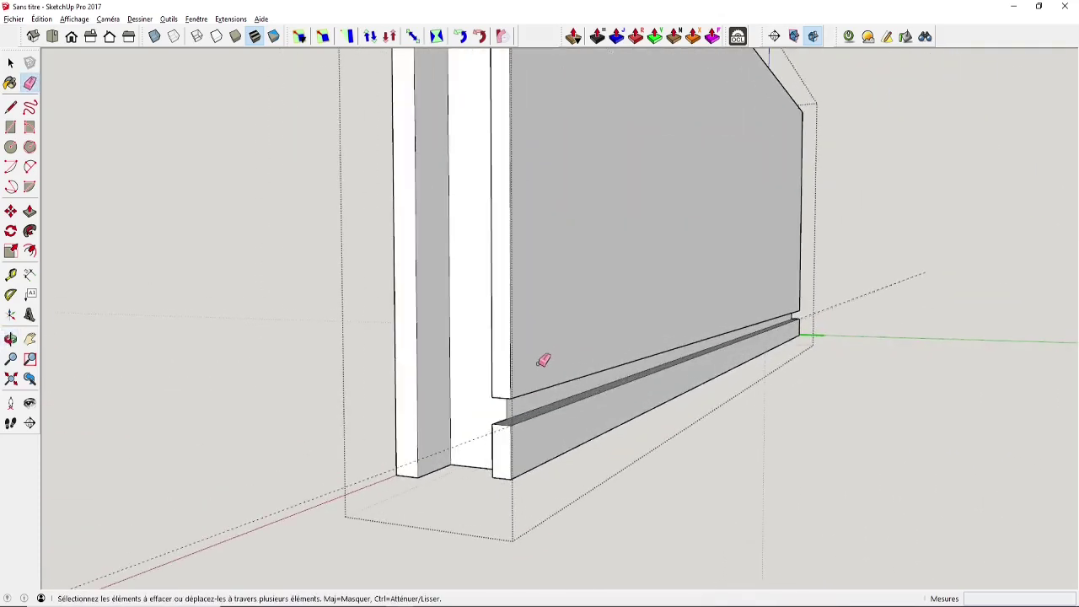
Deepen the side panel's groove by another 2 mm
key("p")
left_click(524, 413)
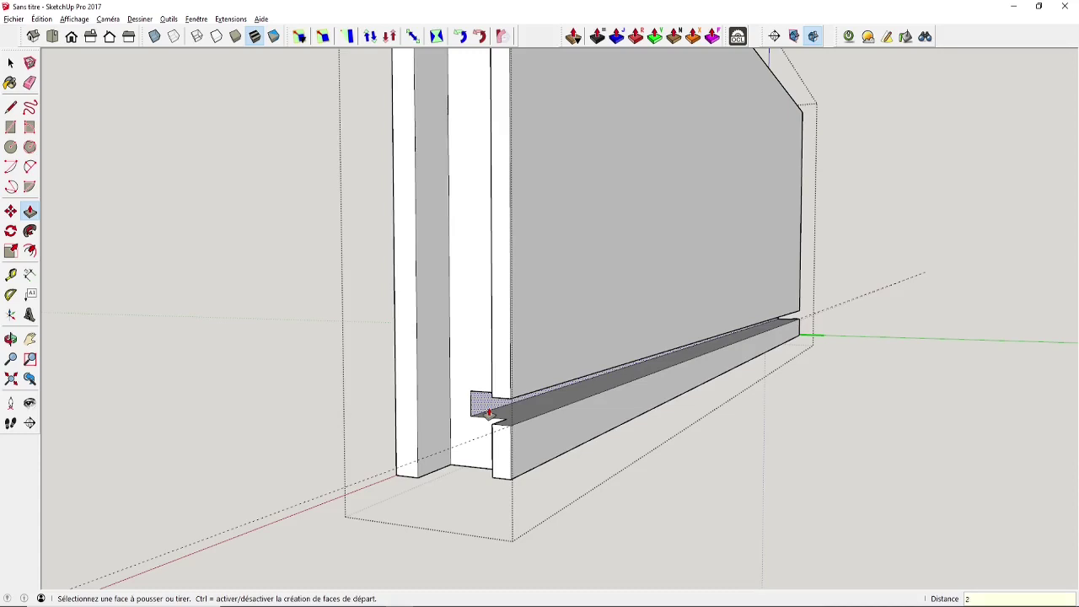
type("2")
key("Return")
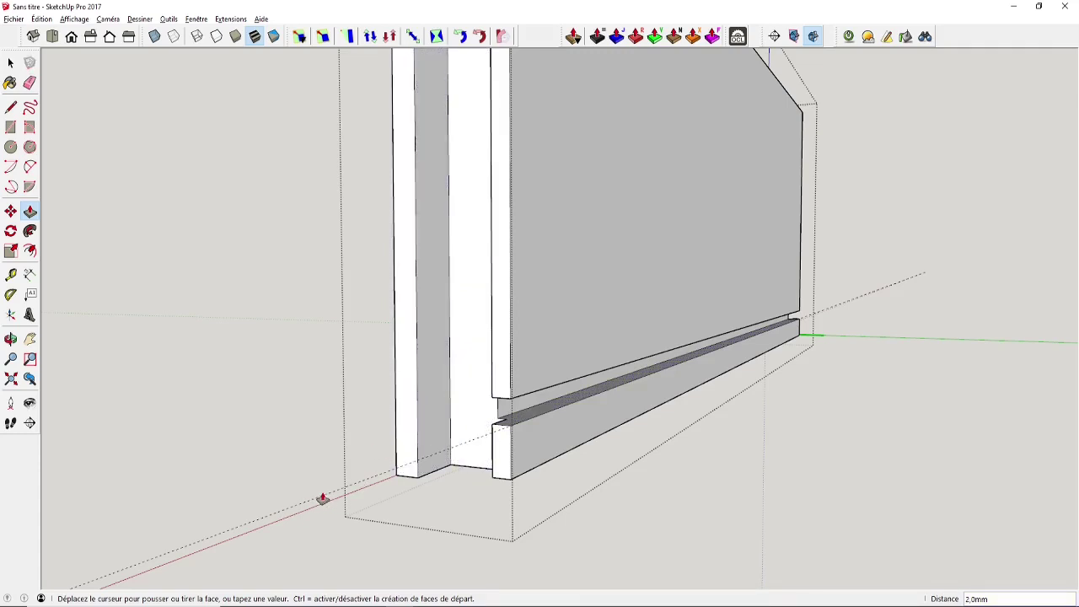
Delete the guide lines and finish editing the side panel
key("space")
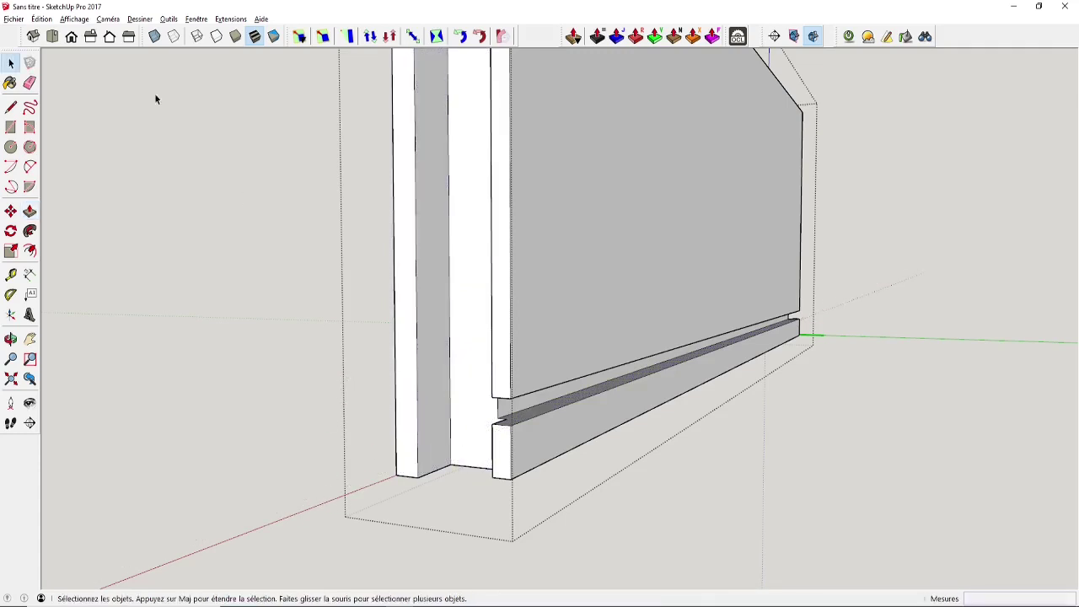
left_click(37, 21)
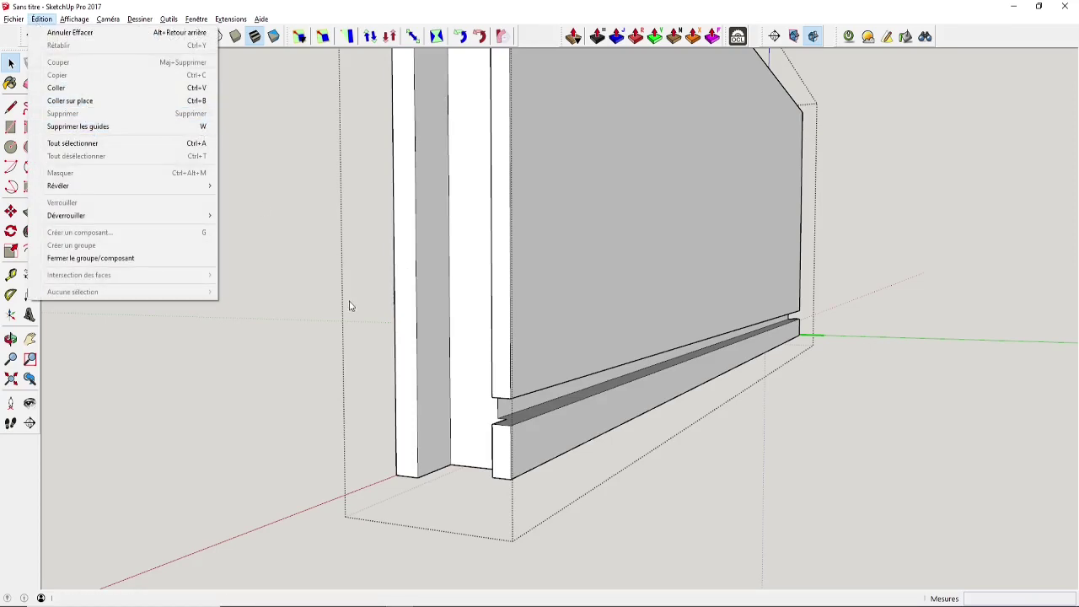
left_click(325, 301)
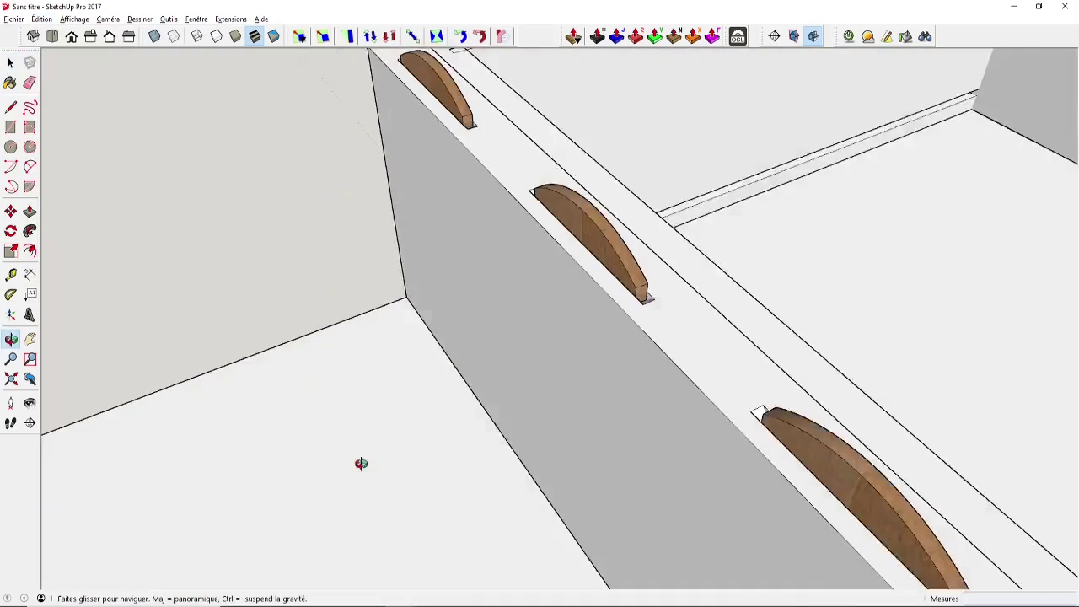
Open the adjoining drawer panel for editing and draw a 4 by 6 mm rectangle on its top face, matching the side panel's tongue
middle_click_drag(360, 464, 329, 464)
scroll(676, 290, "down", 2)
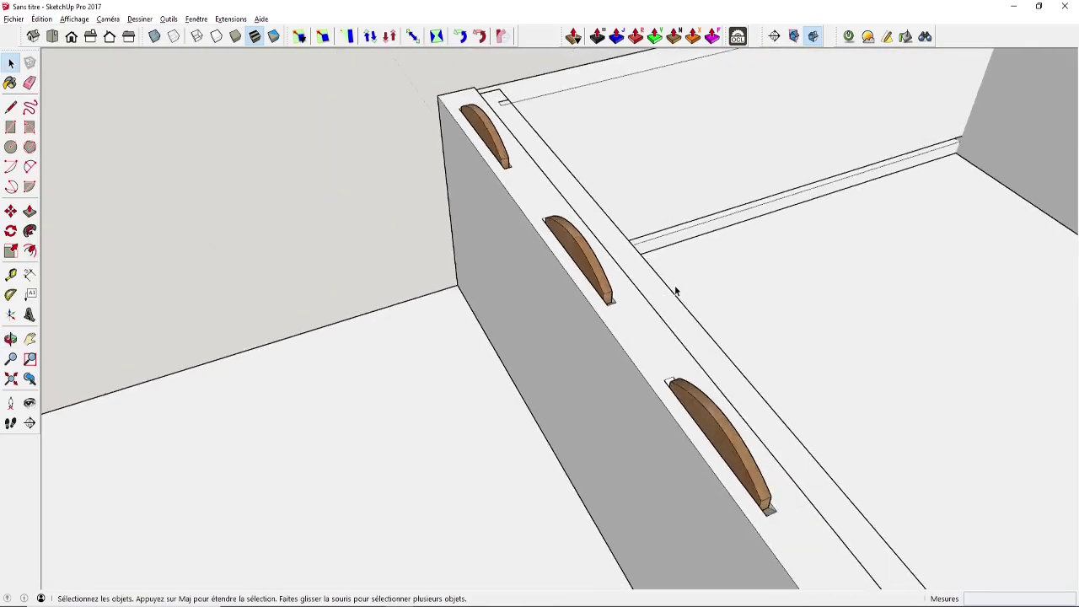
middle_click_drag(742, 279, 365, 217)
scroll(451, 241, "down", 2)
middle_click_drag(451, 244, 478, 216, "shift")
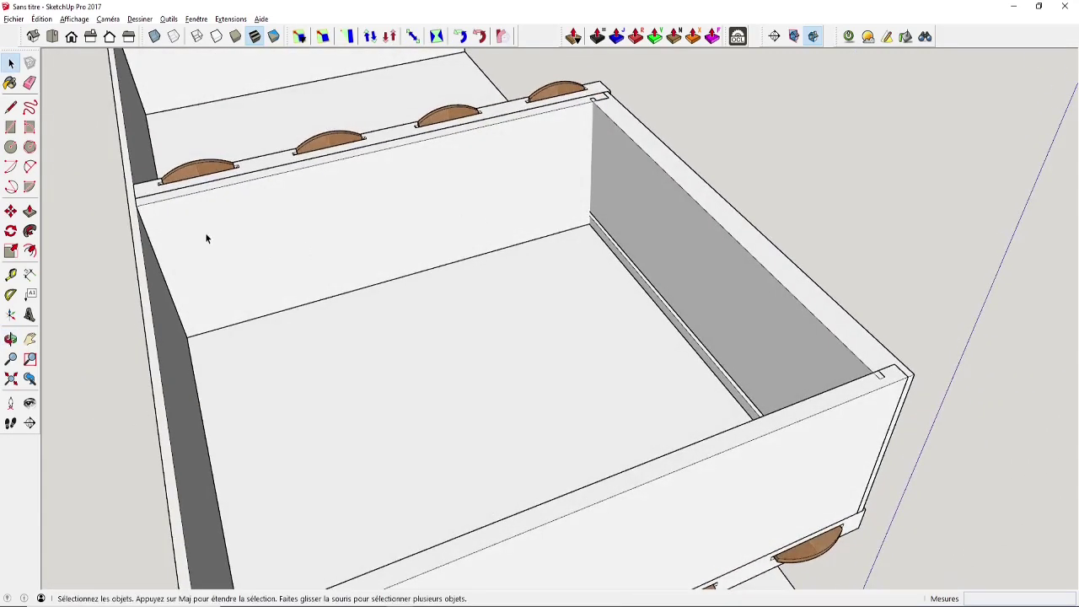
double_click(511, 166)
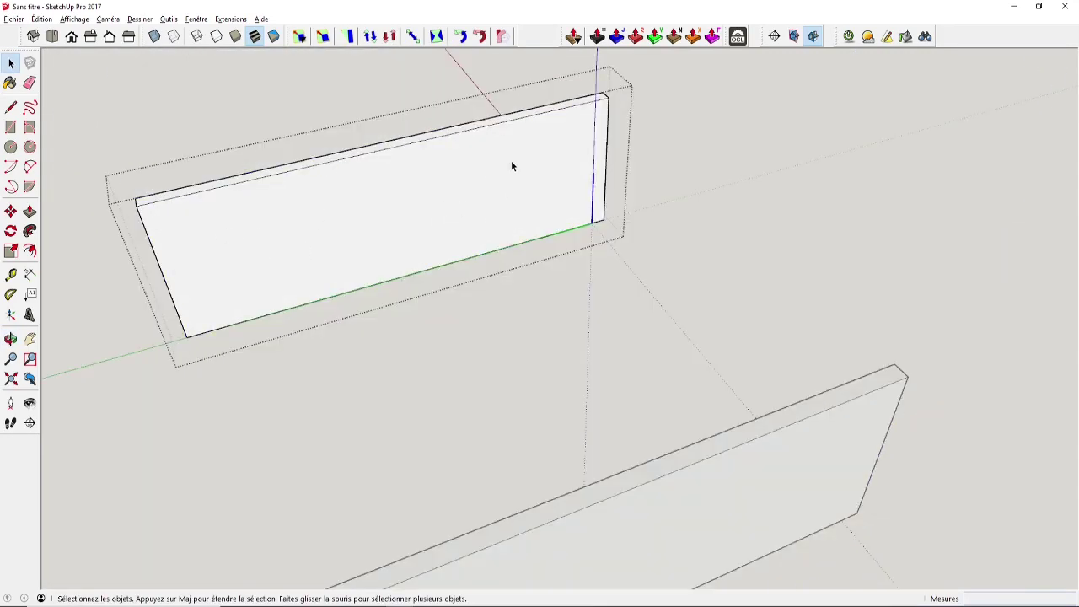
middle_click_drag(576, 110, 530, 188)
scroll(566, 185, "up", 5)
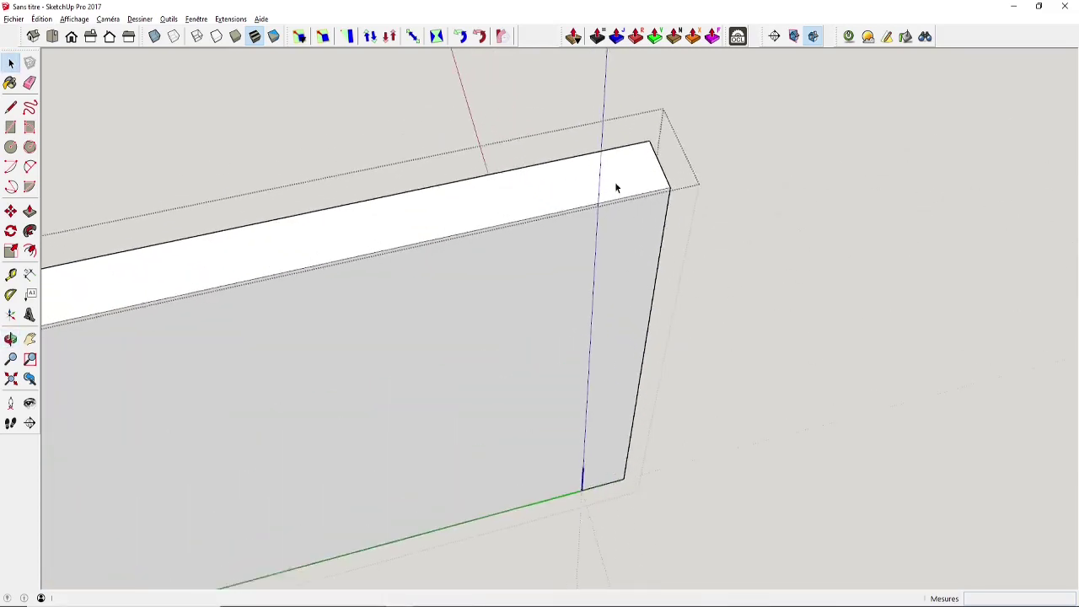
scroll(615, 186, "down", 3)
middle_click_drag(616, 186, 558, 229)
key("r")
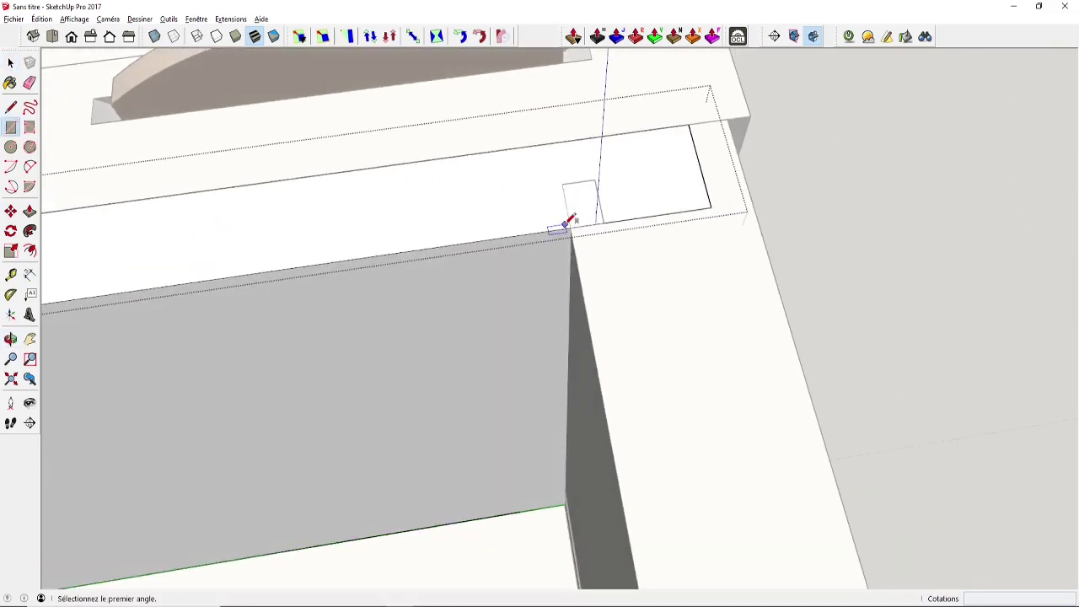
left_click(569, 228)
left_click(597, 179)
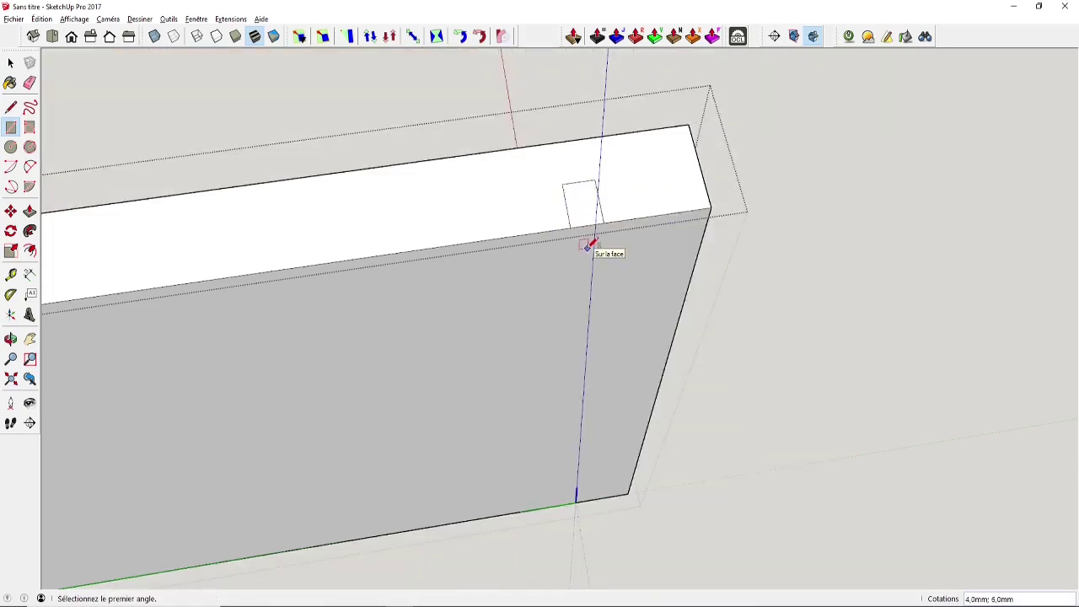
Push the small rectangle down through the panel's full height to cut a vertical groove
key("p")
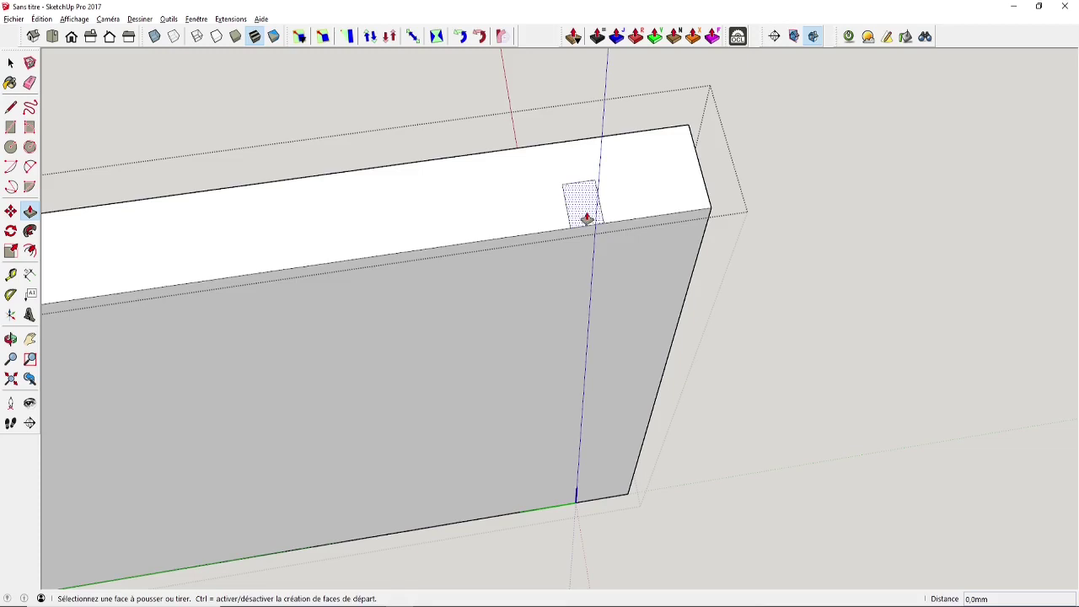
left_click(588, 218)
left_click(511, 511)
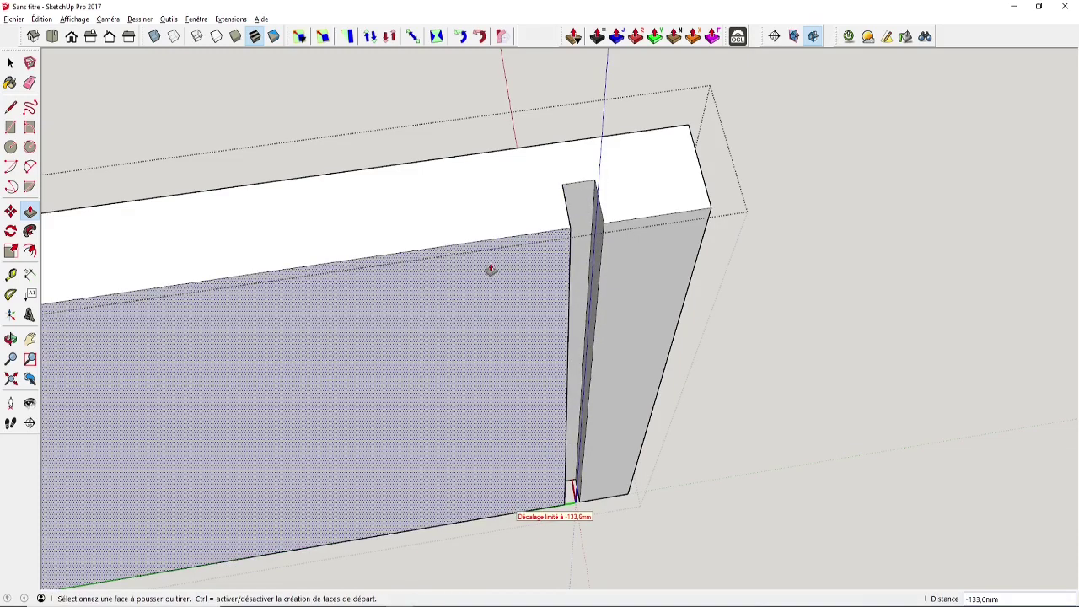
Copy the groove's top outline with the edge to the panel's corner about 78 mm along the top face's inner edge
scroll(489, 267, "down", 3)
middle_click_drag(486, 265, 607, 241)
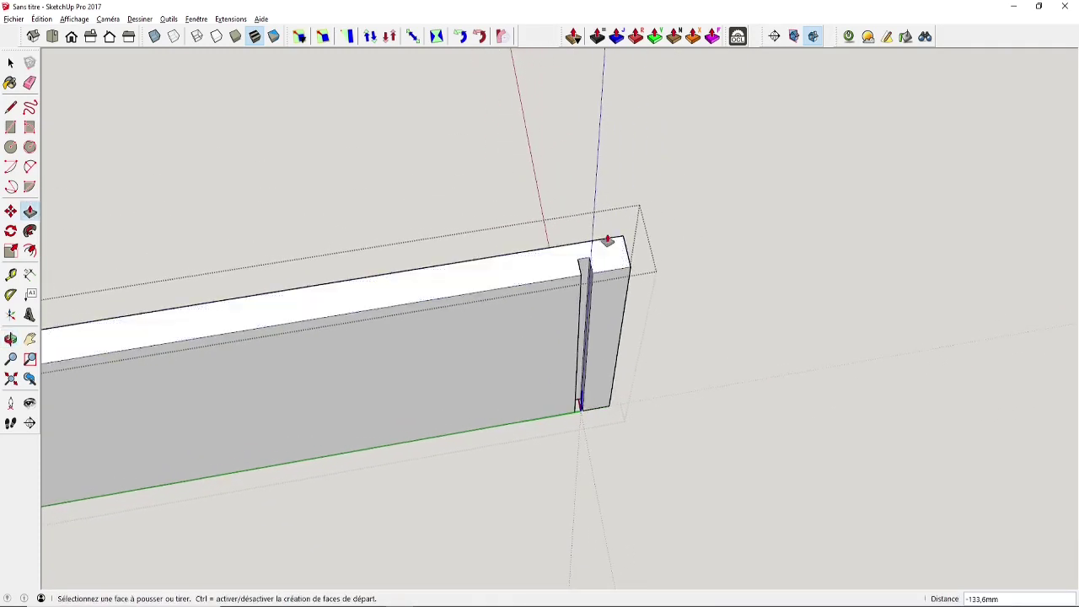
key("space")
left_click_drag(566, 251, 645, 285)
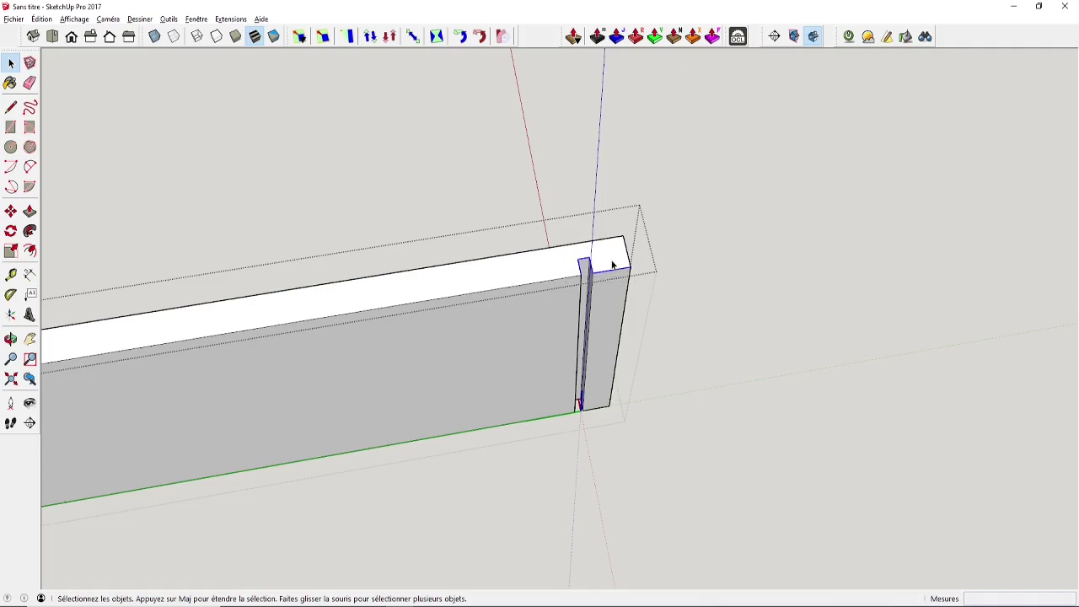
key("m")
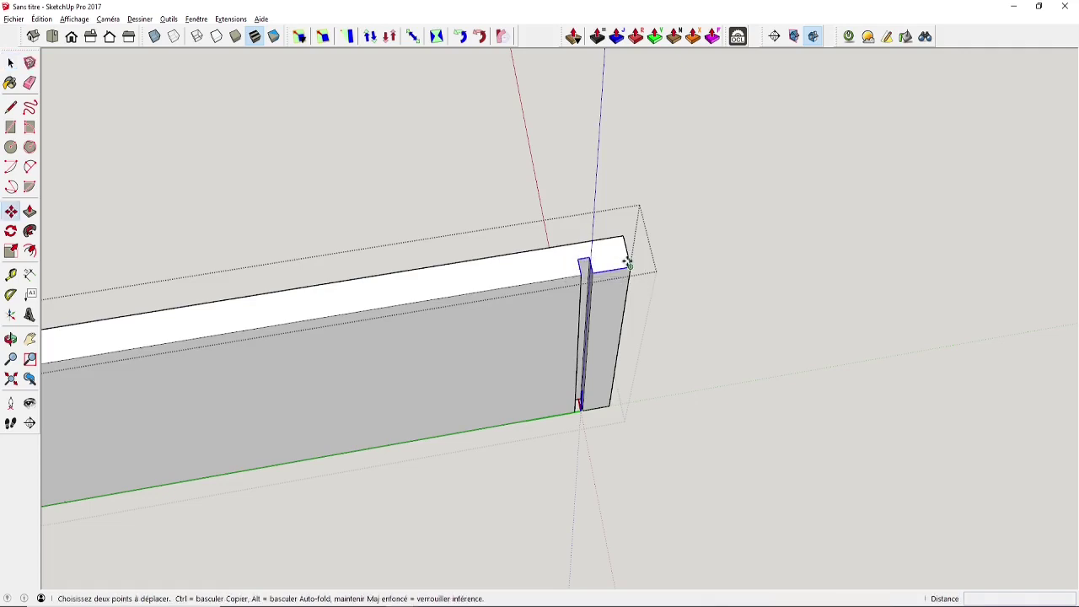
left_click(627, 266)
key("ctrl")
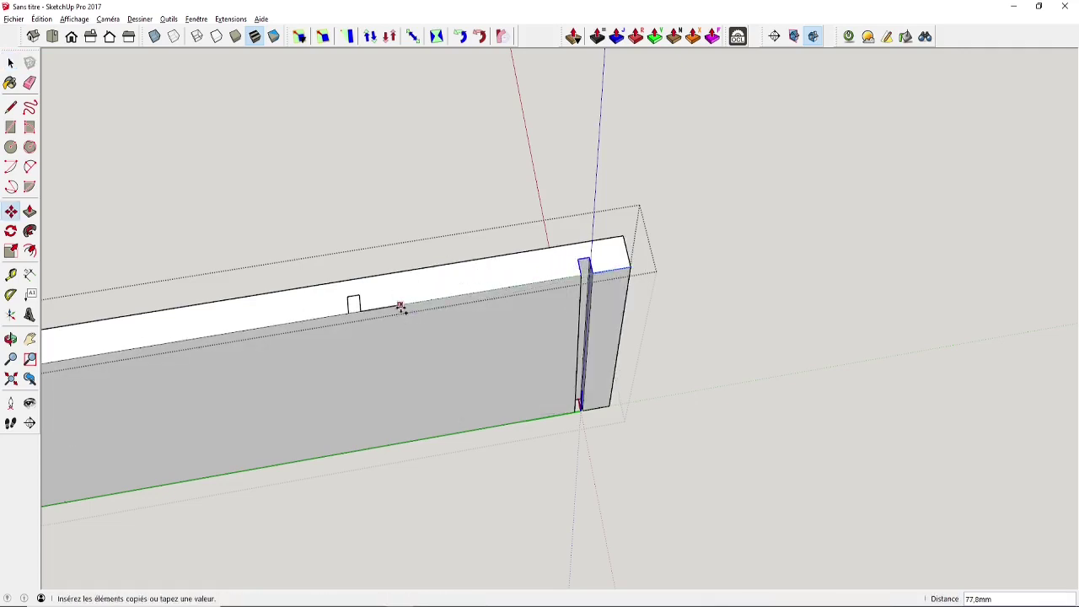
left_click(398, 306)
Mirror the copied outline and its adjoining edge along the green axis with a scale of -1
key("s")
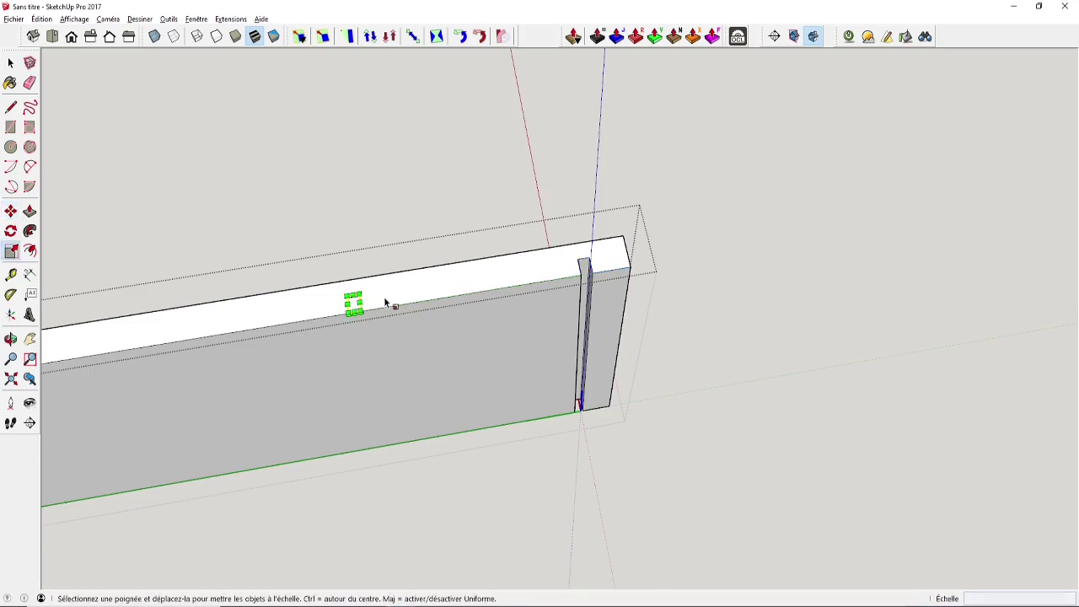
key("space")
left_click_drag(330, 292, 416, 329)
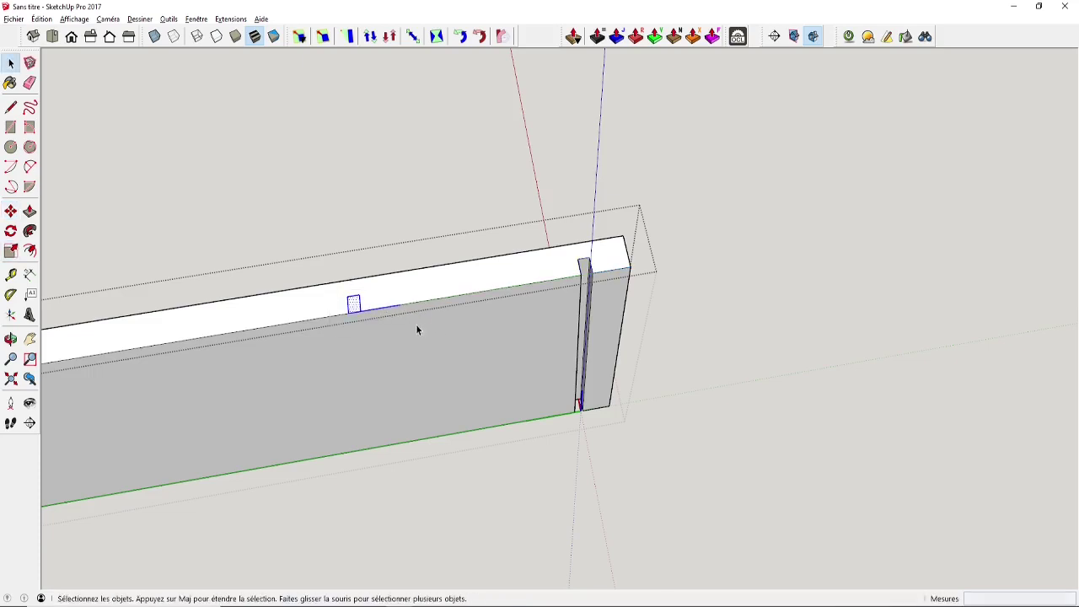
key("s")
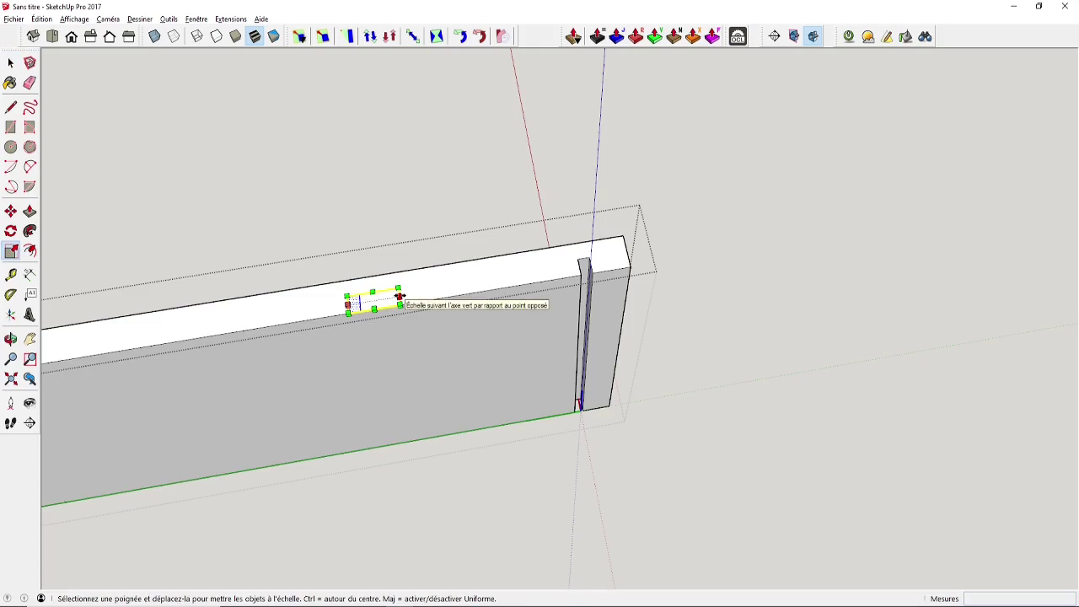
left_click(397, 300)
left_click(294, 314)
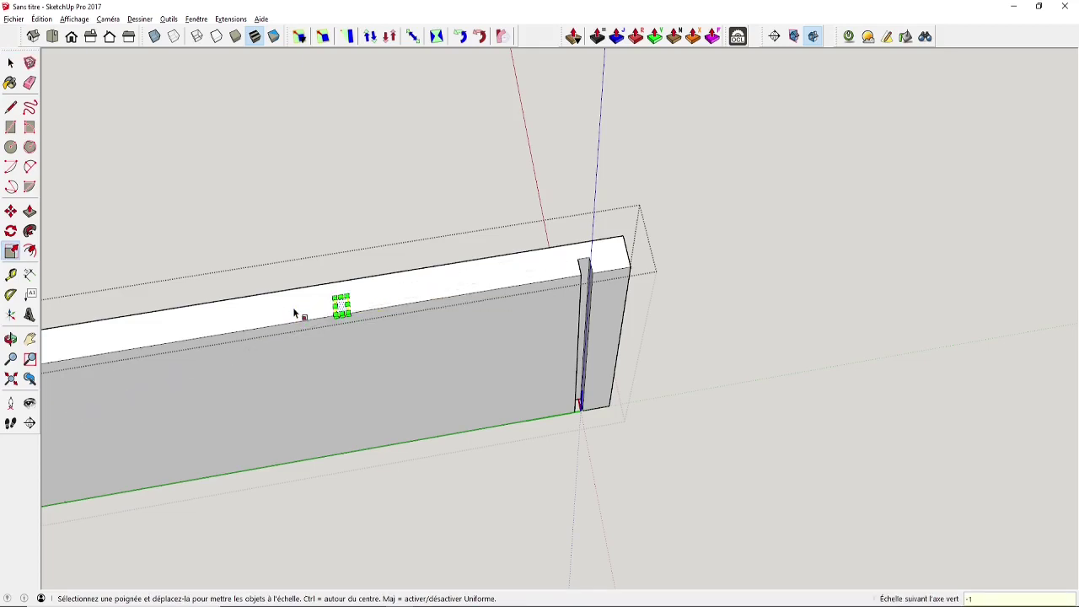
Move the mirrored outline by its edge's endpoint to the inner corner at the far end of the panel's top face
key("m")
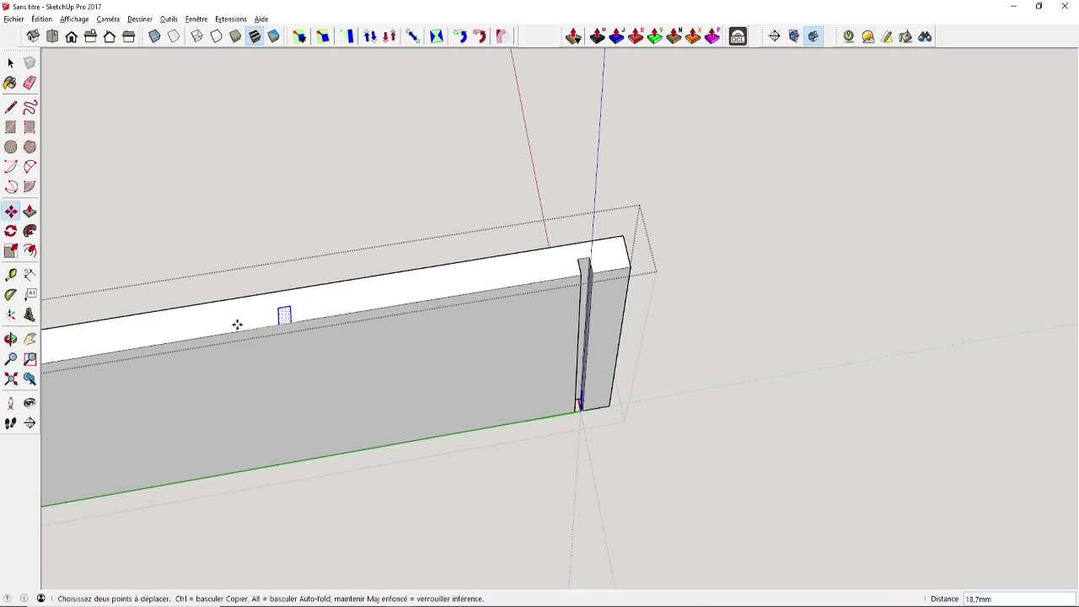
scroll(240, 320, "down", 2)
middle_click_drag(245, 318, 325, 378)
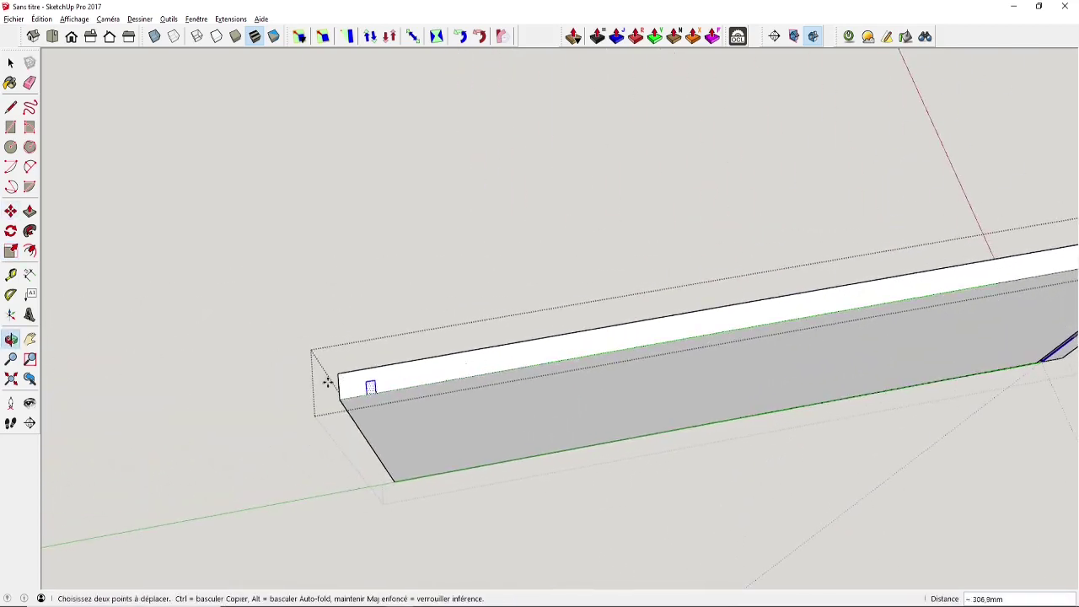
Push the outline at the far end down through the panel's full height to cut the second vertical groove
scroll(403, 396, "down", 3)
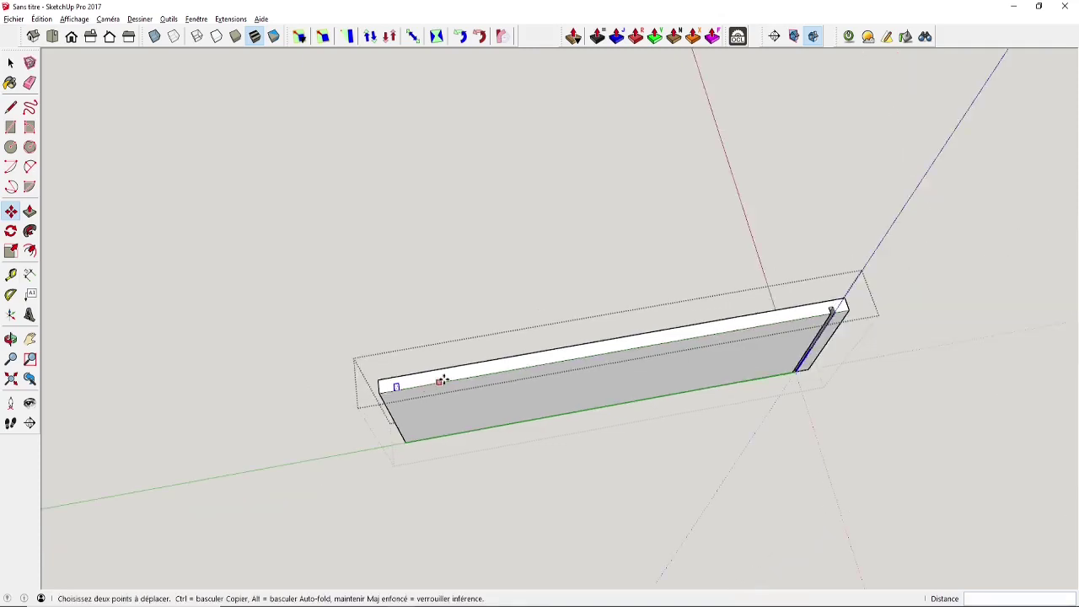
middle_click_drag(441, 380, 345, 359)
key("space")
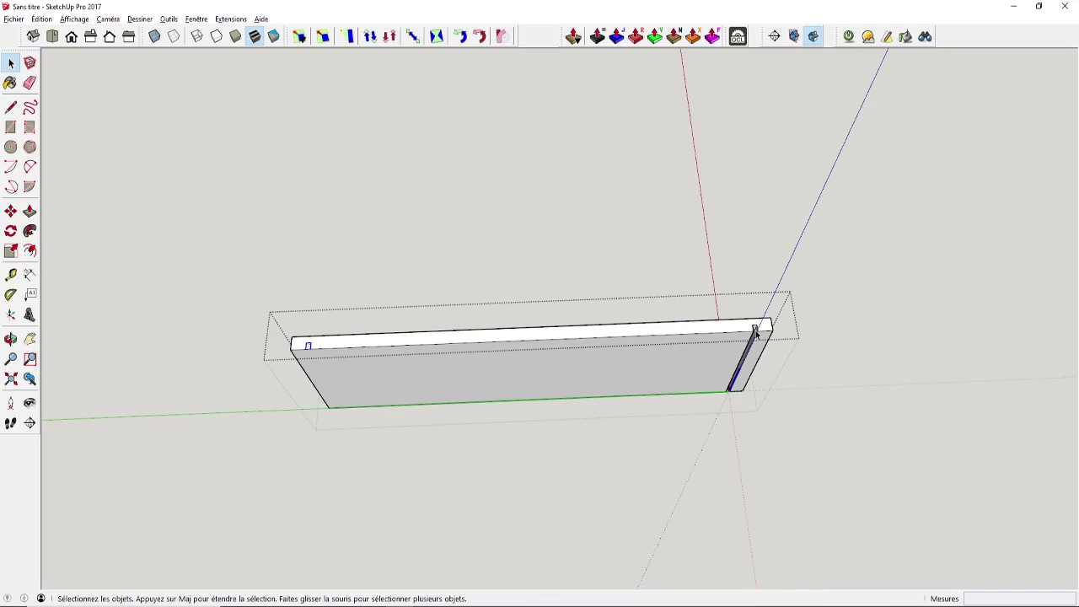
scroll(297, 352, "up", 1)
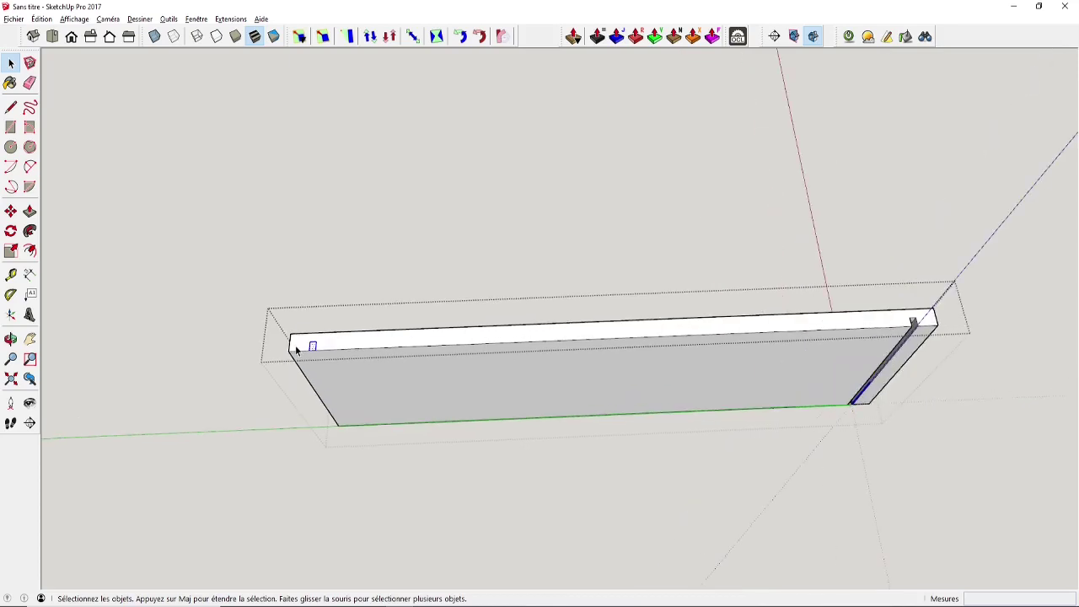
key("p")
scroll(297, 348, "up", 2)
left_click(402, 462)
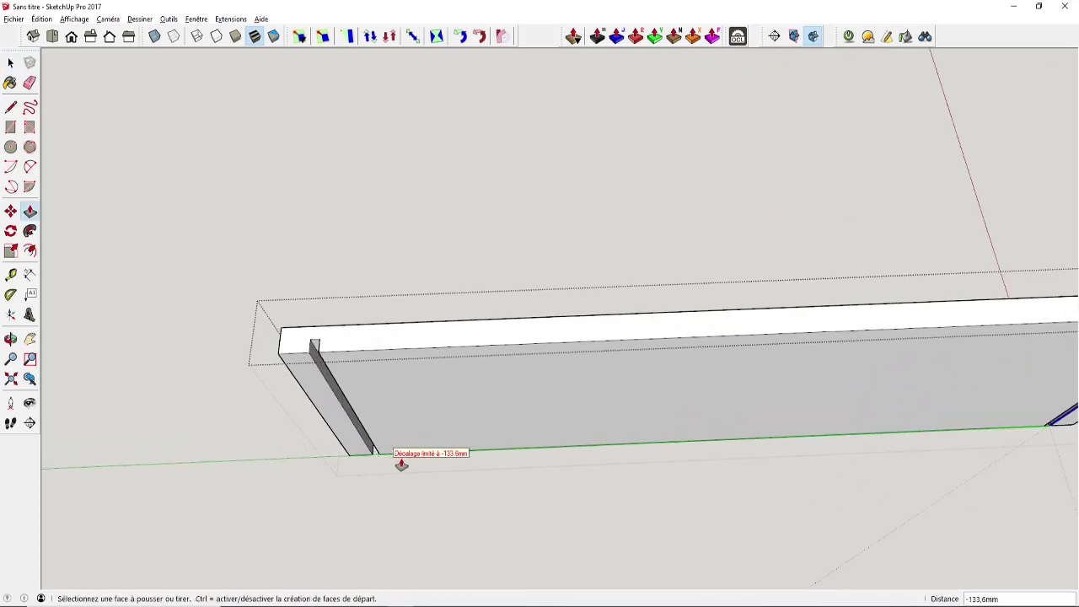
Draw the bottom groove's outline, 5 mm high, across the panel's inner face just above its lower edge
scroll(404, 455, "down", 3)
middle_click_drag(421, 438, 418, 309)
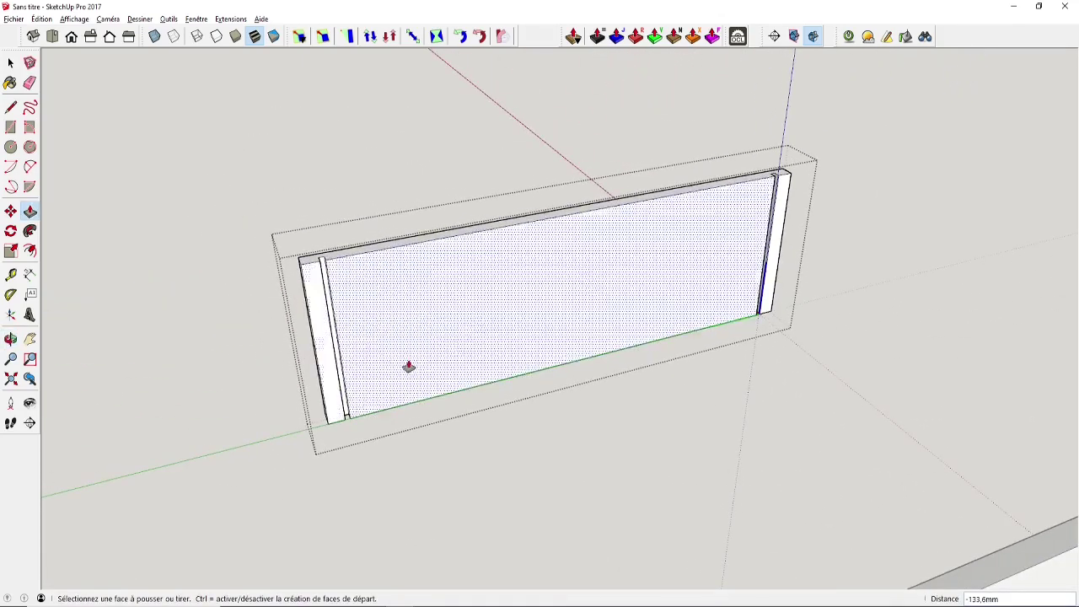
scroll(462, 347, "up", 5)
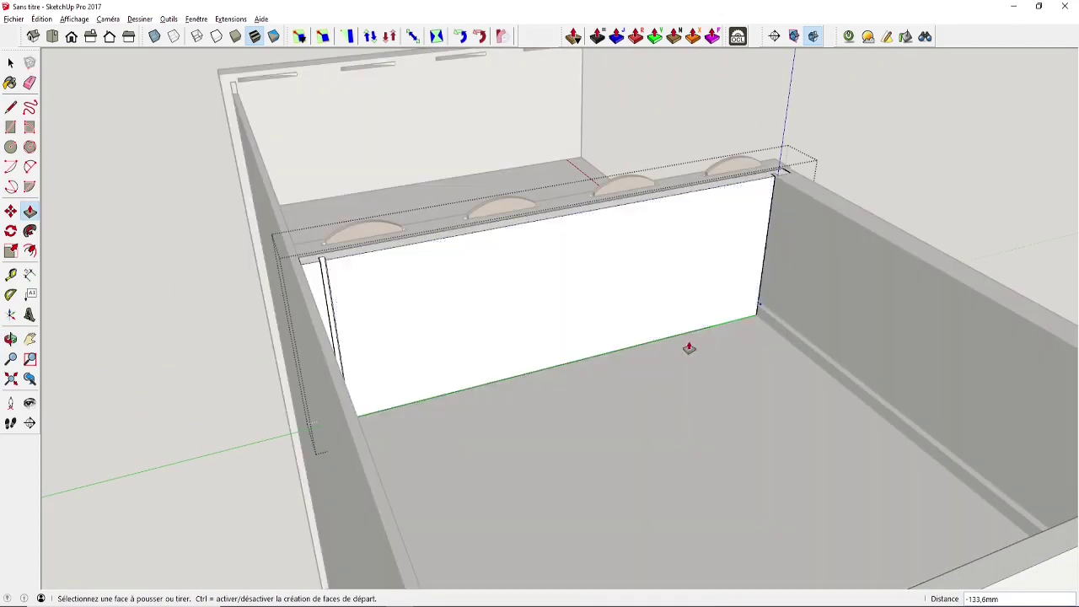
scroll(739, 309, "up", 3)
middle_click_drag(740, 307, 747, 244)
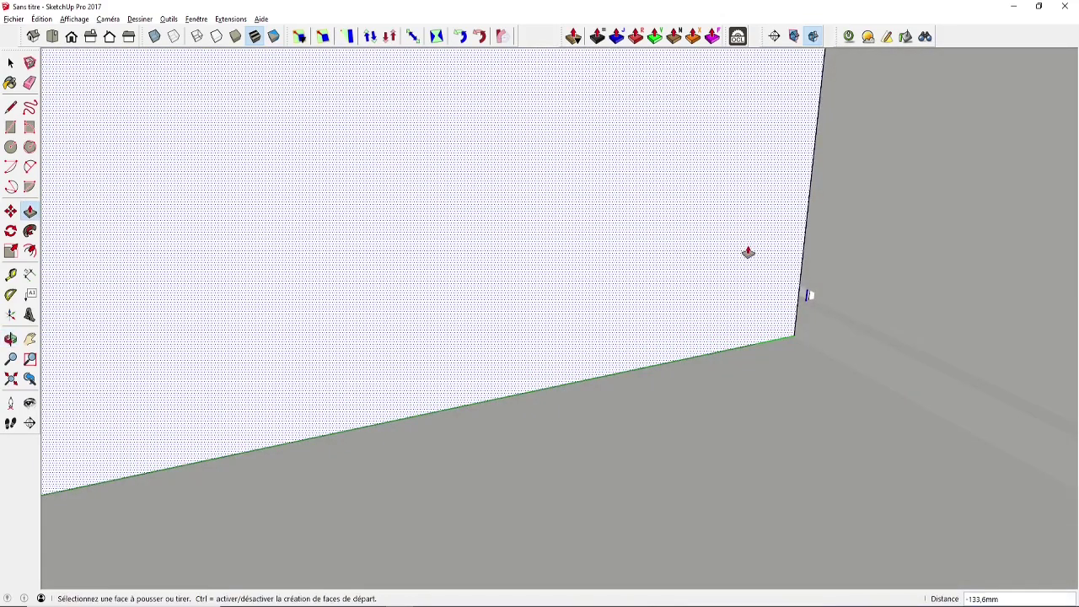
key("r")
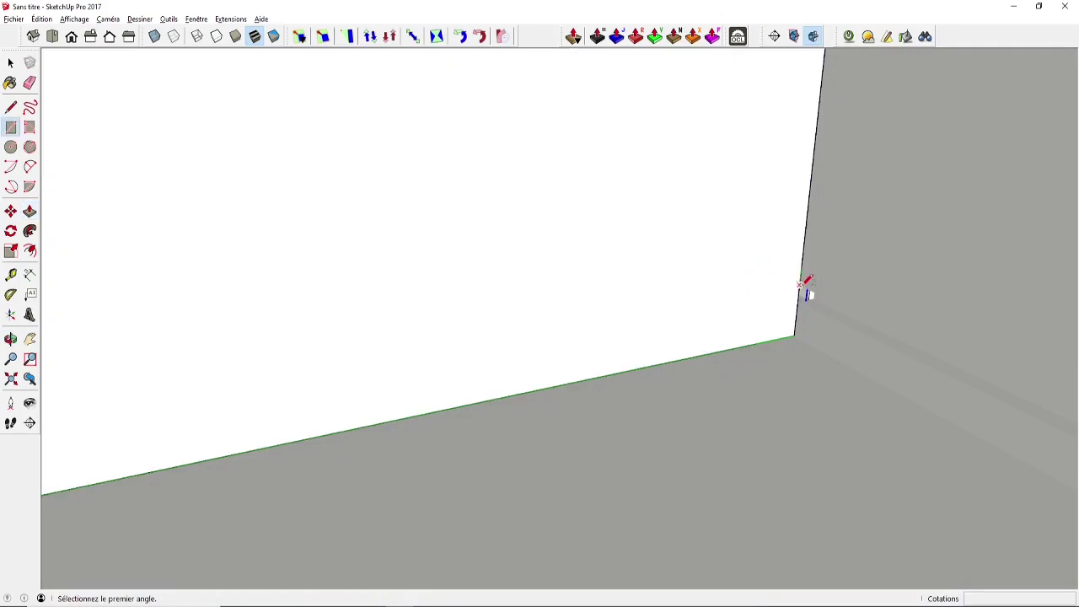
scroll(807, 294, "down", 10)
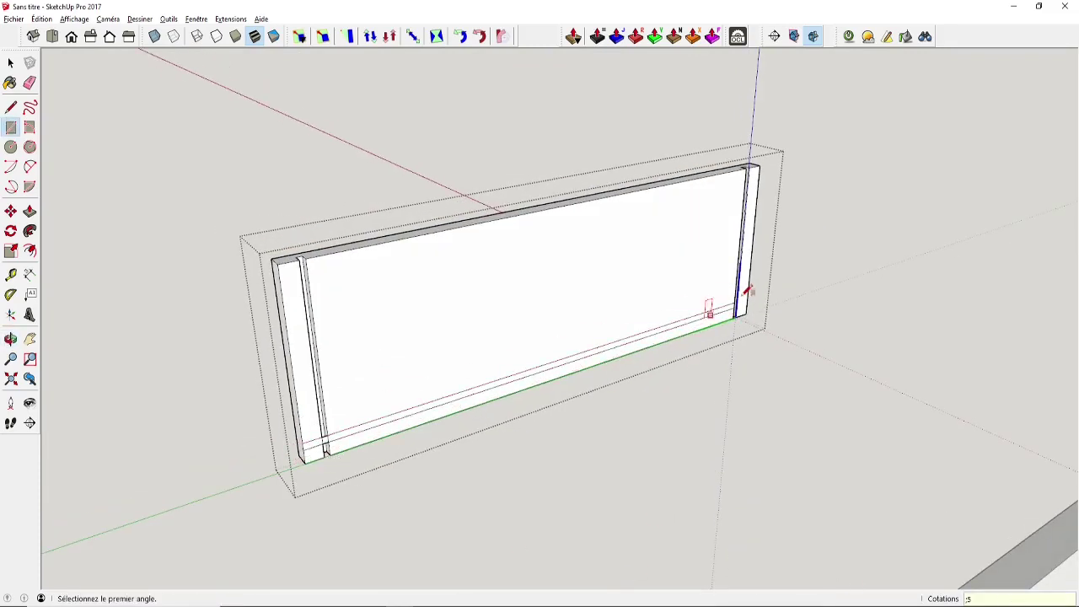
Extend both groove outline edges with lines from the vertical groove across the end strip to the panel's outer edge
scroll(713, 309, "up", 5)
key("space")
left_click(572, 334)
key("l")
left_click(573, 332)
left_click(634, 332)
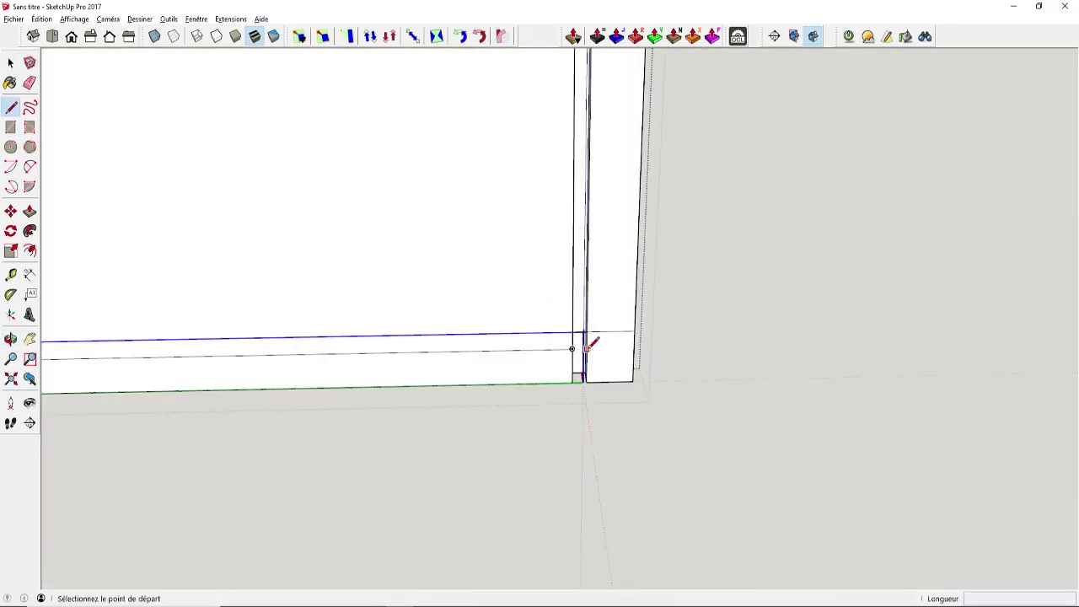
left_click(574, 349)
left_click(634, 348)
Push the outlined strips on the near end and the main inner face inward to cut the bottom groove
mouse_move(588, 318)
middle_mouse_down()
mouse_move(573, 289)
mouse_move(534, 378)
mouse_move(650, 380)
mouse_move(405, 394)
mouse_move(499, 369)
middle_mouse_up()
key("p")
left_click(527, 383)
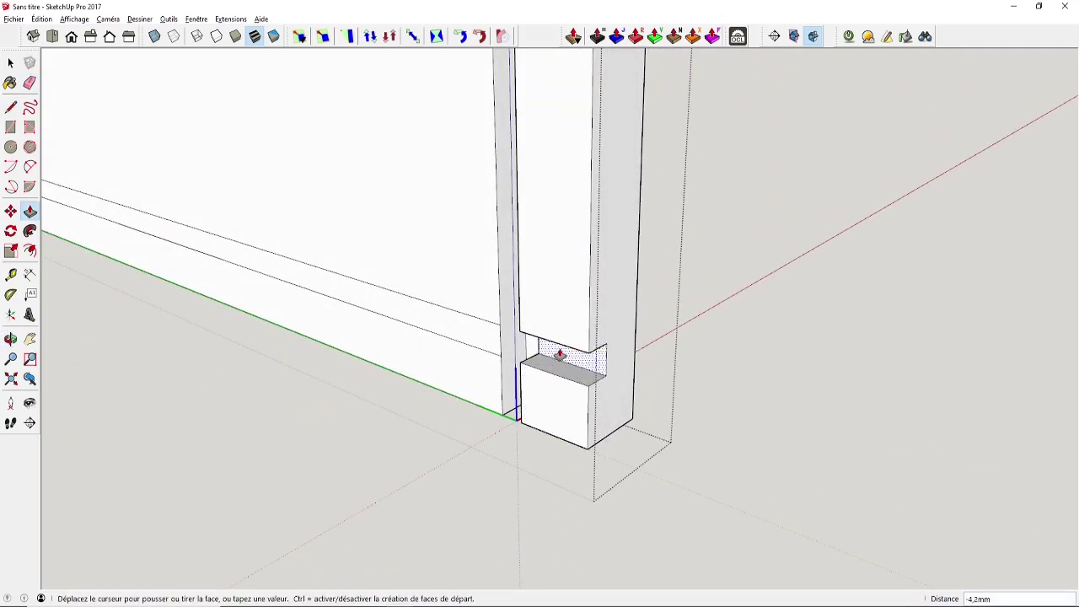
middle_click_drag(527, 345, 439, 498)
left_click(498, 351)
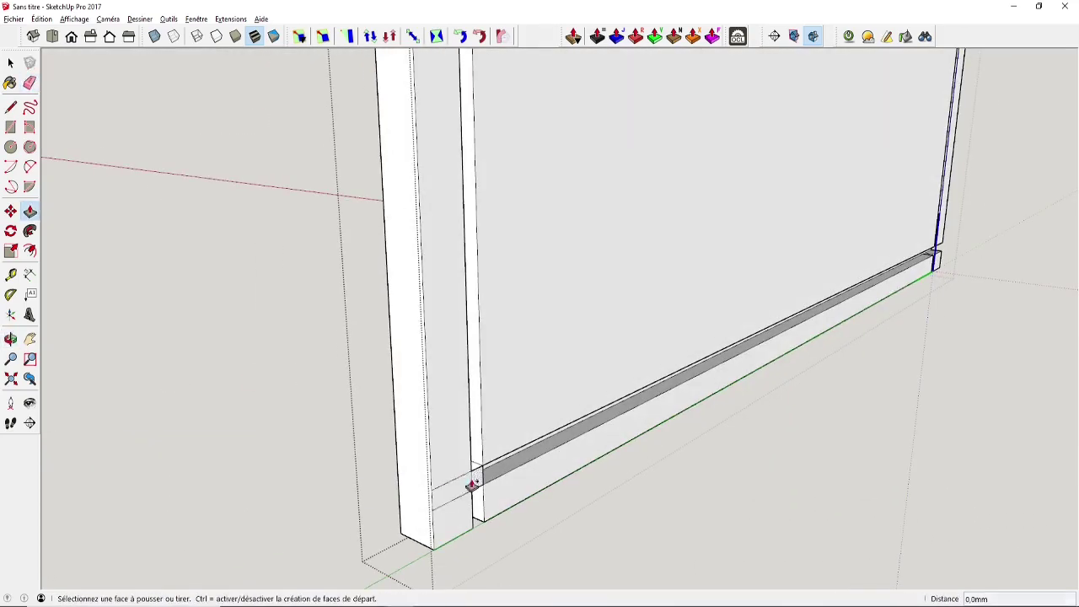
Cut the remaining groove section at the panel's far end, erase the leftover edges and finish editing the panel
scroll(455, 489, "up", 3)
key("e")
middle_click_drag(450, 477, 416, 456)
key("space")
scroll(479, 539, "down", 3)
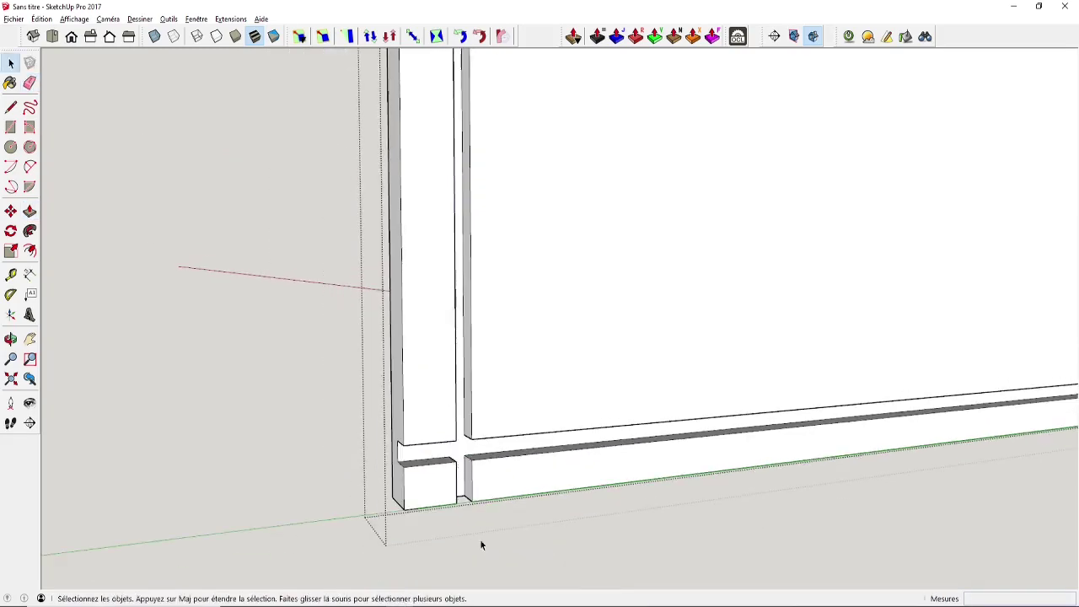
left_click(481, 543)
scroll(483, 497, "down", 2)
middle_click_drag(469, 364, 522, 397)
scroll(526, 417, "down", 3)
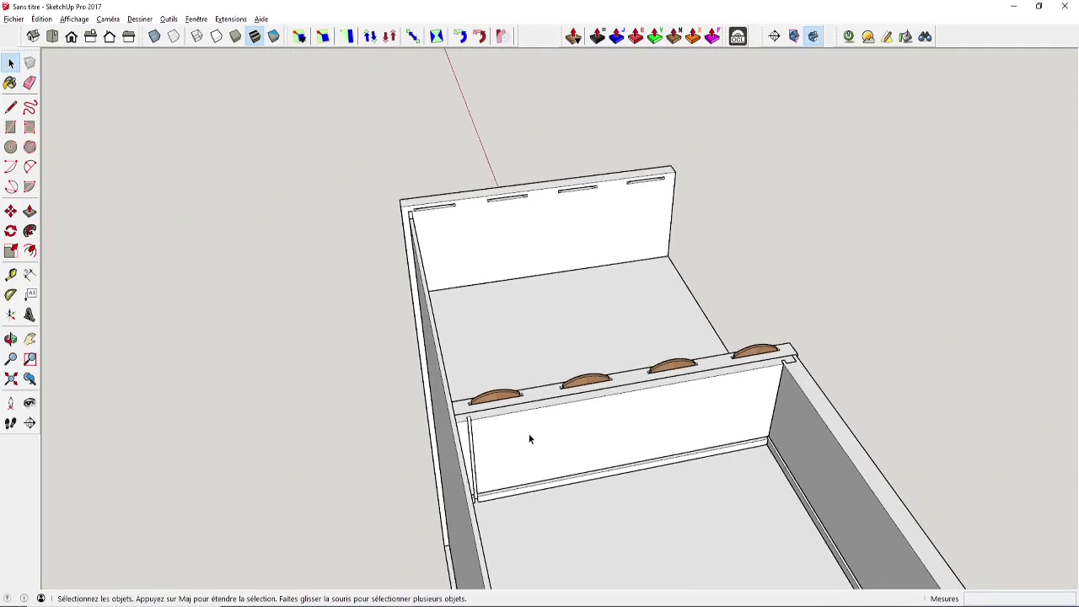
Draw a thin rectangle about 396 mm long between the vertical grooves at the top of the two grooved drawer panels
middle_click_drag(530, 438, 472, 439)
scroll(658, 463, "up", 2)
key("r")
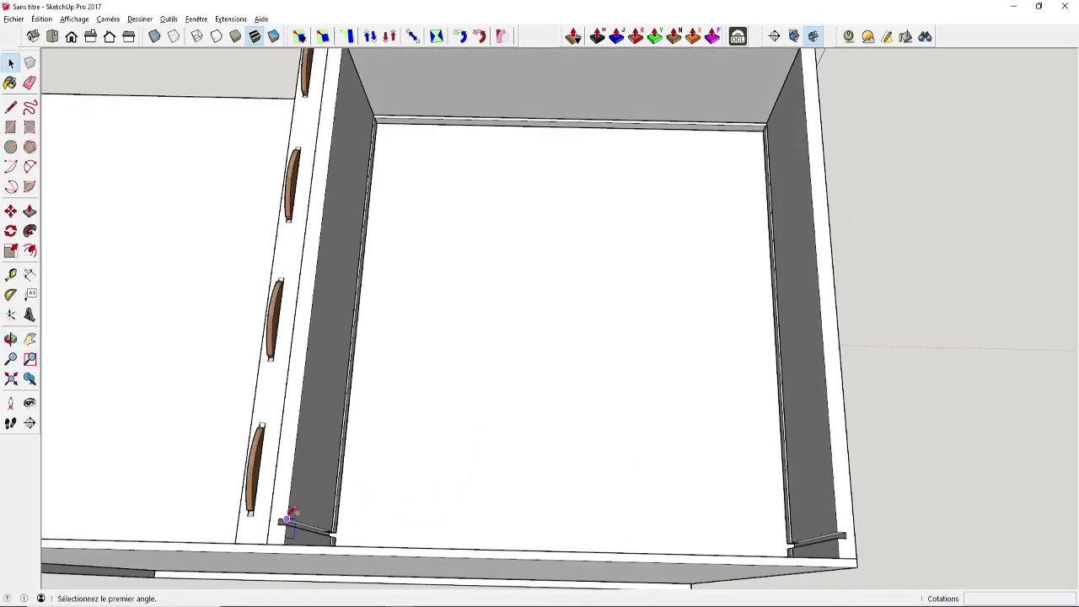
left_click(279, 518)
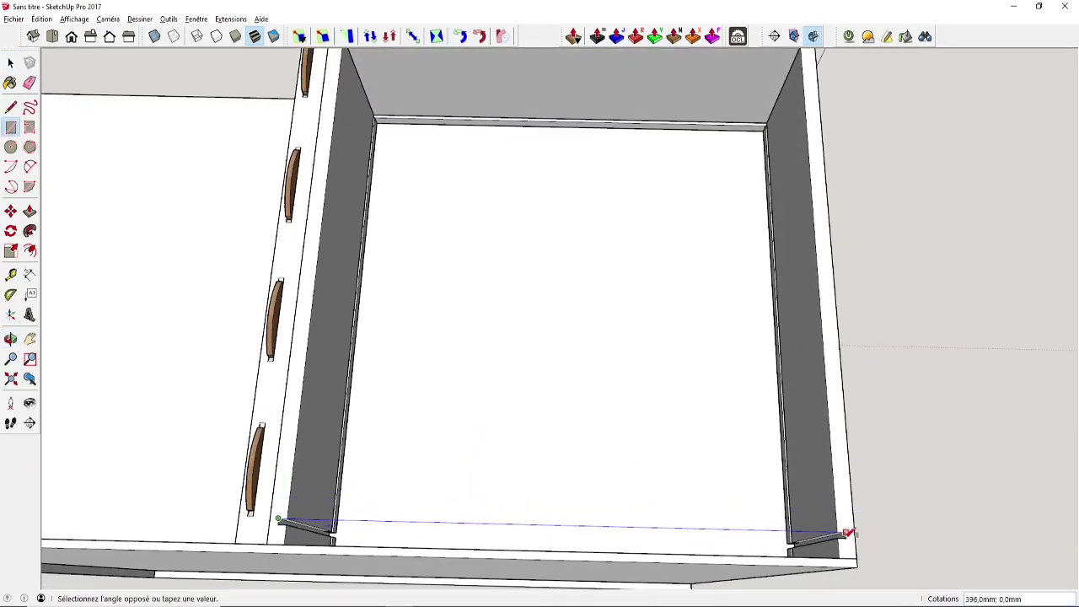
left_click(829, 537)
middle_click_drag(827, 537, 332, 463)
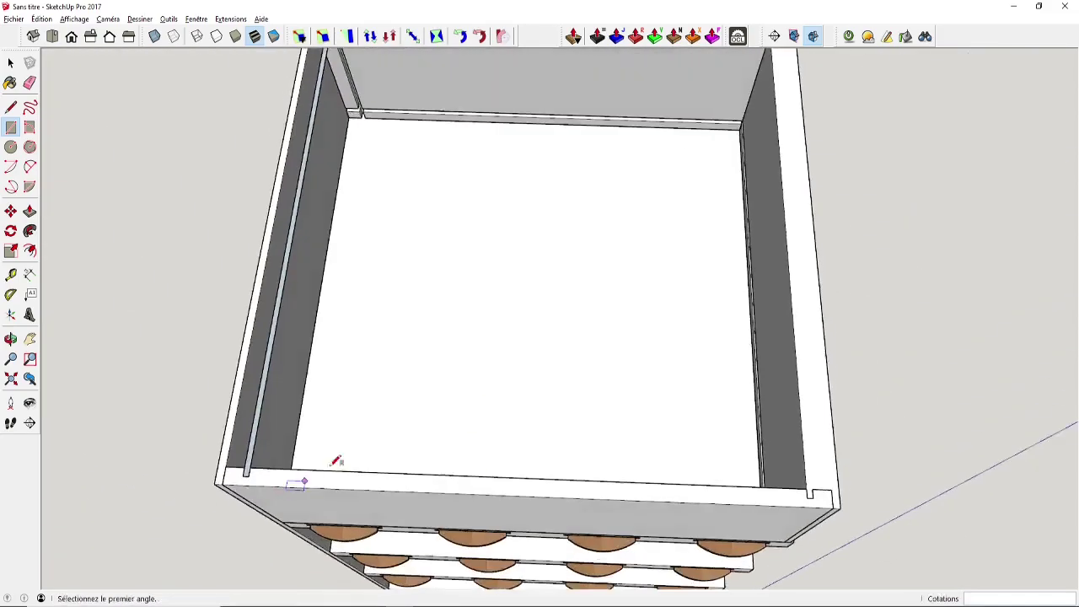
Extrude the thin rectangle down 118.6 mm to the bottom groove to form the drawer's back
middle_click_drag(424, 397, 613, 582, "shift")
middle_click_drag(506, 355, 506, 542)
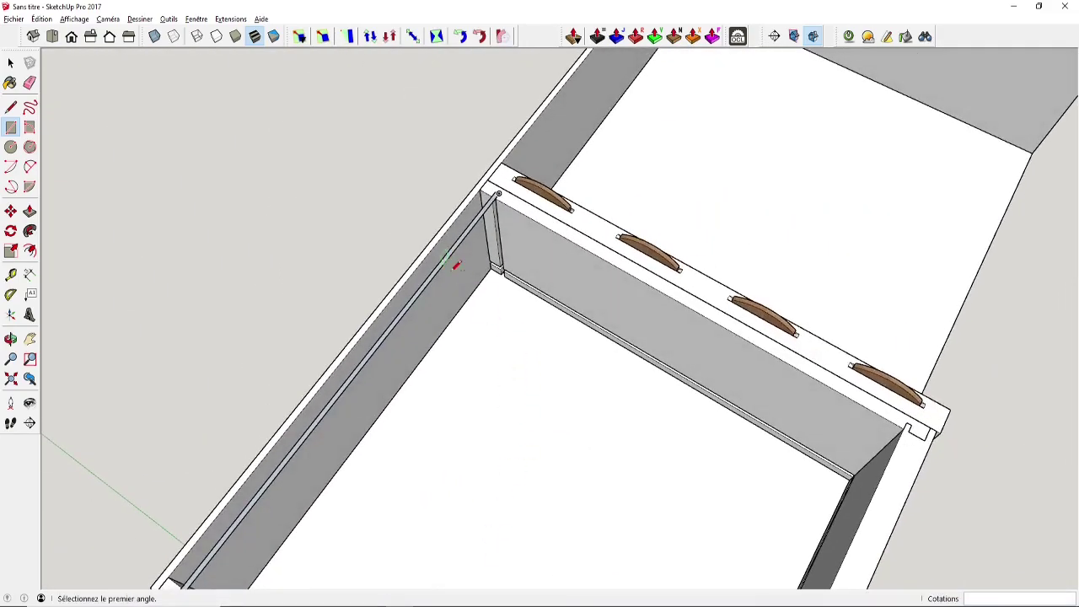
middle_click_drag(453, 261, 679, 298)
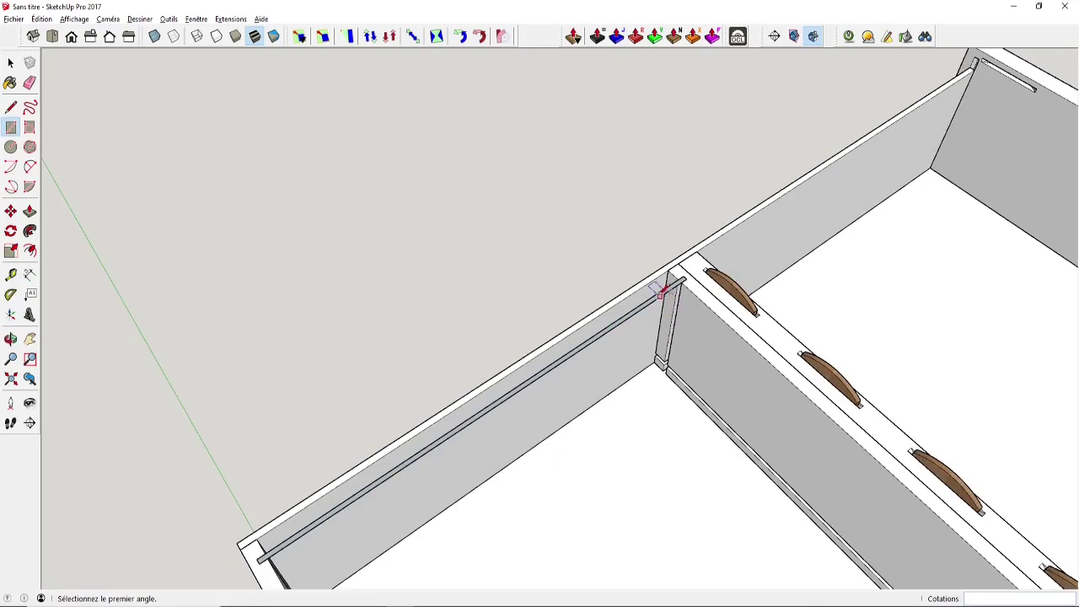
key("p")
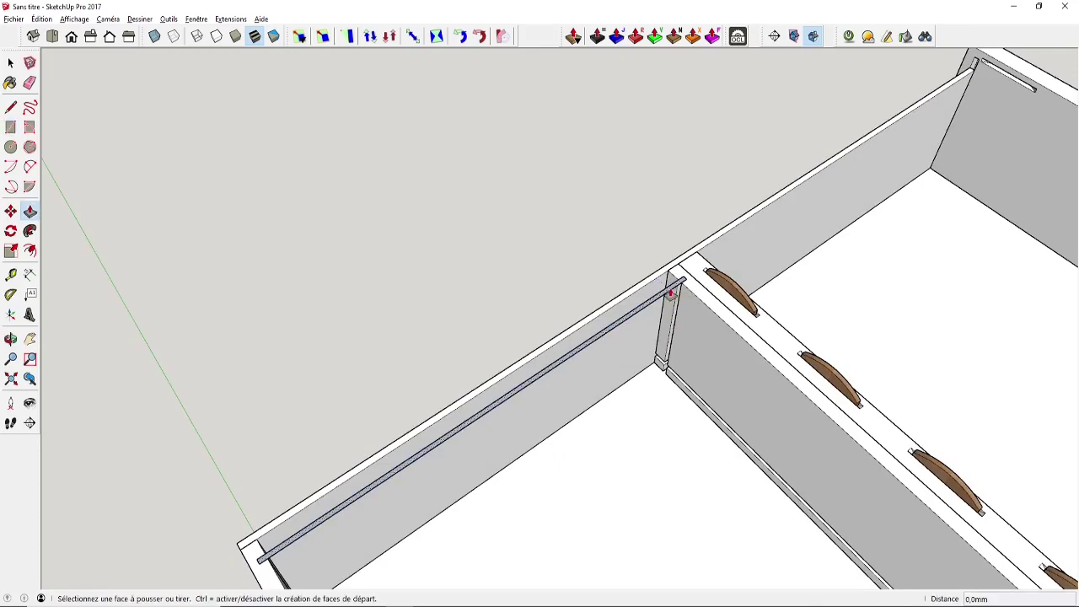
left_click(674, 286)
left_click(699, 401)
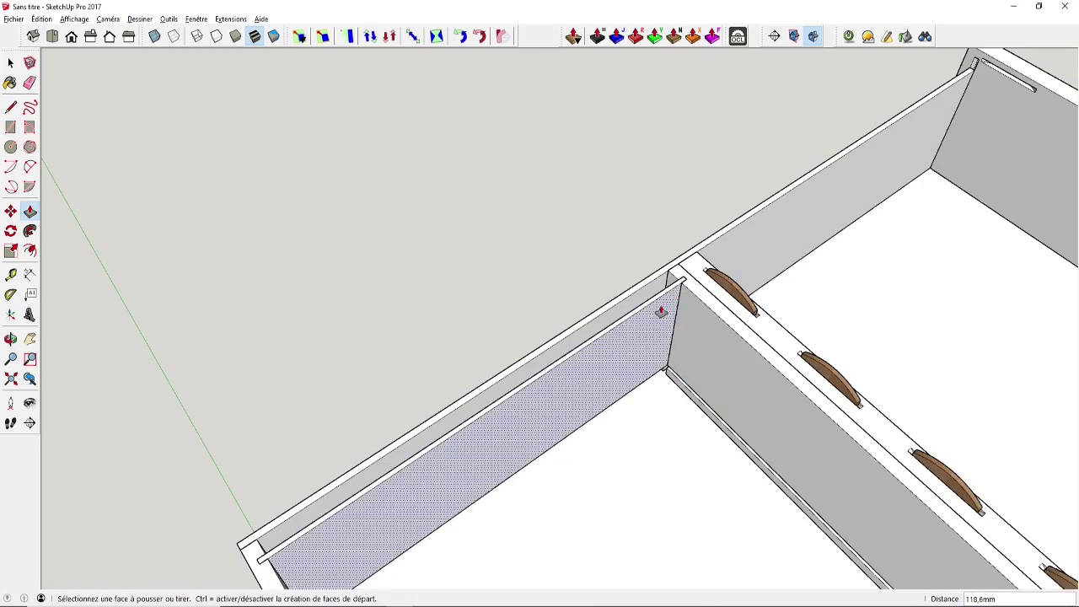
Hide the large cabinet panel that covers the new drawer back
middle_click_drag(660, 312, 934, 354)
middle_click_drag(705, 292, 741, 244)
key("space")
right_click(737, 234)
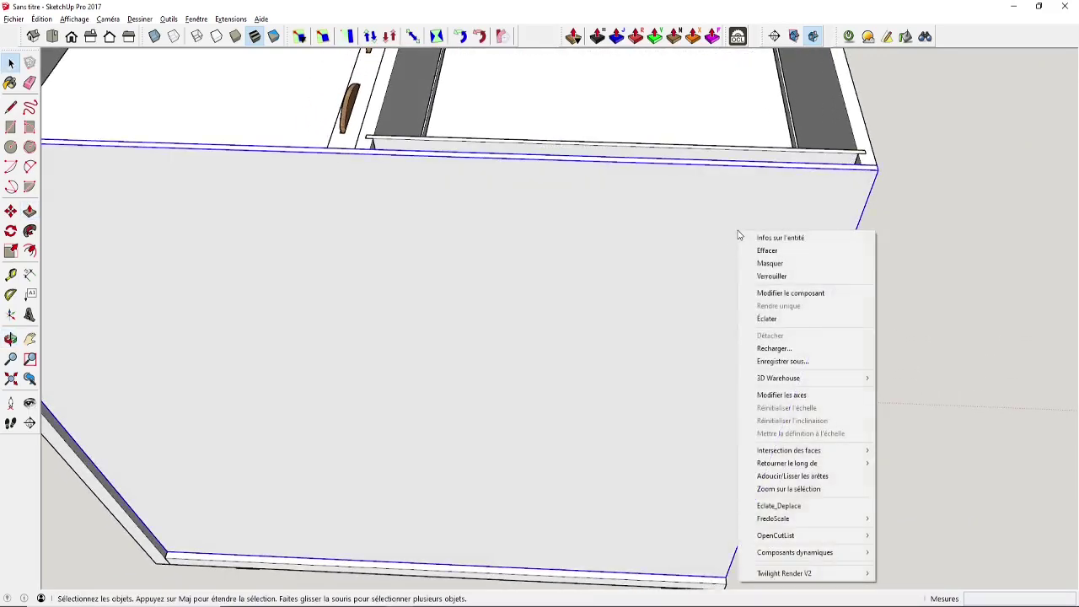
left_click(763, 262)
middle_click_drag(627, 242, 558, 327)
Draw a rectangle on the drawer back's outer face between the two grooved panels and pull it out 8 mm
key("r")
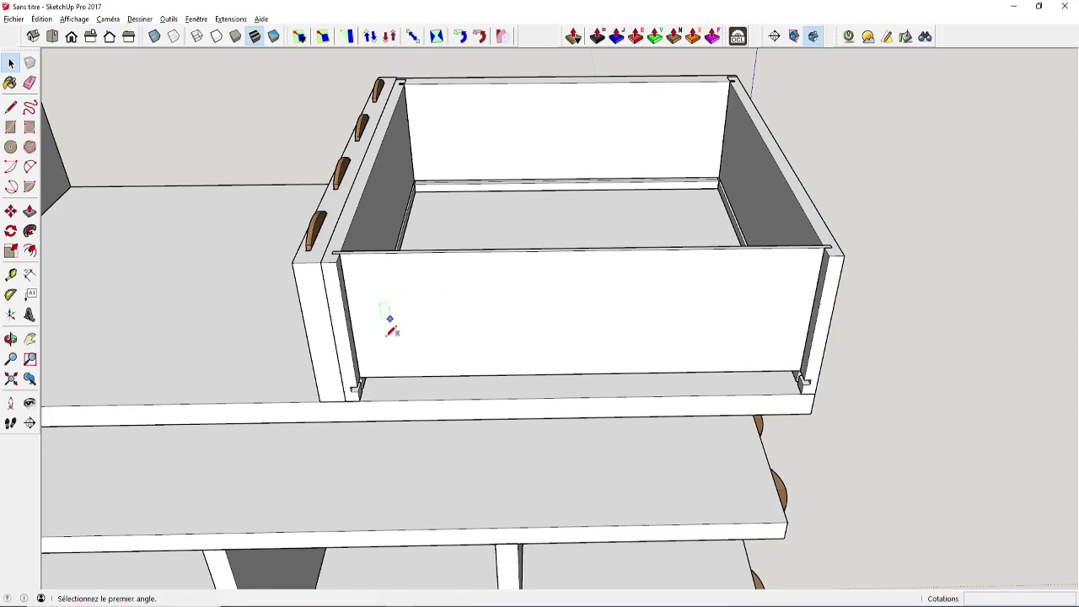
left_click(359, 379)
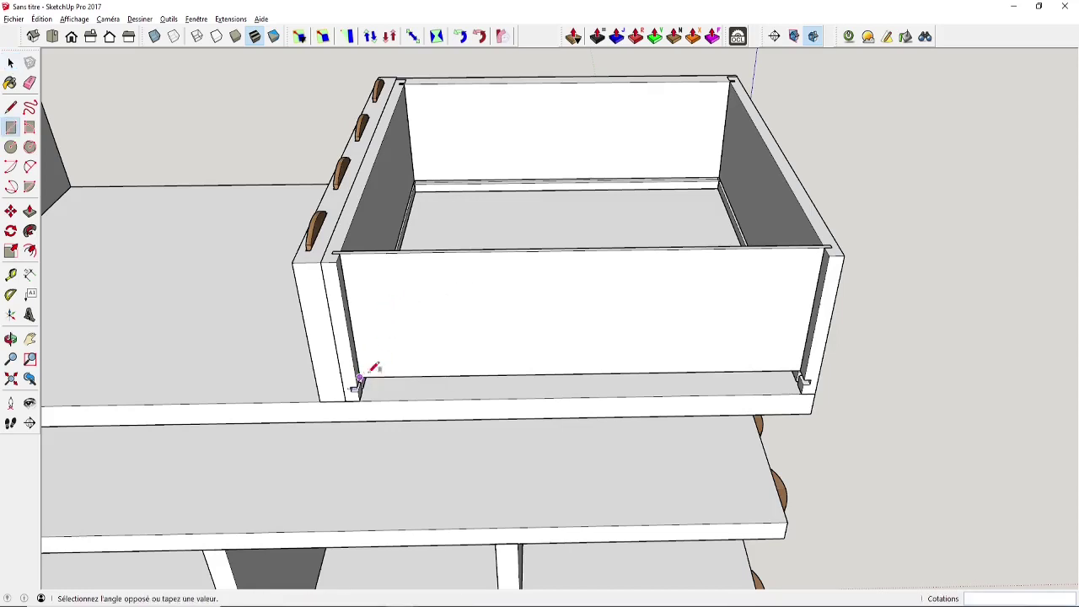
left_click(824, 248)
key("p")
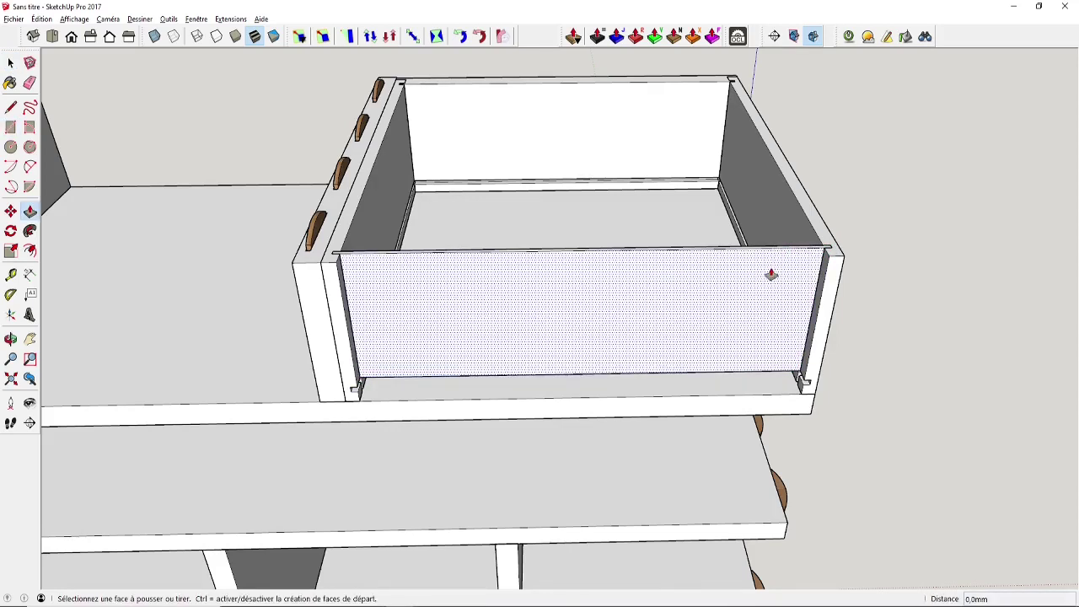
left_click(772, 276)
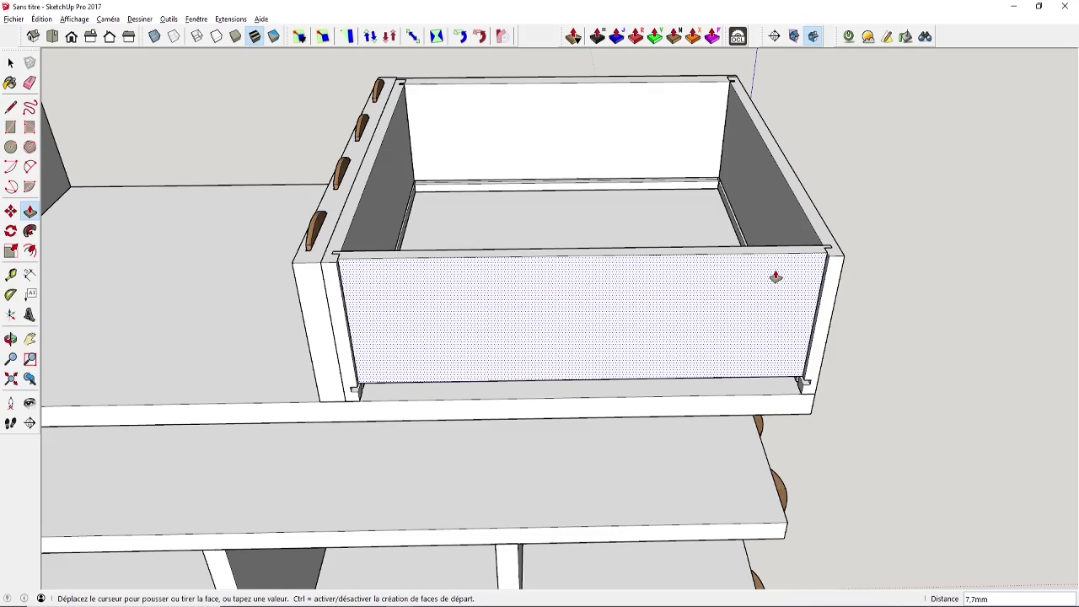
left_click(775, 277)
left_click(775, 276)
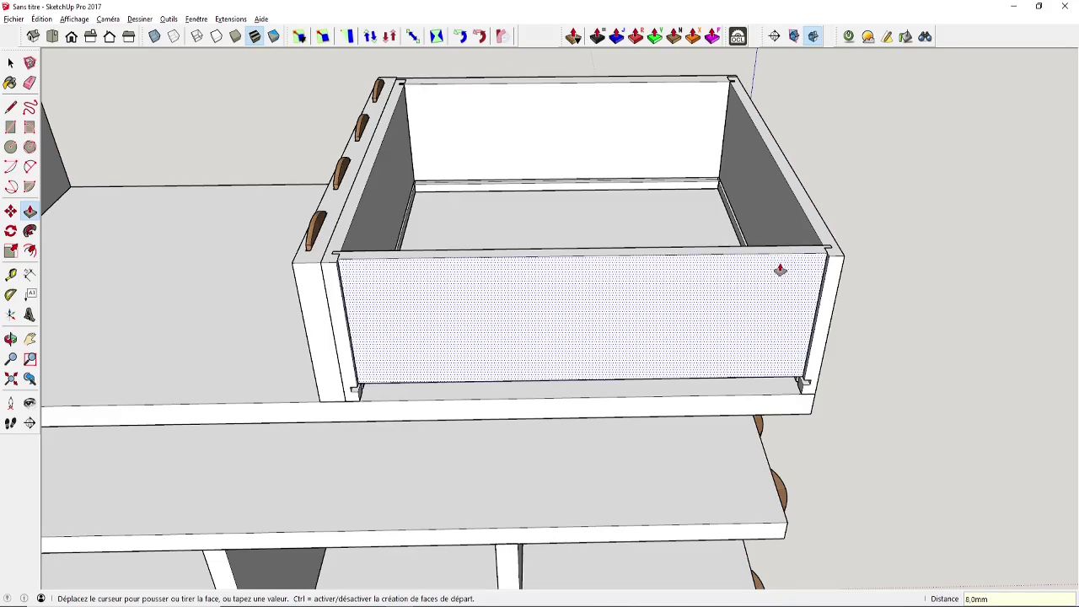
Push the top face of the drawer back down slightly below the adjoining panels' top edges
middle_click_drag(778, 267, 520, 393)
left_click(675, 466)
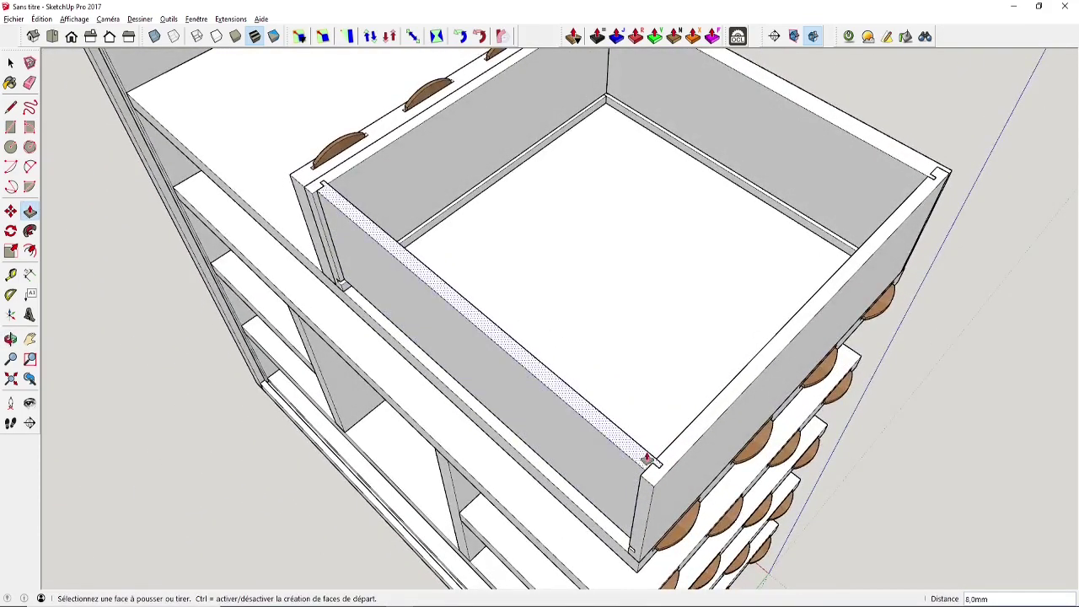
middle_click_drag(646, 458, 776, 393)
key("space")
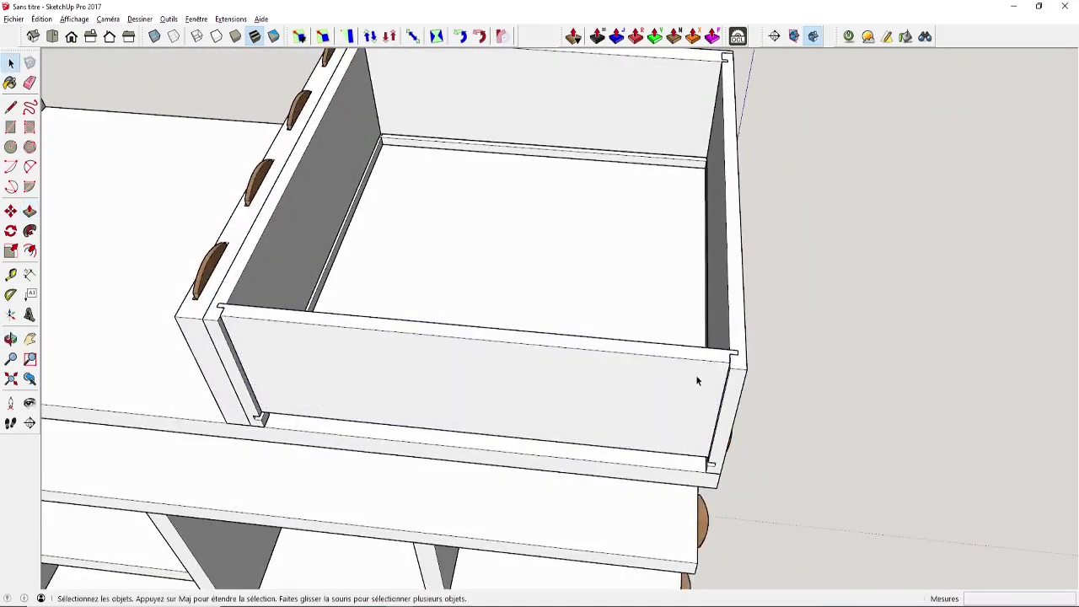
middle_click_drag(675, 356, 751, 306)
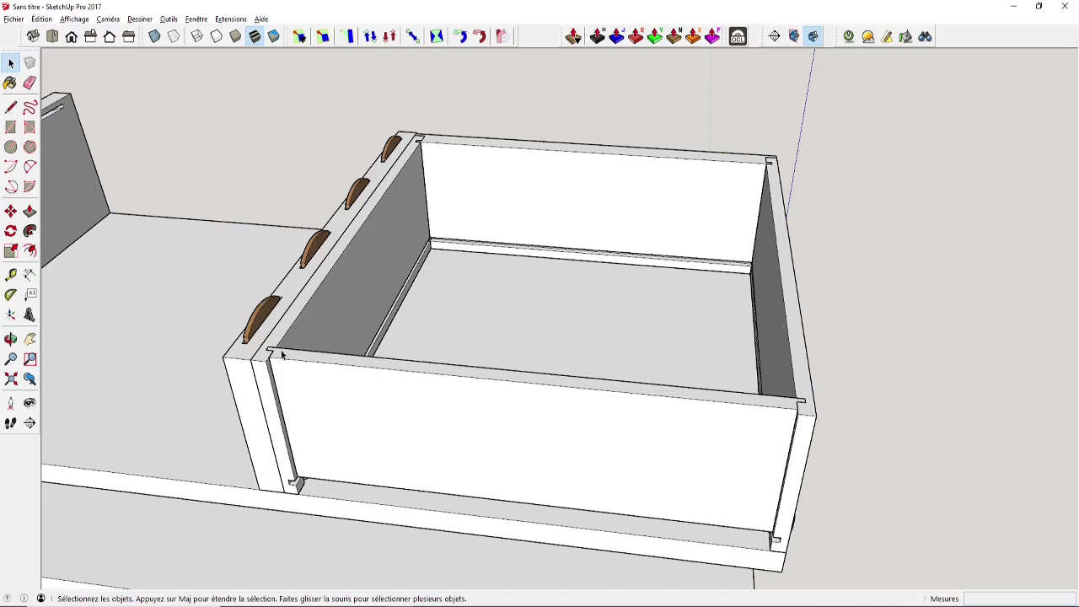
scroll(615, 386, "up", 3)
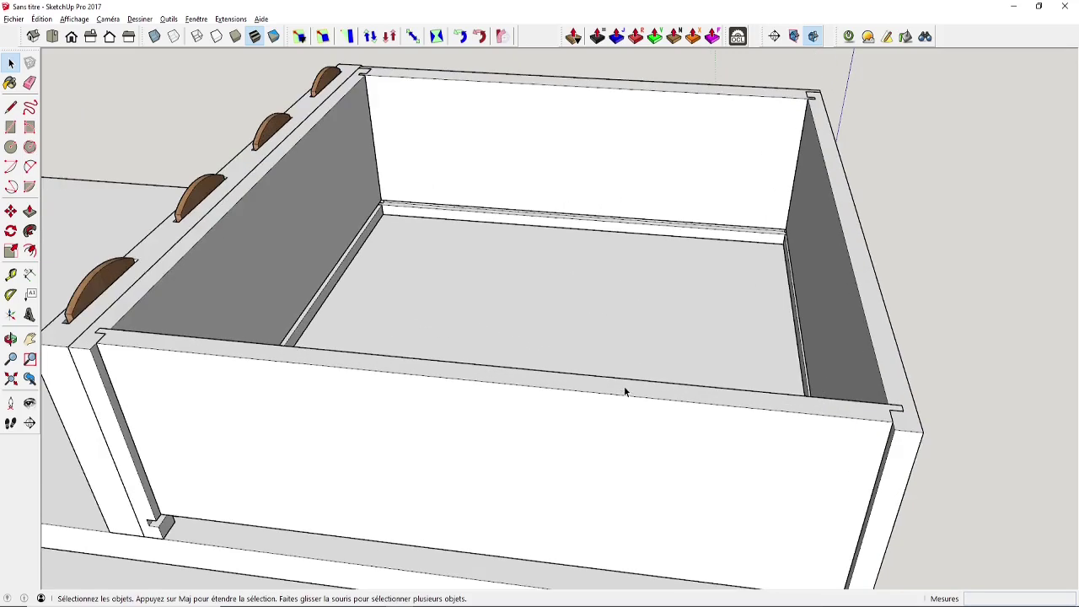
left_click(673, 390)
key("p")
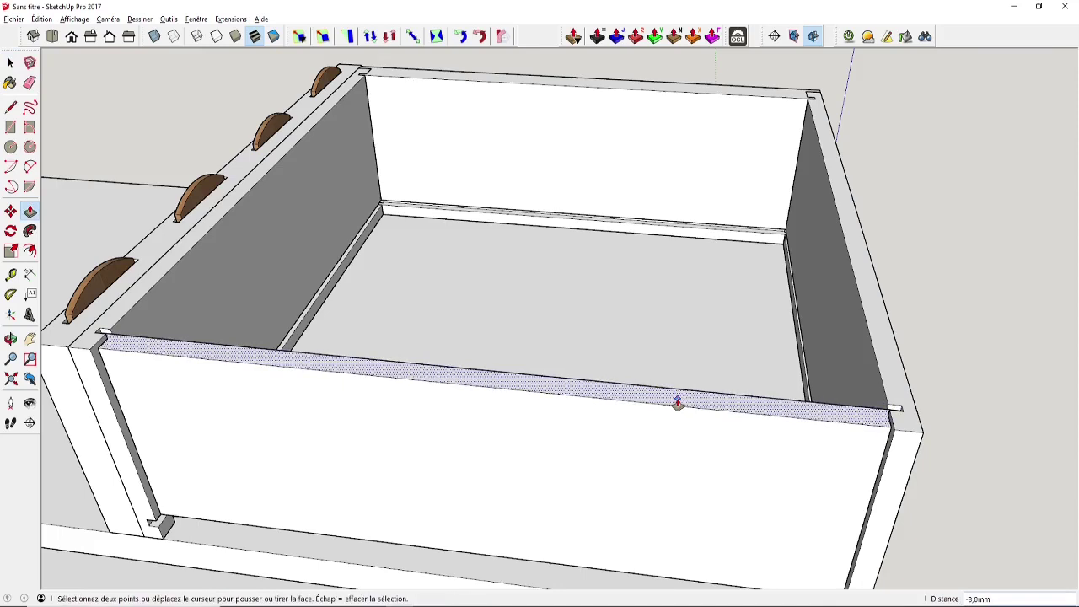
left_click(677, 403)
key("space")
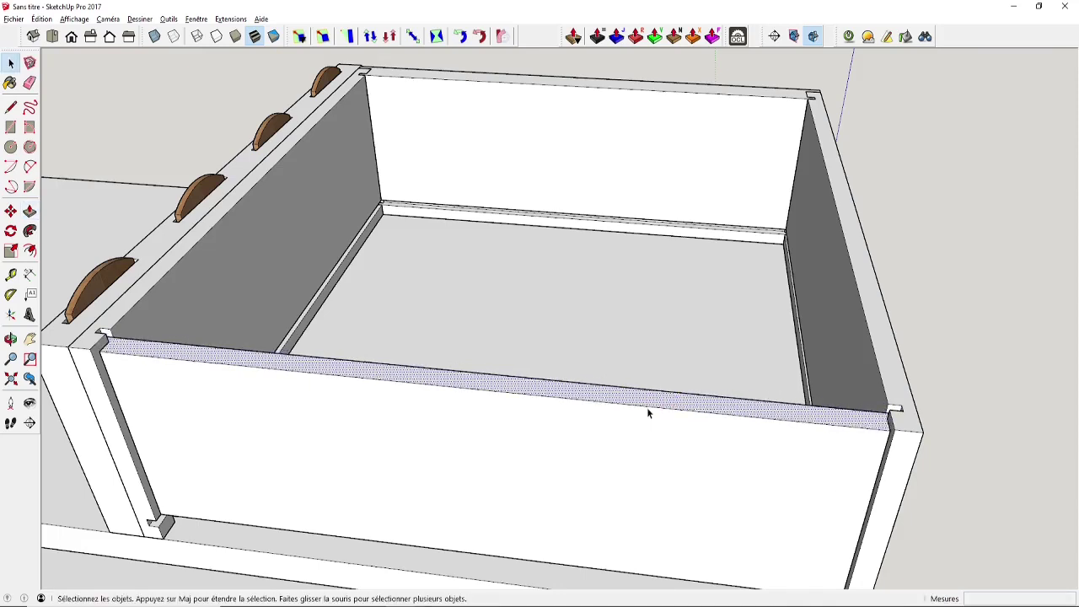
Select the drawer back's geometry and make it a component named Arriere1
scroll(548, 463, "down", 3)
double_click(548, 463)
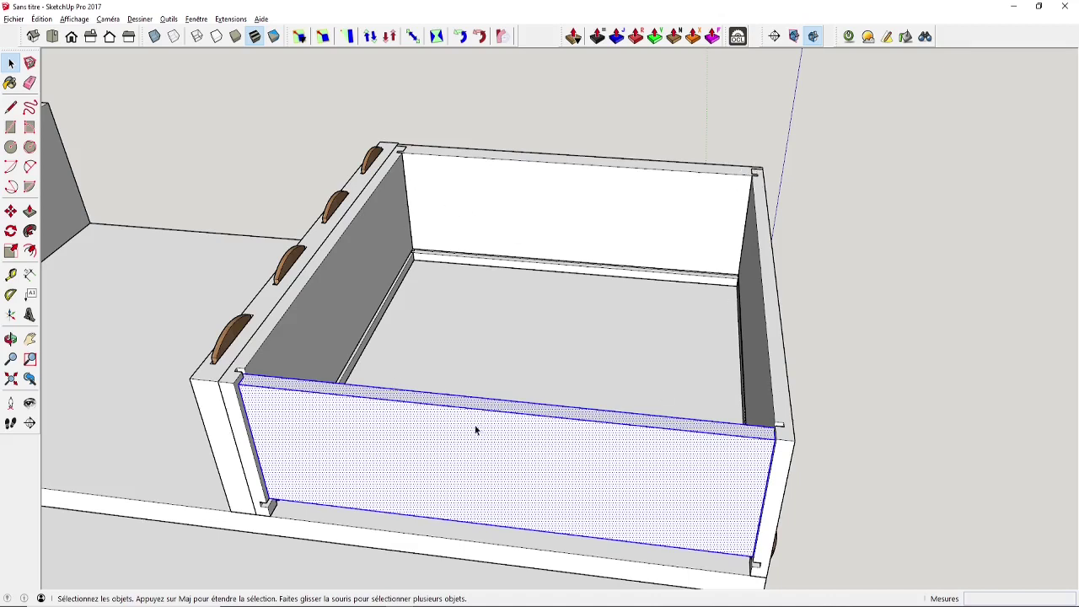
key("g")
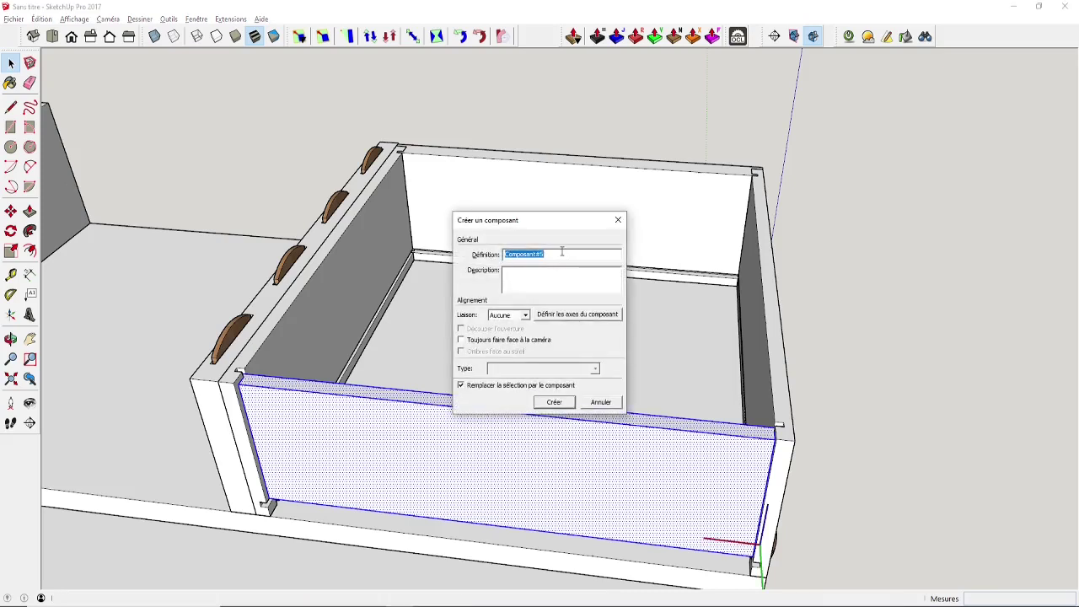
type("Arriere1")
left_click(554, 402)
Draw a rectangle about 390 by 399 mm for the drawer bottom, from the inner groove corner to the opposite groove end
middle_click_drag(588, 378, 571, 334)
key("r")
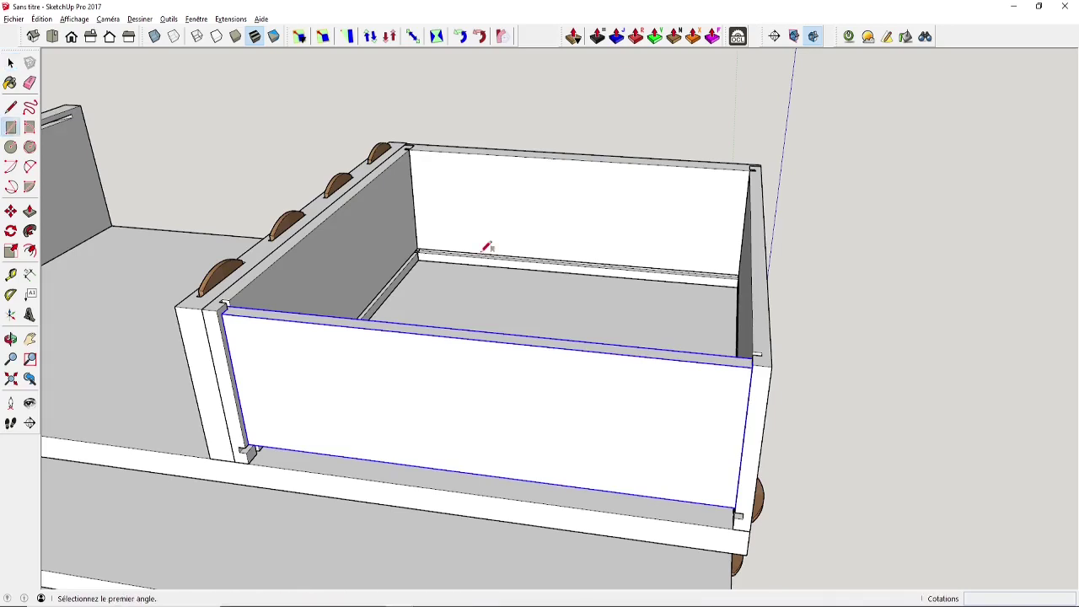
left_click(416, 249)
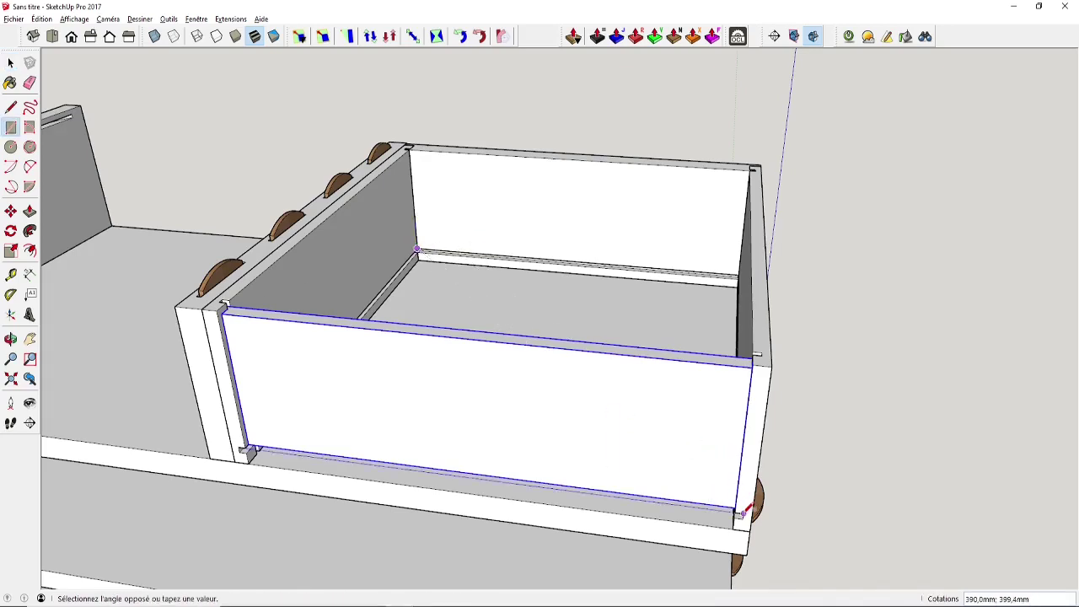
left_click(742, 504)
Extrude the drawer bottom rectangle 5 mm to fill the height of the bottom groove
middle_click_drag(655, 469, 727, 259)
scroll(793, 295, "up", 4)
key("p")
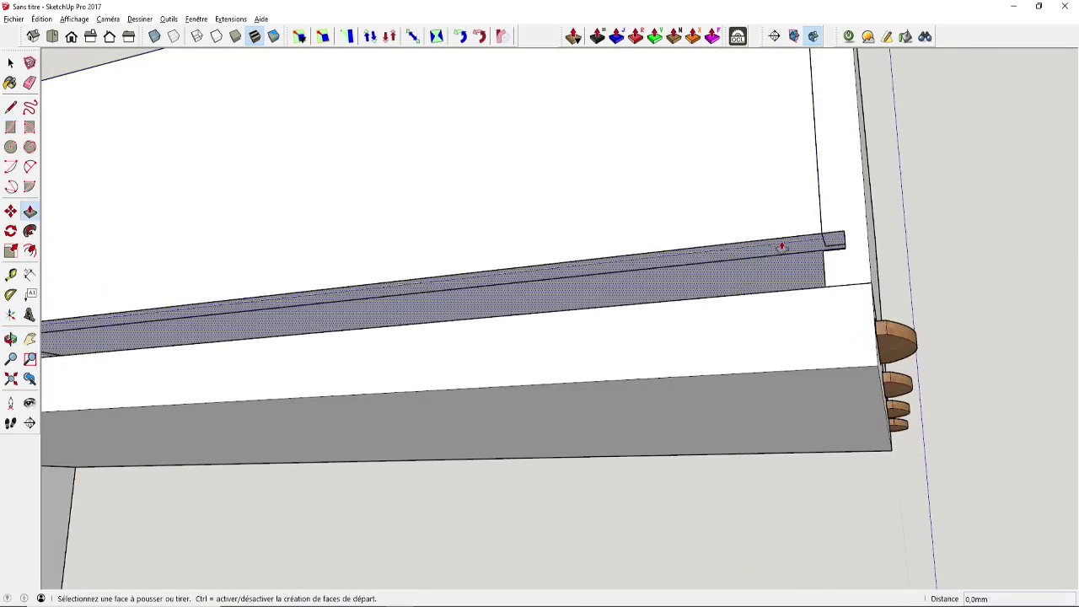
left_click(783, 245)
left_click(802, 243)
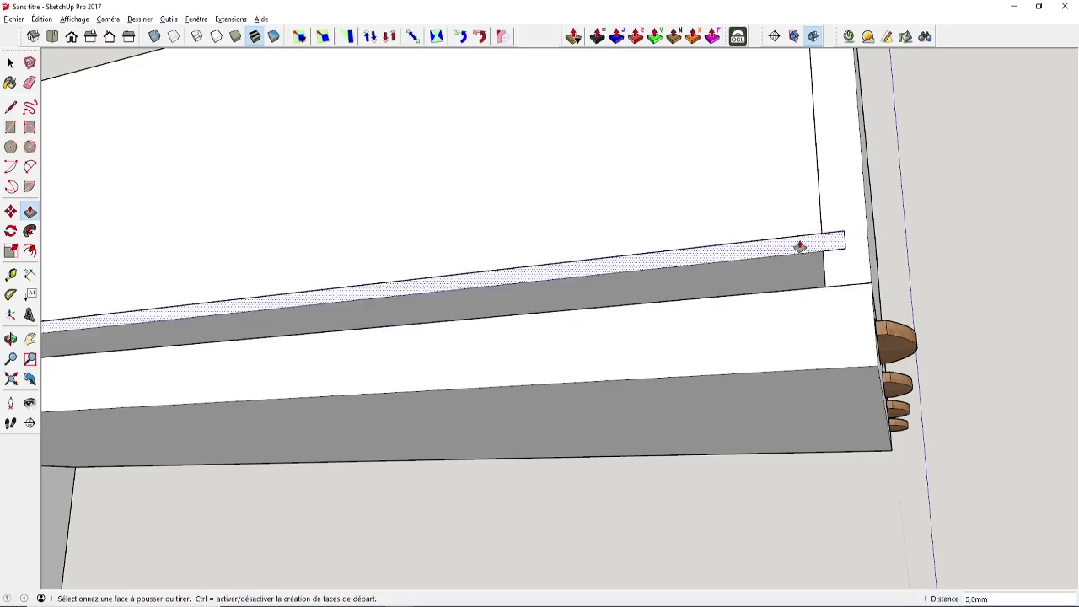
Extend the drawer bottom's side edge 6 mm into the groove of the side panel next to the divider
middle_click_drag(827, 242, 631, 344)
scroll(599, 371, "up", 6)
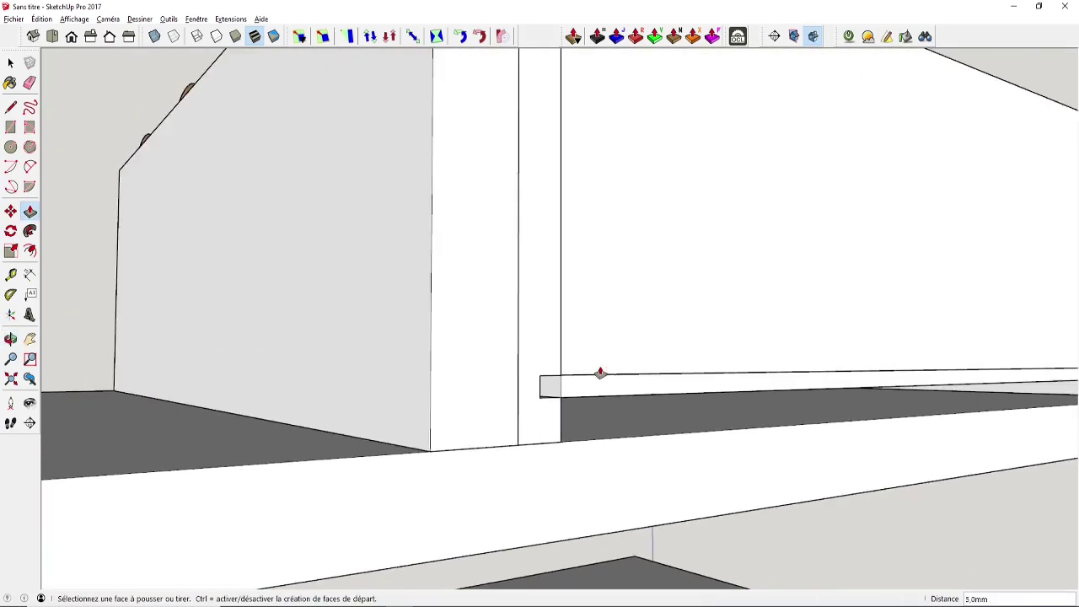
left_click(533, 389)
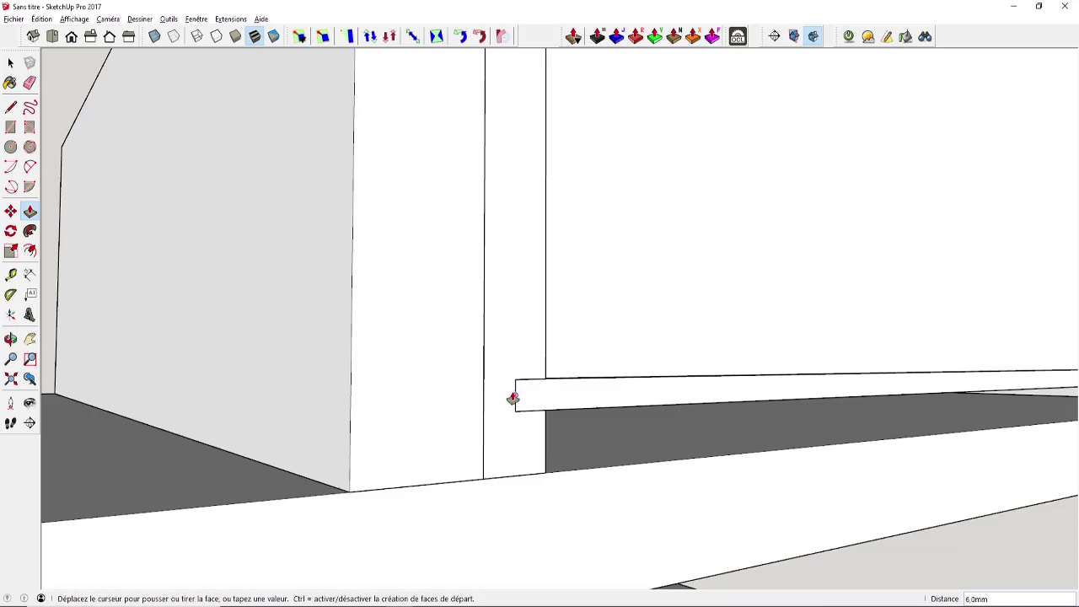
left_click(512, 397)
Select the whole drawer bottom and make it a component named Fond
scroll(615, 362, "down", 5)
middle_click_drag(610, 357, 484, 472)
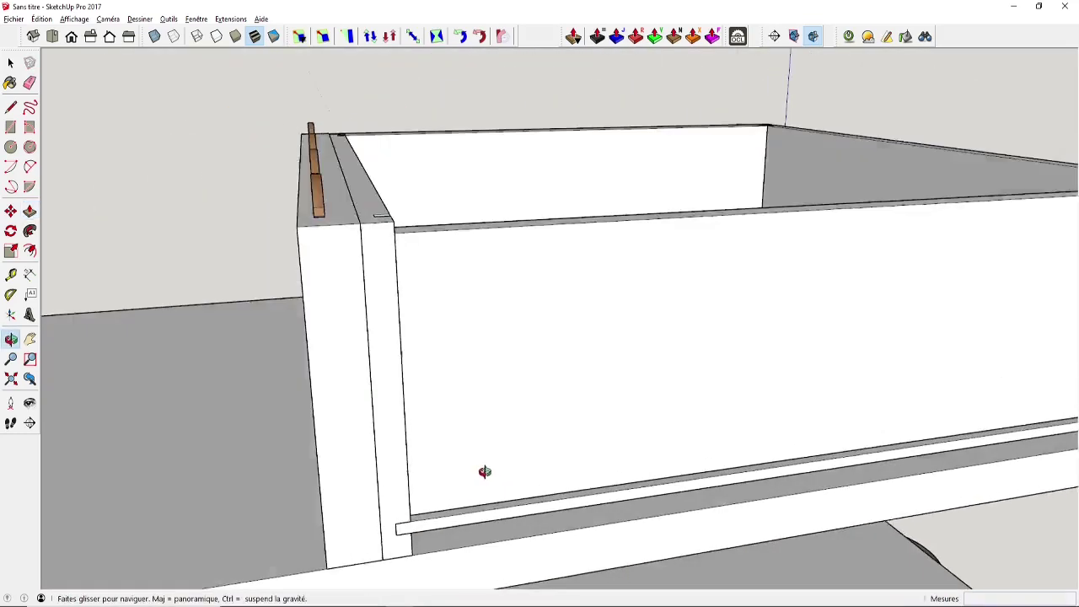
scroll(511, 414, "up", 5)
middle_click_drag(537, 298, 626, 200)
key("space")
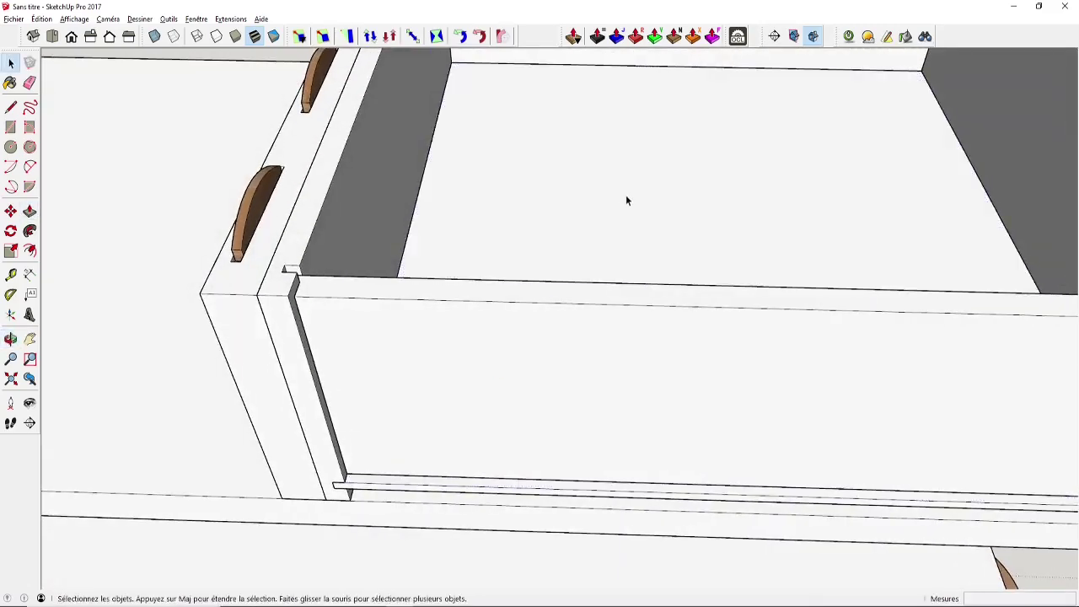
left_click(626, 195)
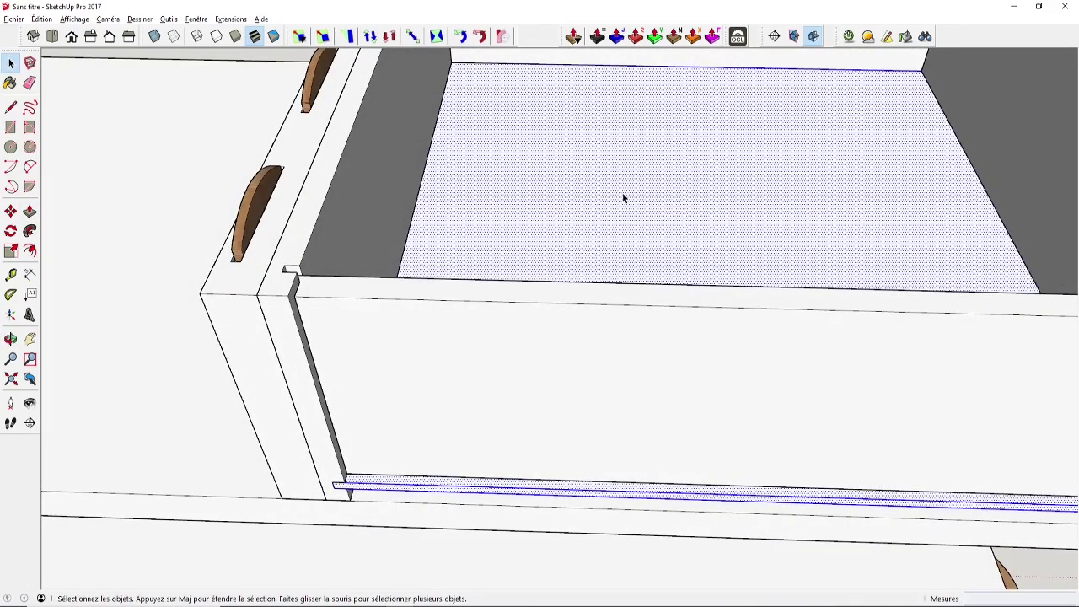
key("g")
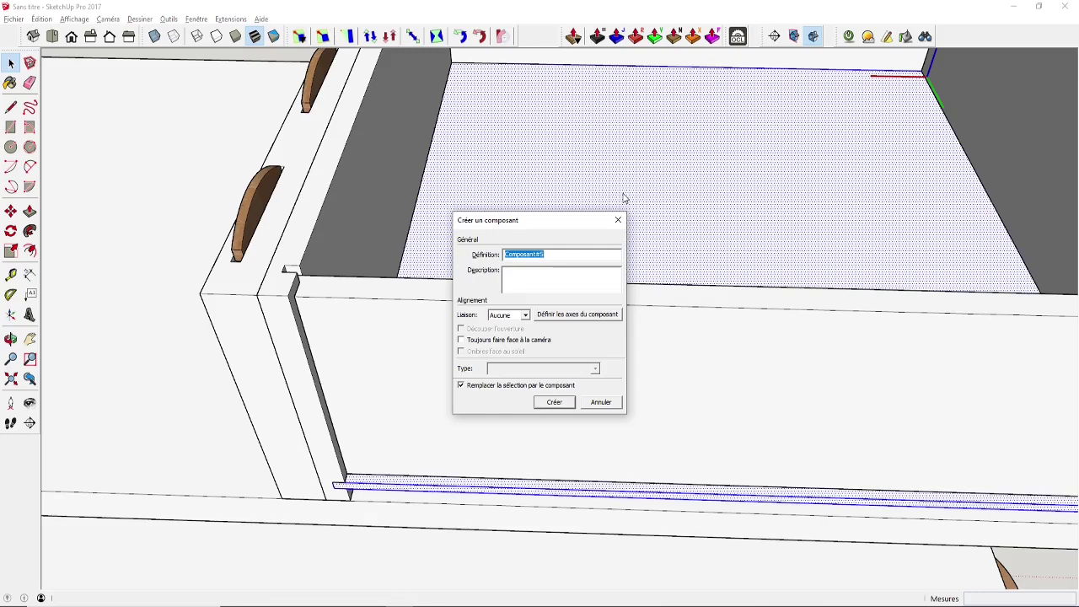
type("Fond")
key("Return")
Edit the drawer bottom component and extend its front edge 6 mm into the front panel's groove
double_click(623, 194)
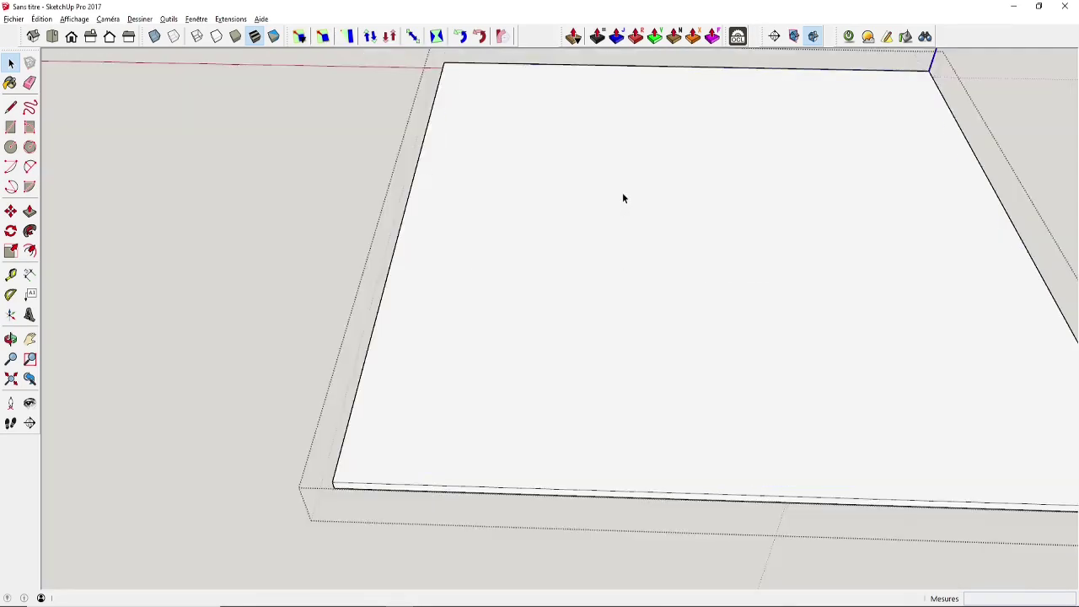
middle_click_drag(618, 194, 781, 213)
scroll(402, 212, "up", 3)
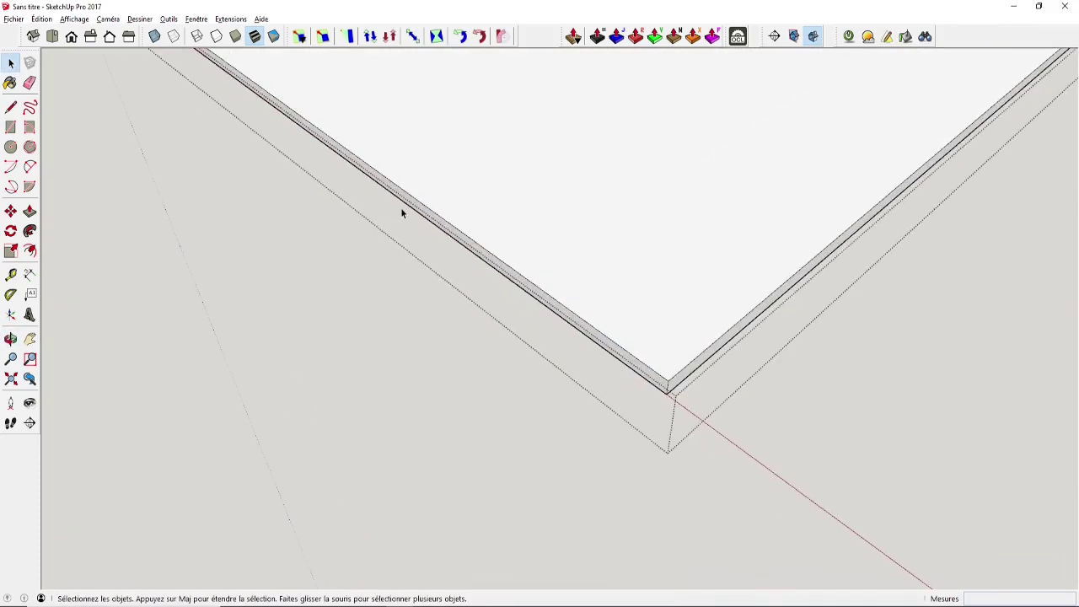
key("p")
left_click_drag(508, 277, 485, 290)
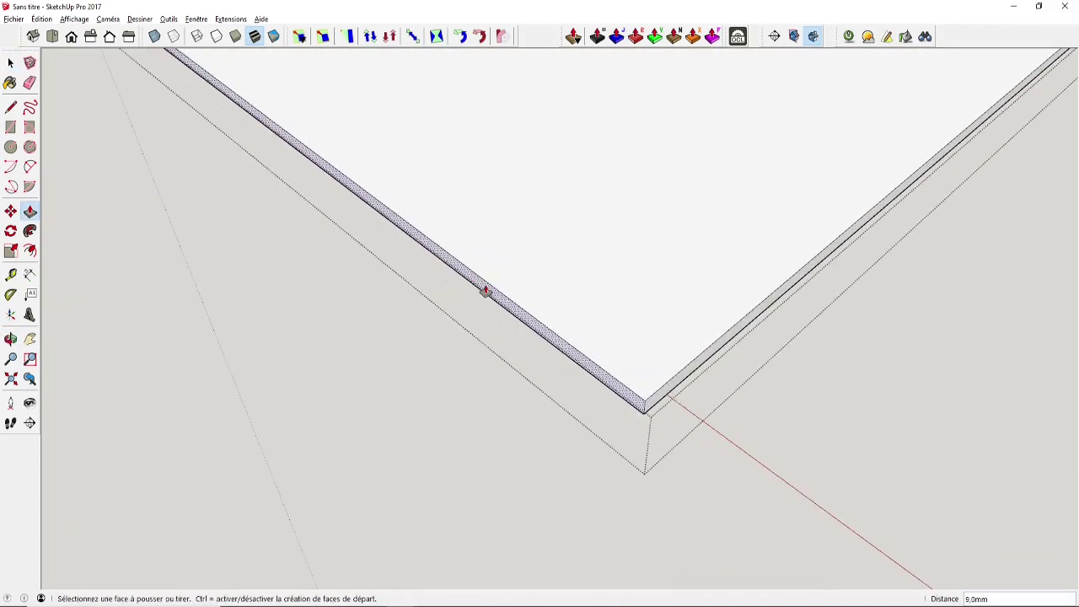
left_click(485, 291)
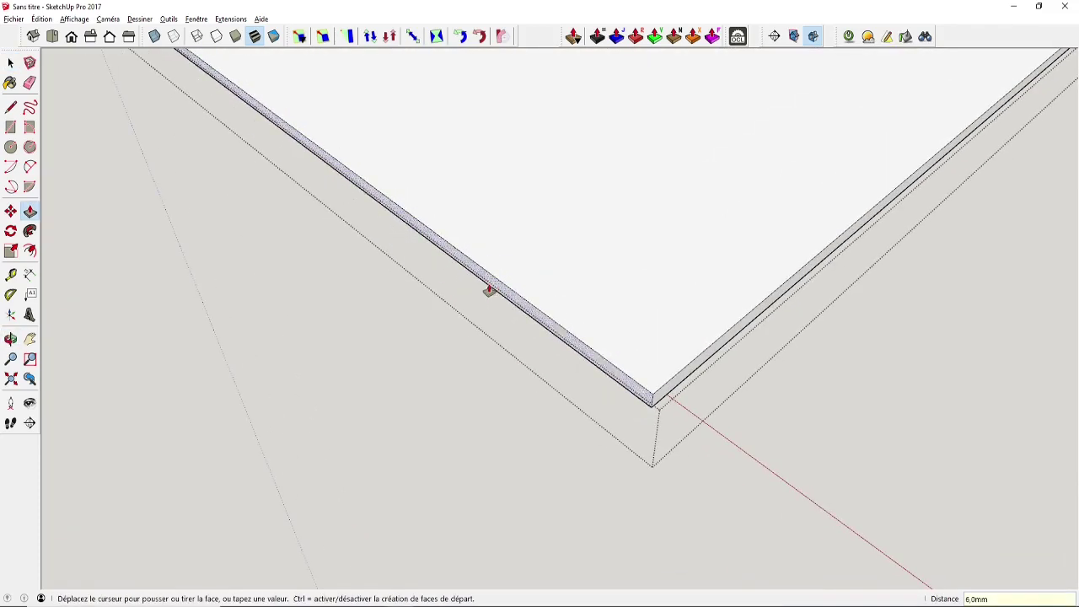
key("space")
scroll(790, 381, "down", 3)
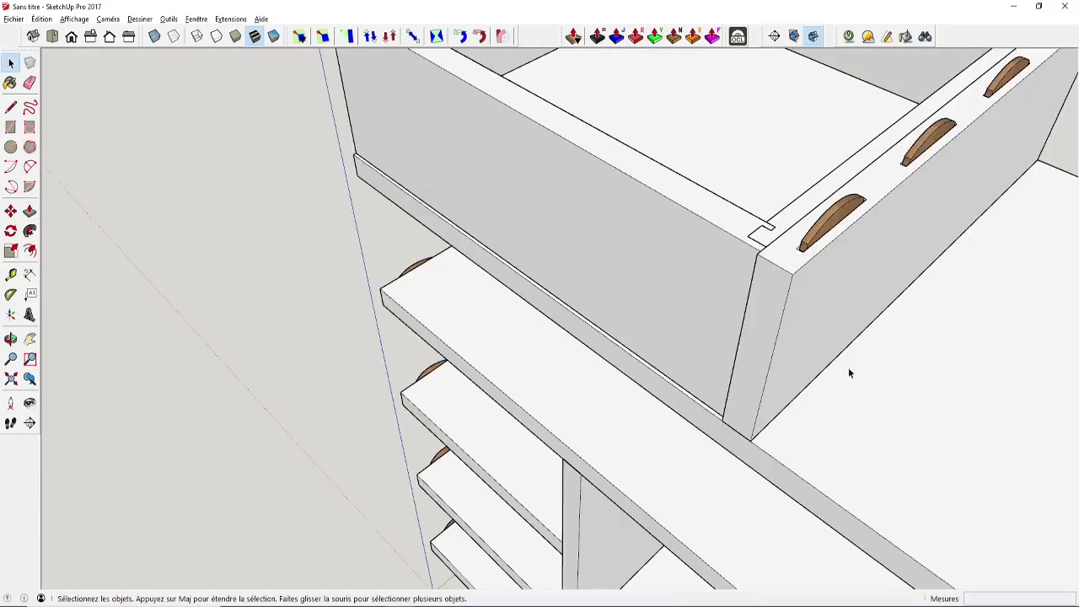
Examine the assembled drawer's joints and bottom, and its position in the cabinet, from several angles
middle_click_drag(848, 367, 732, 327)
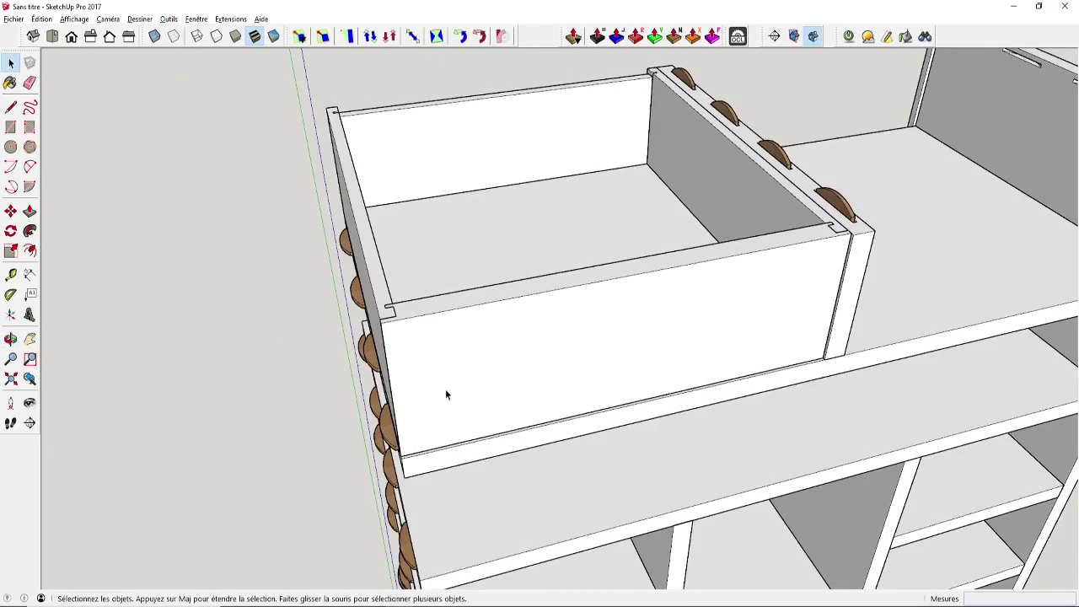
middle_click_drag(442, 393, 587, 363)
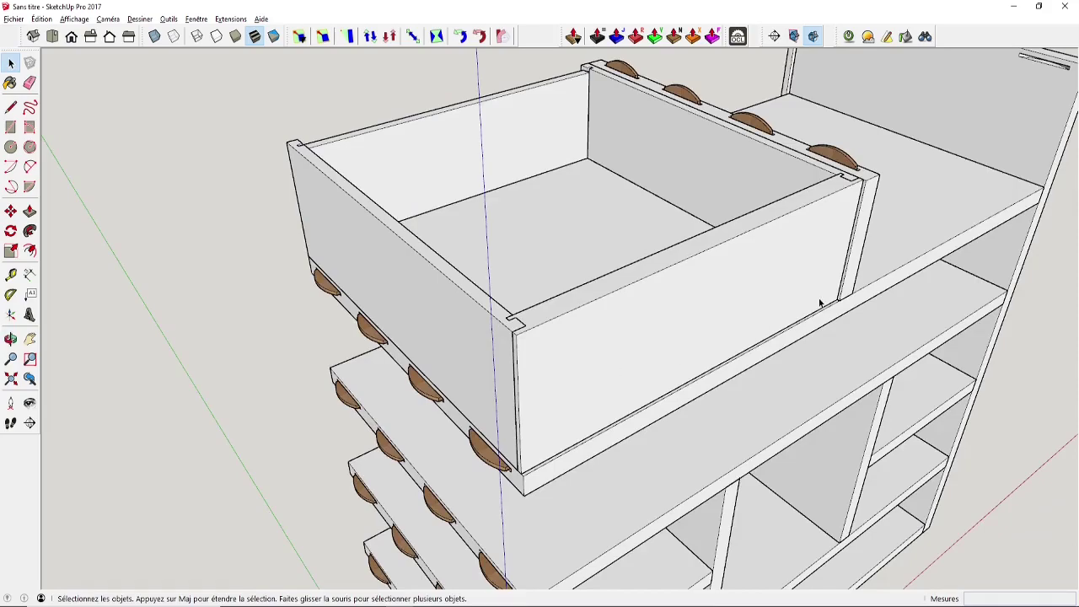
middle_click_drag(870, 221, 722, 236)
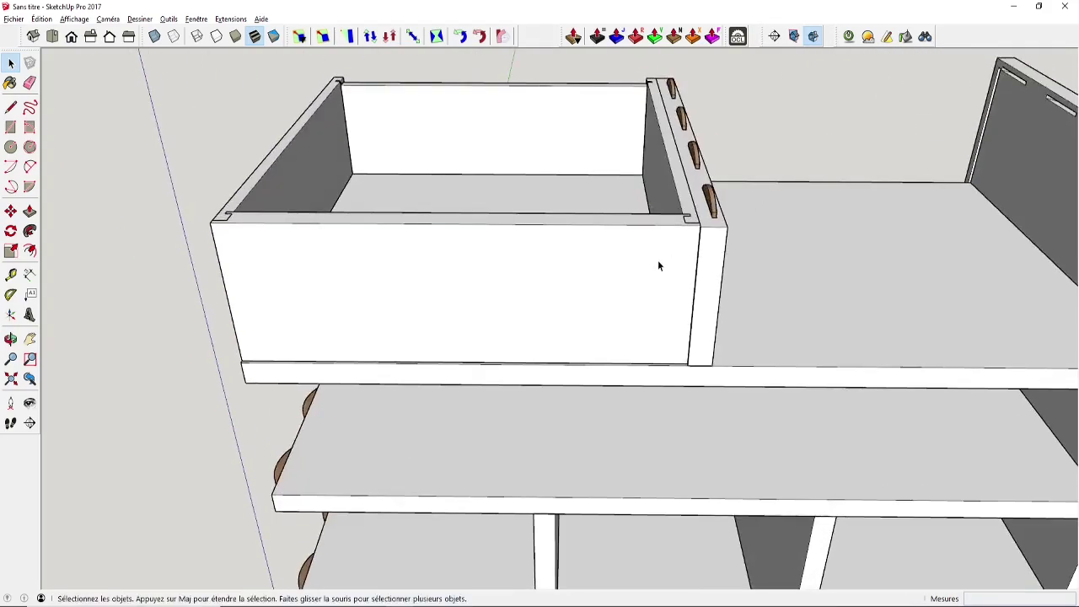
mouse_move(659, 265)
middle_mouse_down()
mouse_move(773, 256)
mouse_move(677, 254)
middle_mouse_up()
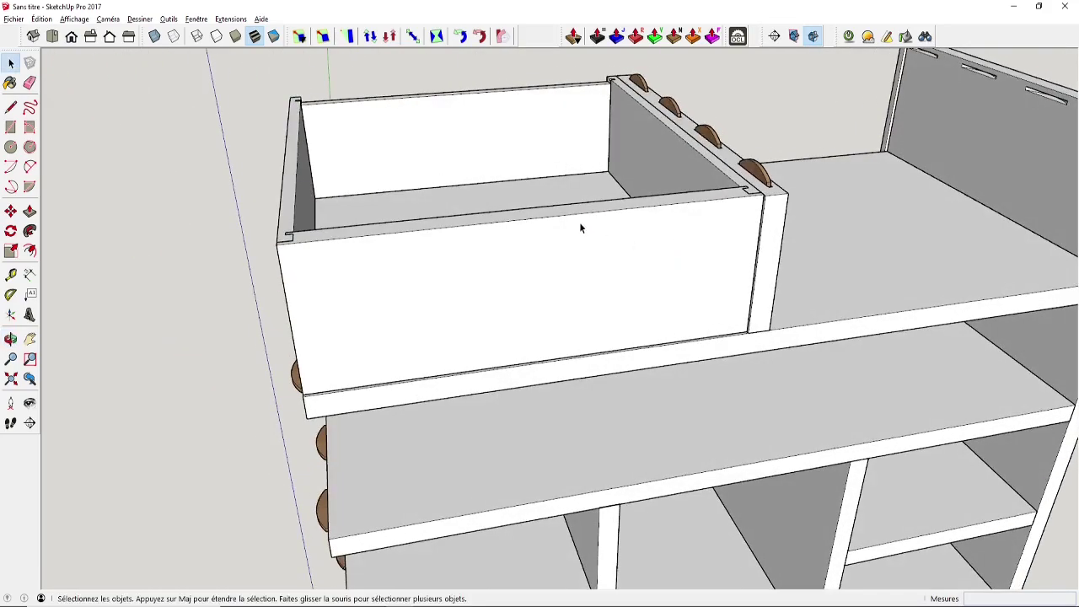
middle_click_drag(639, 213, 606, 213)
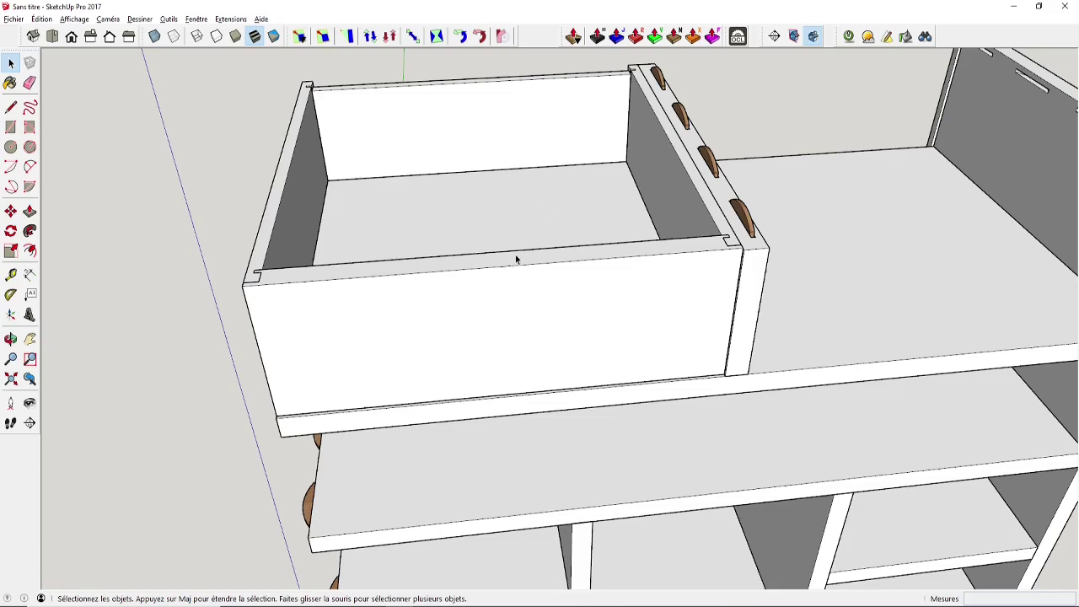
scroll(515, 255, "down", 5)
middle_click_drag(534, 255, 561, 190)
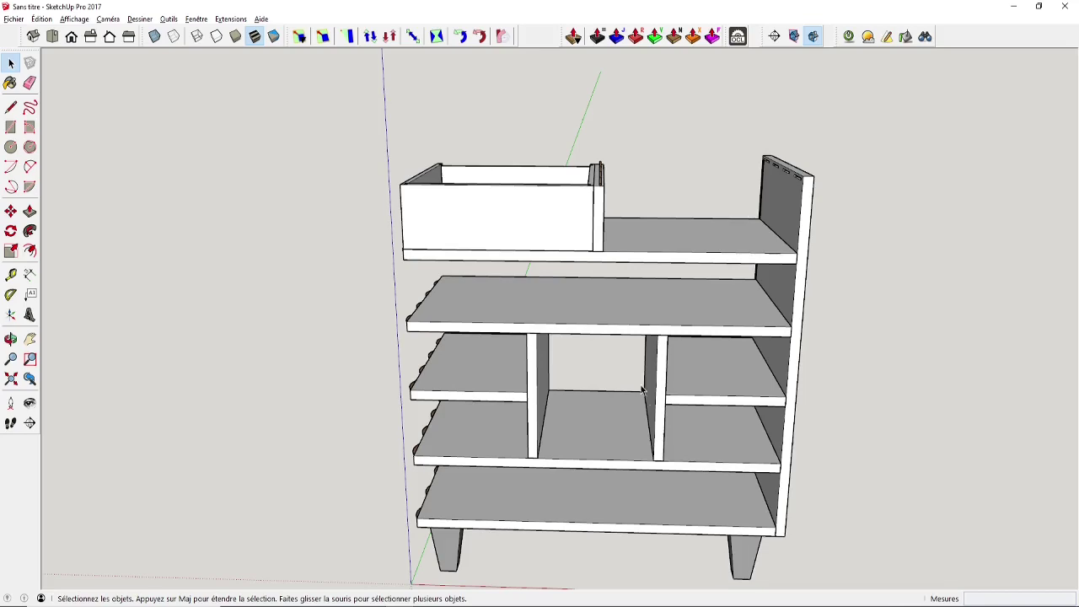
middle_click_drag(557, 220, 702, 244)
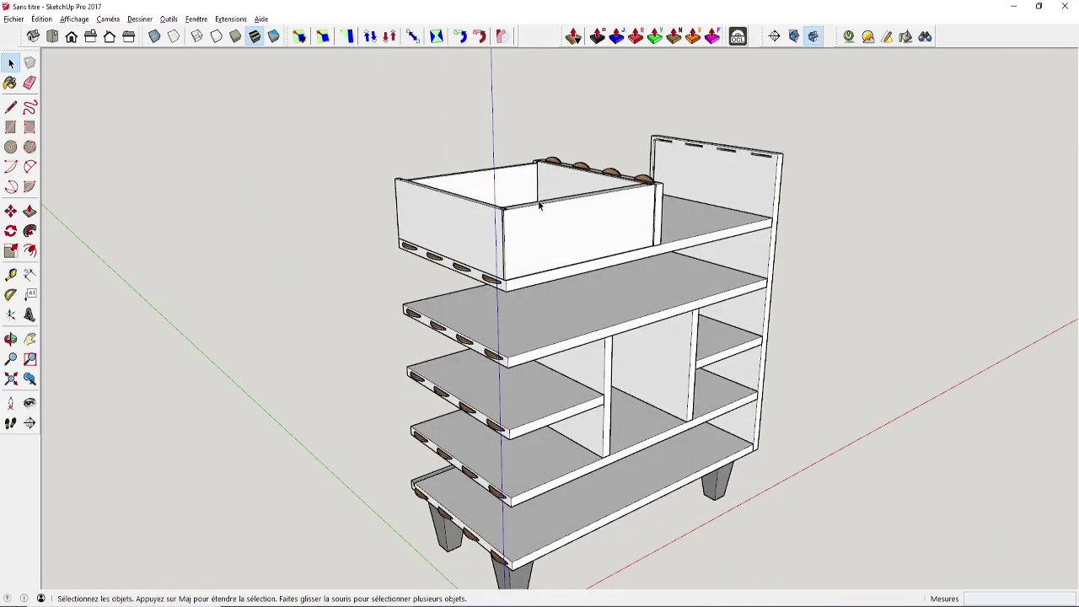
middle_click_drag(539, 204, 486, 230)
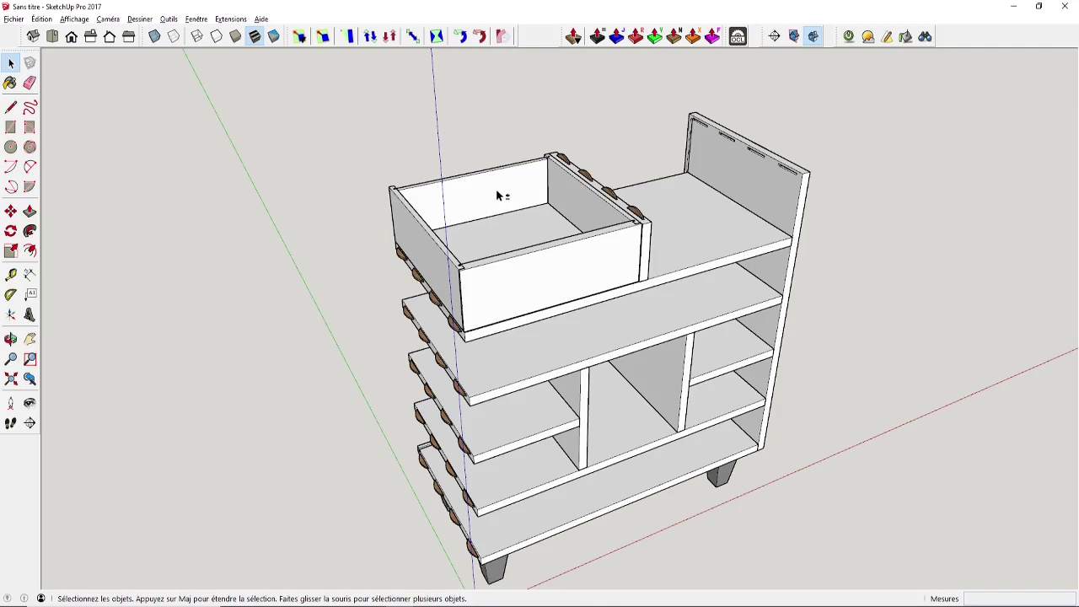
Select the panels of the upper drawer together and make them a component named Tiroir-Haut
left_click(504, 191)
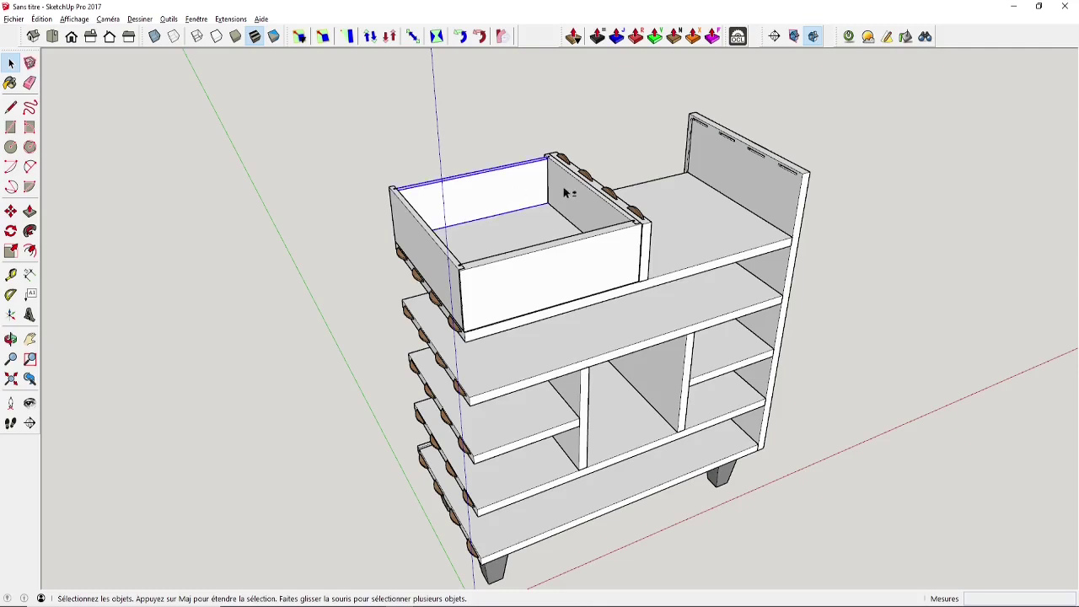
left_click(431, 237, "shift")
left_click(547, 257, "shift")
middle_click_drag(520, 258, 361, 205)
scroll(615, 231, "up", 2)
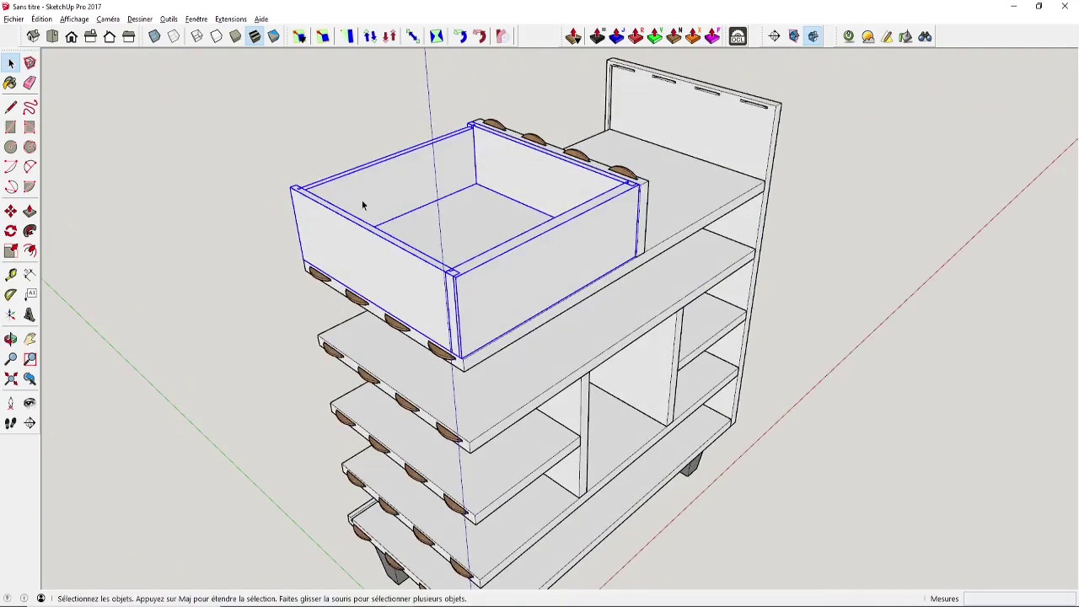
key("g")
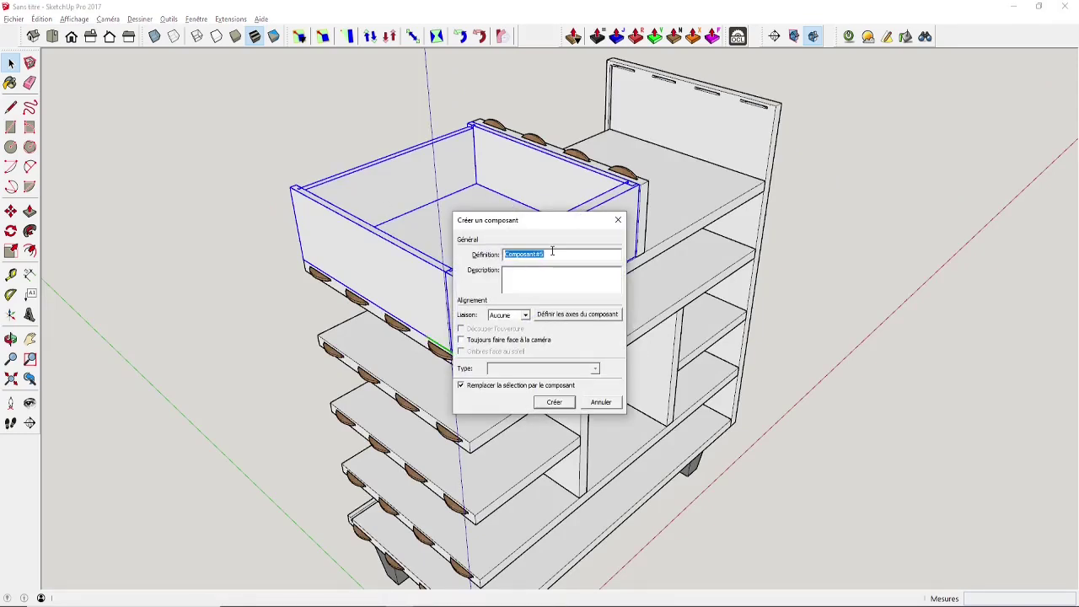
type("m6tIROroir-Haut")
key("Return")
middle_click_drag(517, 241, 480, 155)
scroll(397, 285, "up", 2)
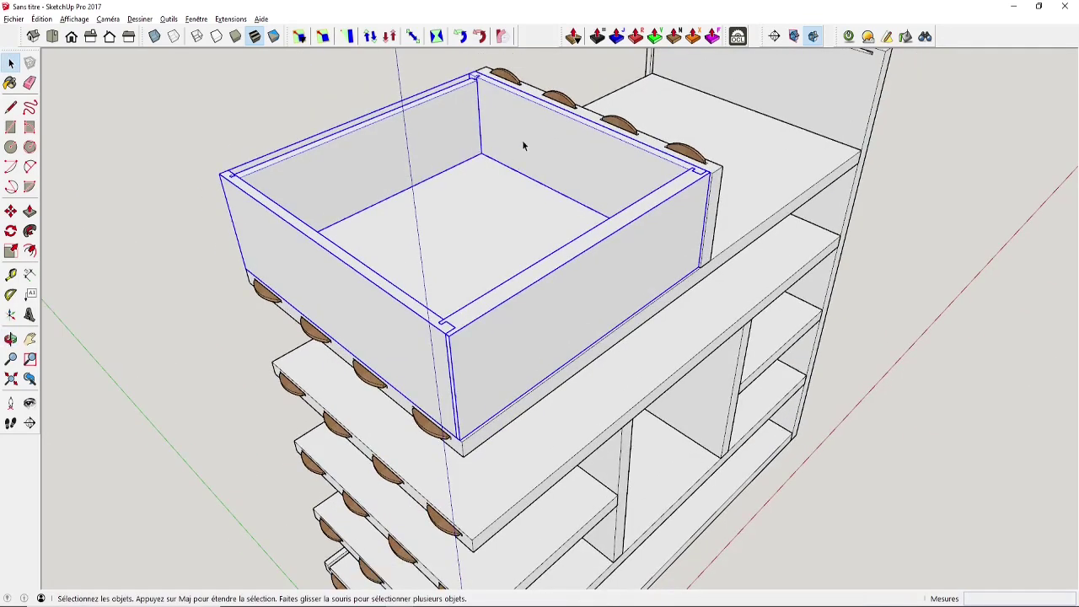
Review the available toolbars and the installed extensions for the Fredo6 FredoScale extension
right_click(413, 38)
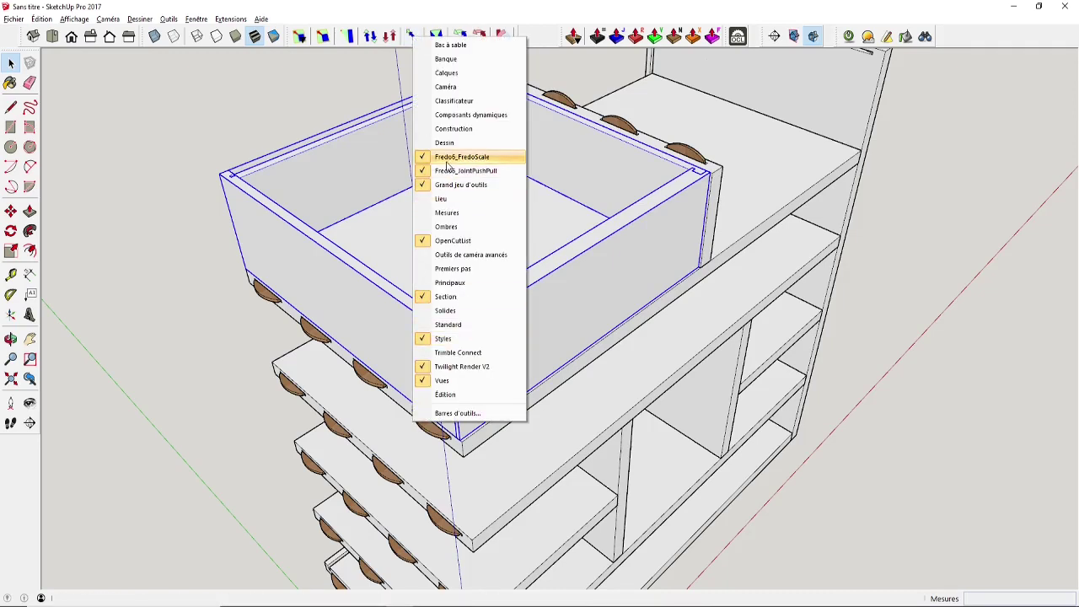
left_click(199, 22)
left_click(212, 125)
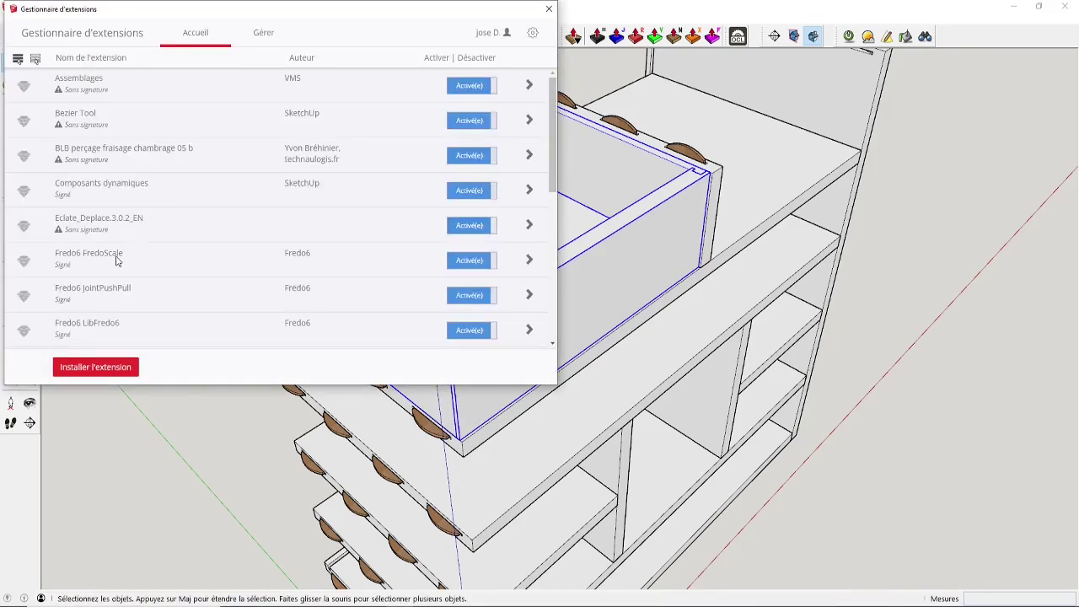
left_click_drag(551, 172, 551, 205)
scroll(97, 140, "up", 2)
scroll(84, 265, "down", 1)
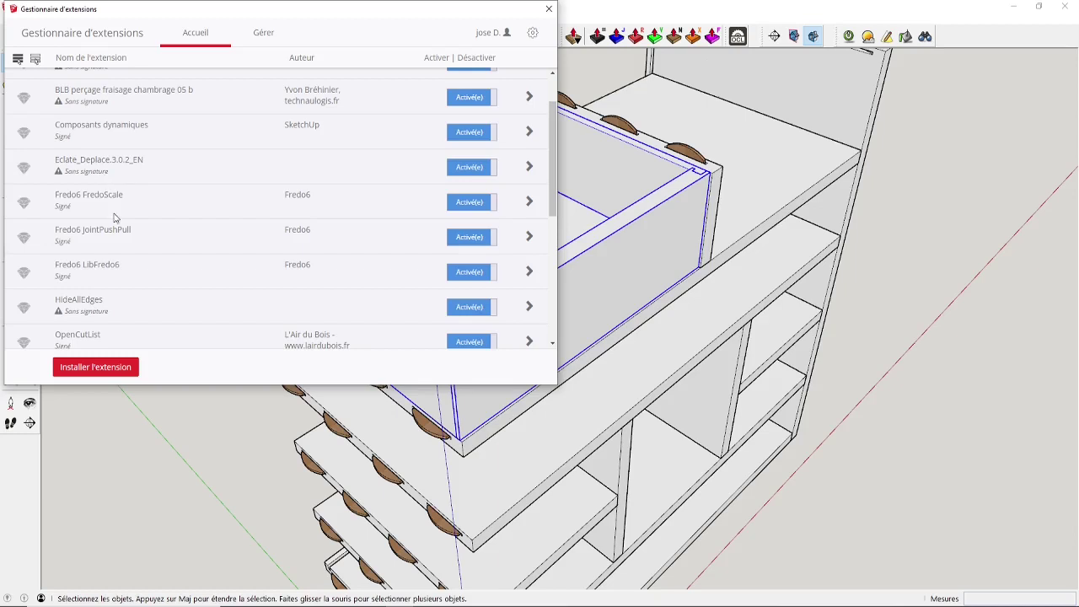
left_click(549, 9)
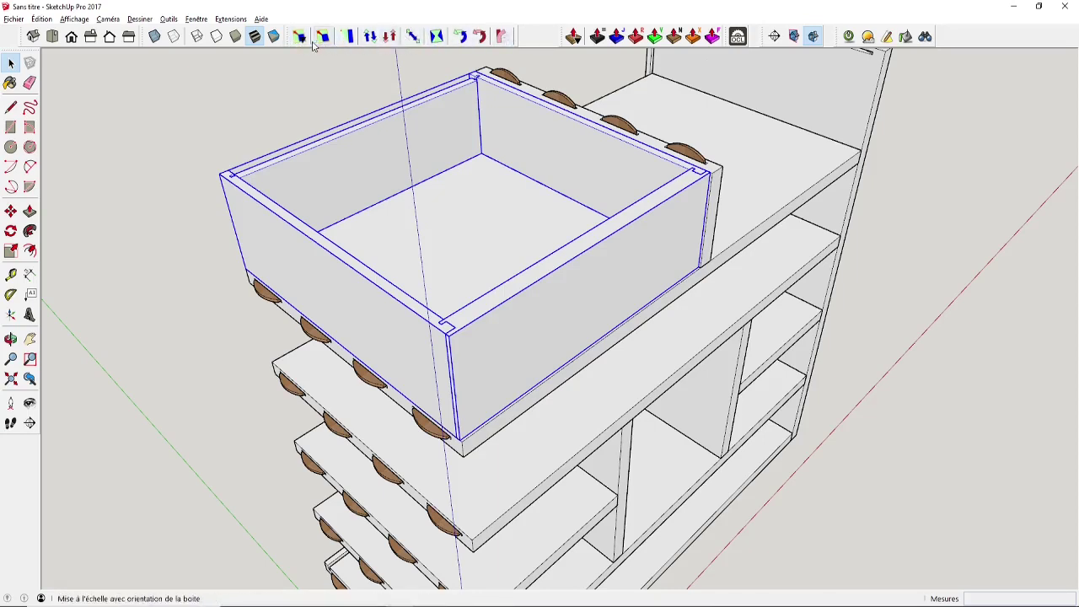
Try to shorten the drawer along the red axis with FredoScale's box stretching from its outer side
left_click(412, 38)
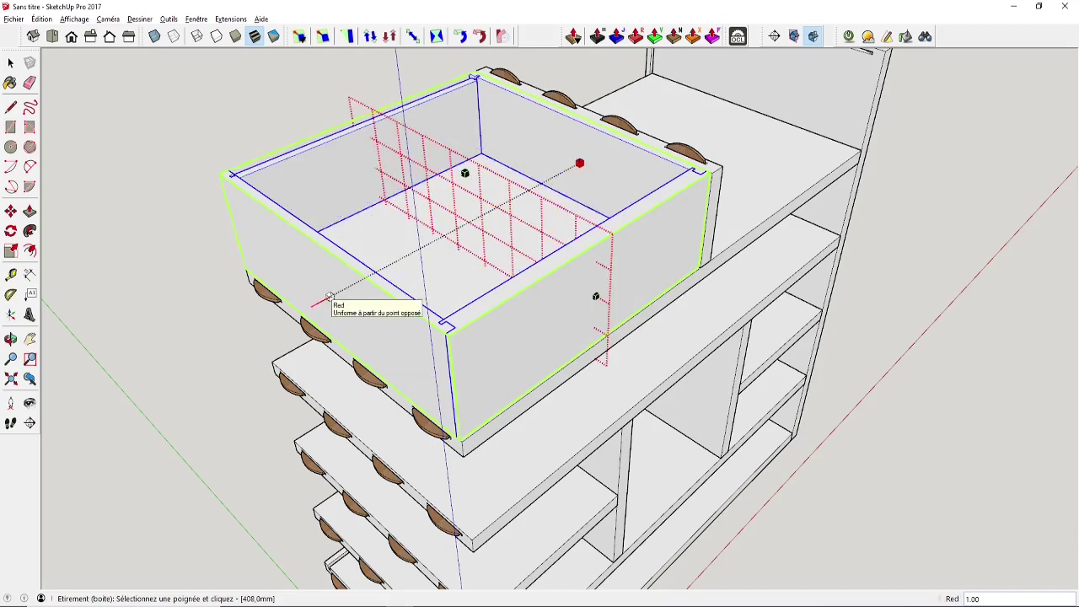
left_click(328, 300)
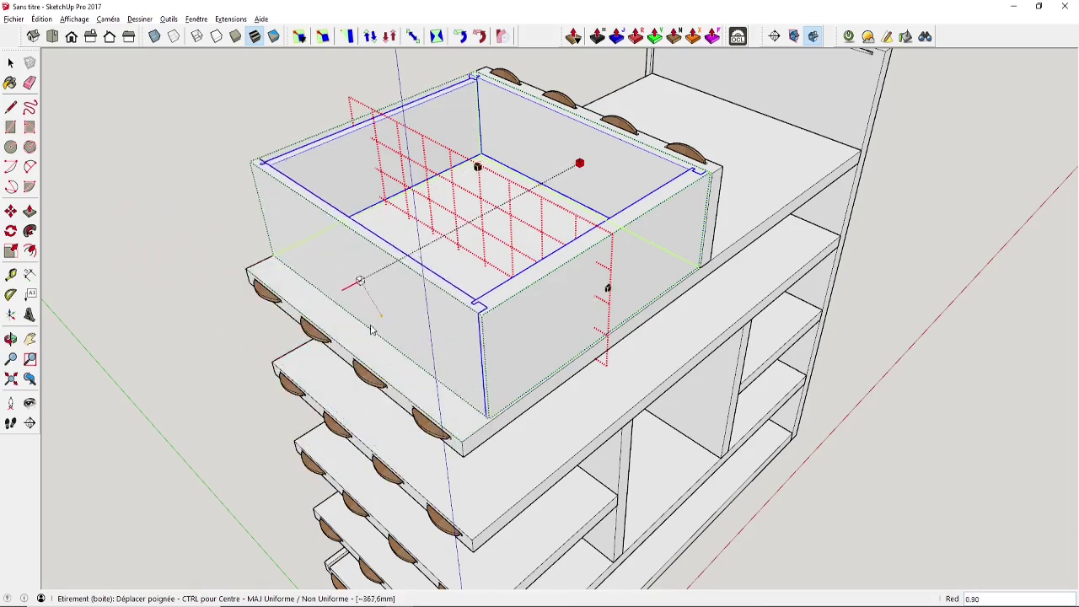
left_click(325, 348)
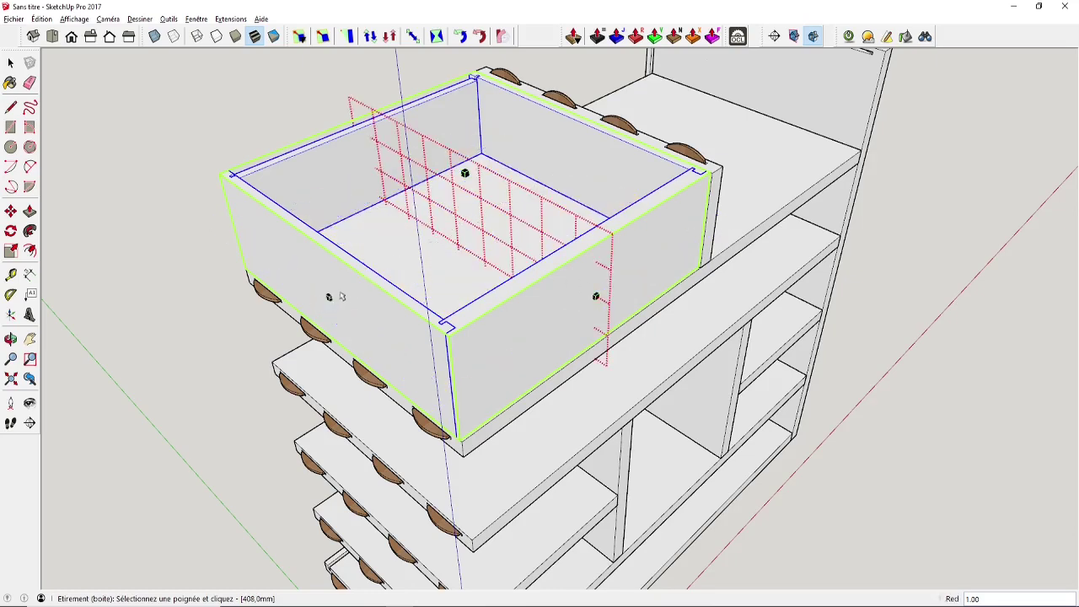
left_click(330, 296)
left_click(330, 296)
Scale the drawer to about 0.43 along the red axis with the standard Scale tool, and undo the scaling
key("s")
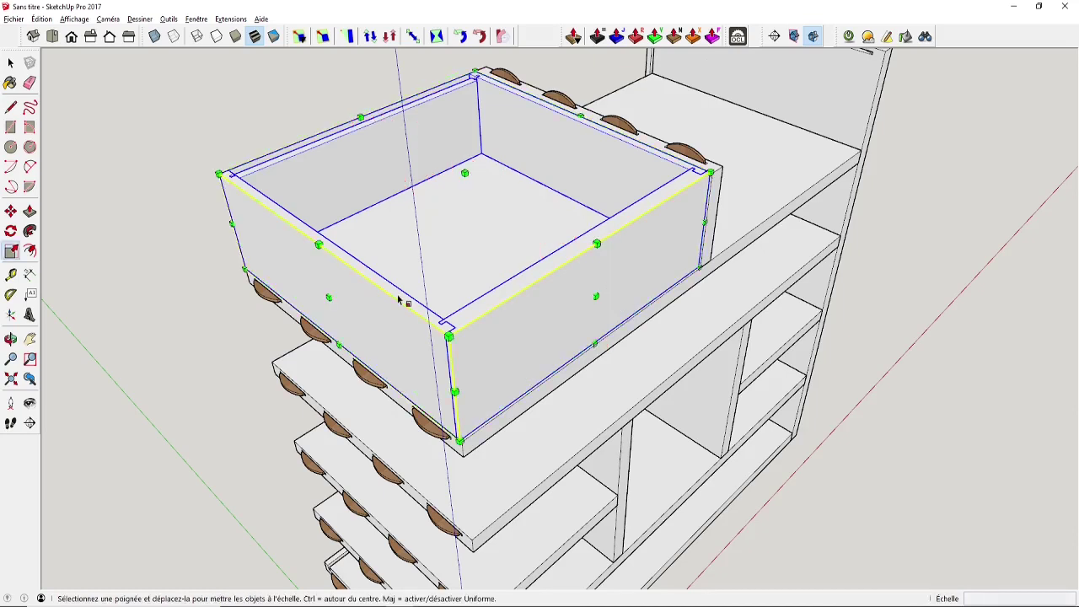
left_click_drag(329, 297, 486, 213)
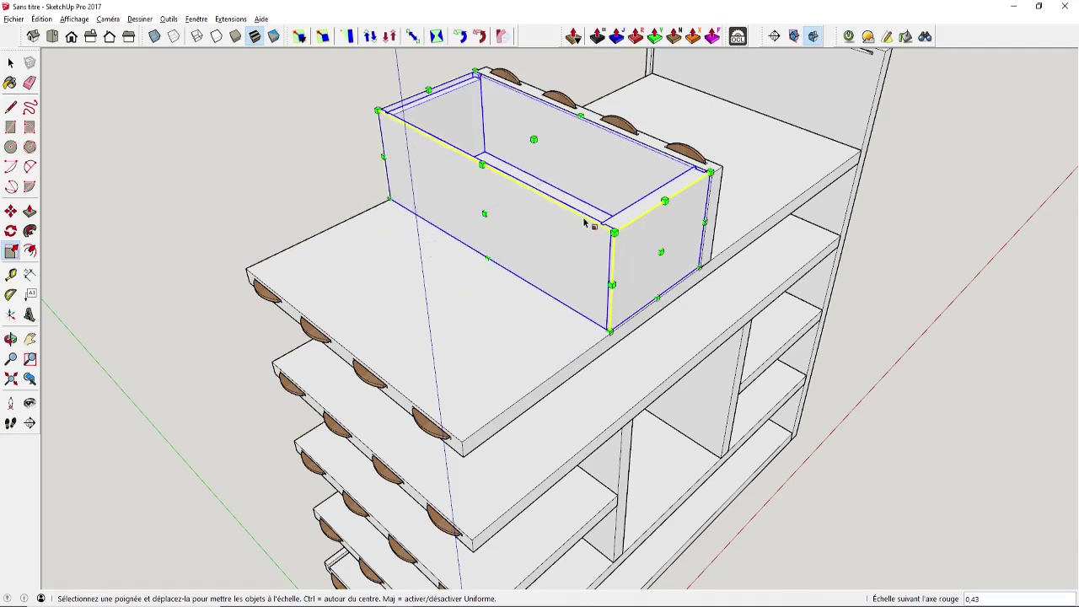
key("space")
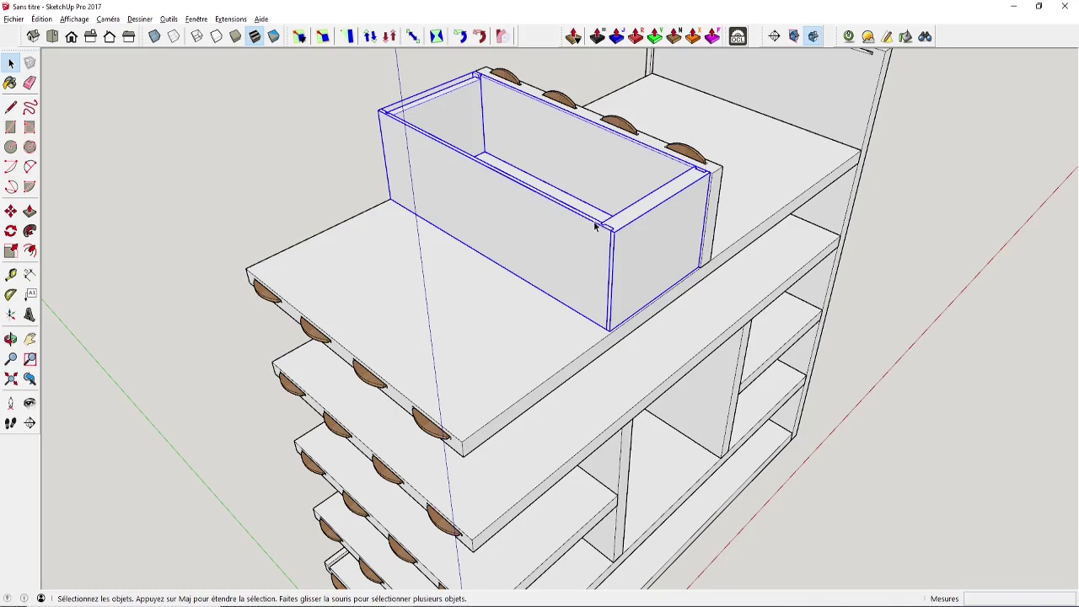
key("ctrl+z")
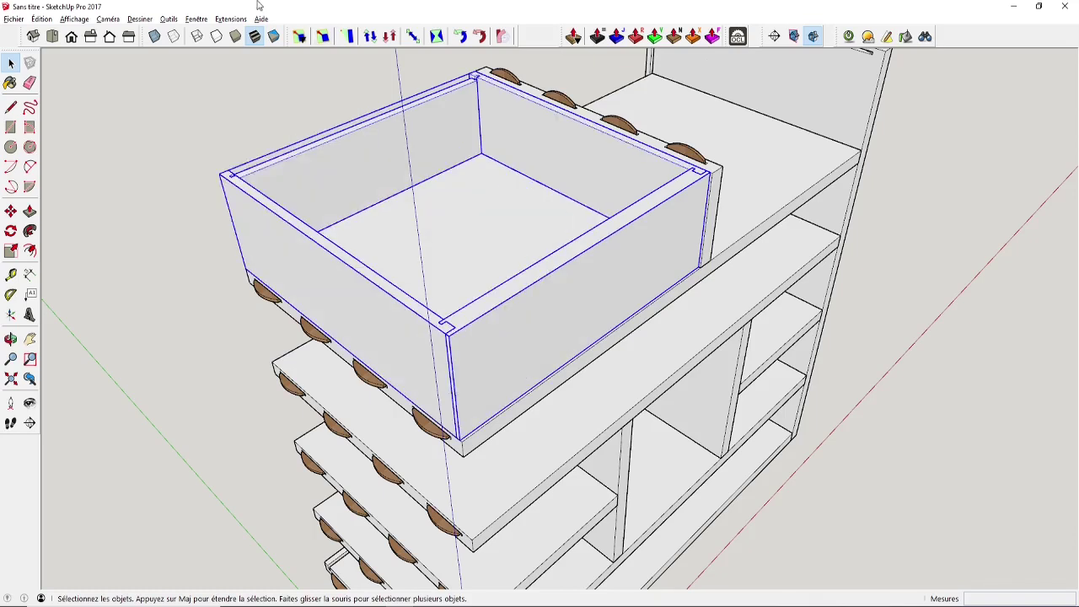
left_click(414, 37)
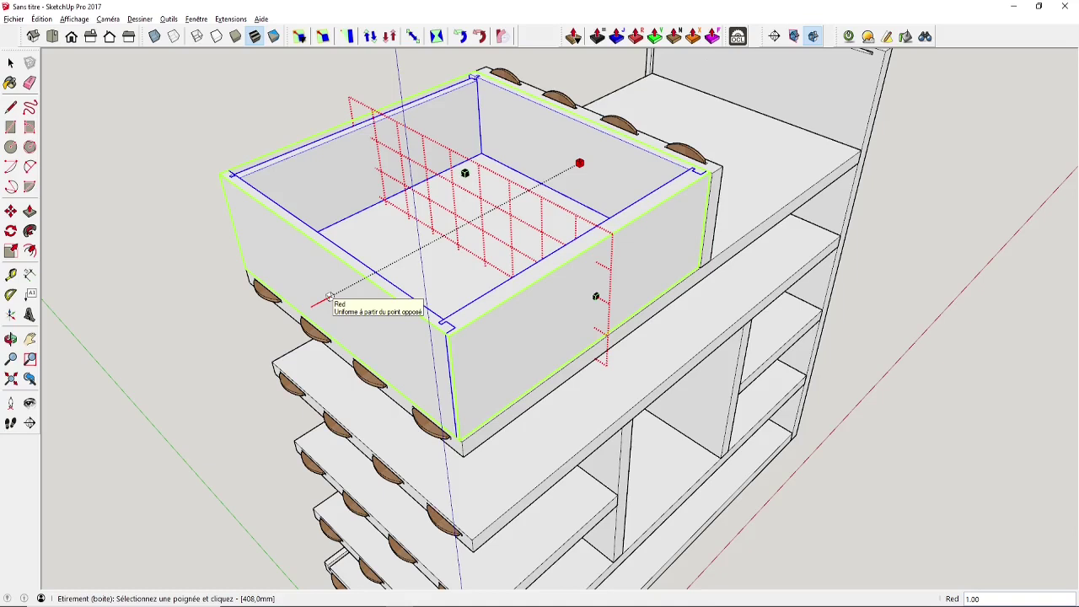
right_click(329, 298)
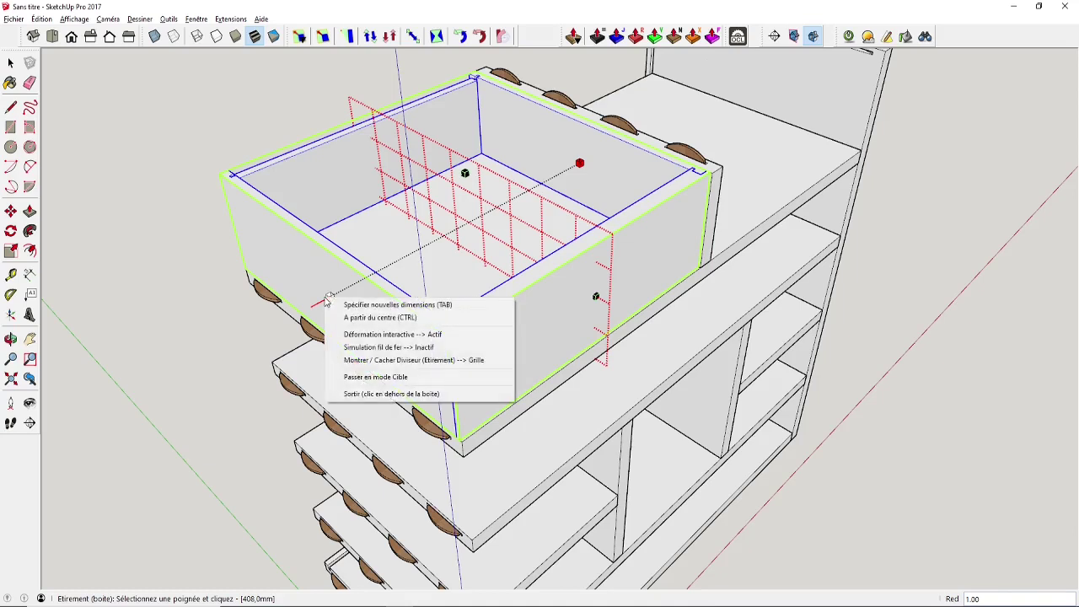
left_click(207, 106)
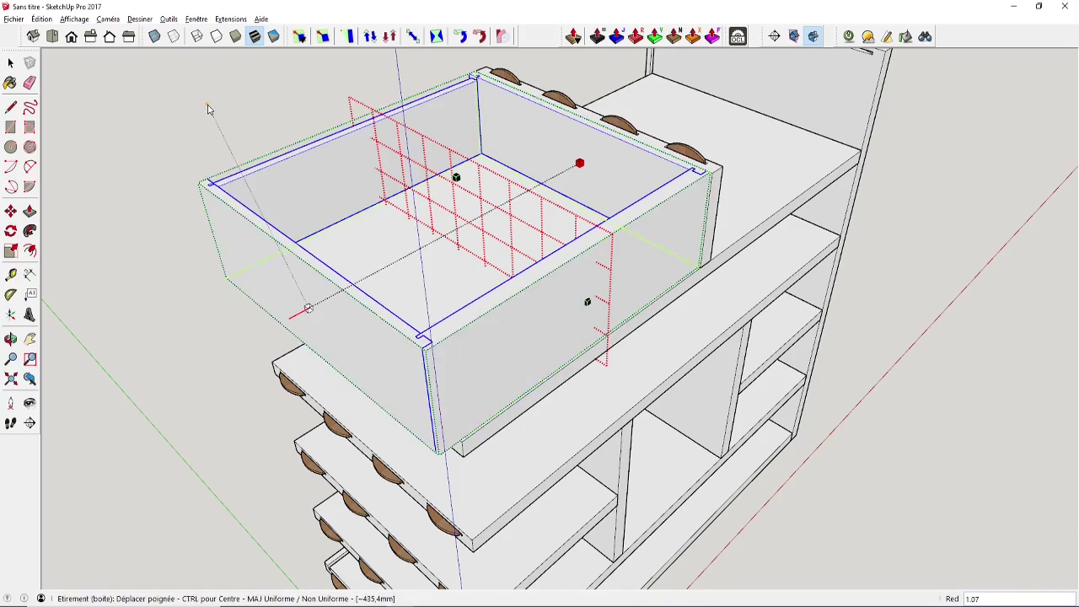
key("space")
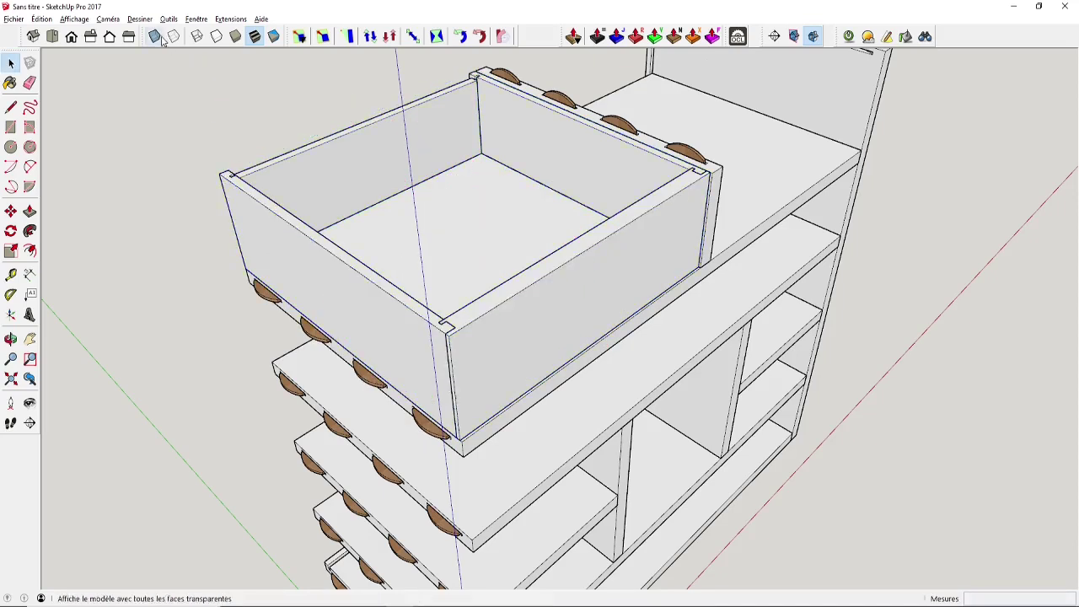
left_click(168, 18)
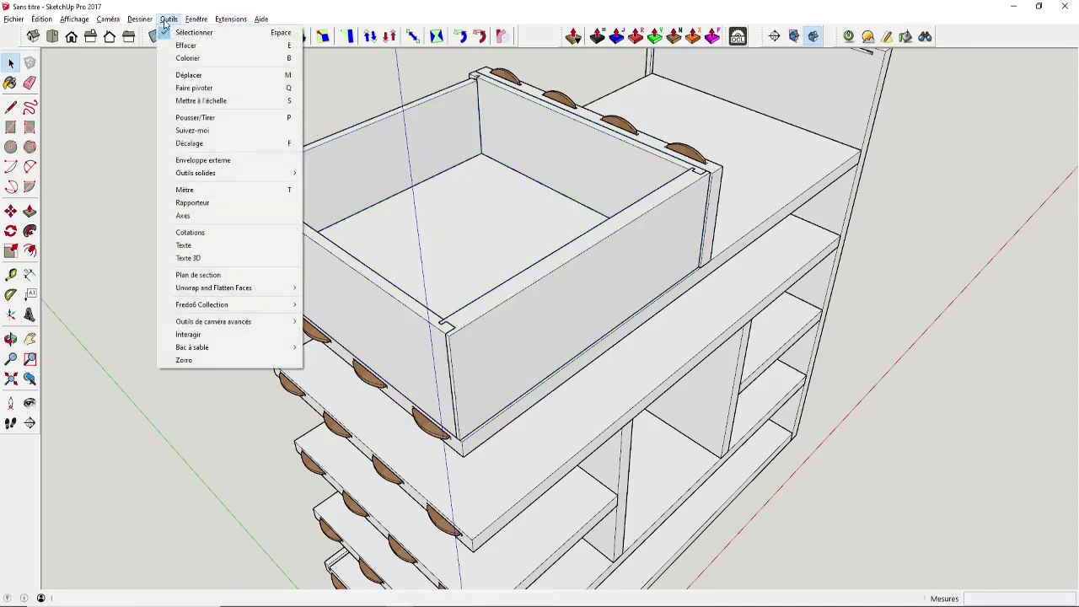
mouse_move(196, 19)
mouse_move(253, 168)
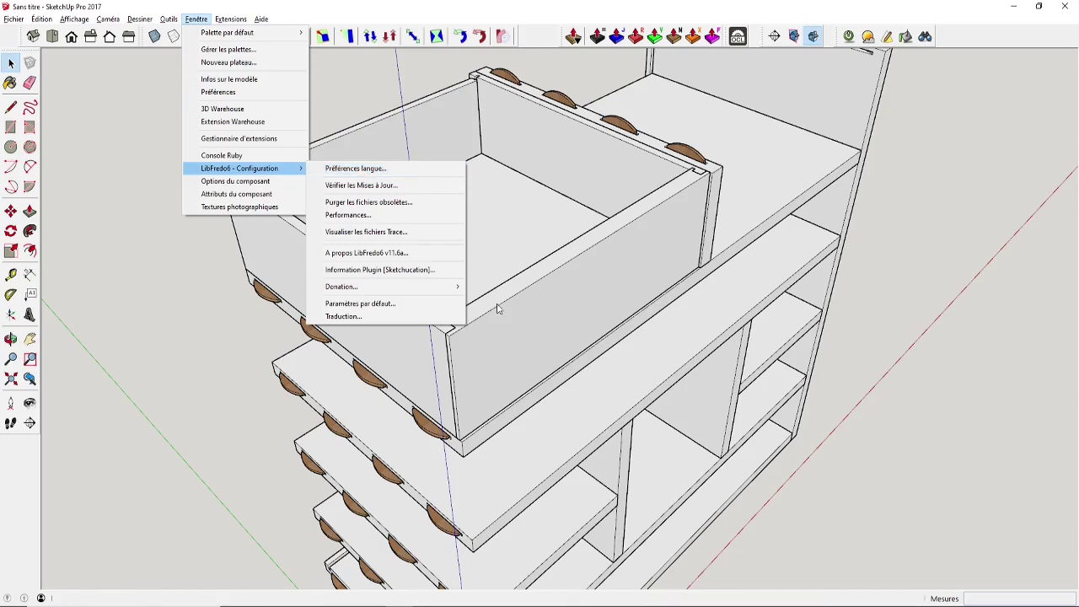
Stretch the upper drawer symmetrically from its centre along the red axis with FredoScale's box stretching, and undo the stretch
left_click(532, 320)
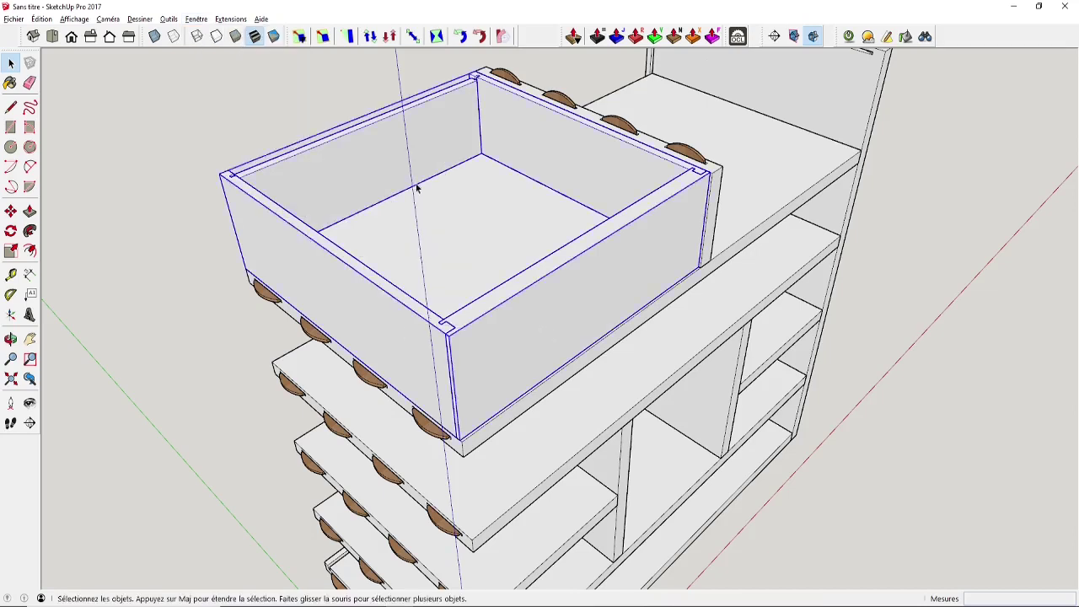
left_click(411, 36)
right_click(329, 297)
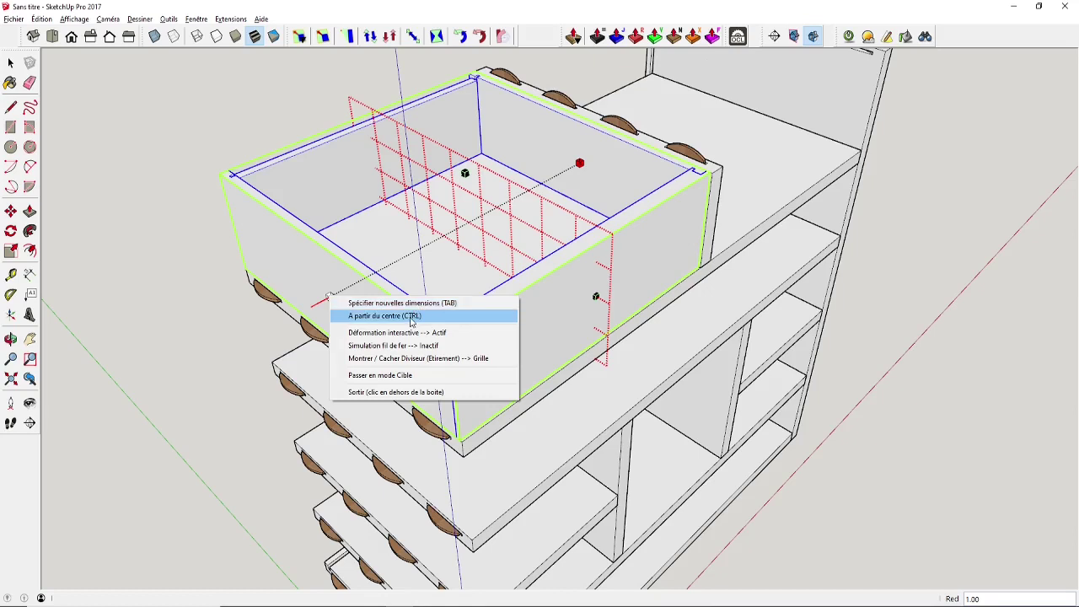
left_click(176, 262)
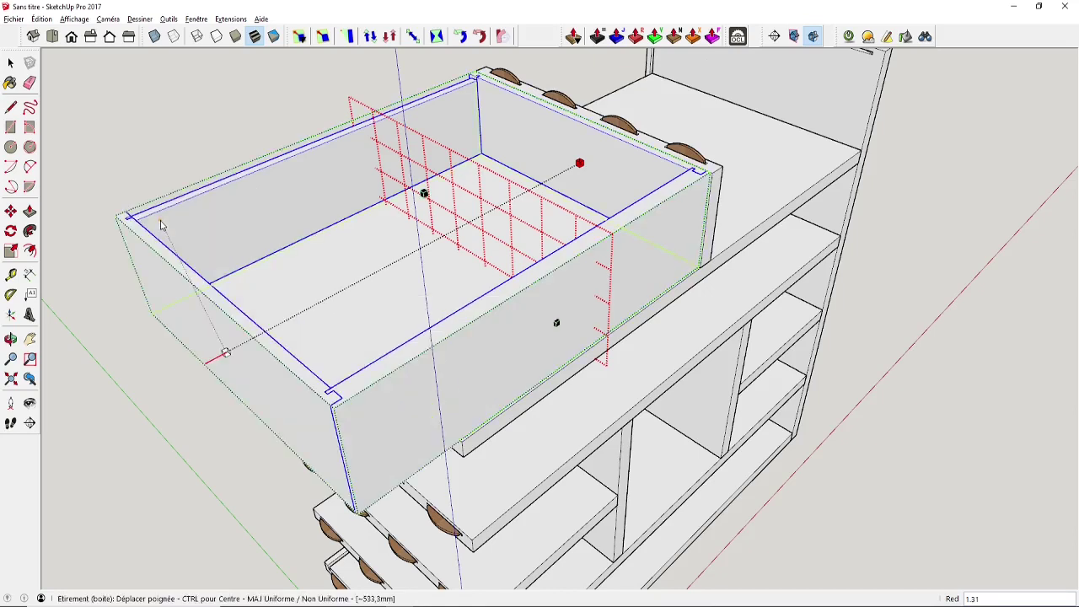
key("ctrl")
left_click(161, 221)
key("space")
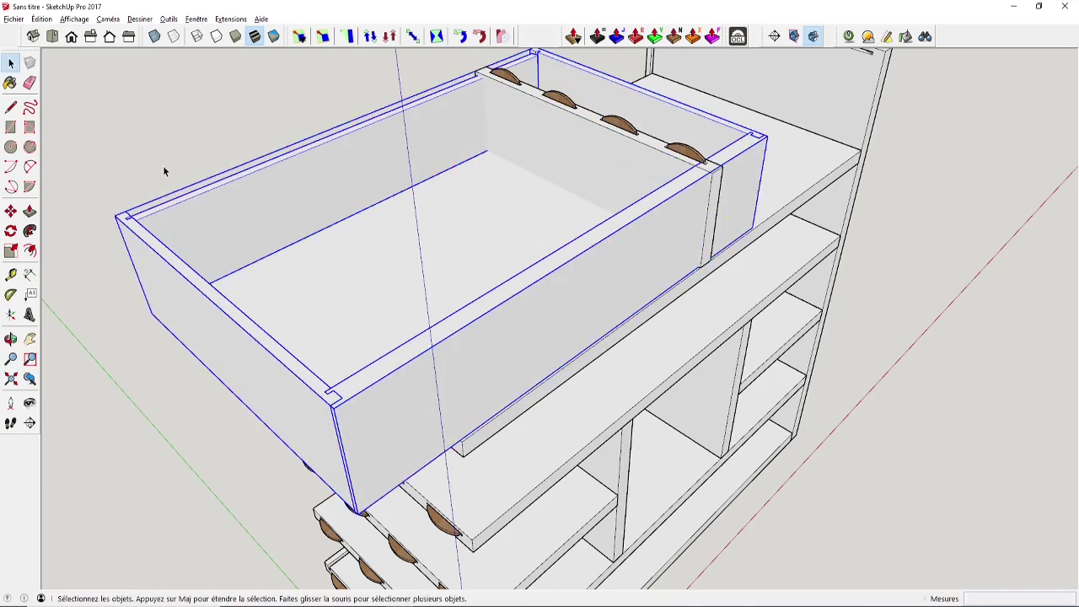
left_click(160, 148)
key("ctrl+z")
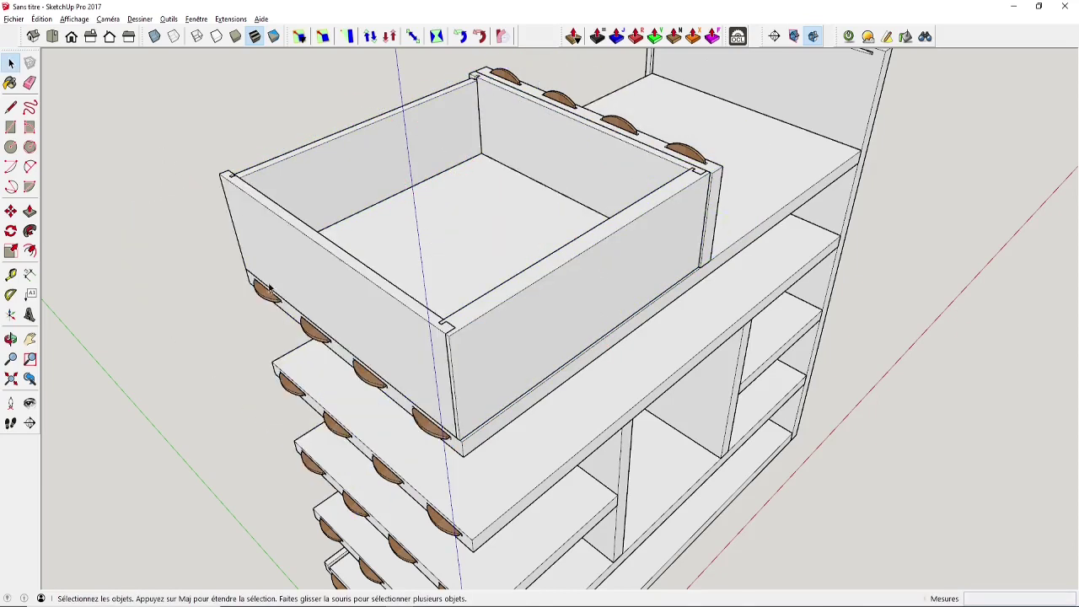
Resize the upper drawer to 406 mm along the red axis from its centre with FredoScale's box stretching
left_click(453, 268)
left_click(413, 36)
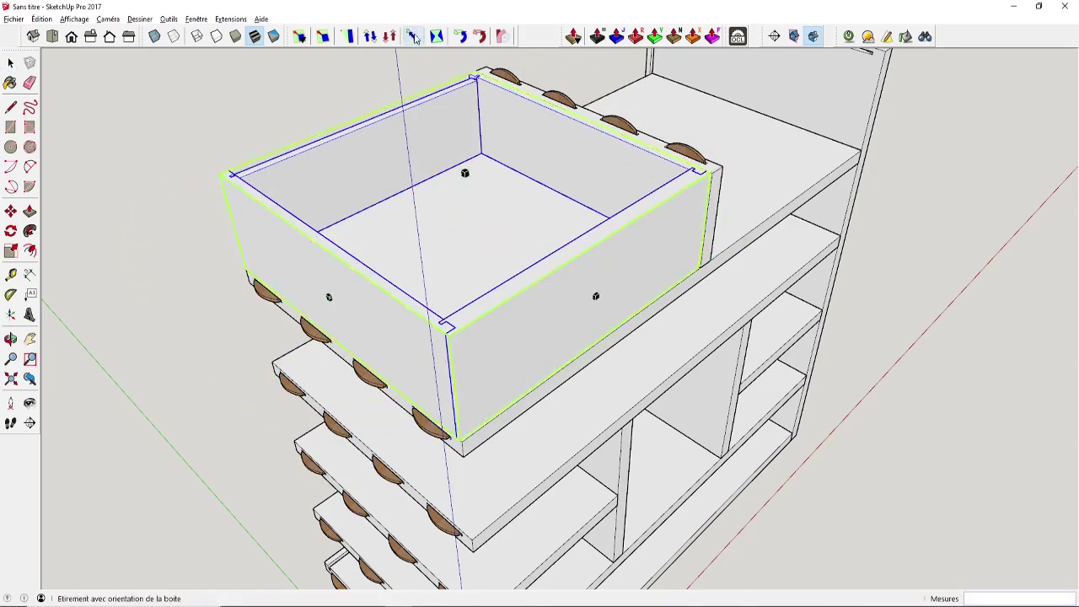
left_click(329, 297)
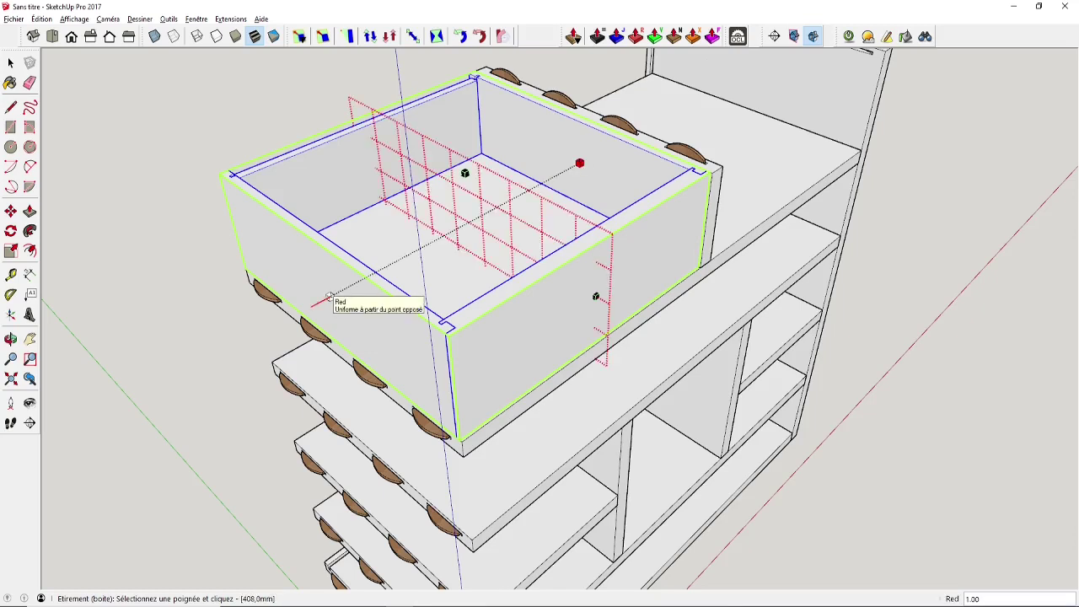
key("ctrl")
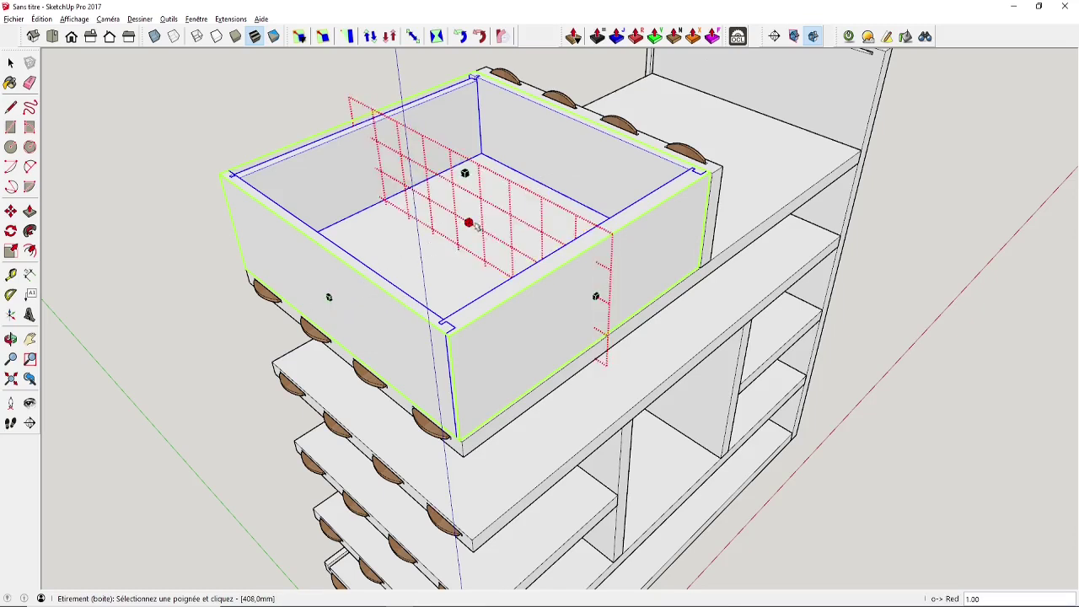
left_click(331, 312)
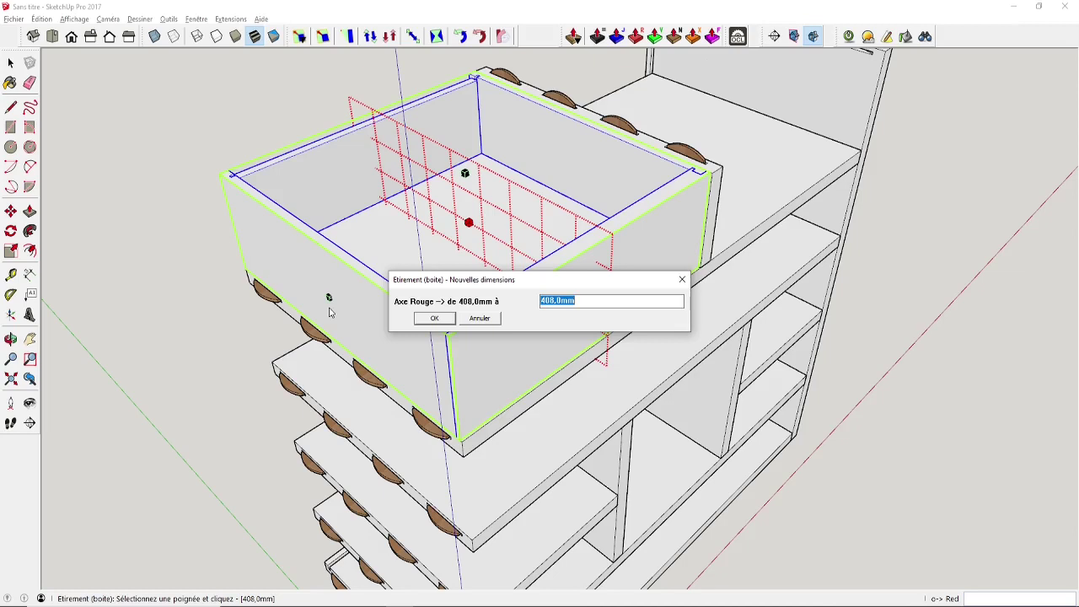
type("406")
key("Return")
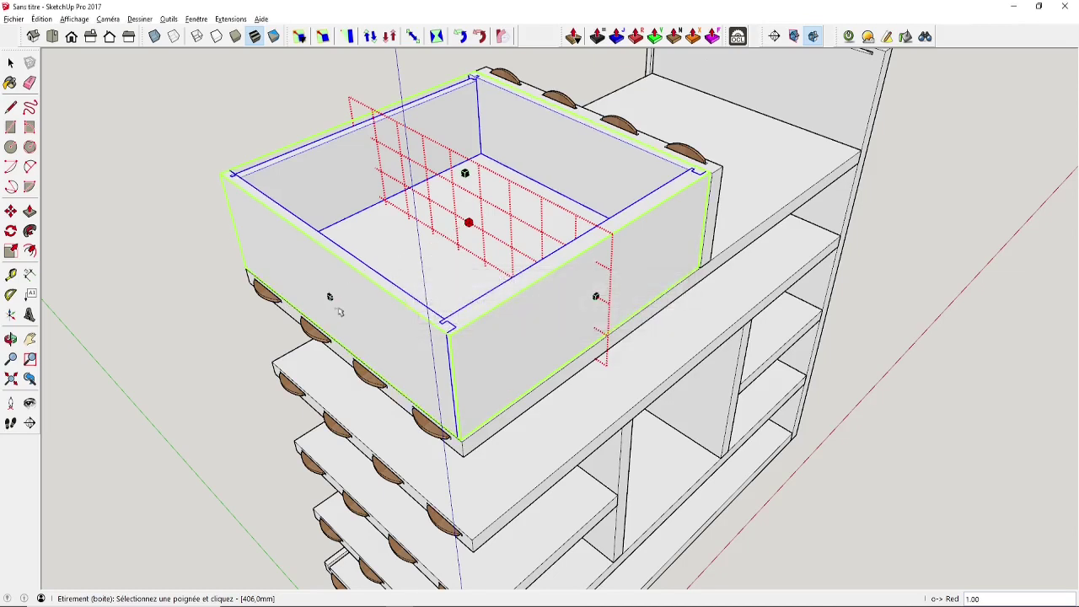
key("Escape")
key("space")
Examine the clearance between the resized drawer's sides and the cabinet panels at both ends
scroll(438, 392, "up", 8)
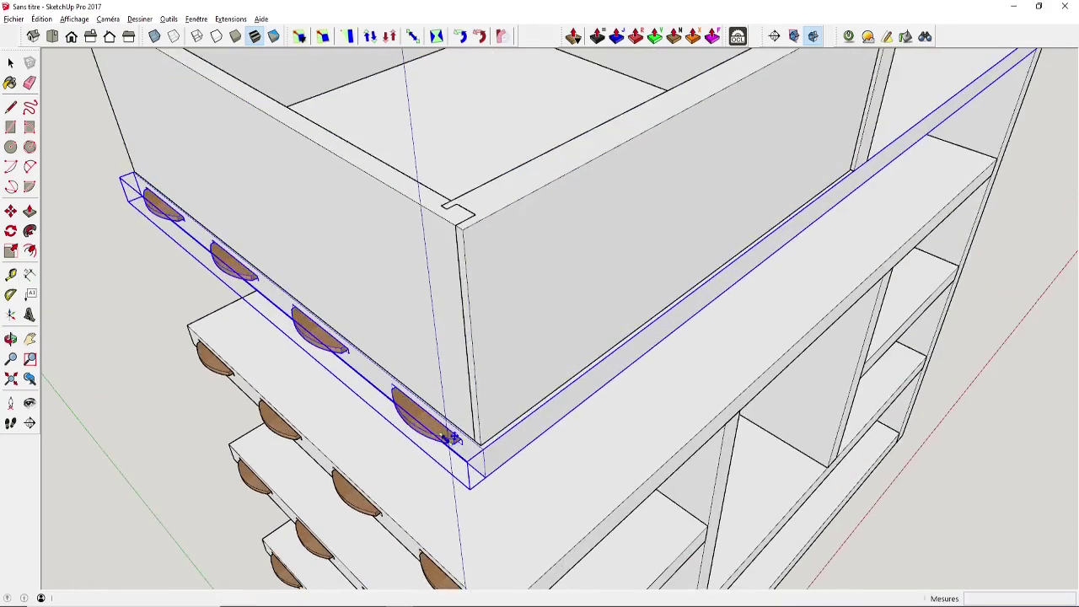
scroll(499, 463, "down", 2)
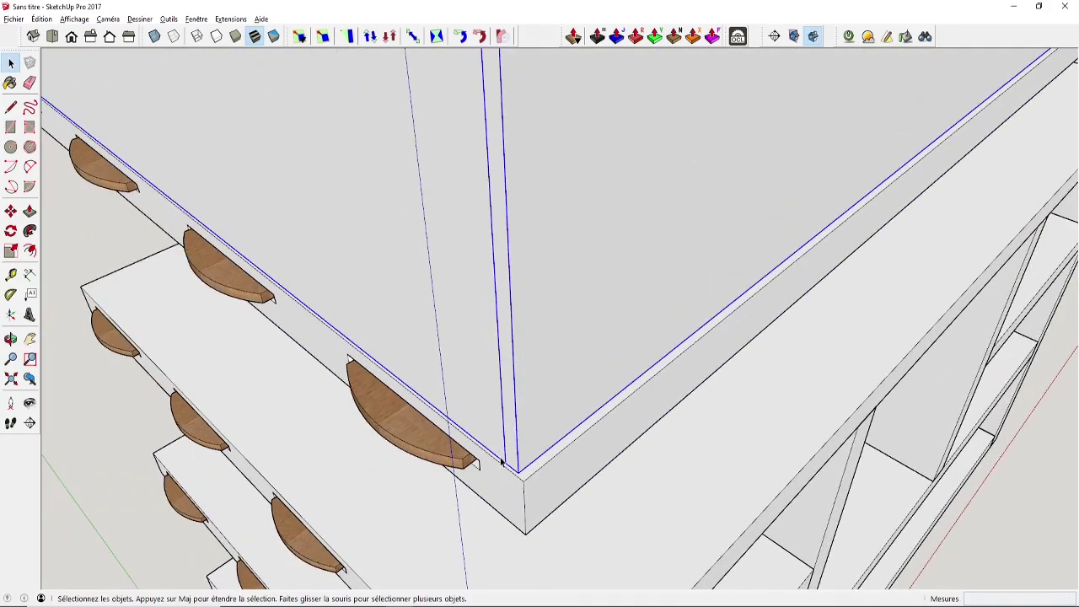
middle_click_drag(503, 460, 143, 405)
middle_click_drag(479, 146, 474, 255)
scroll(506, 244, "up", 3)
middle_click_drag(542, 232, 322, 284)
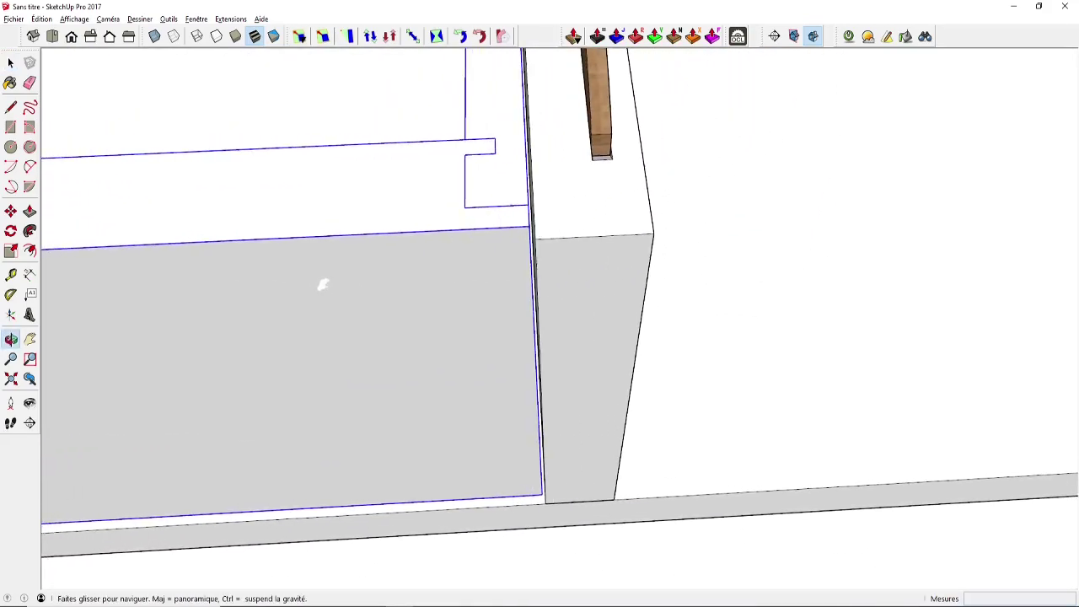
scroll(843, 258, "down", 4)
Set the drawer's height to 132 mm along the blue axis with FredoScale's box stretching, keeping its bottom fixed
middle_click_drag(396, 287, 421, 169)
middle_click_drag(472, 405, 458, 342)
key("s")
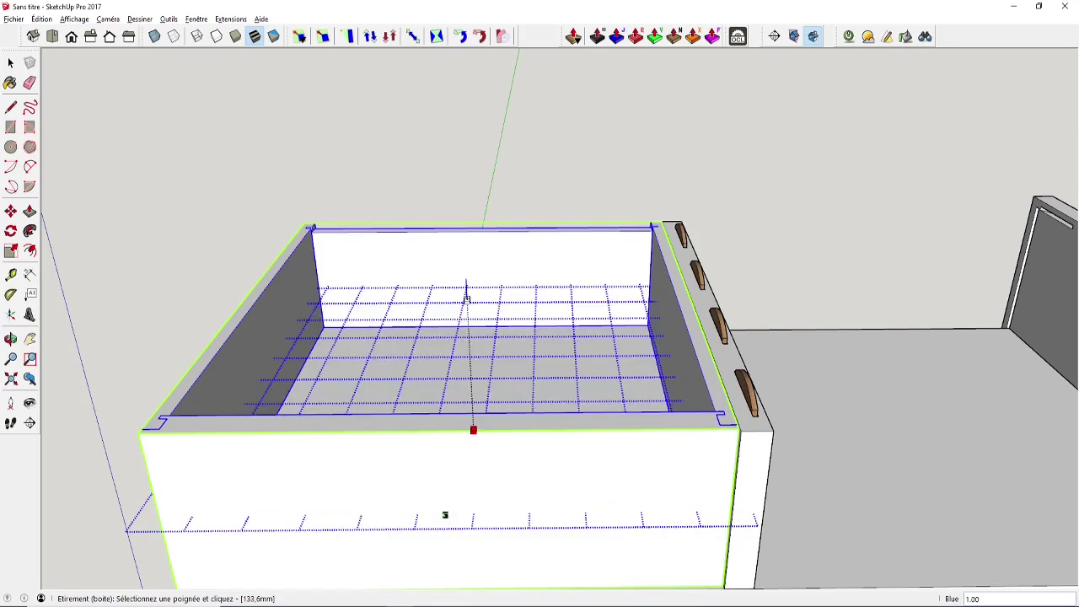
key("Tab")
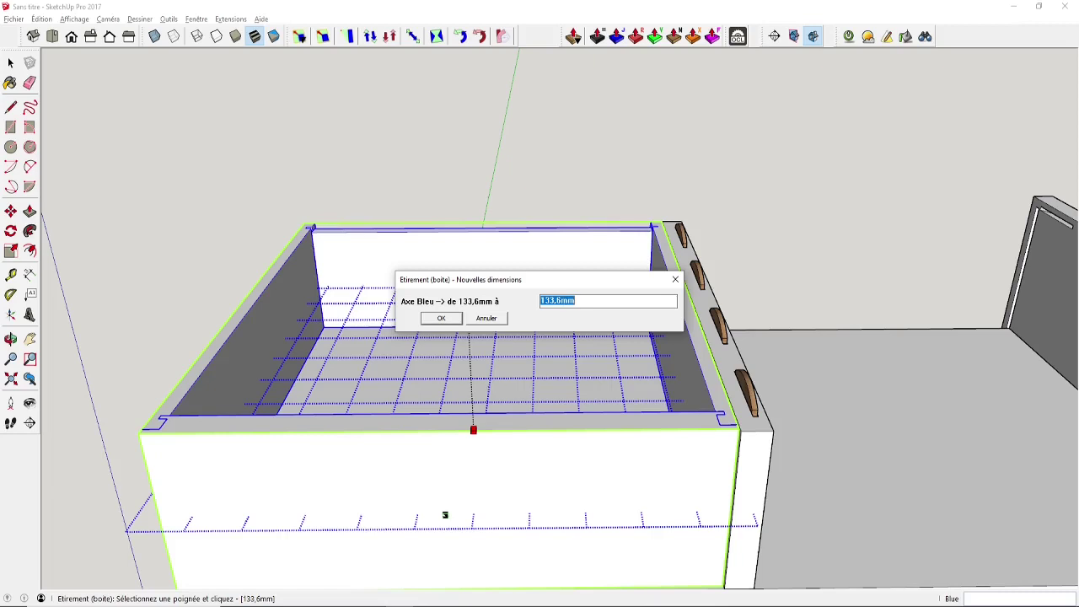
type("132")
key("Return")
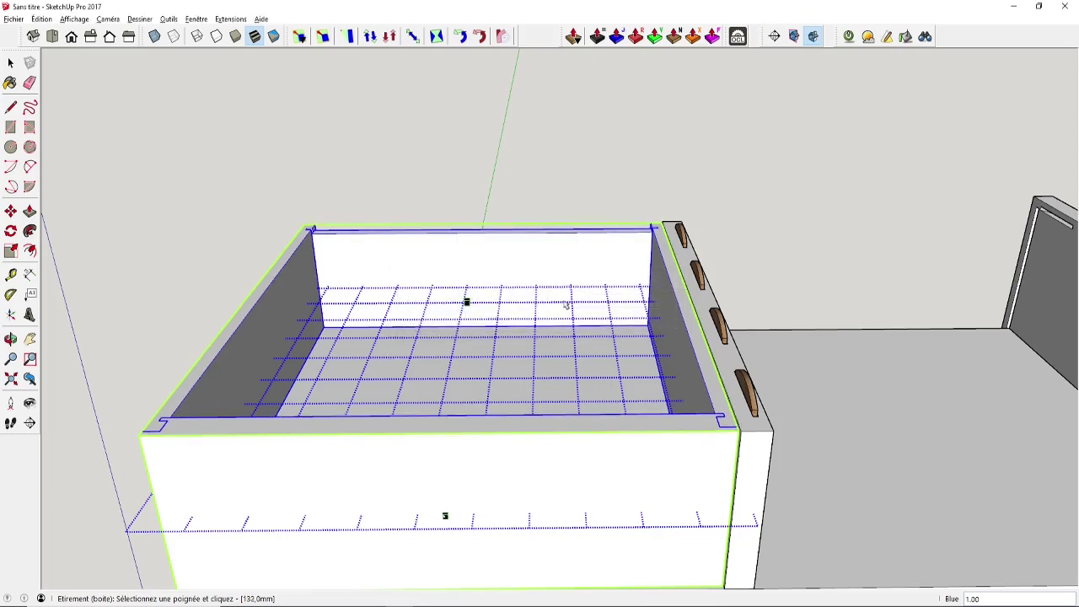
key("space")
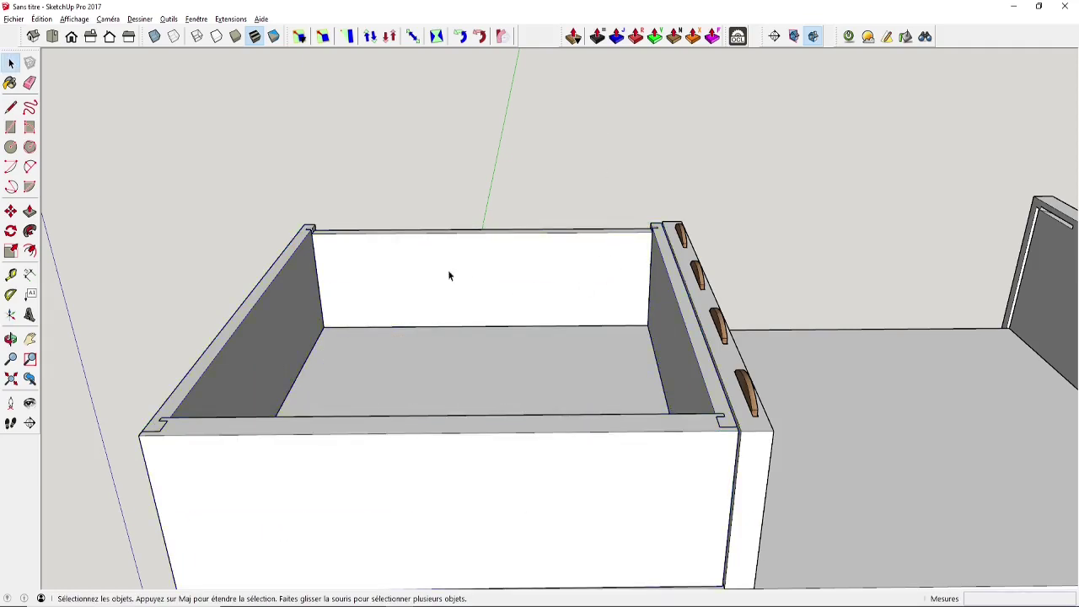
Copy the drawer from its lower front corner into the neighbouring upper compartment, ending at the cabinet's side panel
scroll(415, 257, "down", 5)
middle_click_drag(496, 249, 536, 277)
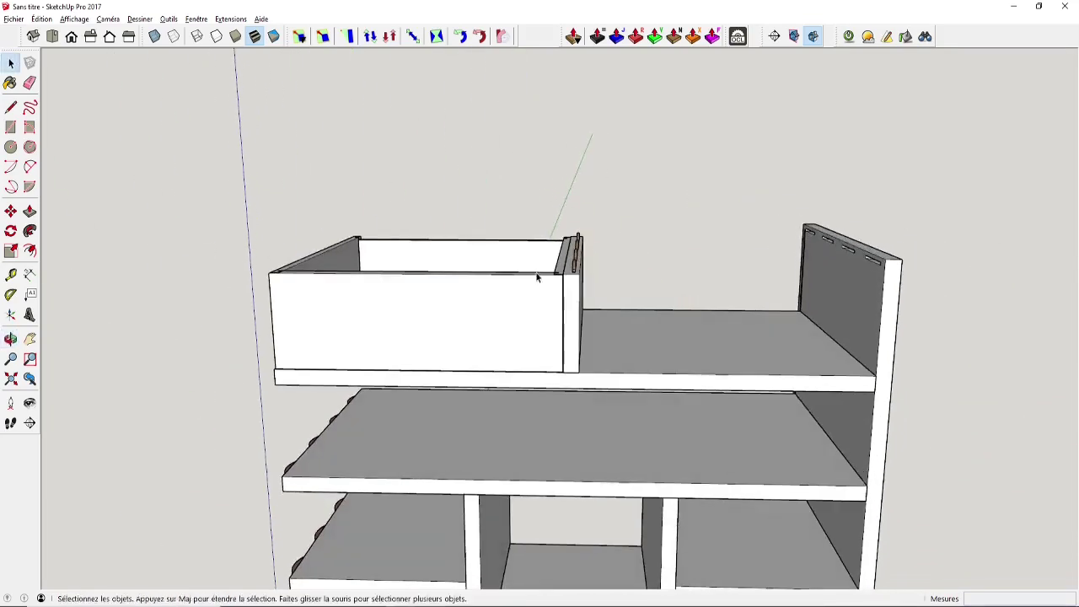
left_click(509, 317)
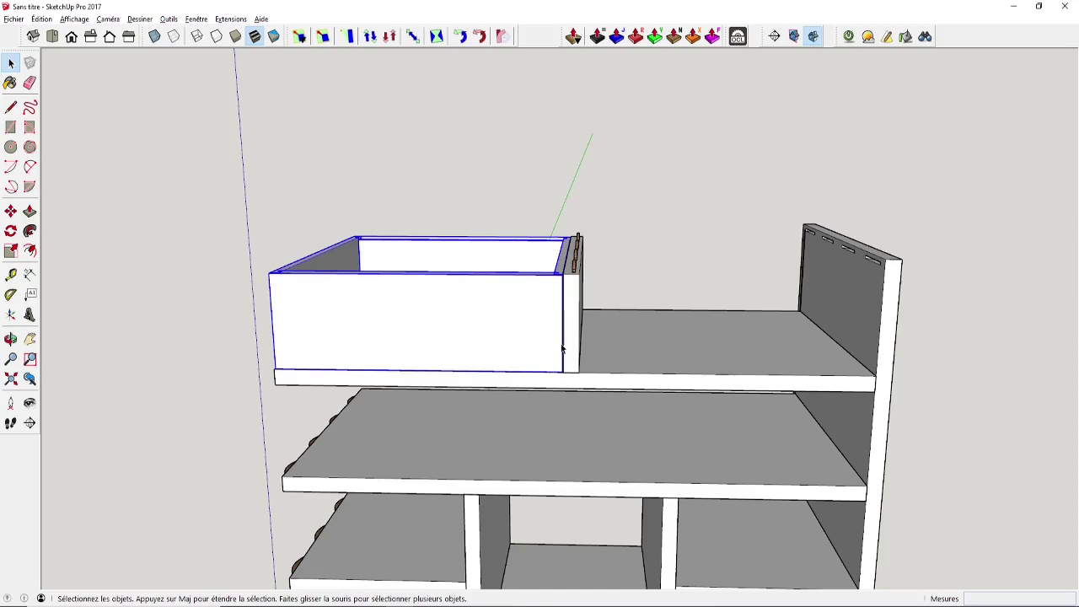
middle_click_drag(562, 347, 593, 328)
key("m")
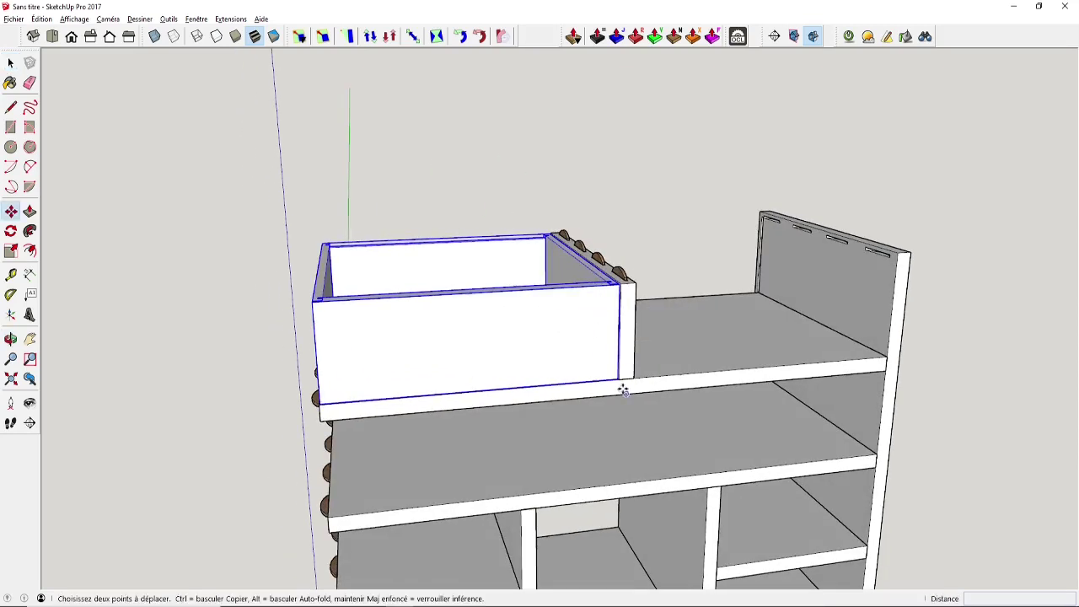
left_click(621, 386)
key("ctrl")
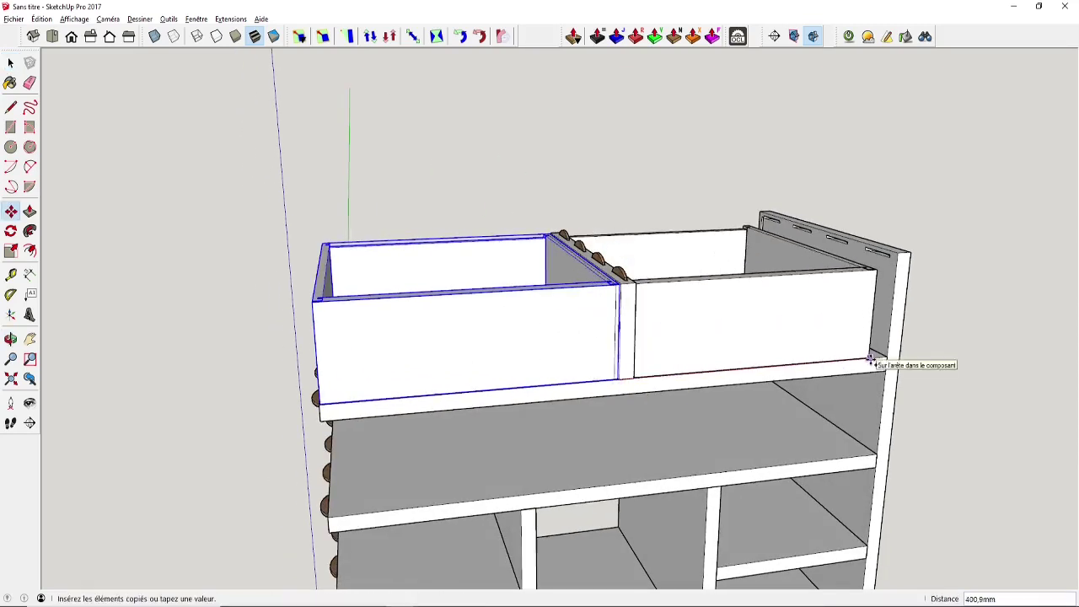
left_click(888, 357)
key("space")
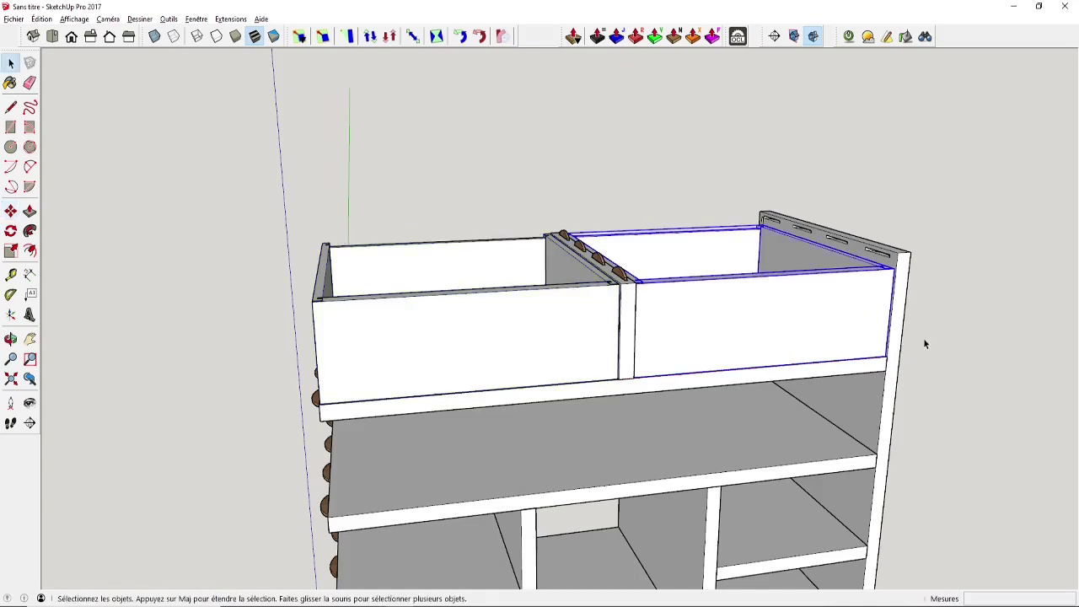
left_click(924, 337)
Examine the gaps between the two upper drawers, the central divider and the cabinet's side panel
scroll(462, 381, "up", 4)
scroll(462, 381, "up", 4)
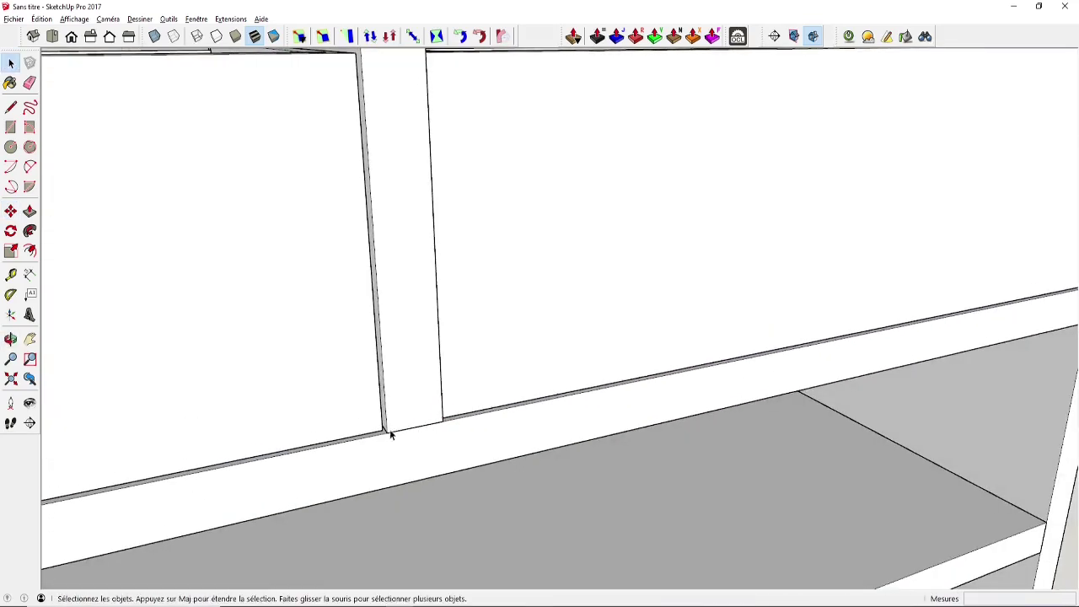
scroll(534, 393, "down", 3)
middle_click_drag(534, 392, 350, 344)
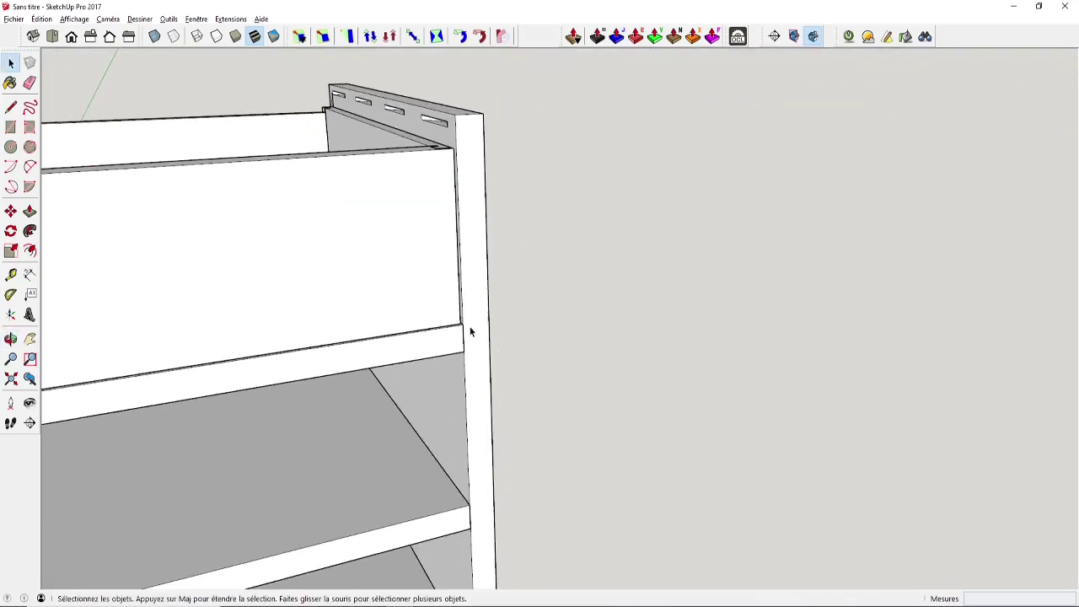
middle_click_drag(471, 332, 441, 398)
scroll(450, 437, "up", 3)
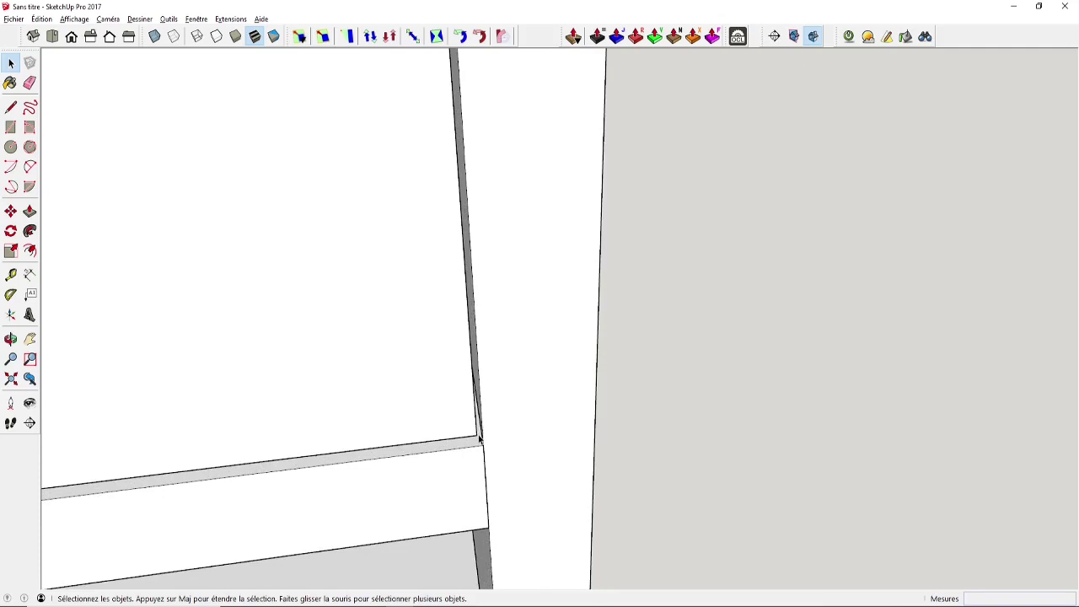
scroll(478, 437, "down", 15)
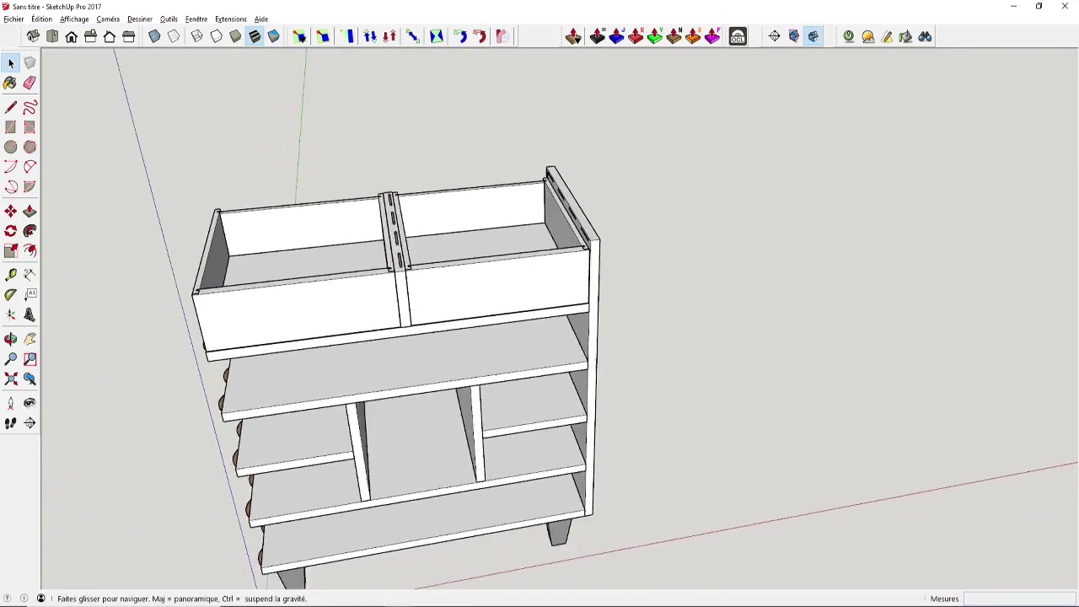
Copy the right-hand upper drawer straight down into the compartment below, placing its lower corner on the shelf beside the side panel
middle_click_drag(505, 276, 552, 231, "shift")
left_click(552, 230)
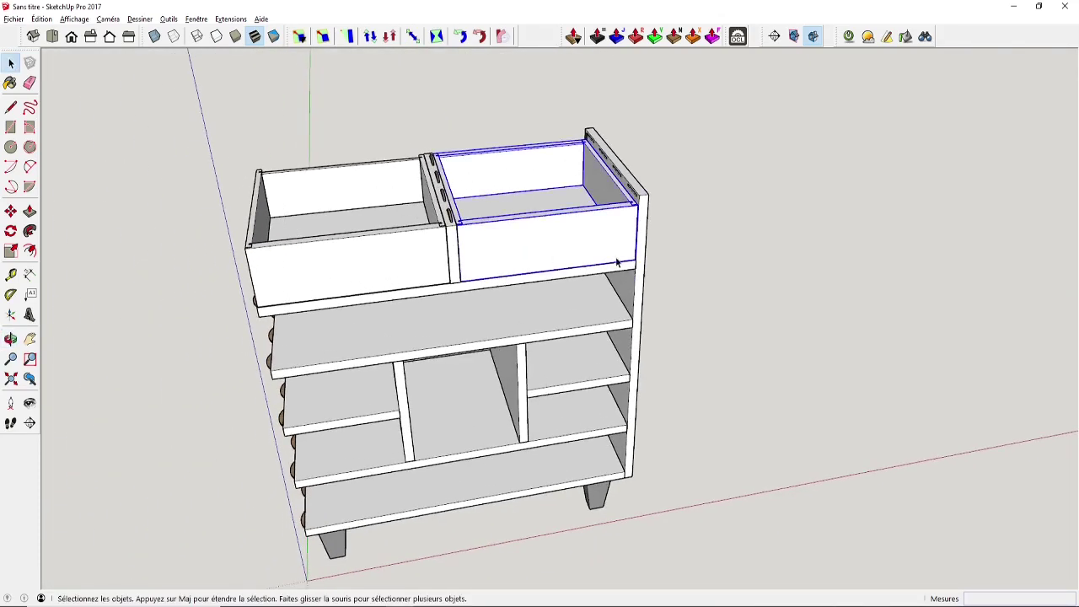
scroll(616, 263, "up", 2)
key("m")
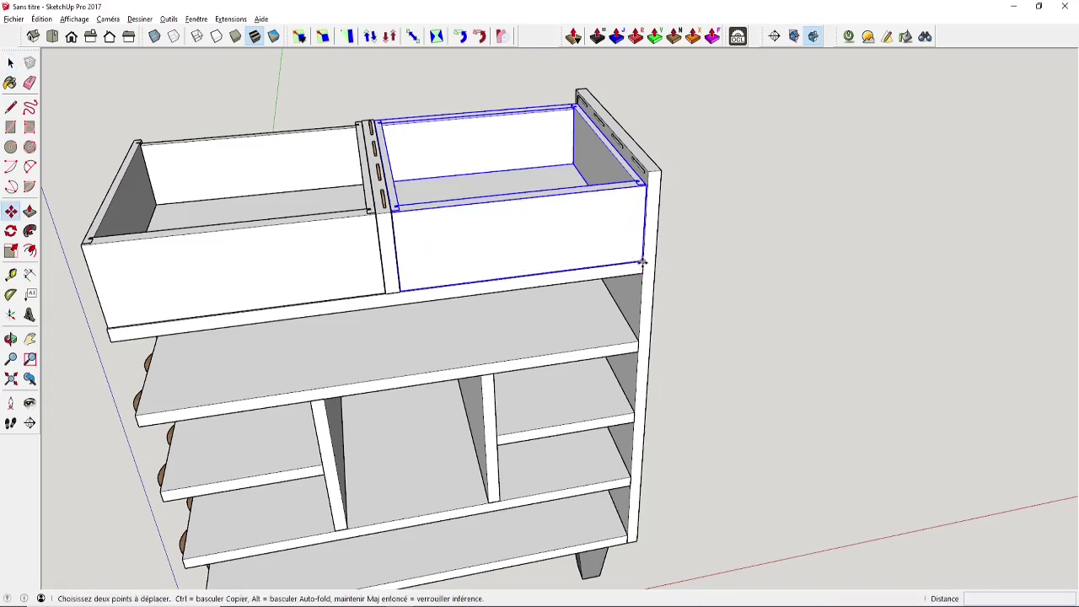
left_click(643, 263)
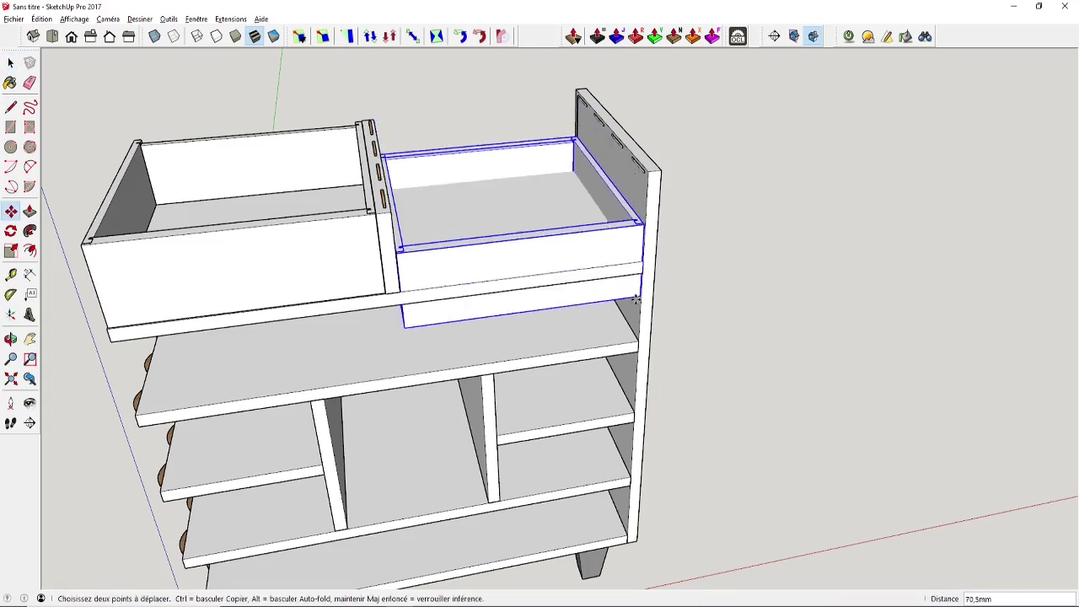
key("ctrl")
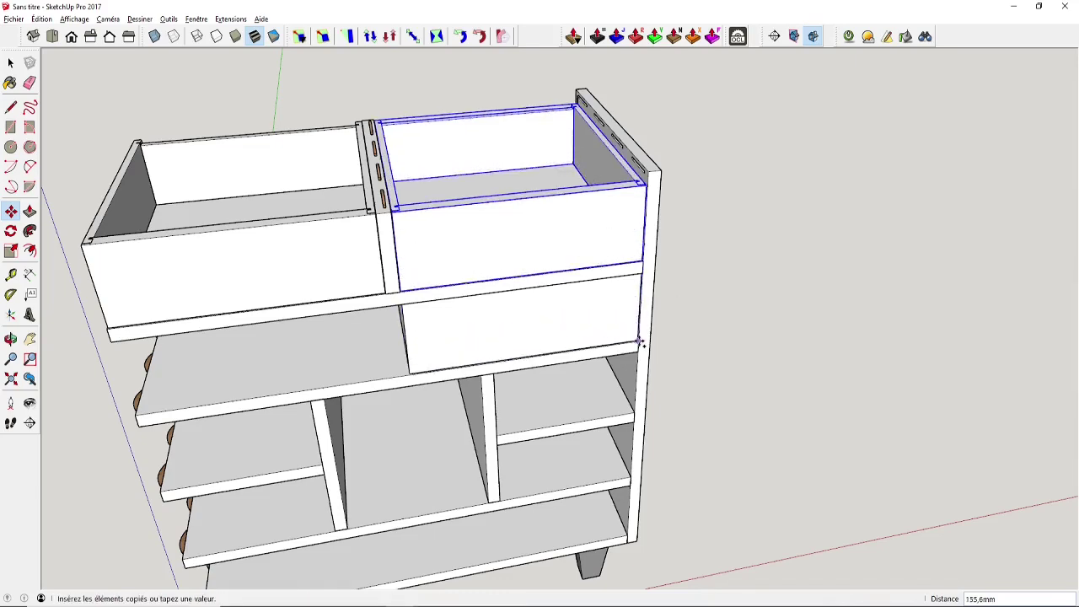
left_click(639, 341)
Stretch the copied drawer along the red axis with FredoScale's box stretching to the opposite end of its shelf, 837 mm wide
middle_click_drag(469, 313, 504, 250)
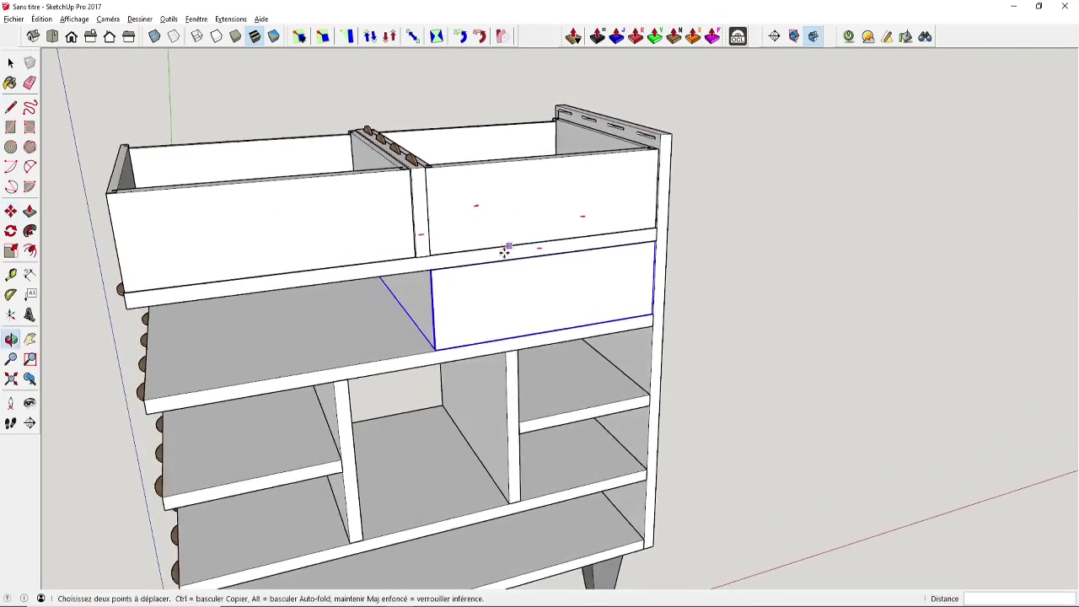
middle_click_drag(405, 294, 429, 285)
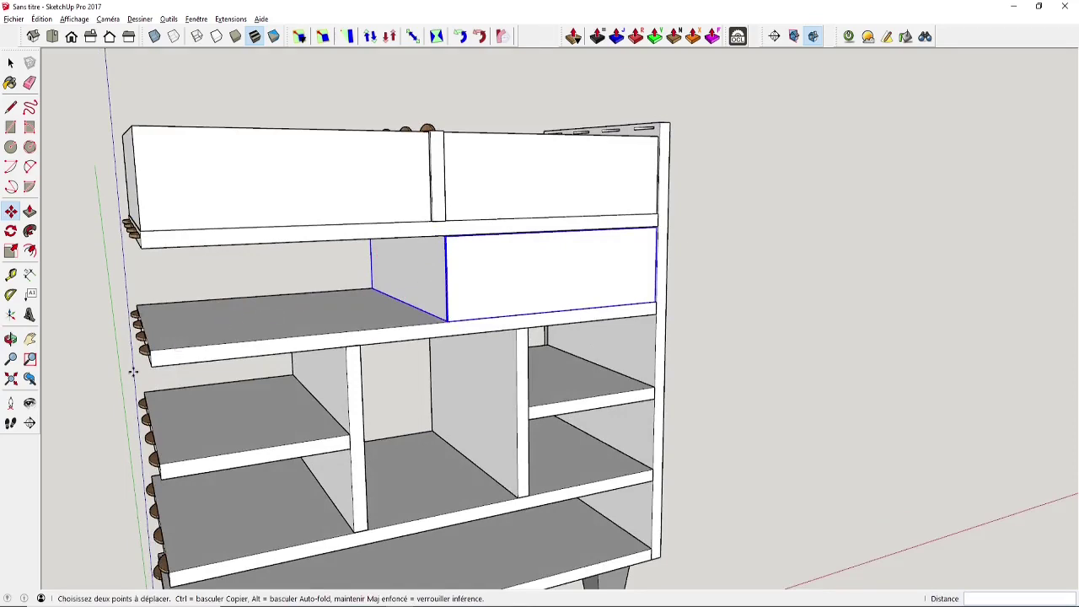
left_click(413, 38)
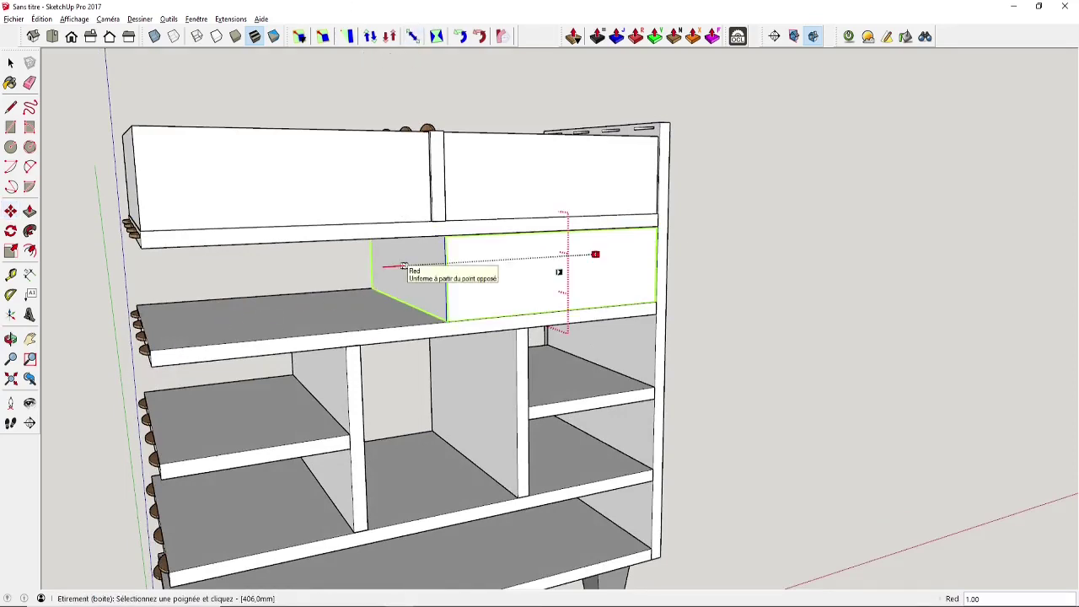
left_click(403, 265)
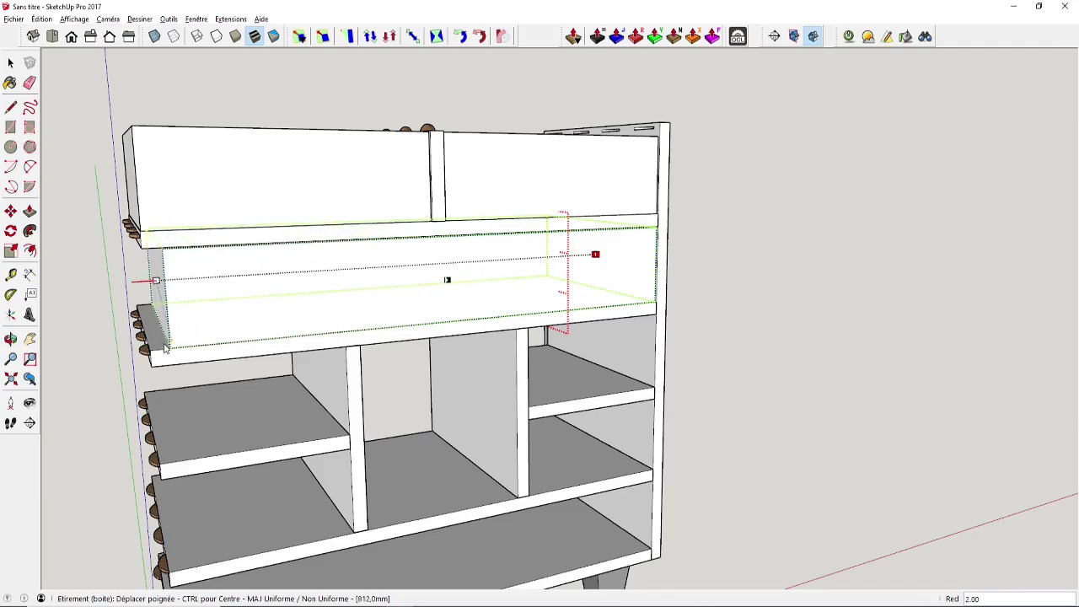
left_click(141, 331)
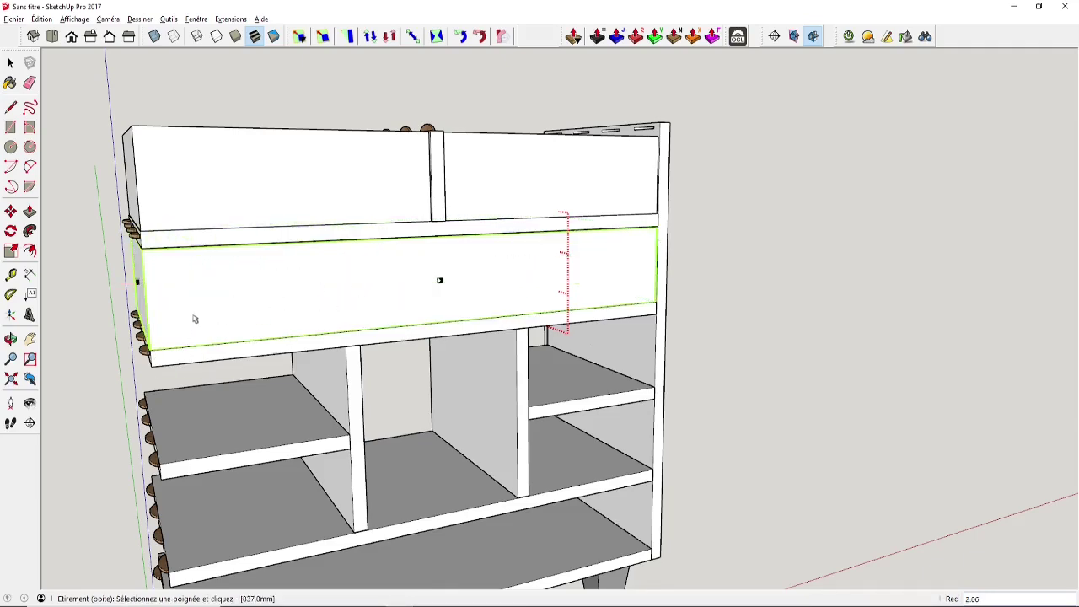
key("space")
left_click(79, 295)
Examine the gaps between the widened drawer, the shelves and the cabinet's side panel at both ends
scroll(161, 357, "up", 6)
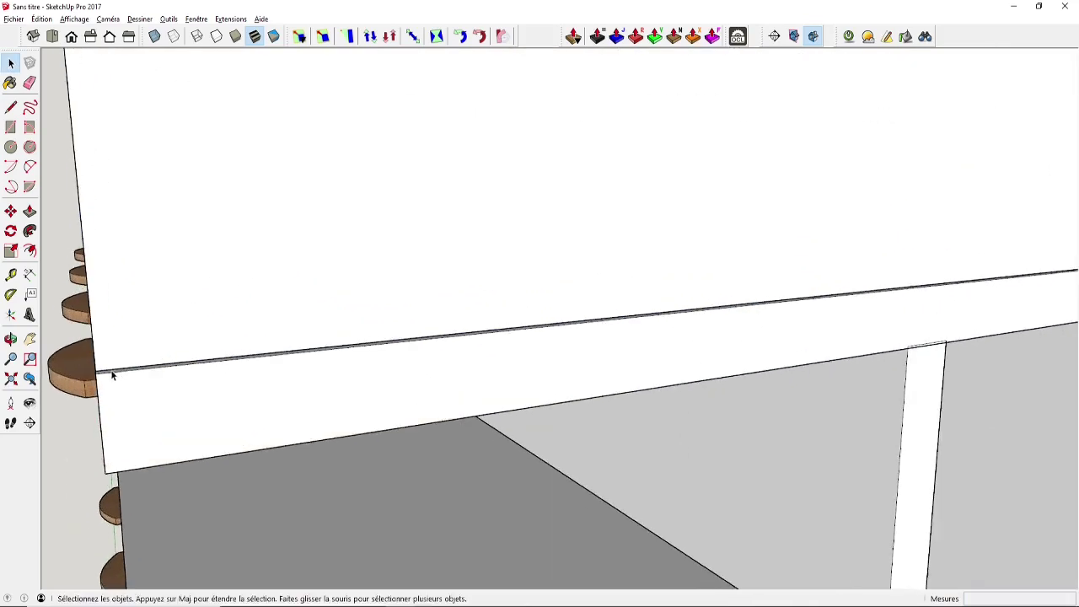
scroll(182, 362, "down", 2)
middle_click_drag(490, 305, 234, 375)
scroll(674, 358, "down", 2)
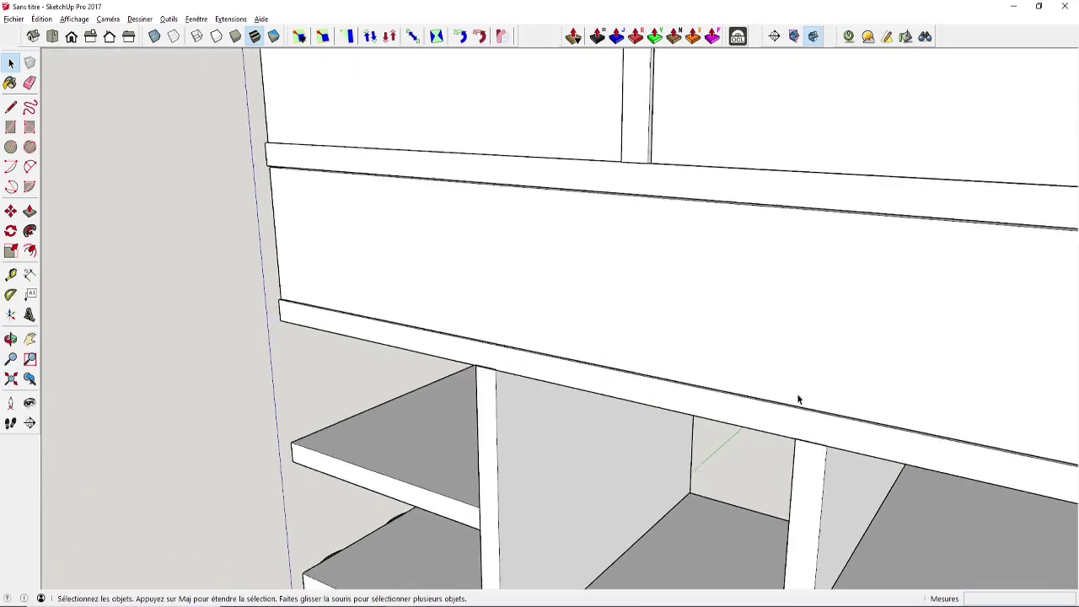
middle_click_drag(799, 400, 730, 335)
scroll(837, 395, "up", 3)
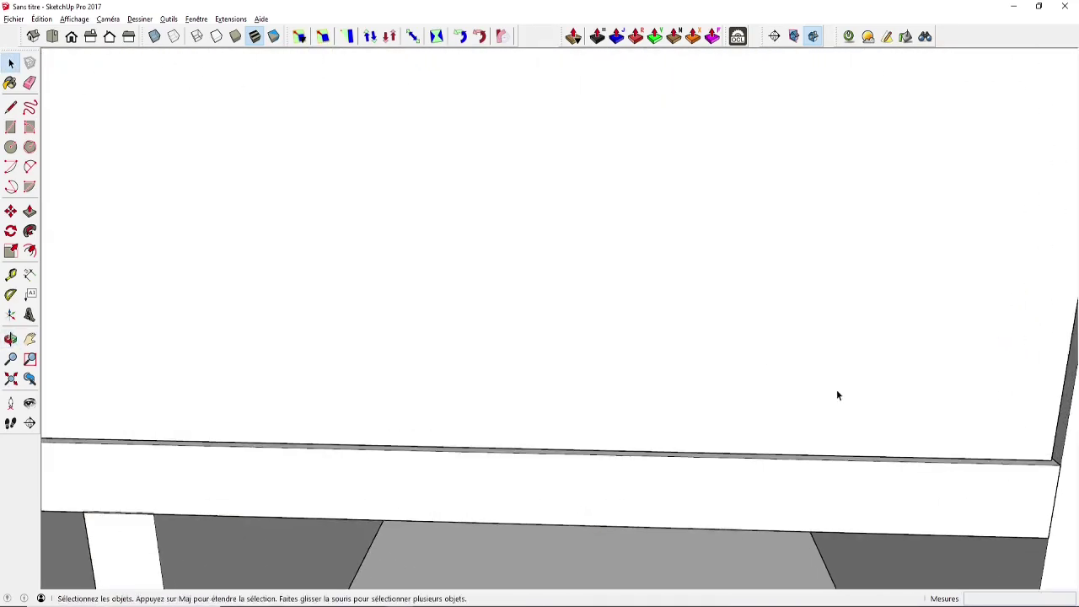
scroll(1056, 446, "down", 5)
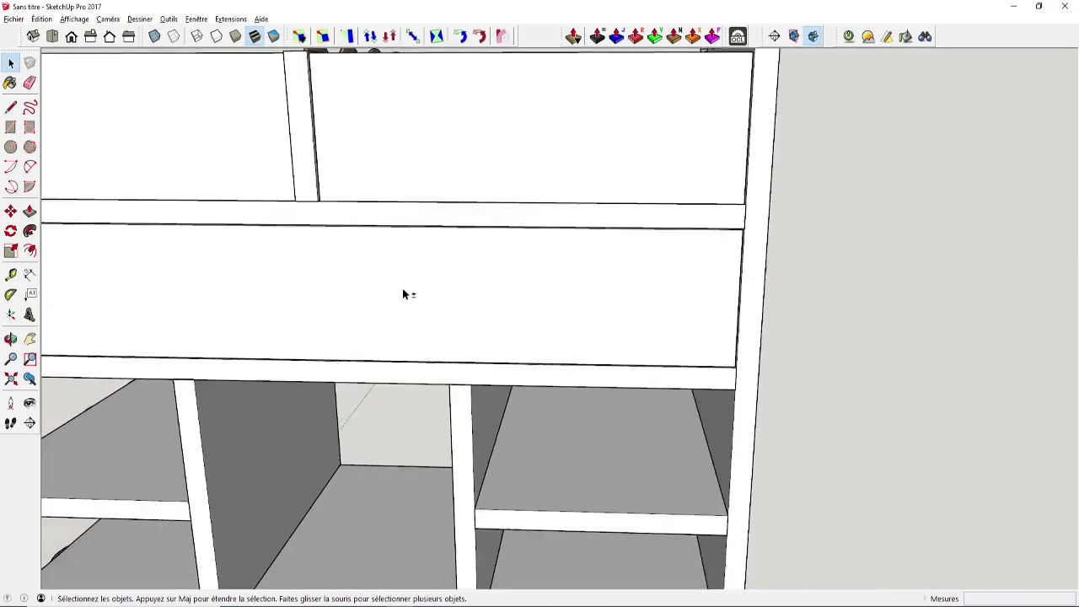
middle_click_drag(405, 292, 1073, 298, "shift")
Set the full-width drawer's width to 836 mm along the red axis with FredoScale's box stretching
middle_click_drag(831, 293, 947, 306)
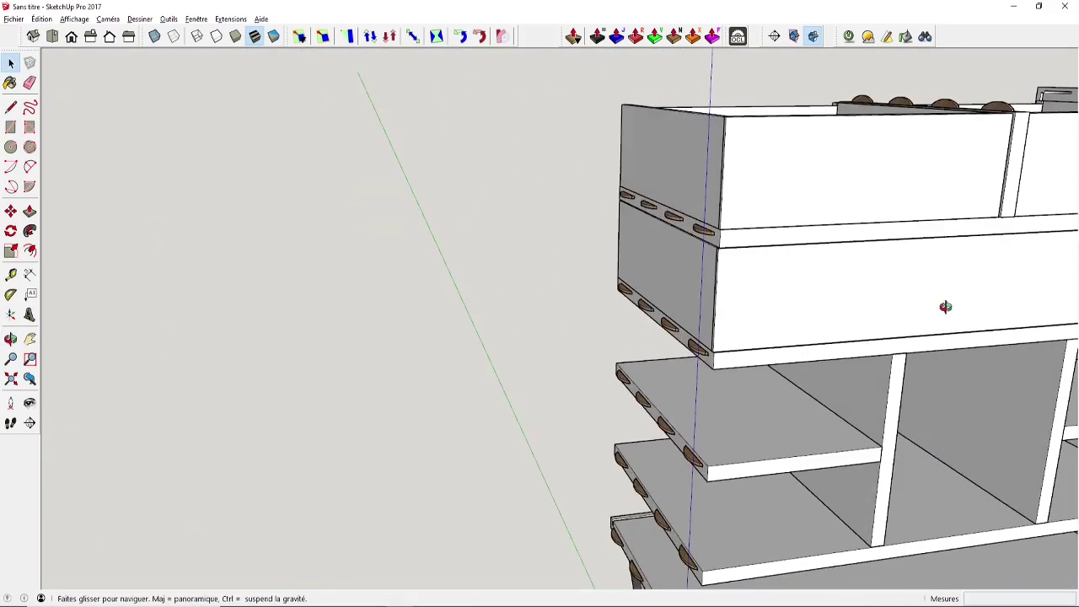
left_click(648, 262)
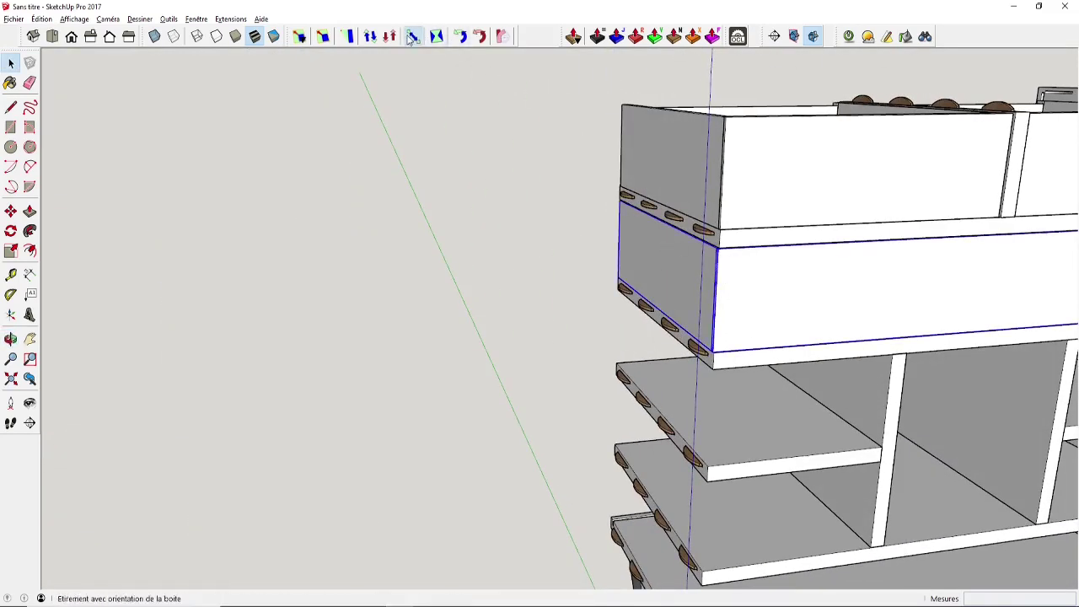
key("s")
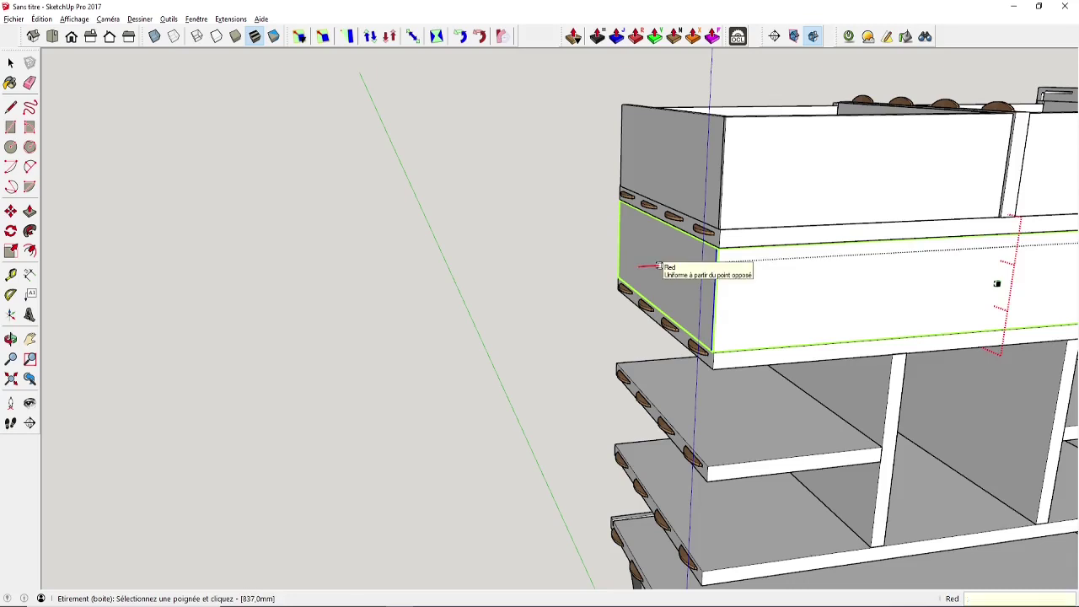
double_click(659, 266)
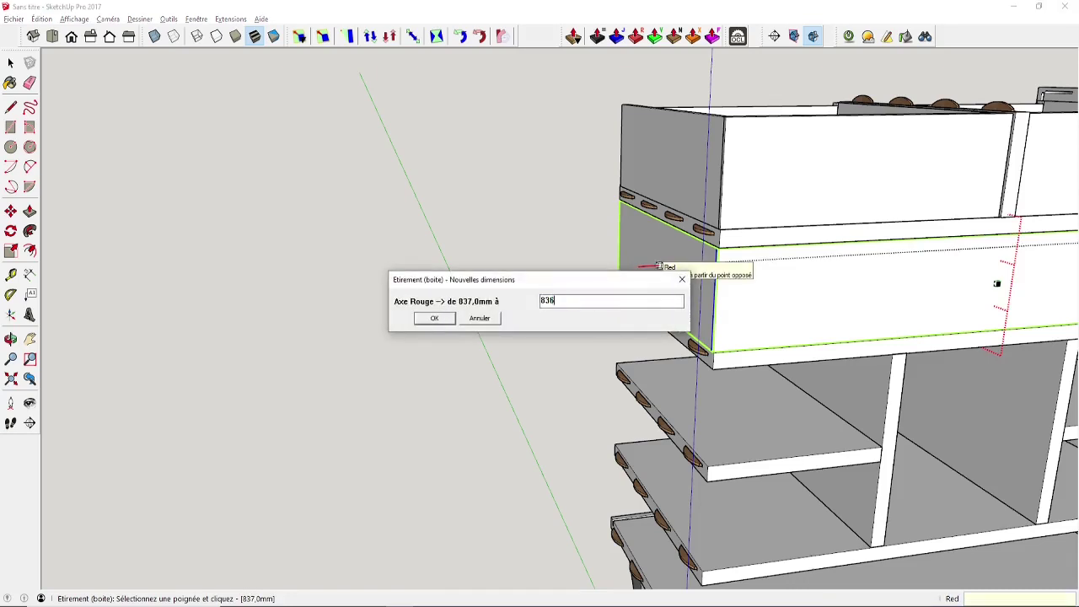
key("Return")
key("space")
scroll(649, 317, "down", 2)
Copy the full-width drawer down into the cabinet's bottom compartment, placing its lower front corner on the bottom shelf
middle_click_drag(720, 337, 677, 290)
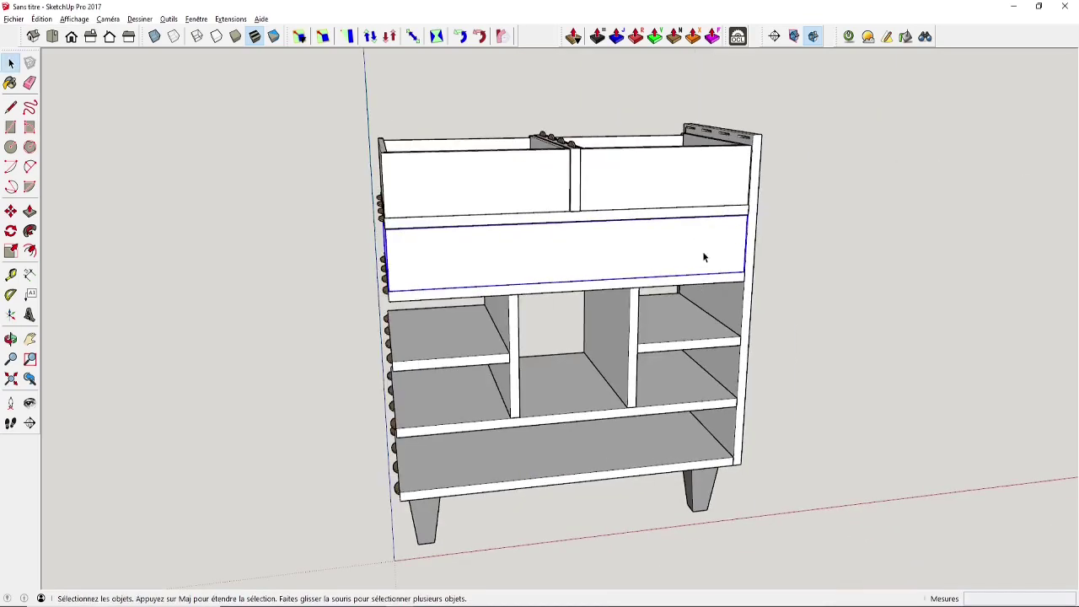
scroll(703, 251, "up", 3)
key("m")
key("ctrl")
left_click(748, 273)
left_click(731, 570)
scroll(691, 379, "down", 2)
key("space")
Copy the right-hand upper drawer down onto the small right-hand shelf of the middle section, against the side panel
left_click(721, 214)
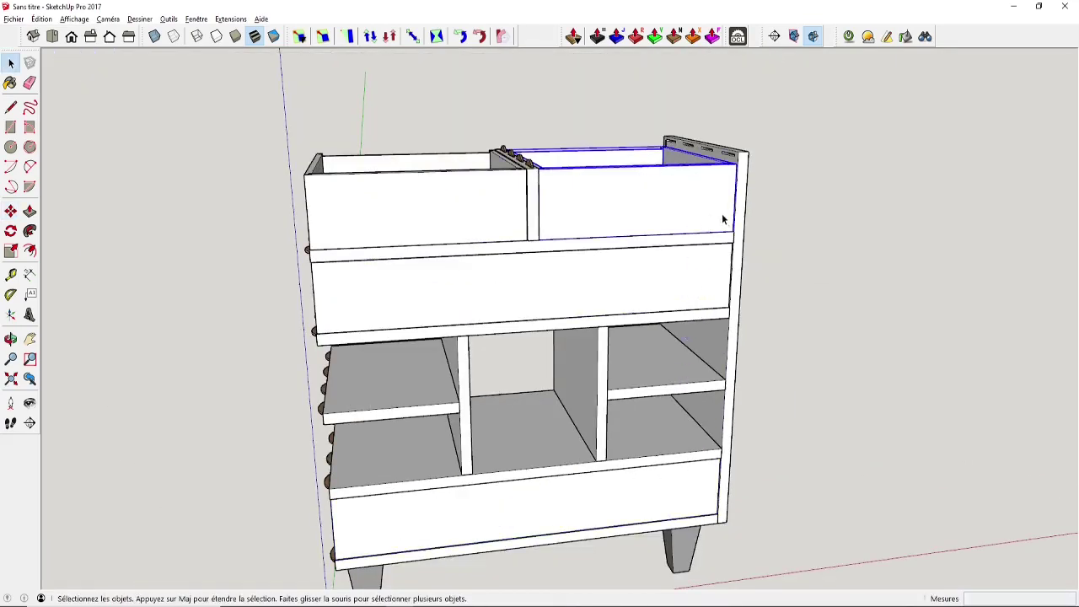
key("m")
key("ctrl")
left_click(733, 232)
left_click(725, 381)
Shorten the new drawer along the red axis with FredoScale's box stretching to the vertical divider's edge, about 264 mm wide
middle_click_drag(478, 244, 478, 227)
key("s")
left_click(520, 330)
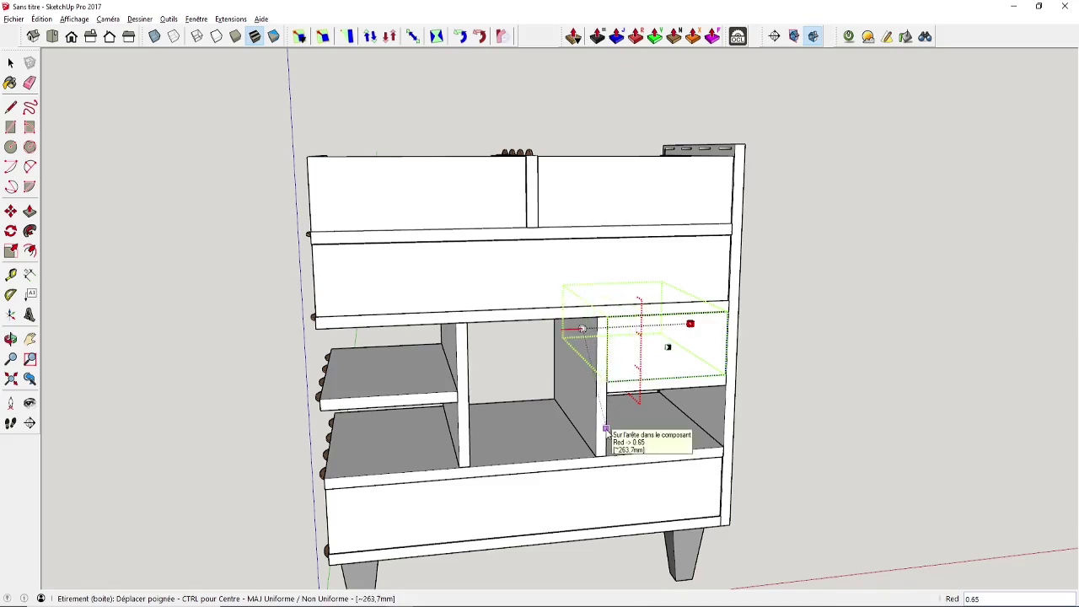
left_click(606, 428)
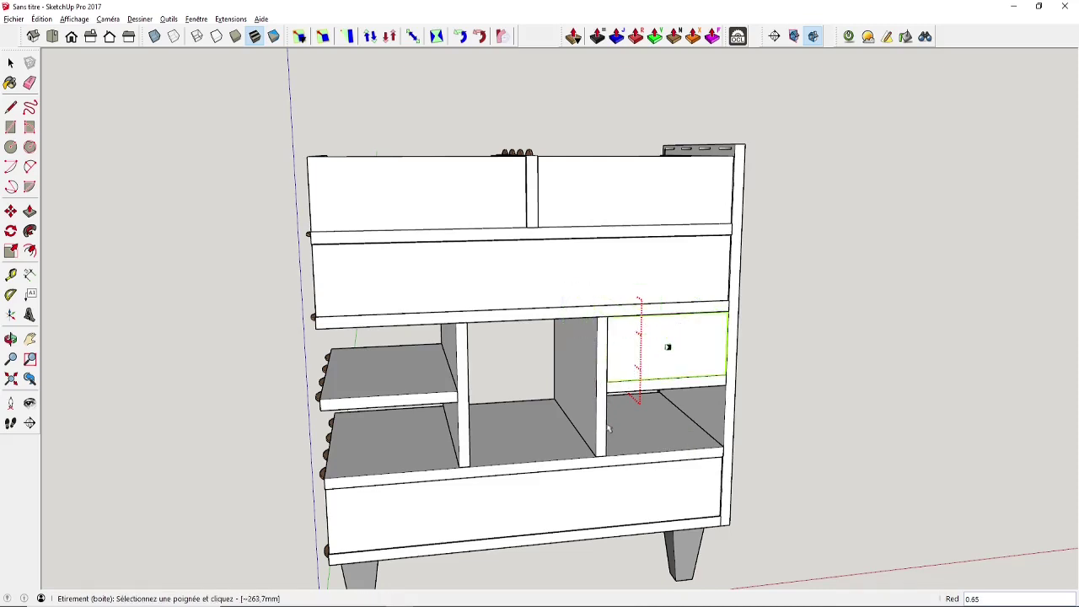
key("space")
Hide the vertical divider beside the shortened drawer in the middle section
left_click(589, 358)
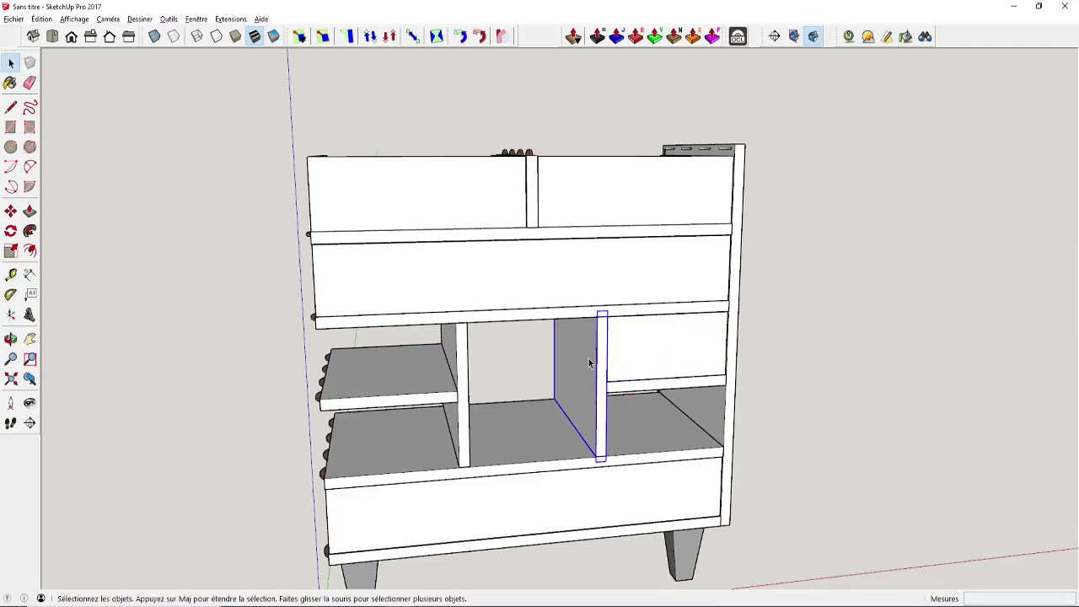
right_click(588, 358)
left_click(621, 39)
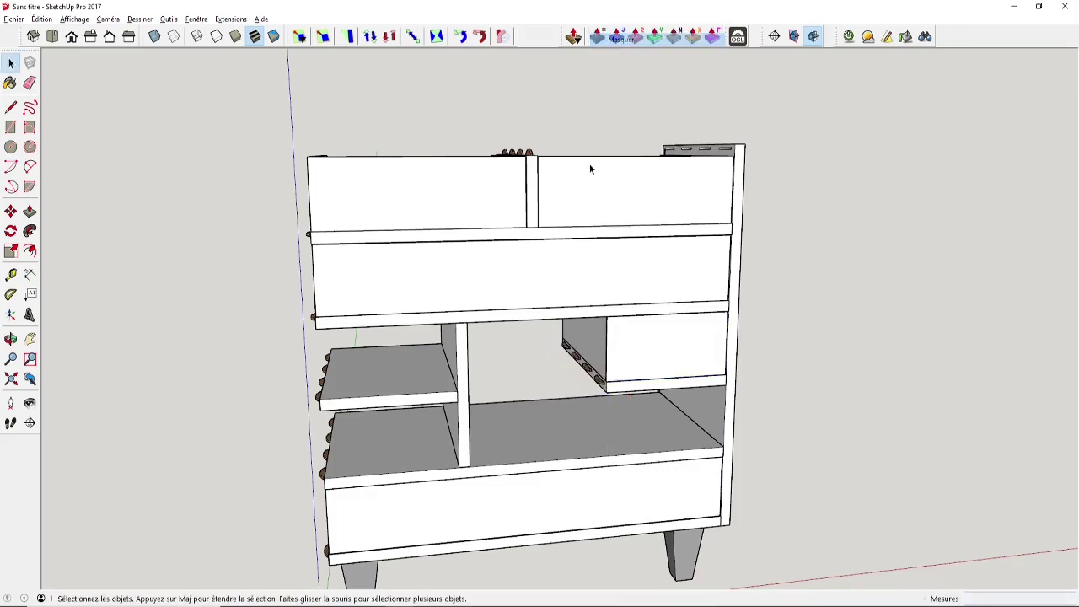
middle_click_drag(584, 378, 590, 405)
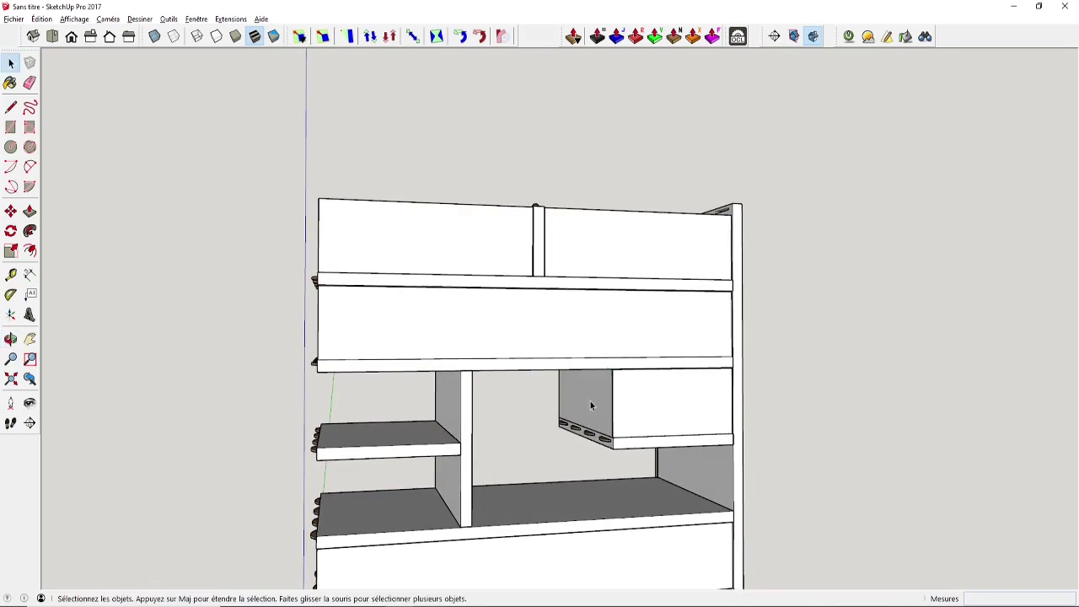
Apply a box stretch along the red axis to the small drawer below the wide drawer, with a dimension of 263.7 mm
left_click(588, 407)
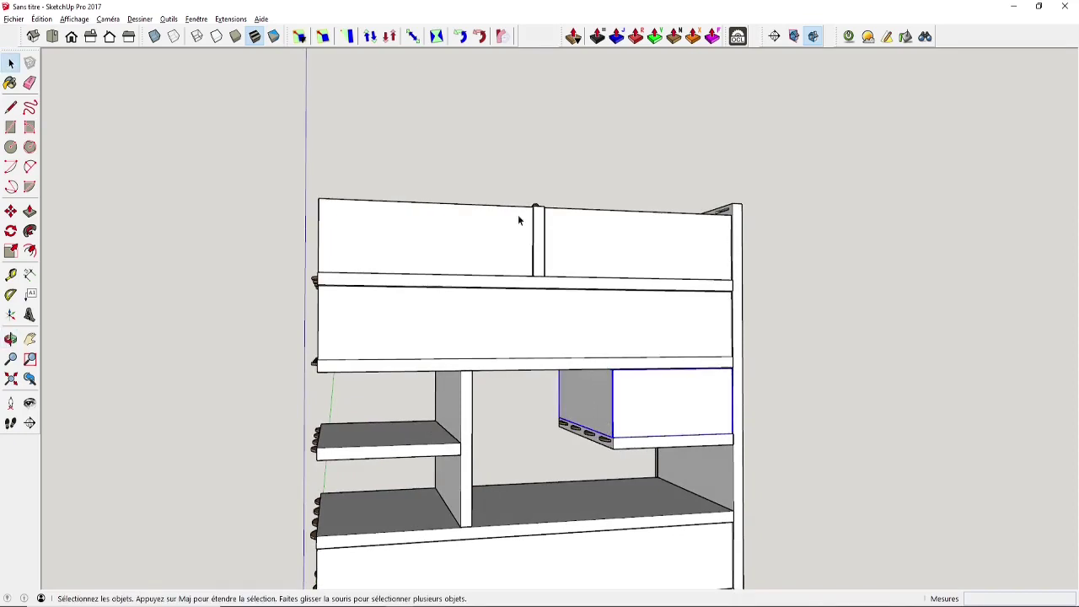
left_click(413, 39)
left_click(675, 400)
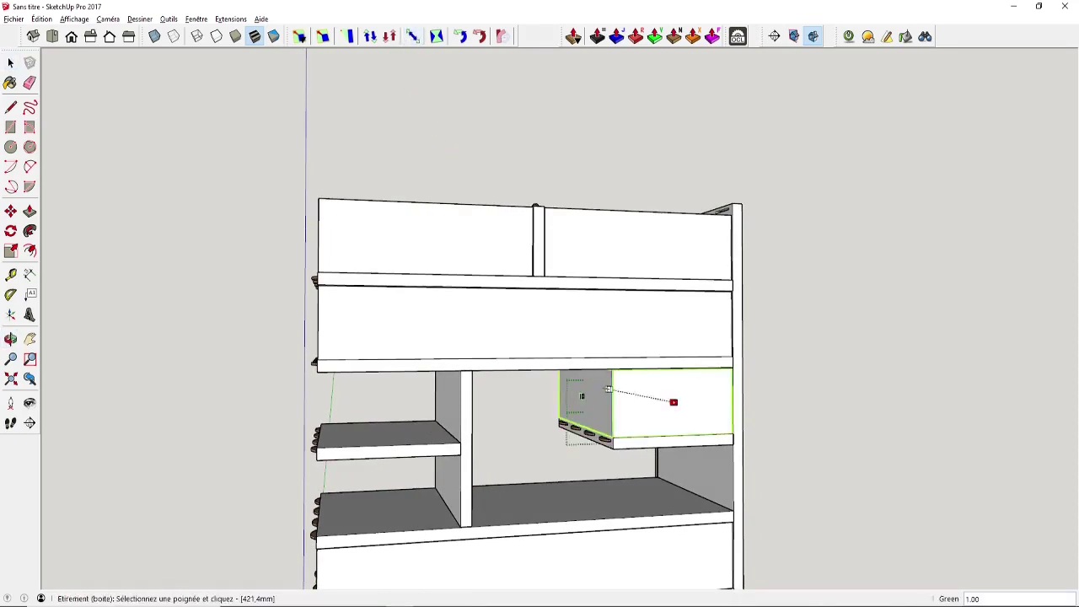
left_click(586, 399)
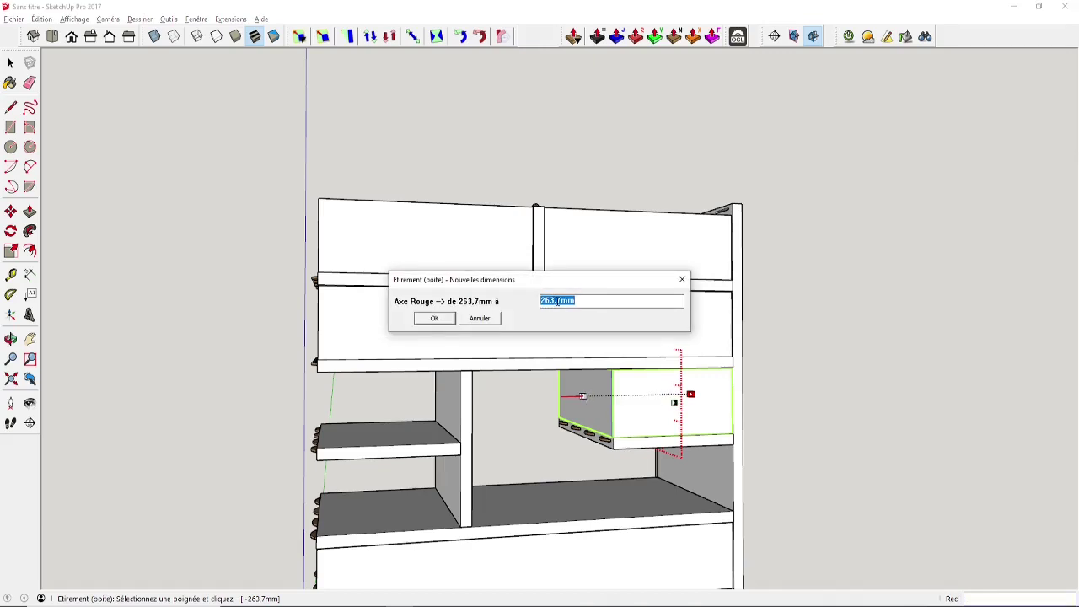
key("Return")
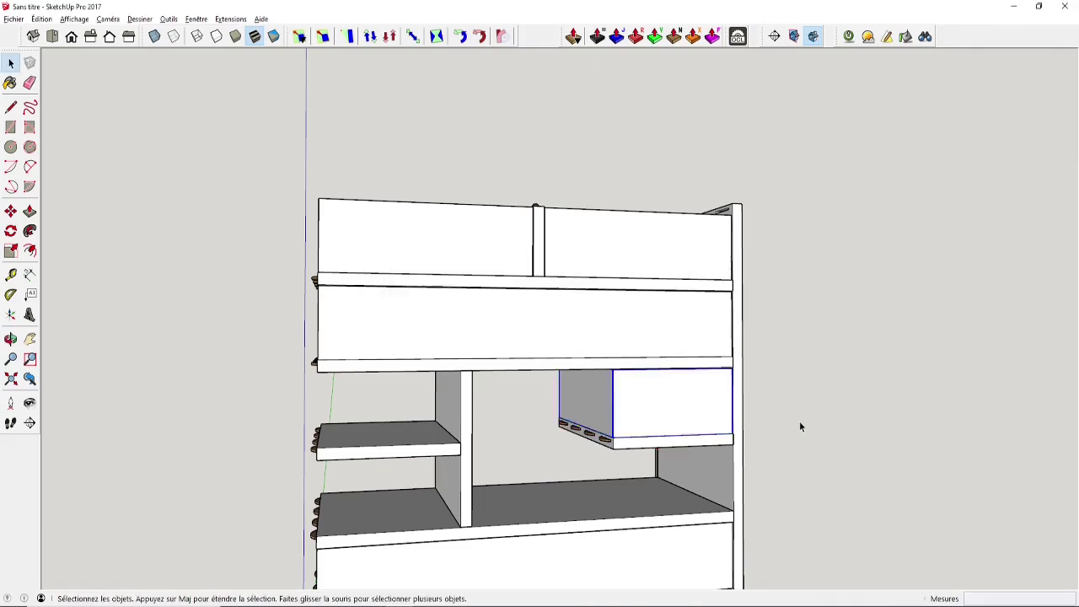
Copy the small drawer straight down into the compartment beneath it, resting on the lower shelf
key("m")
left_click(700, 422)
key("space")
Copy both small right-hand drawers together into the two compartments on the left side of the cabinet
left_click(697, 412, "shift")
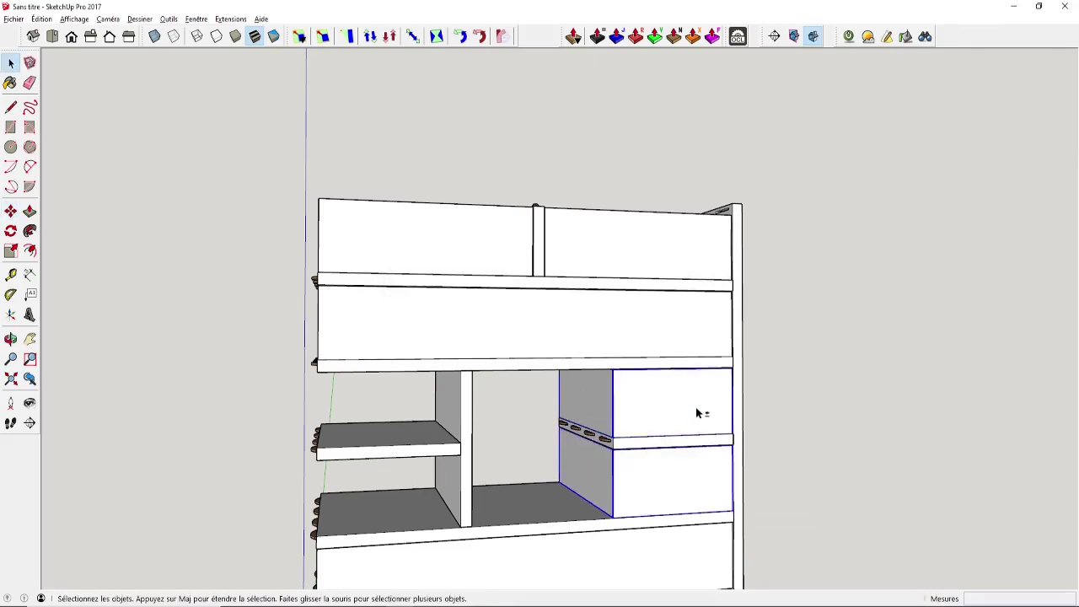
key("m")
left_click(733, 511)
key("ctrl")
left_click(463, 528)
scroll(801, 443, "down", 3)
middle_click_drag(797, 438, 803, 472)
scroll(835, 399, "down", 2)
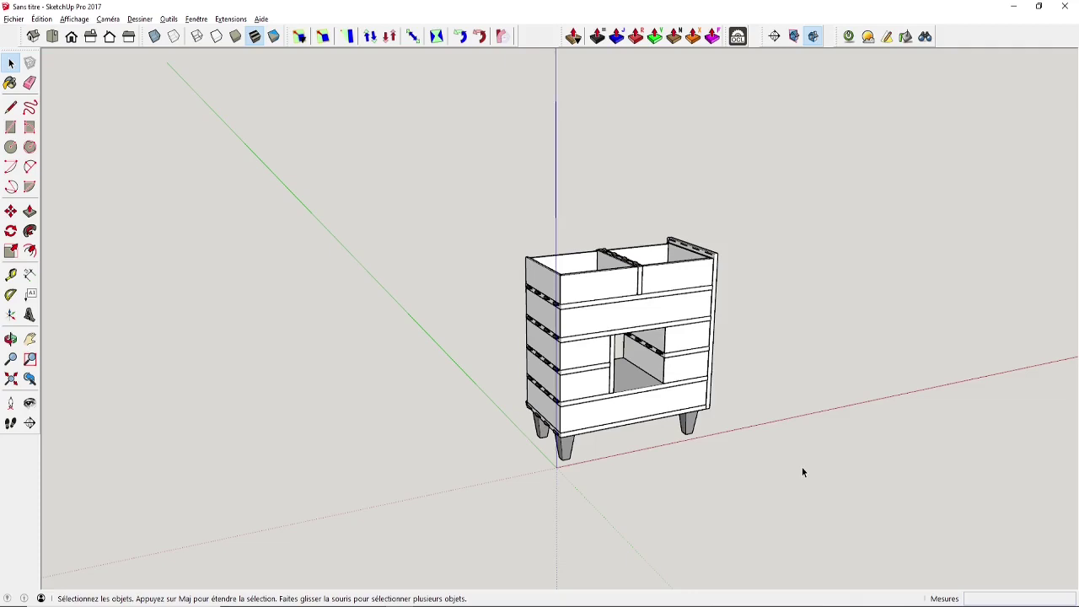
Unhide the cabinet's hidden top, left side panel and vertical divider
key("shift+h")
middle_click_drag(593, 314, 478, 186)
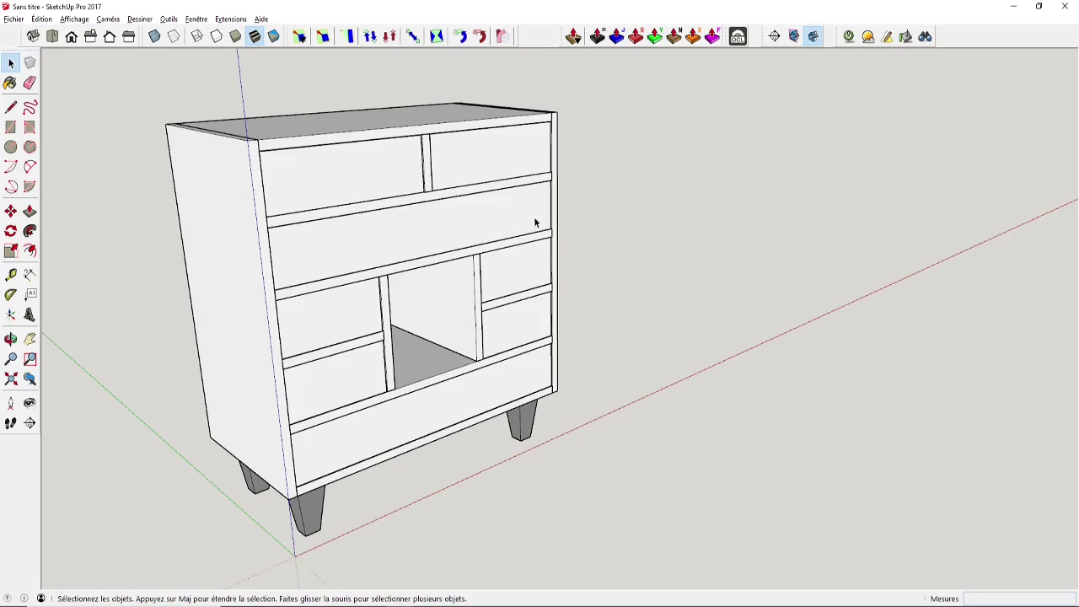
middle_click_drag(428, 156, 447, 200)
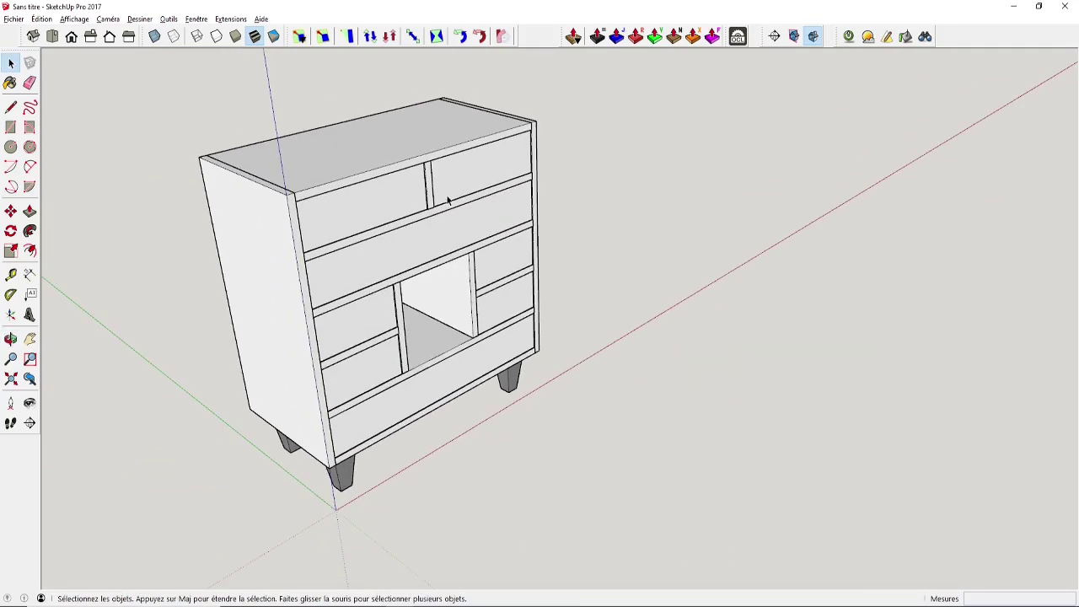
Paint the cabinet top, horizontal shelves, upper divider and right niche divider with the AniégréH wood from the BoisJosé collection
key("b")
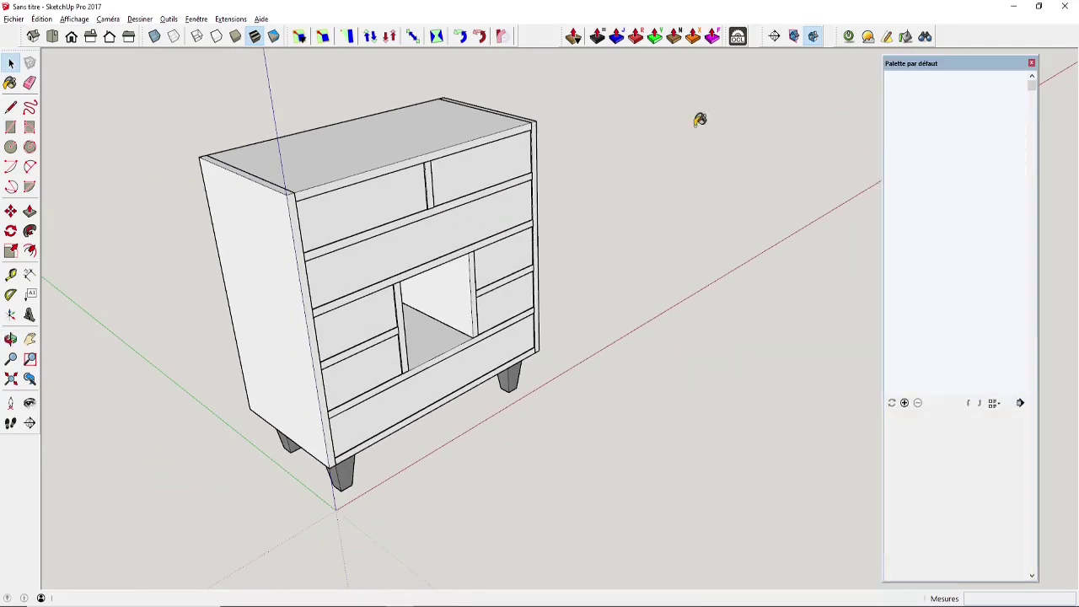
left_click(960, 188)
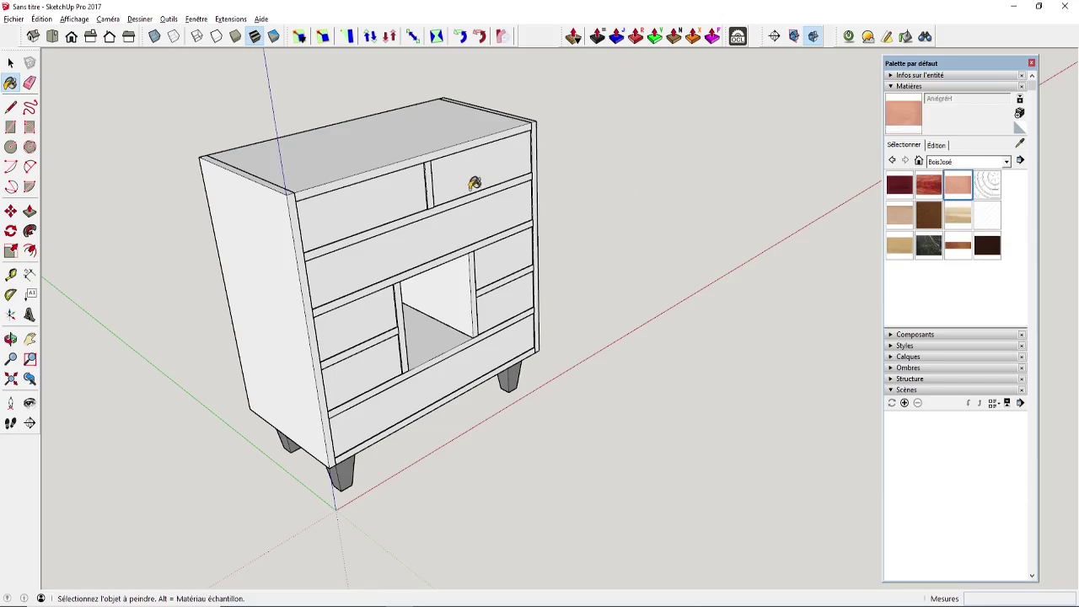
left_click(413, 151)
left_click(428, 172)
left_click(440, 207)
left_click(479, 246)
left_click(475, 276)
left_click(488, 288)
left_click(505, 326)
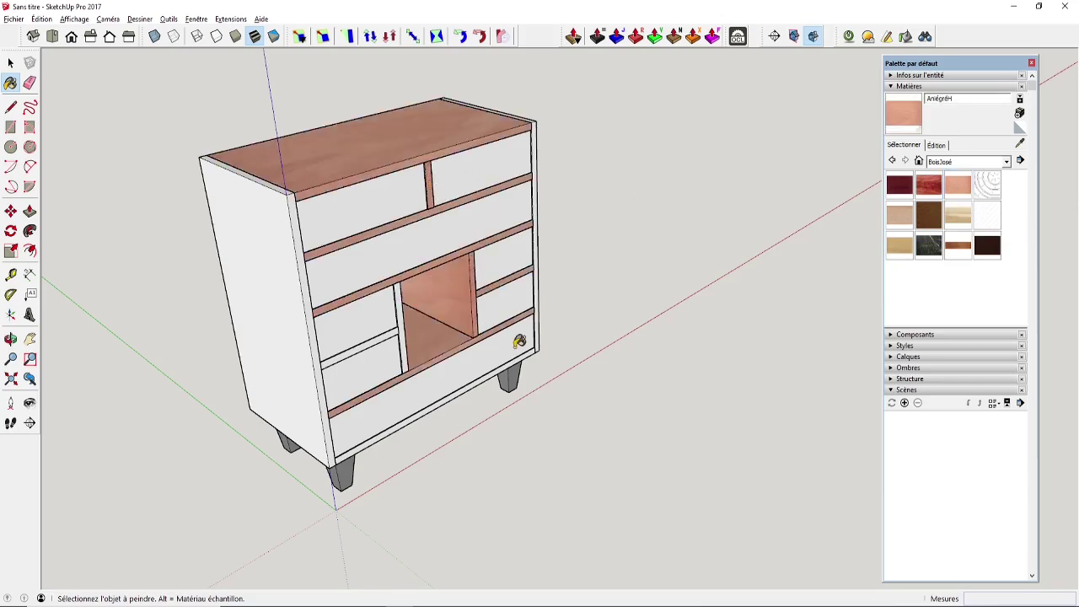
Paint the remaining side panels, left divider, left shelf and all drawers with the same AniégréH wood
left_click(535, 333)
left_click(387, 317)
left_click(359, 371)
left_click(417, 245)
left_click(504, 269)
left_click(363, 202)
left_click(481, 169)
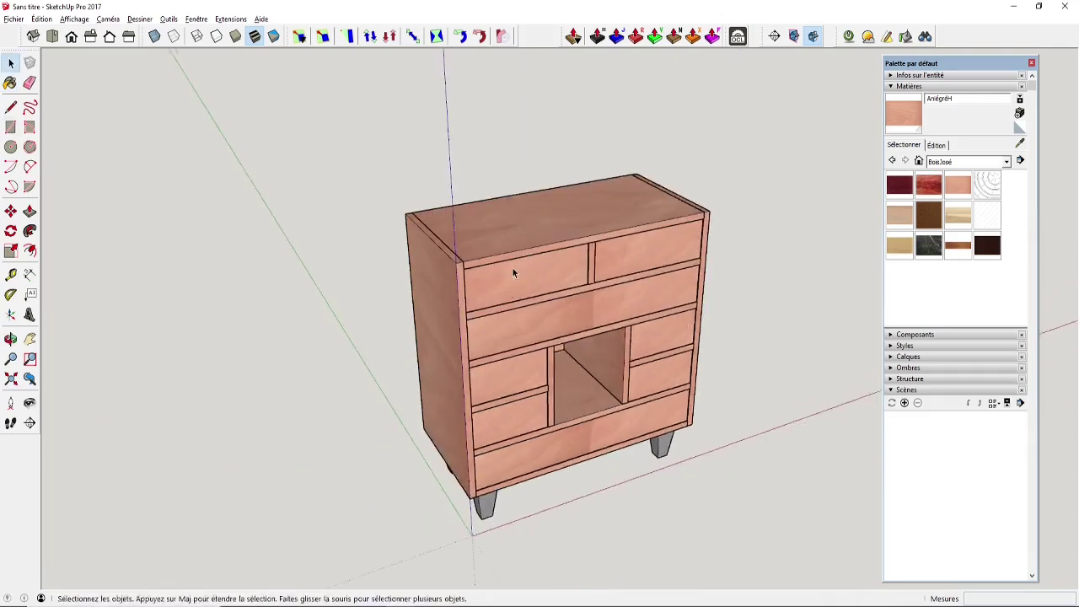
Select the cabinet's left side panel
scroll(513, 272, "up", 3)
middle_click_drag(513, 272, 550, 190)
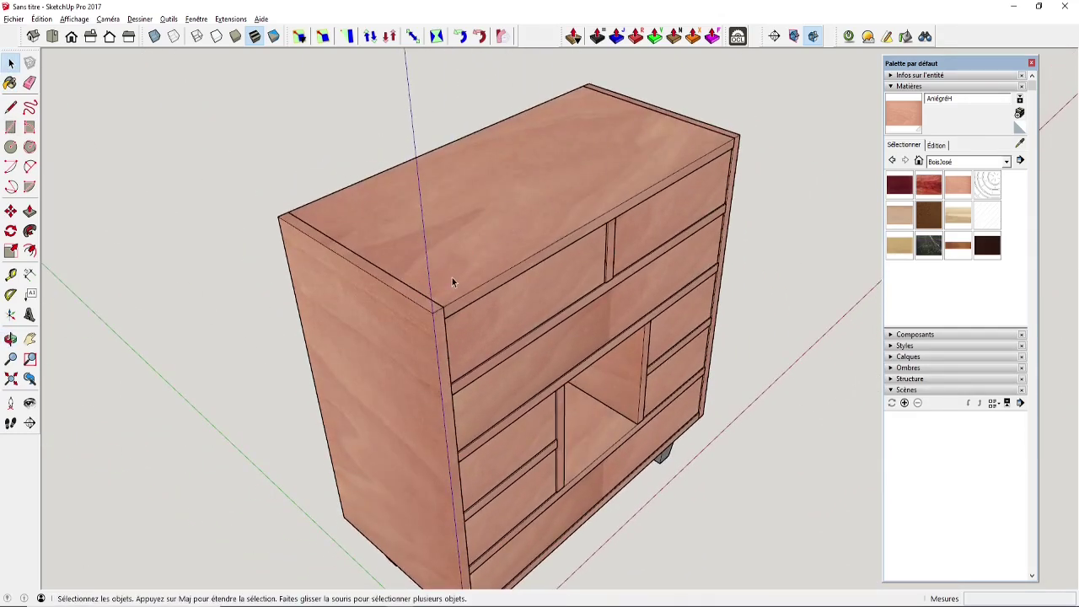
middle_click_drag(452, 277, 402, 307)
left_click(402, 306)
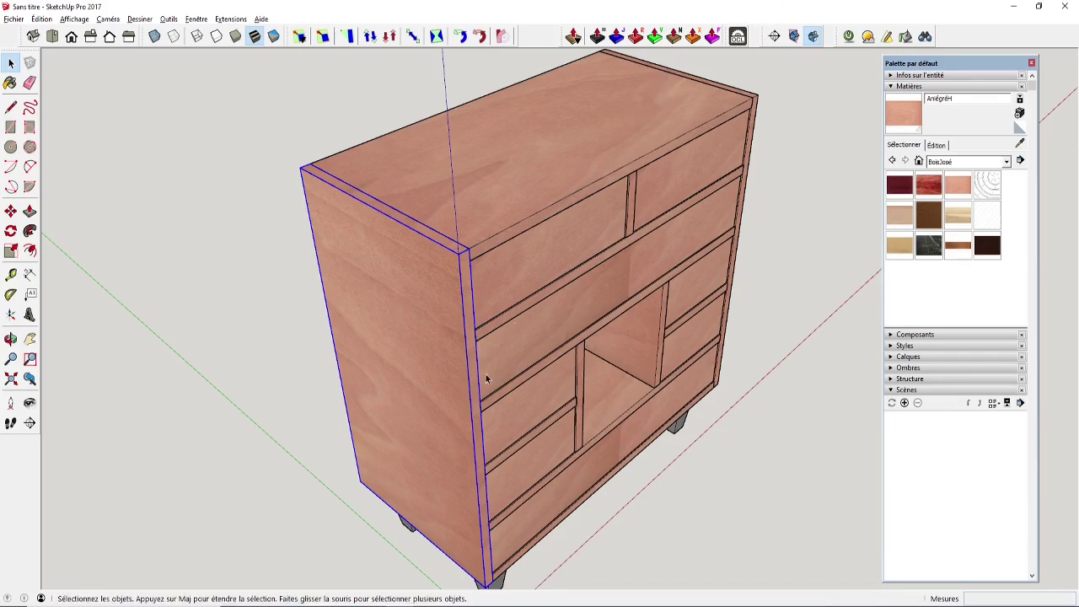
right_click(426, 352)
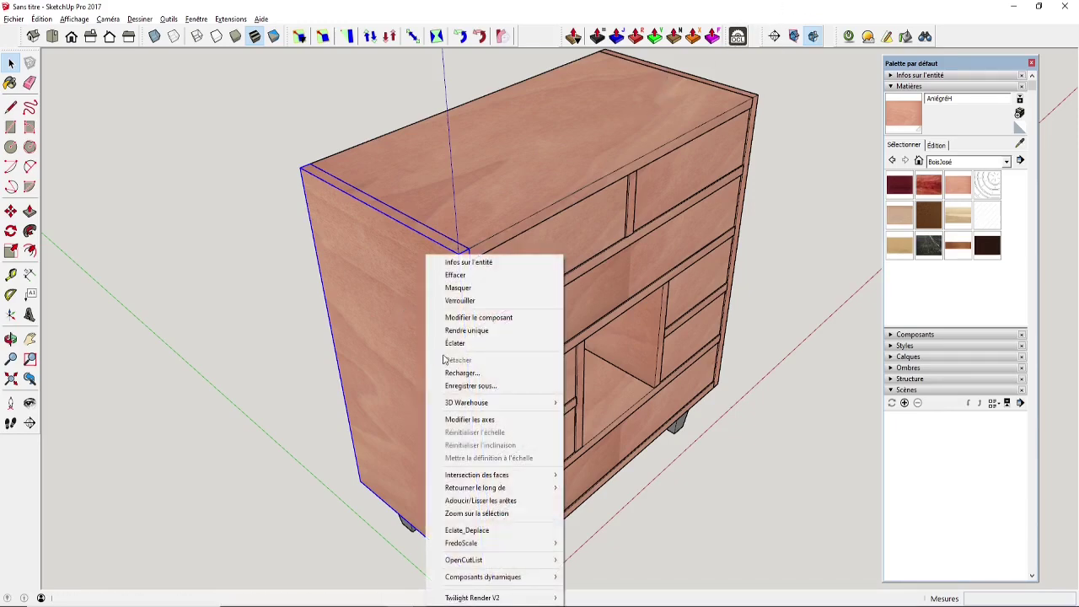
left_click(463, 420)
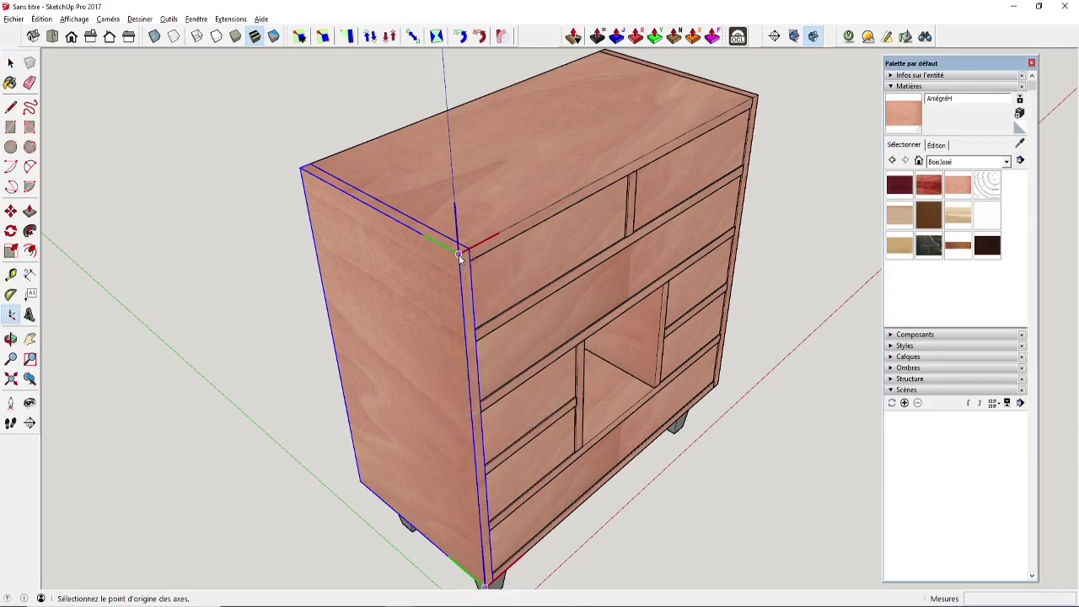
key("space")
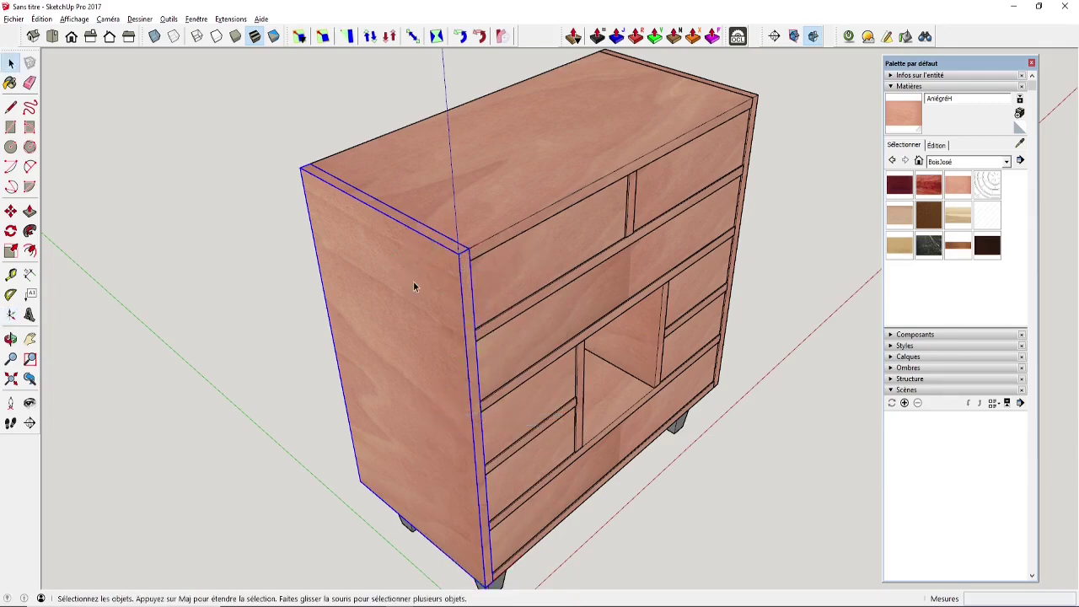
Reorient the left side panel's component axes with the origin at its upper front corner and red down the front edge
right_click(414, 281)
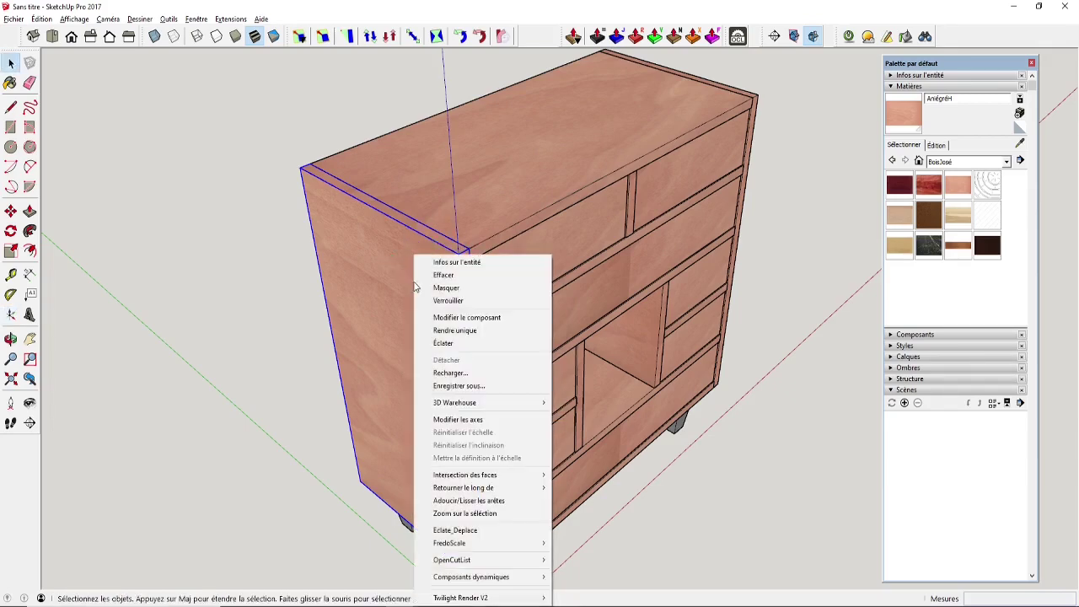
left_click(484, 426)
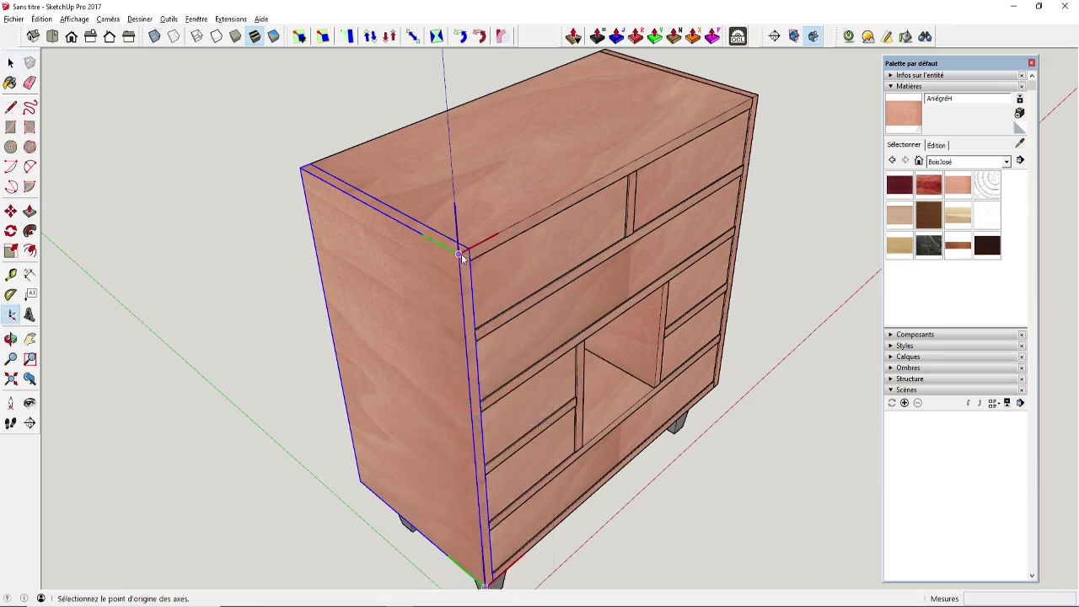
left_click(458, 253)
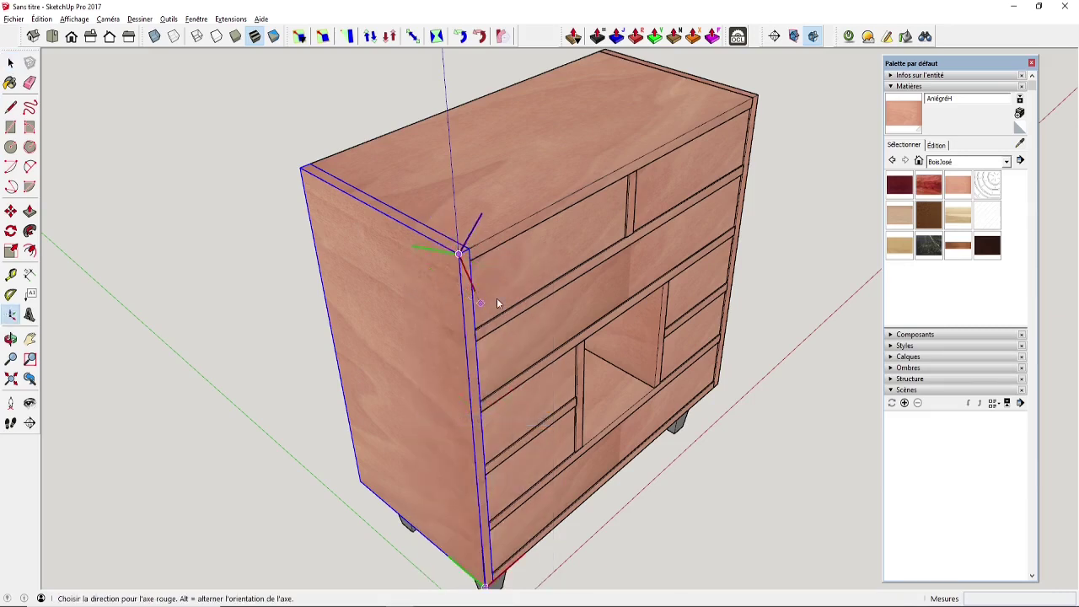
left_click(466, 346)
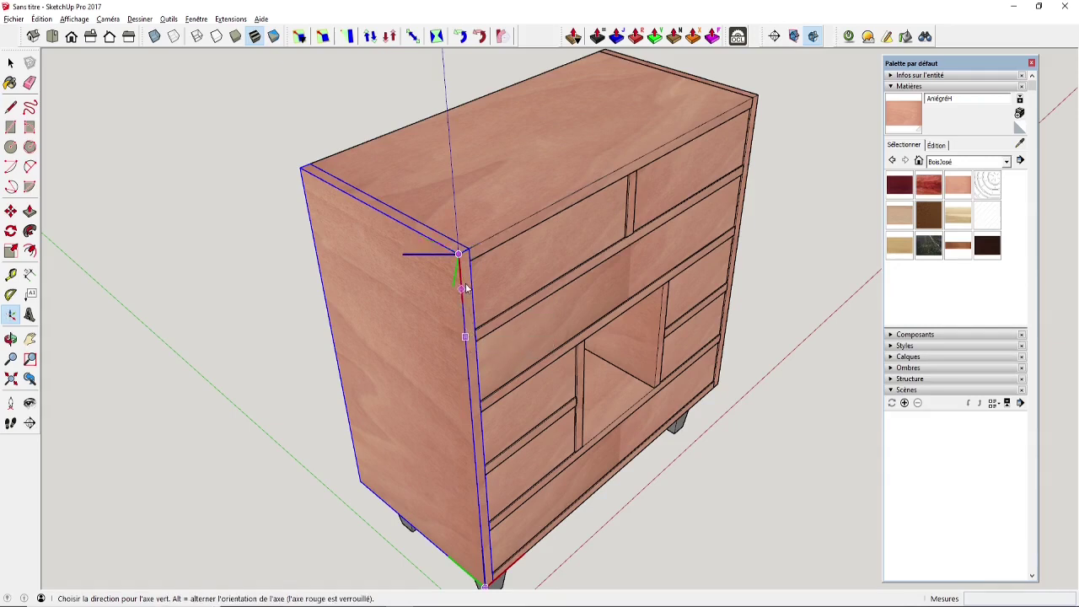
key("space")
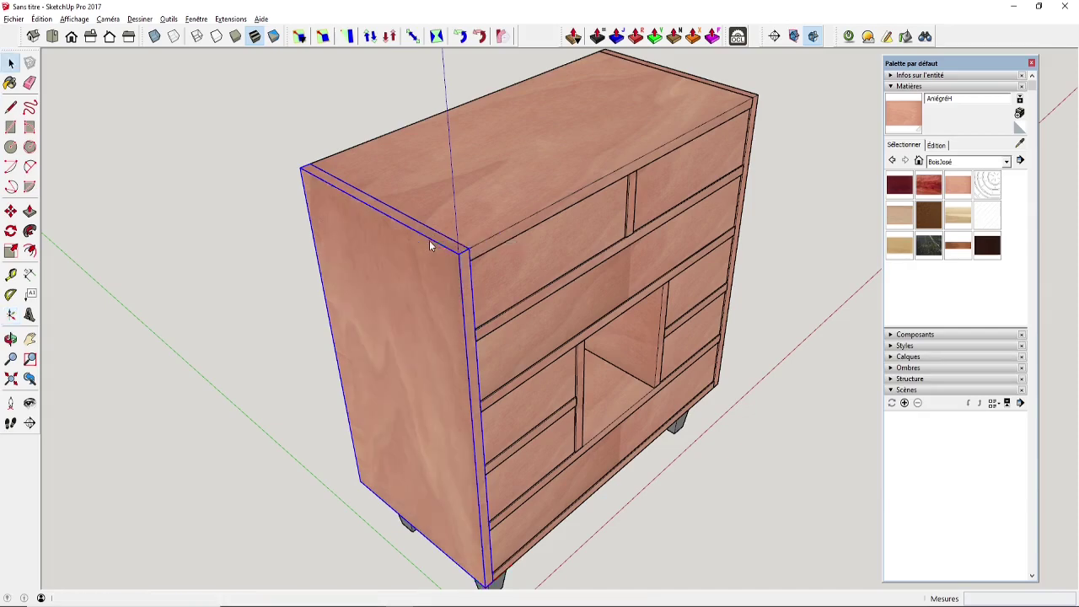
Inspect the upper-left drawer and the divider between the two upper drawers by opening their components
middle_click_drag(625, 261, 515, 244)
left_click(528, 196)
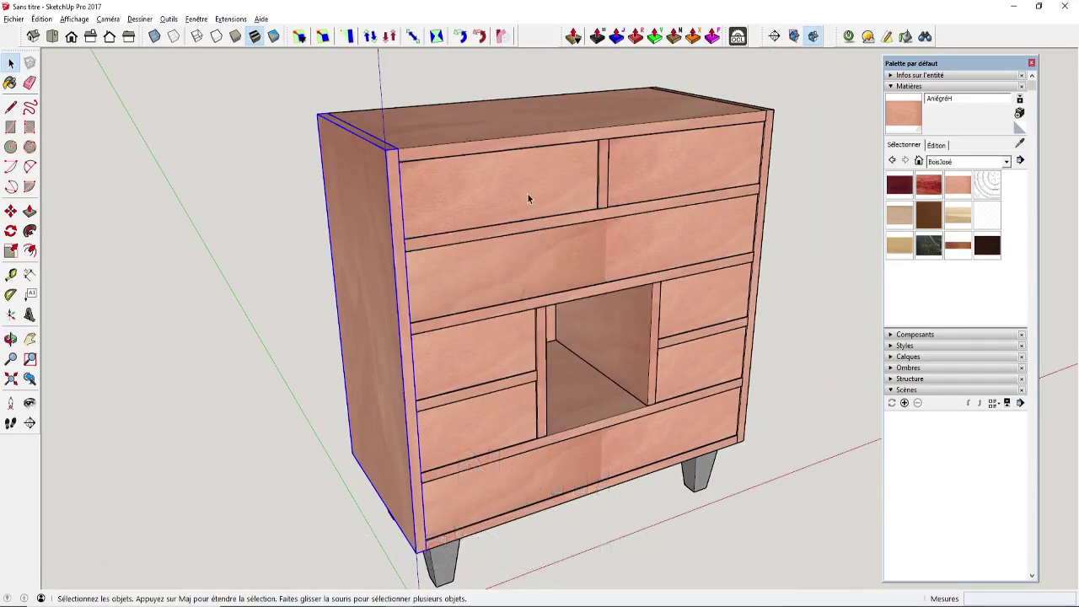
double_click(528, 194)
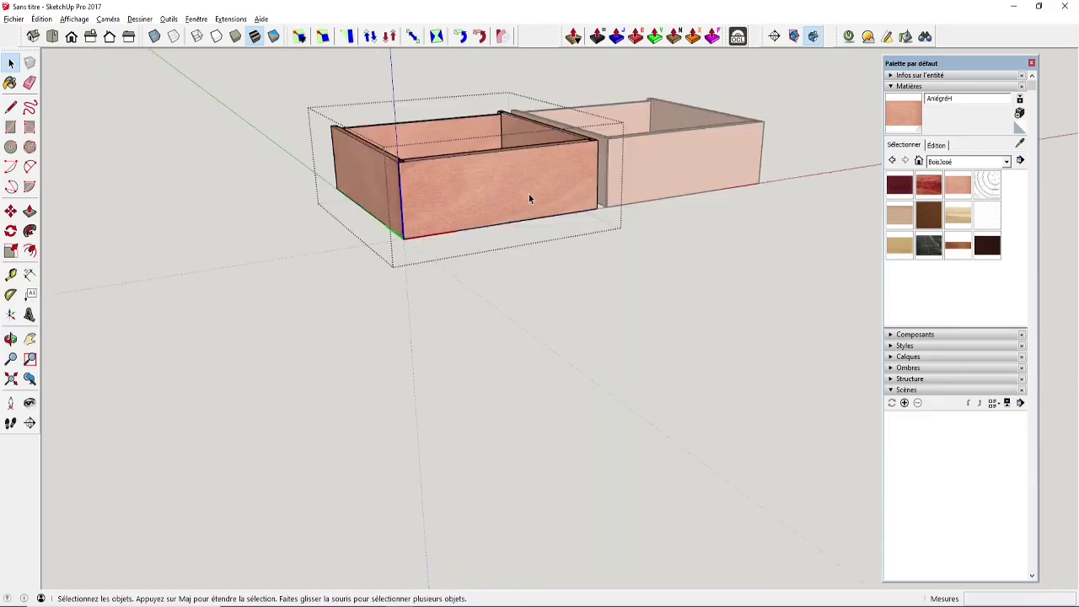
middle_click_drag(529, 194, 565, 235)
left_click(785, 302)
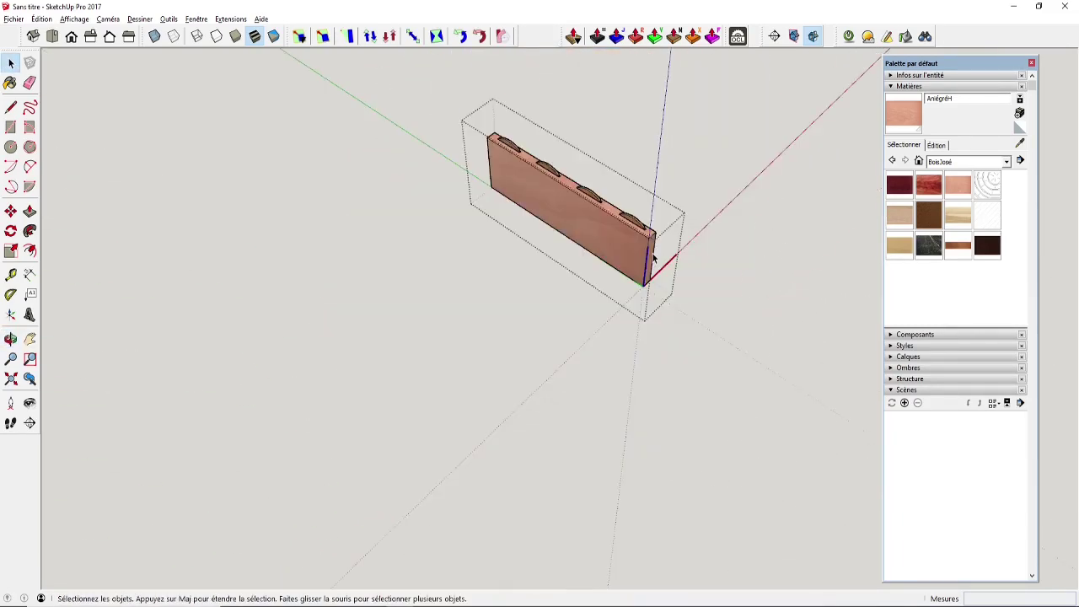
middle_click_drag(645, 253, 683, 278)
left_click(787, 313)
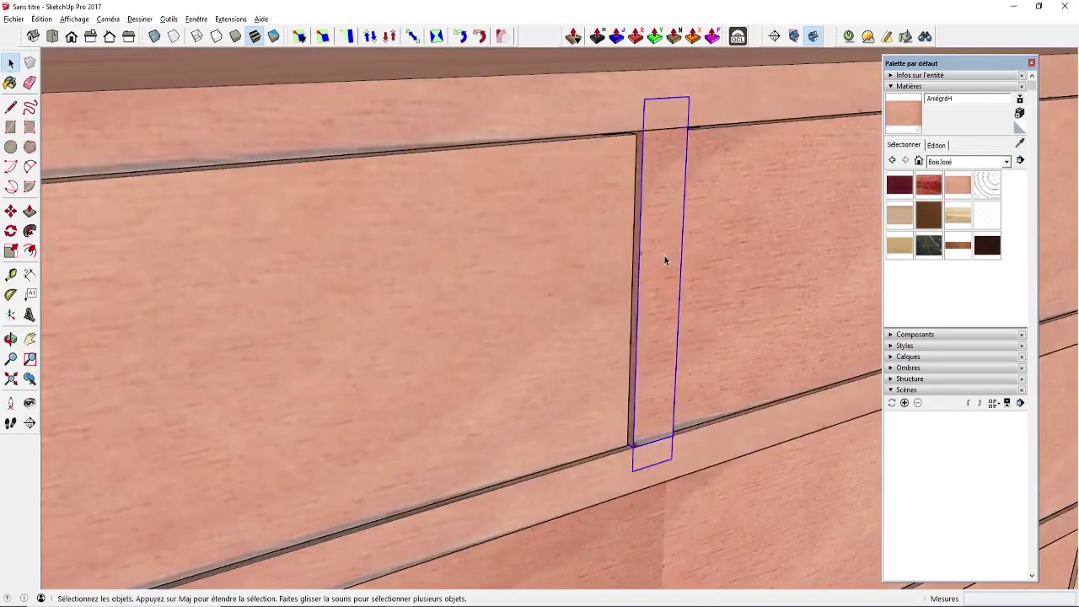
Reorient the upper divider's component axes with the origin at its lower front corner and the red axis up its front edge
key("shift+a")
left_click(633, 447)
left_click(637, 373)
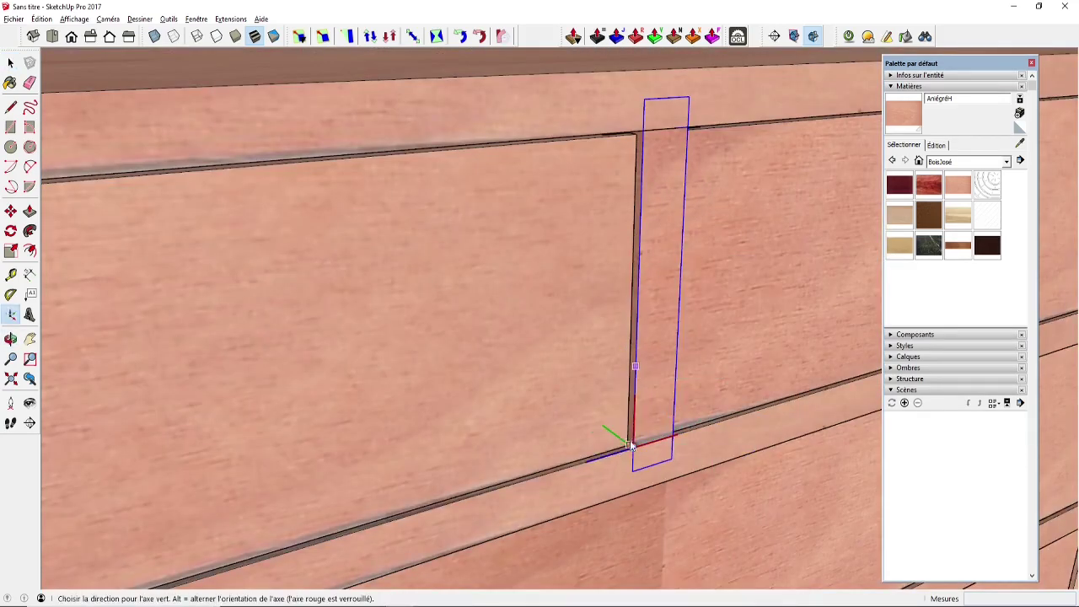
scroll(614, 429, "up", 5)
scroll(833, 458, "down", 5)
middle_click_drag(278, 181, 426, 168, "shift")
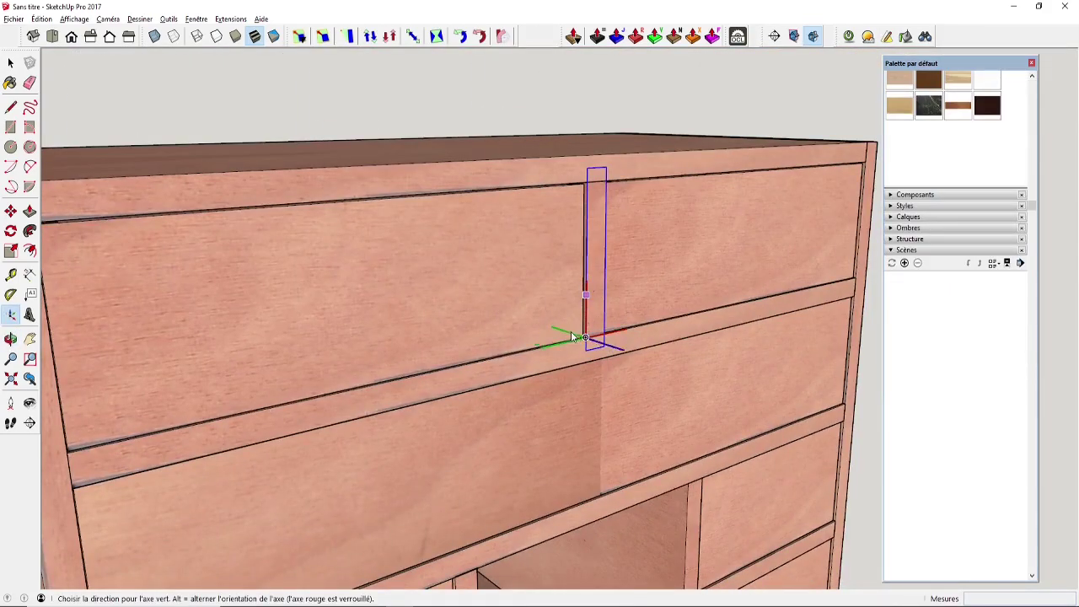
scroll(590, 354, "up", 3)
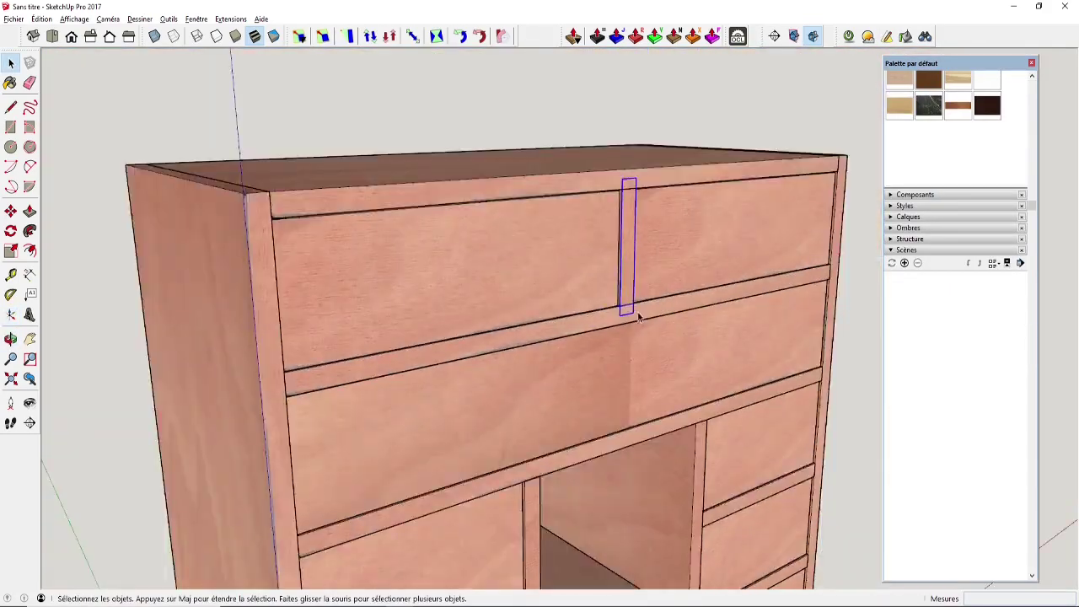
Reorient the right niche divider's axes from its upper front corner, with red down the front edge and green along the depth
right_click(661, 86)
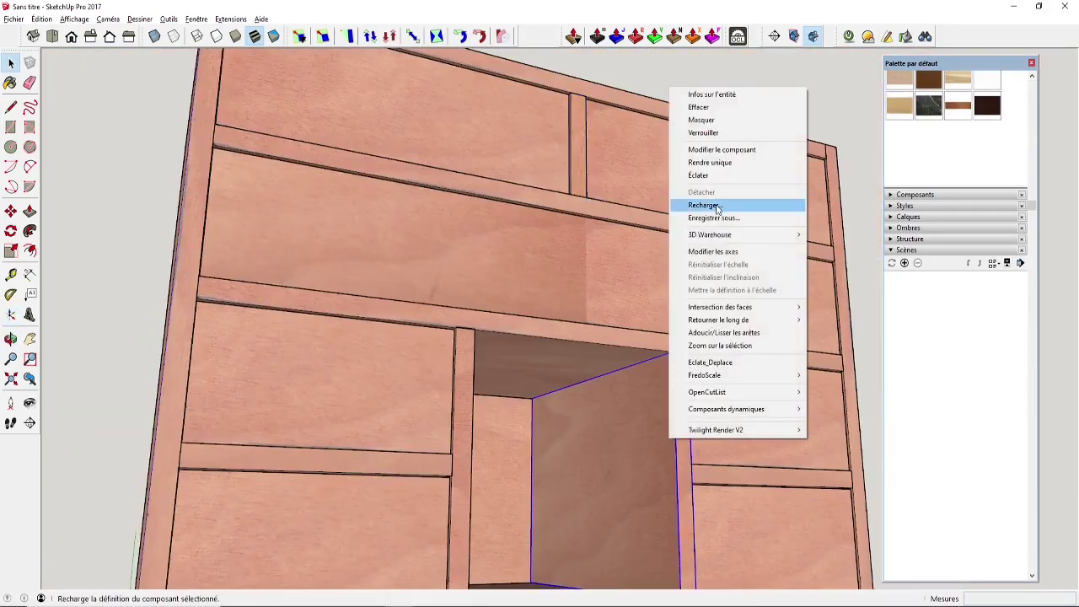
left_click(713, 207)
left_click(639, 441)
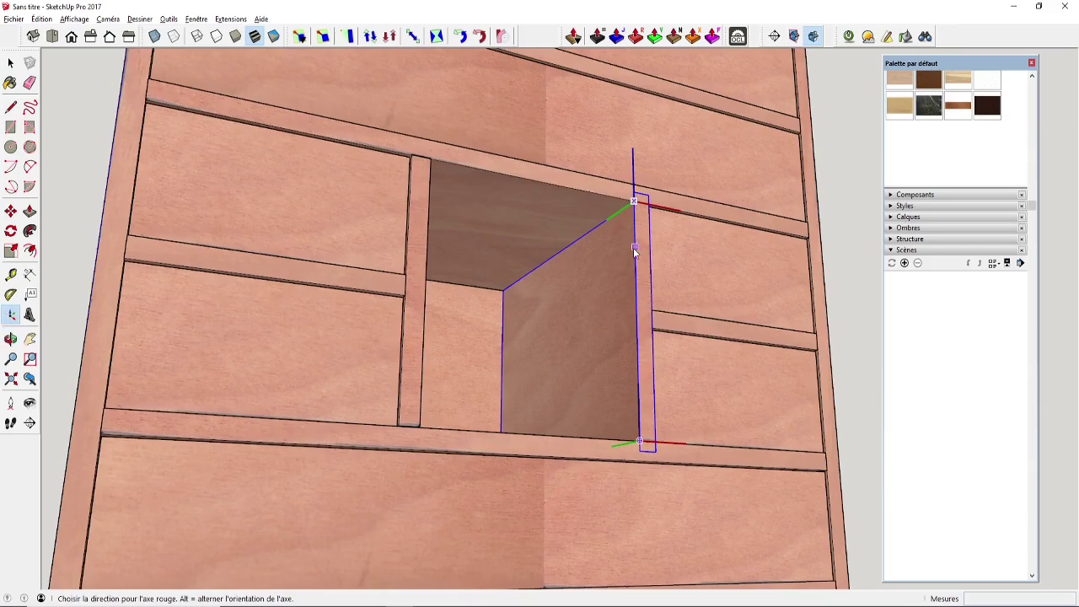
left_click(636, 256)
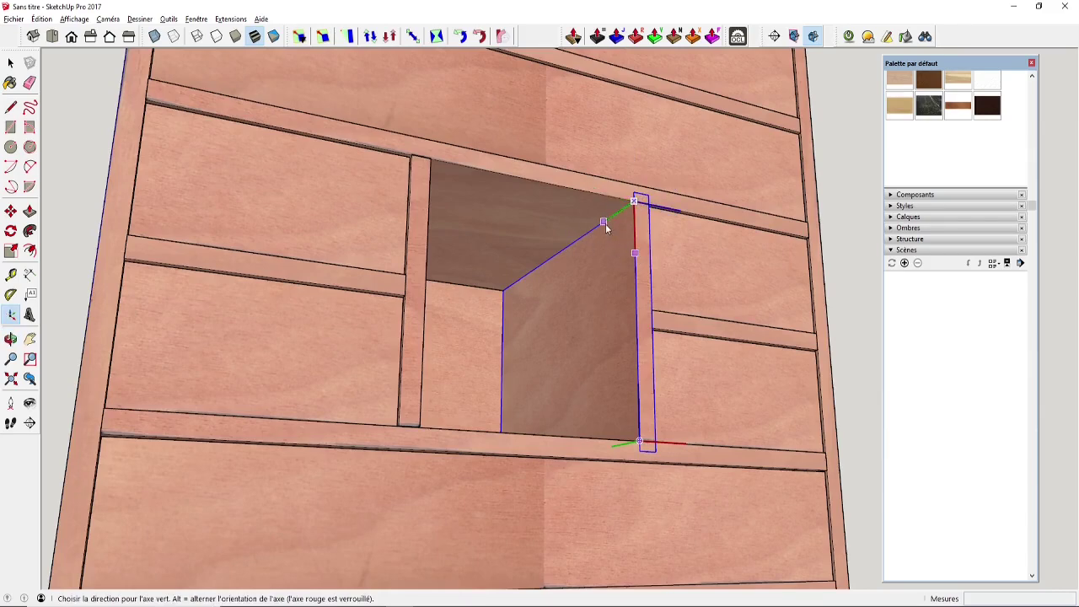
left_click(606, 222)
middle_click_drag(603, 298, 621, 445)
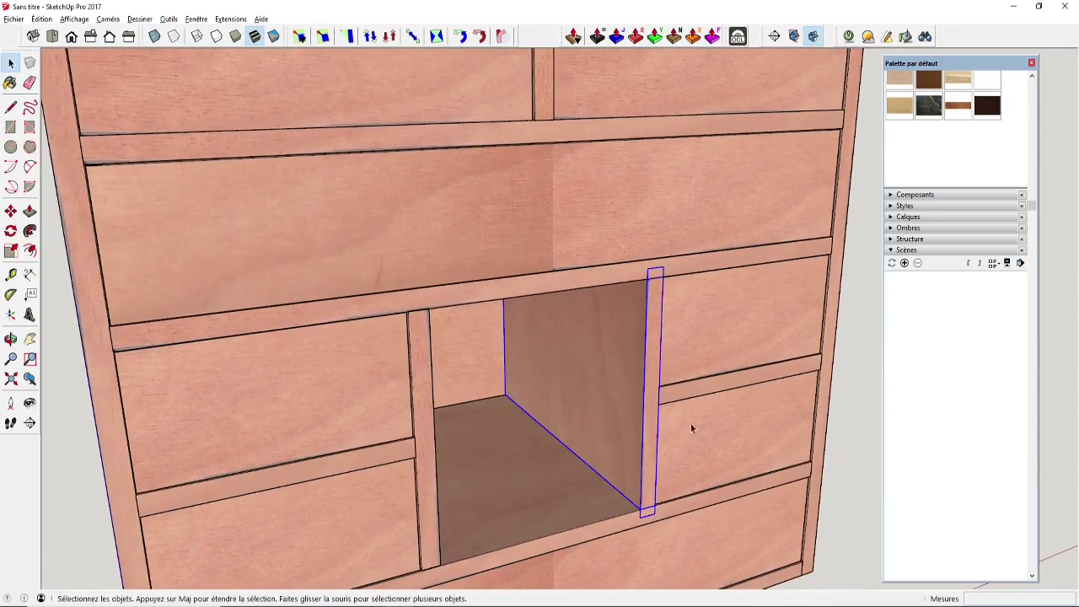
Open the wide drawer above the niche down to its front panel and select the panel's front face
scroll(690, 423, "down", 6)
mouse_move(628, 371)
middle_mouse_down()
mouse_move(610, 344)
mouse_move(607, 286)
mouse_move(626, 314)
mouse_move(601, 318)
mouse_move(559, 386)
mouse_move(716, 356)
mouse_move(579, 362)
mouse_move(581, 351)
mouse_move(445, 343)
middle_mouse_up()
left_click(607, 287)
double_click(605, 288)
left_click(510, 341)
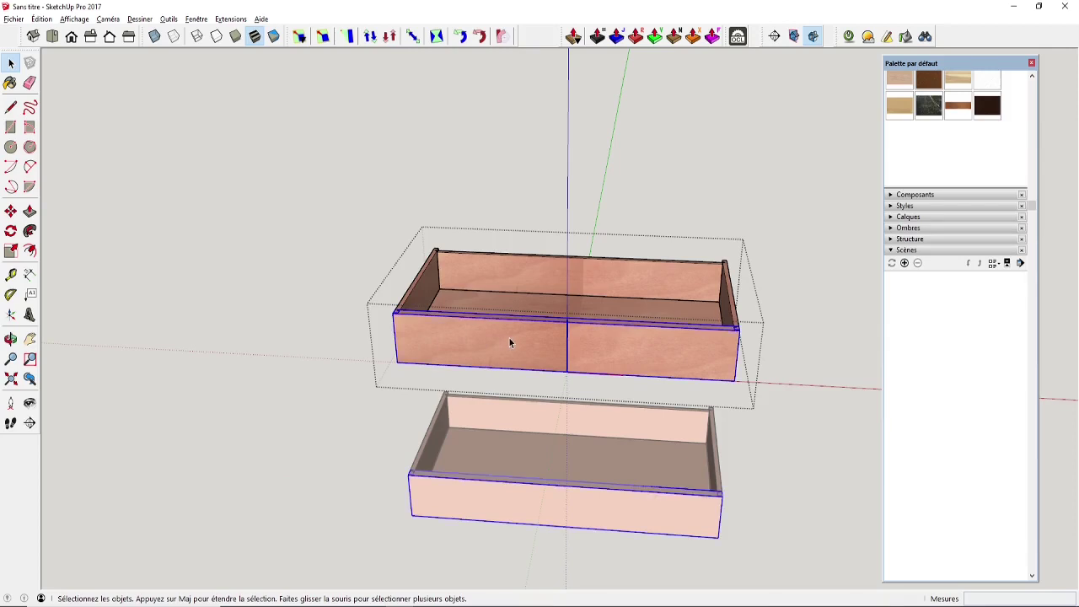
double_click(510, 338)
left_click(517, 339)
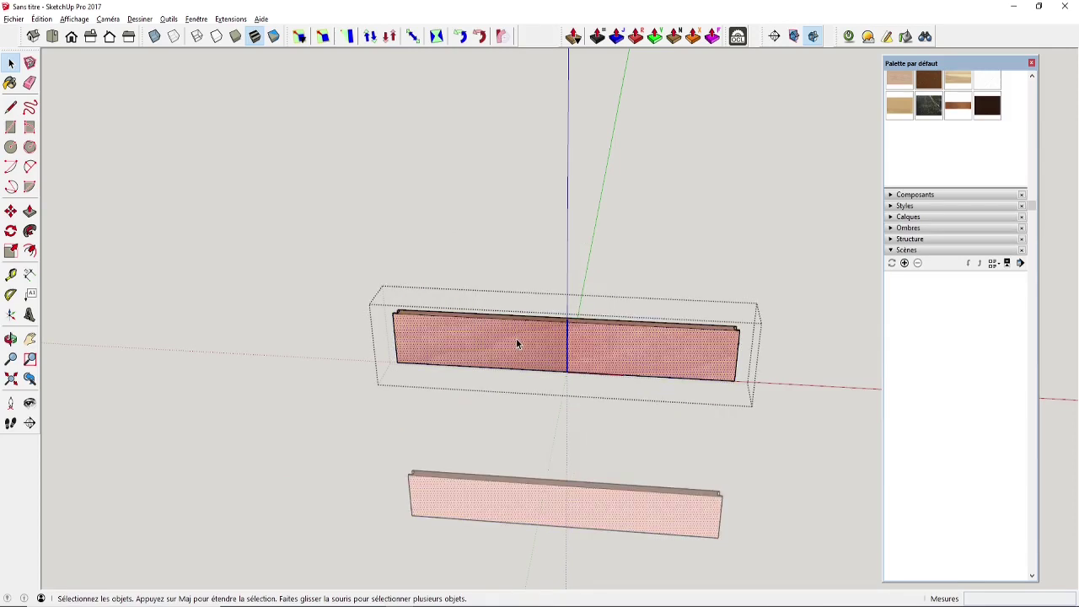
Paint the selected drawer front face with the Cuir material and repaint it directly with AniégréH
scroll(885, 268, "up", 3)
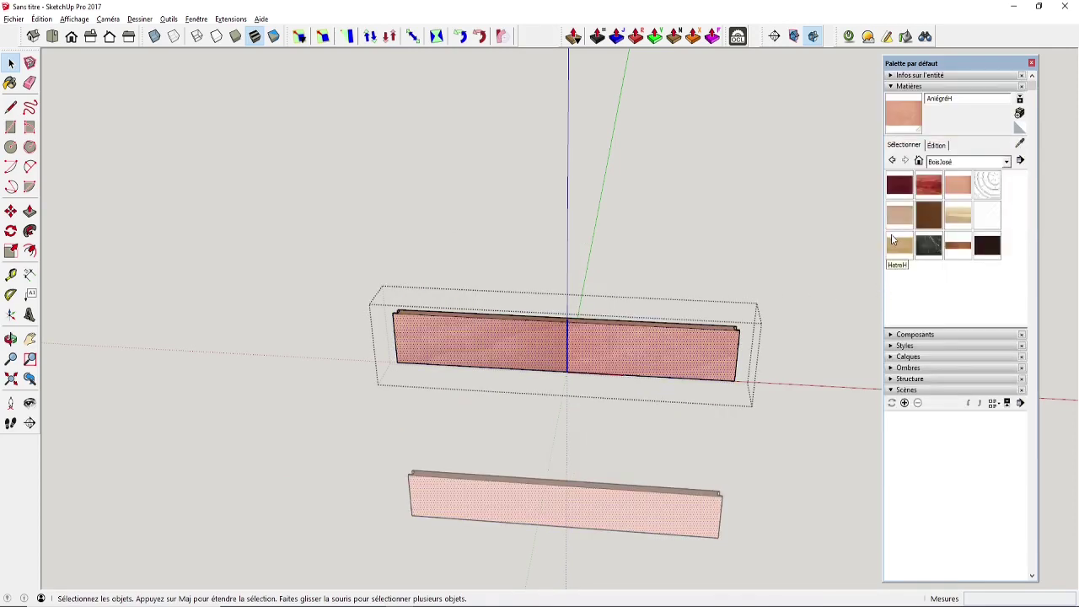
right_click(588, 341)
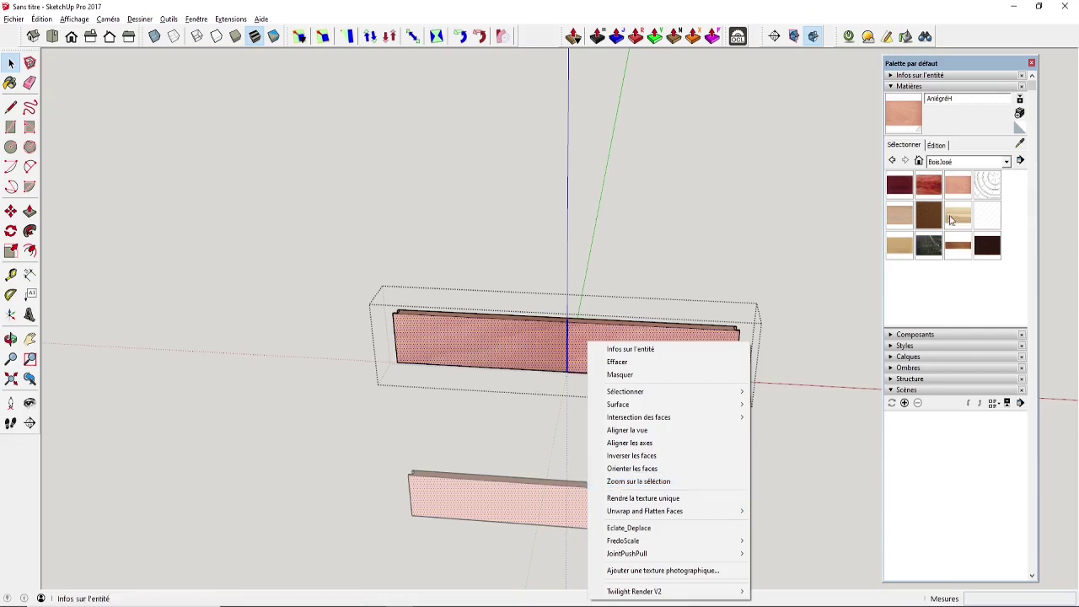
left_click(962, 186)
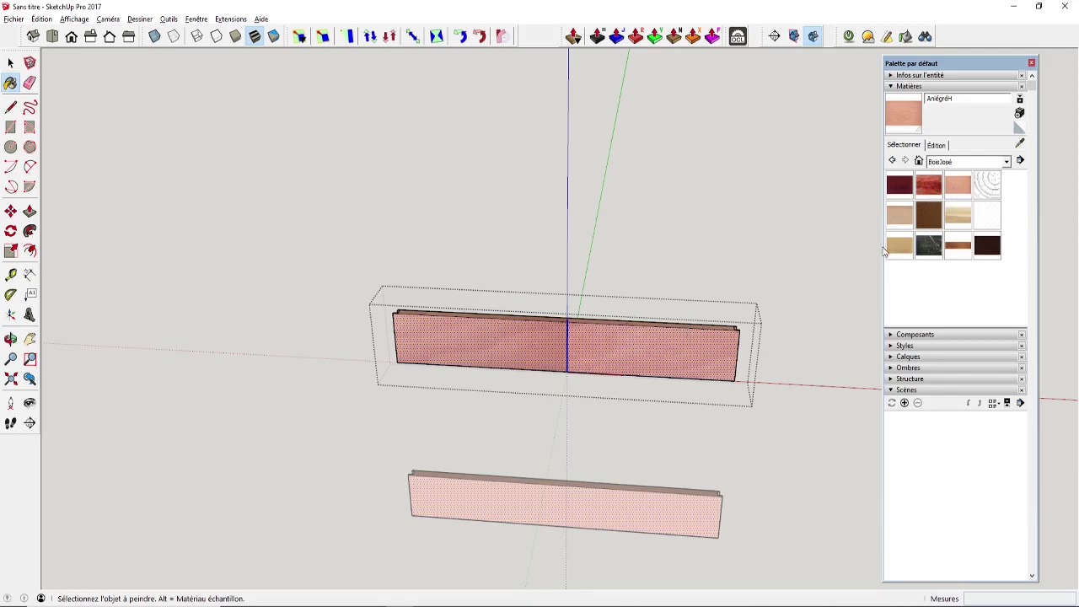
mouse_move(528, 328)
middle_mouse_down()
mouse_move(578, 346)
mouse_move(627, 326)
middle_mouse_up()
key("b")
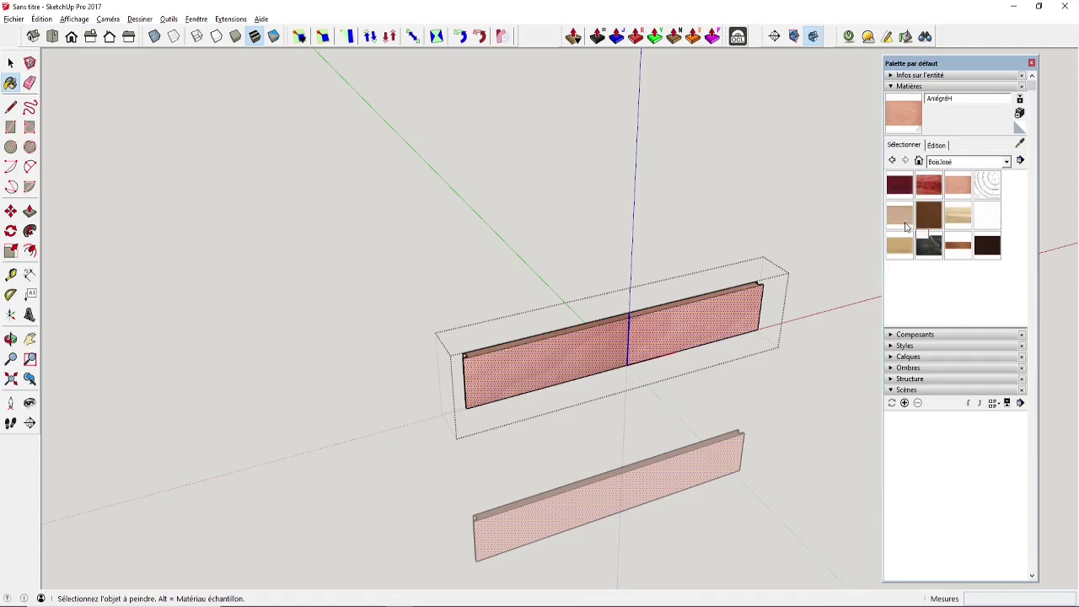
left_click(927, 217)
left_click(724, 300)
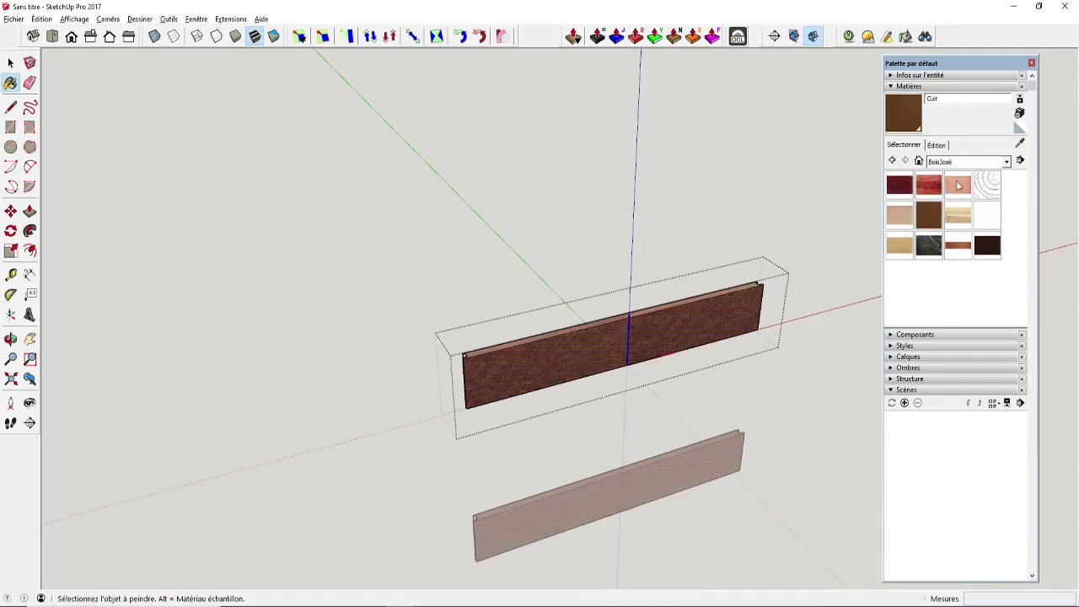
left_click(957, 185)
left_click(647, 314)
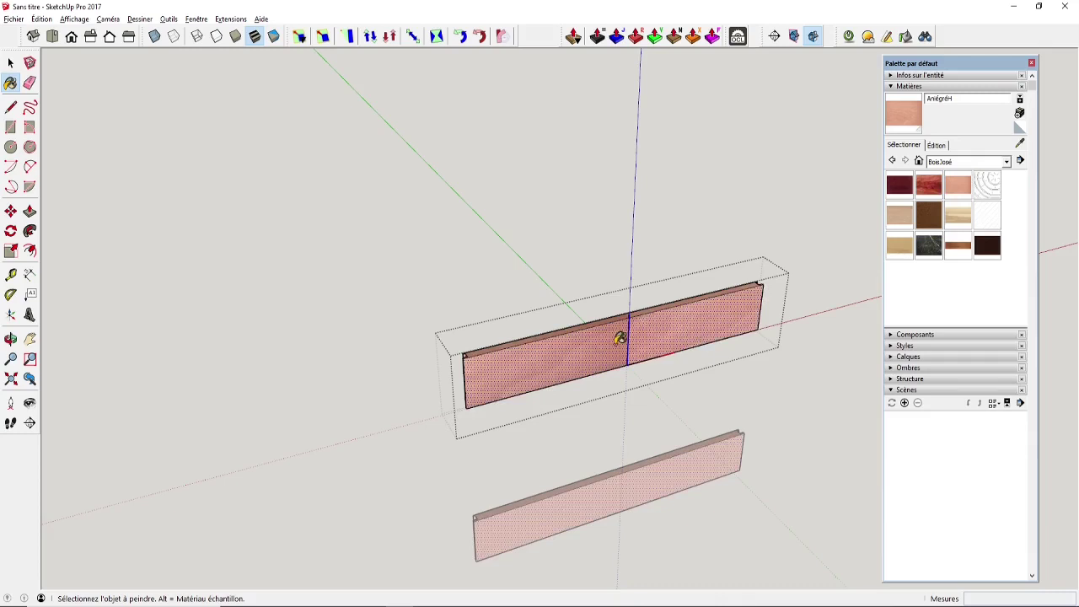
Reposition the texture on the drawer's front face so its origin pin sits on the face's lower-left corner, and leave the panel
right_click(619, 337)
mouse_move(650, 228)
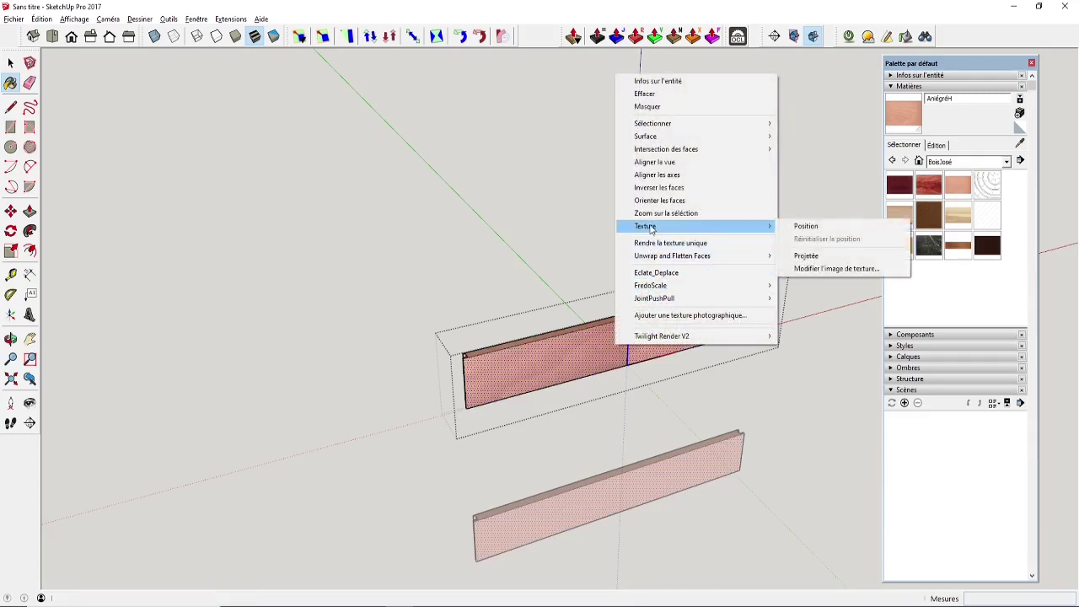
left_click(807, 226)
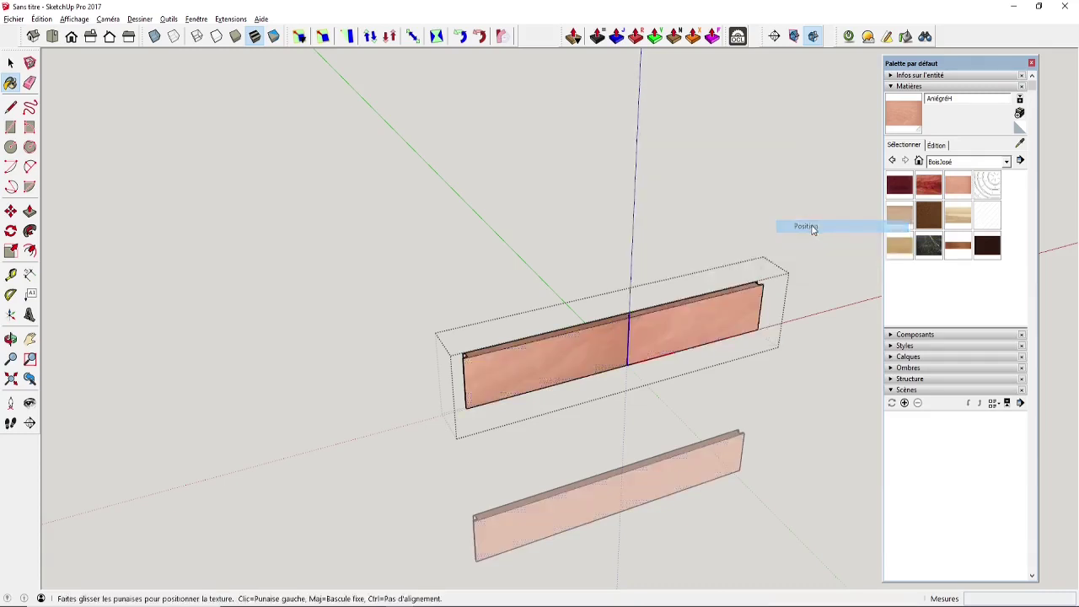
left_click_drag(659, 343, 528, 371)
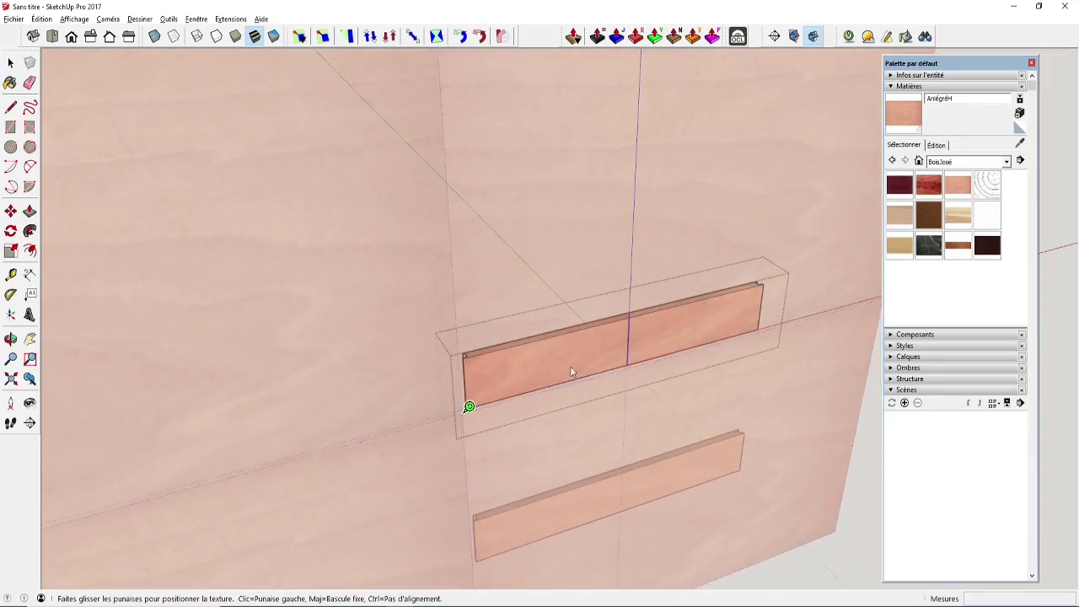
left_click(860, 499)
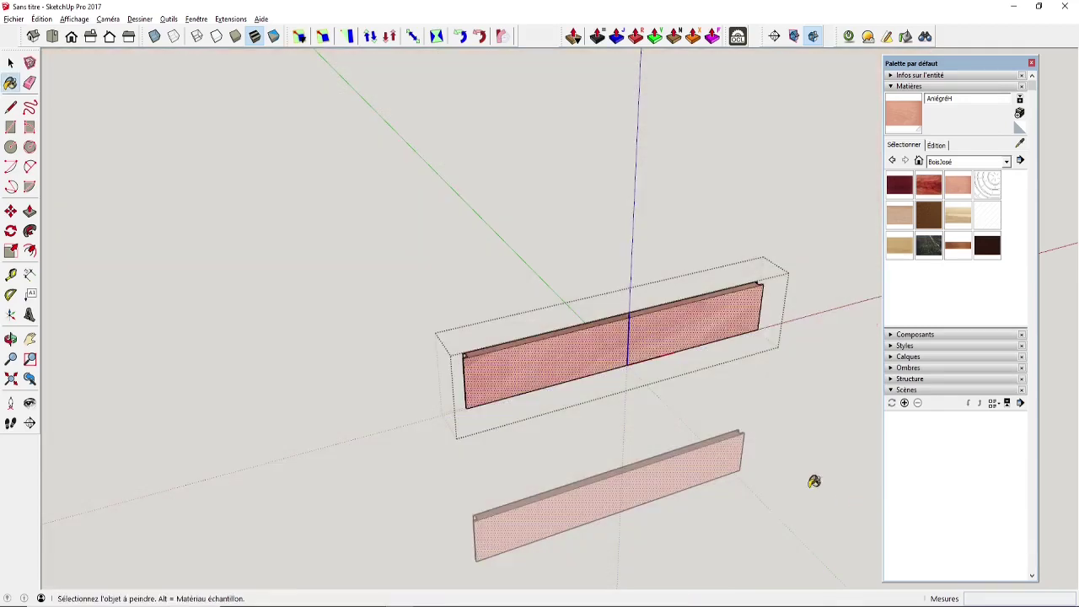
key("space")
left_click(762, 414)
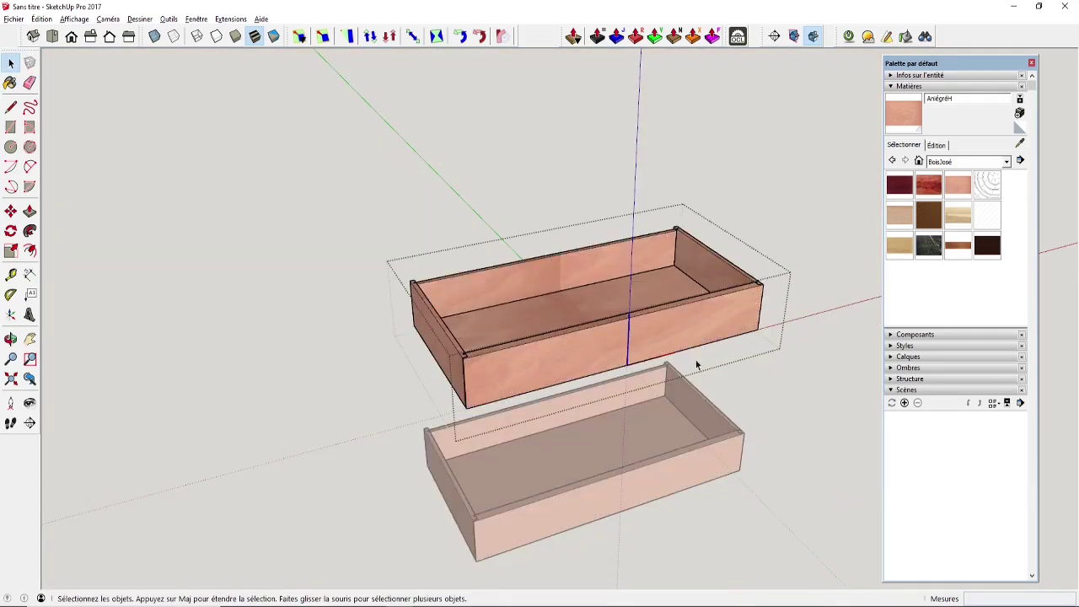
Open the same drawer's back panel, choose the AniégréH material and adjust the texture position on its front-facing side
double_click(563, 267)
left_click(960, 181)
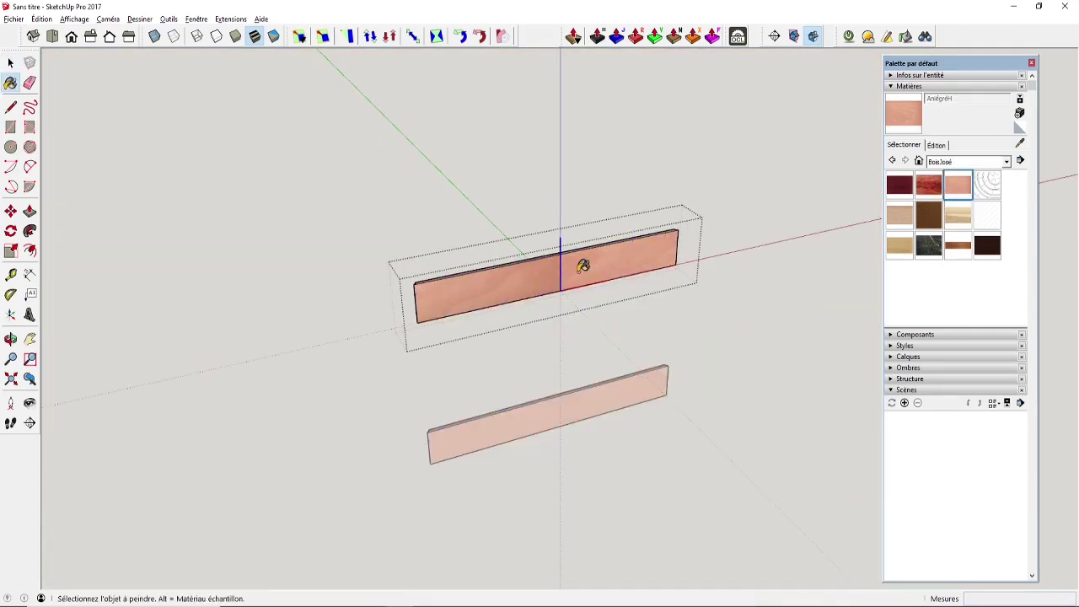
right_click(575, 271)
mouse_move(607, 424)
left_click(762, 428)
left_click(809, 547)
key("space")
left_click(741, 489)
Open the drawer's bottom panel, isolate its top face as the selection and choose the AniégréH material
middle_click_drag(576, 348, 584, 396)
triple_click(701, 301)
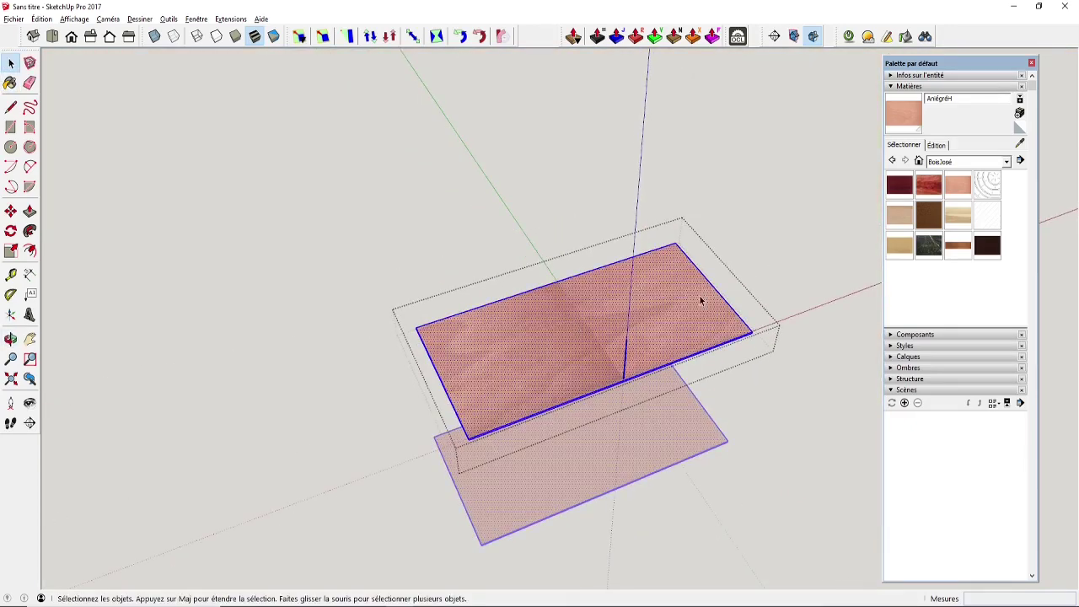
left_click(959, 185)
right_click(570, 314)
left_click(723, 279)
key("space")
left_click(953, 190)
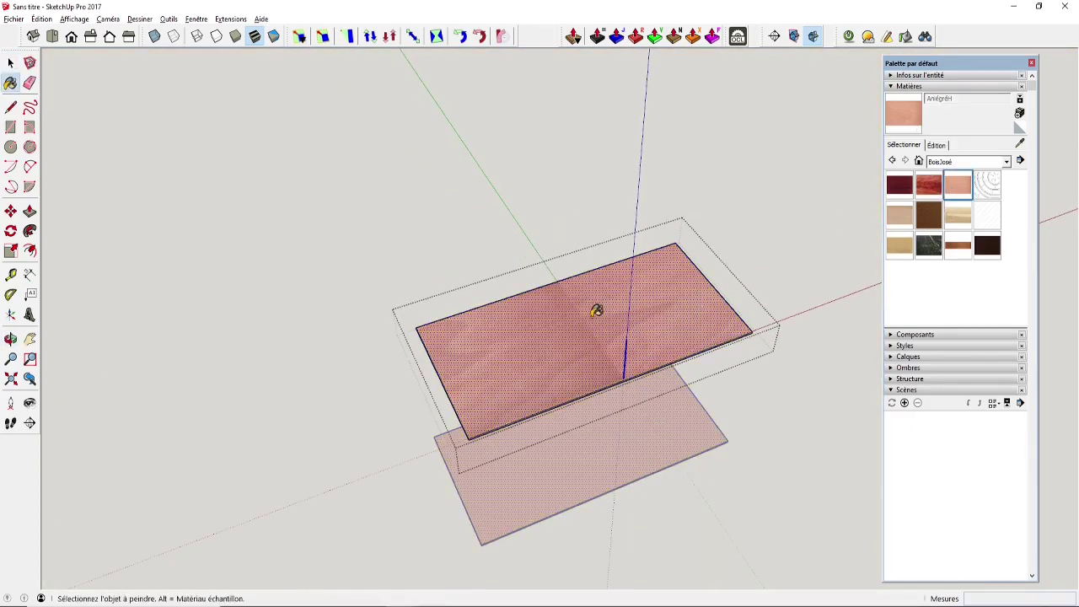
Shift the wood texture on the bottom panel's top face towards its front-left corner and exit the drawer component
right_click(591, 315)
mouse_move(624, 470)
left_click(778, 472)
left_click_drag(653, 379, 513, 419)
left_click(416, 179)
key("space")
scroll(552, 278, "down", 5)
left_click(708, 294)
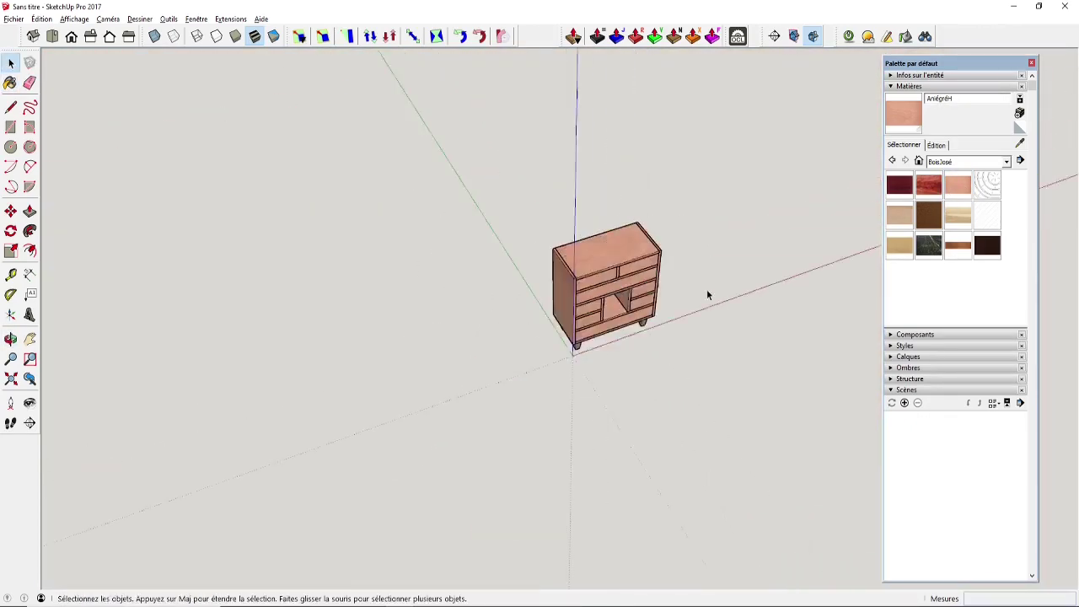
Delete the two small drawers on the left side of the niche
scroll(628, 286, "up", 5)
mouse_move(628, 286)
middle_mouse_down()
mouse_move(281, 248)
mouse_move(629, 269)
mouse_move(638, 294)
mouse_move(610, 292)
middle_mouse_up()
scroll(611, 293, "down", 2)
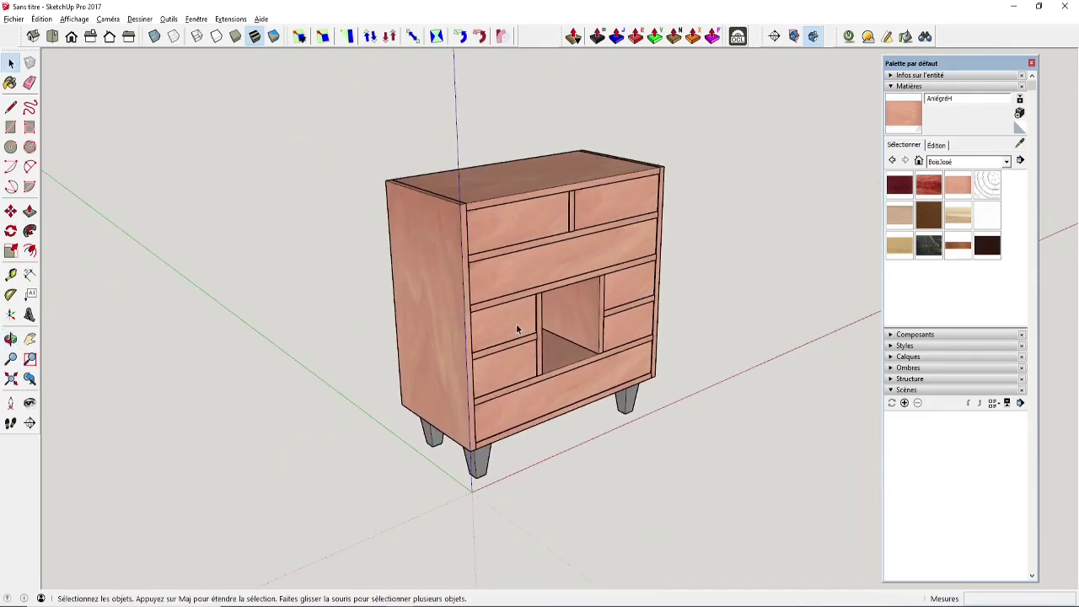
middle_click_drag(516, 327, 602, 335)
scroll(484, 294, "up", 3)
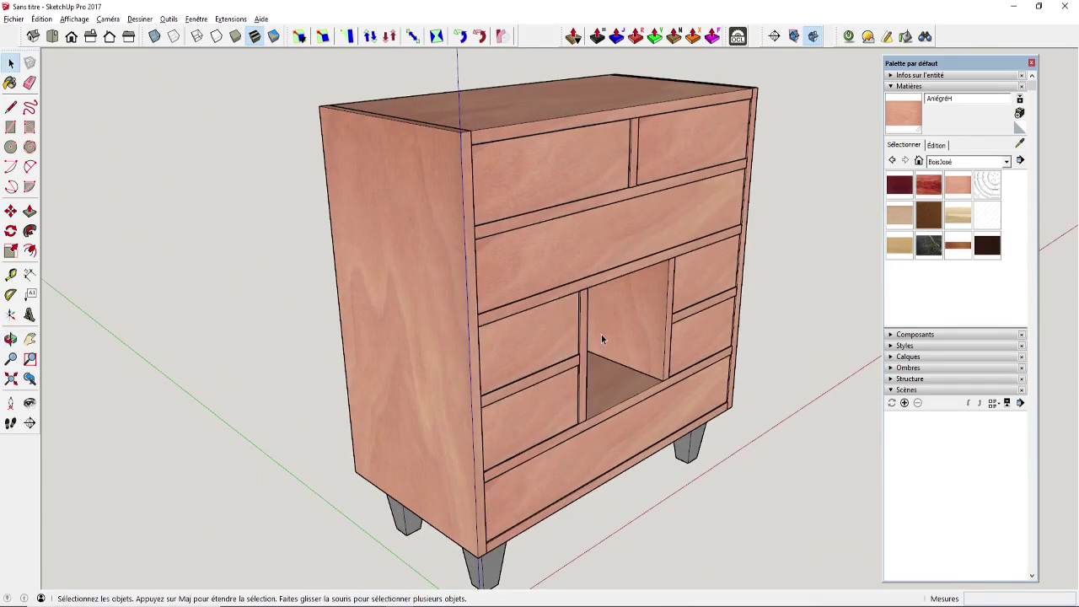
left_click(541, 327)
key("Delete")
left_click(554, 428)
key("Delete")
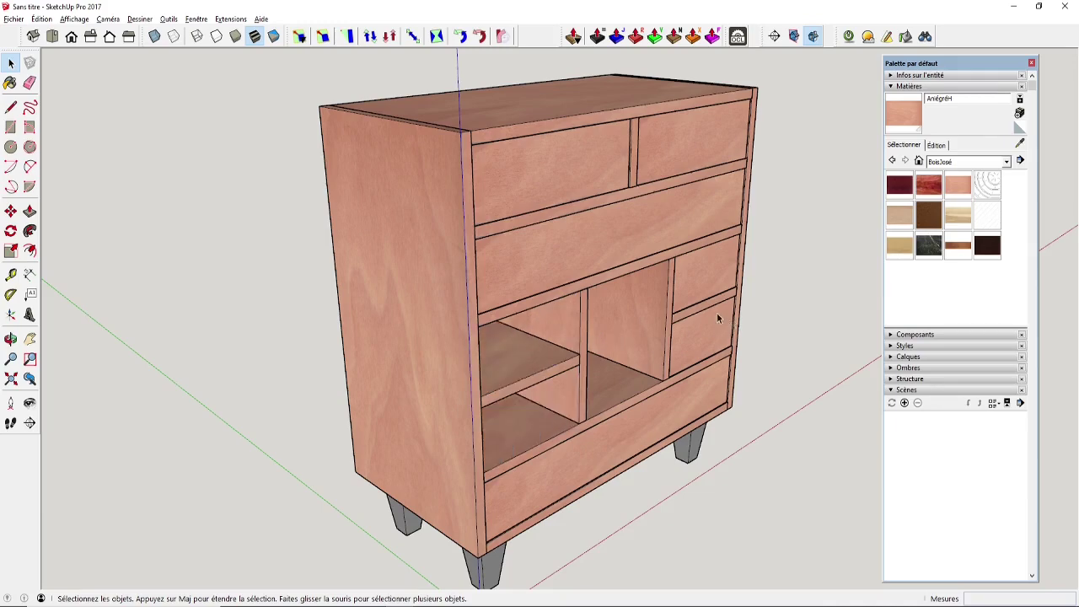
middle_click_drag(552, 378, 445, 368)
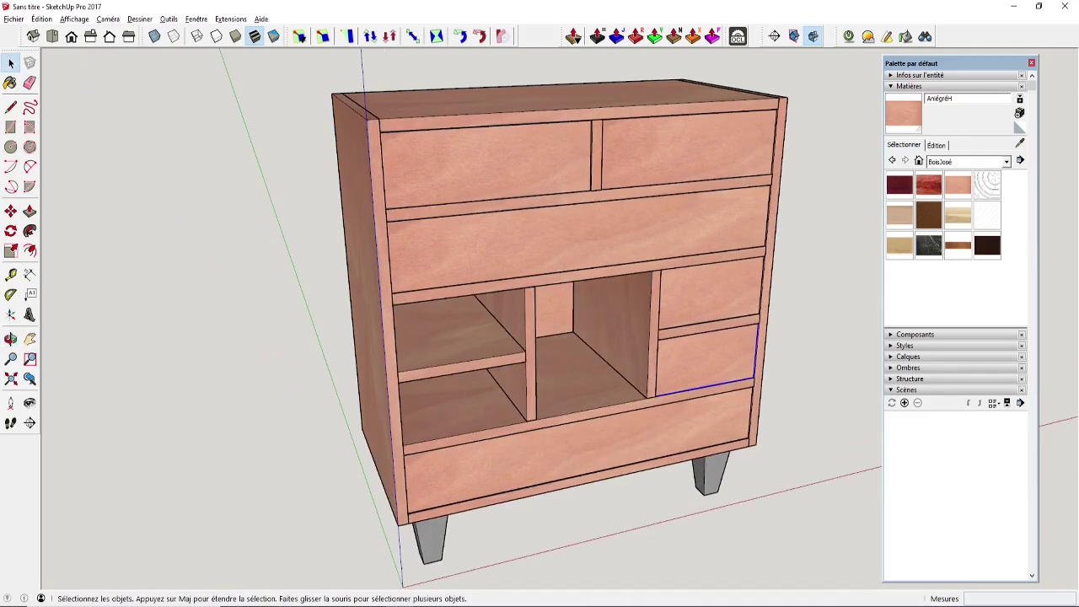
Examine the drawer model files in the Bibliothèque_tiroirs folder under Documents\Sketchup in File Explorer, widening the name column
key("alt+Tab")
left_click(270, 328)
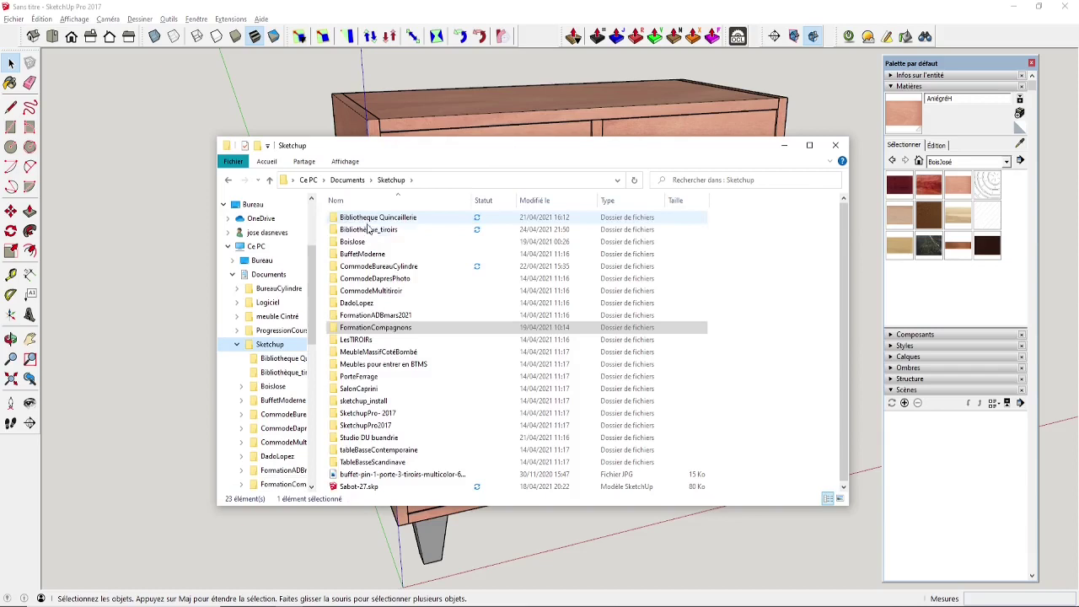
double_click(357, 232)
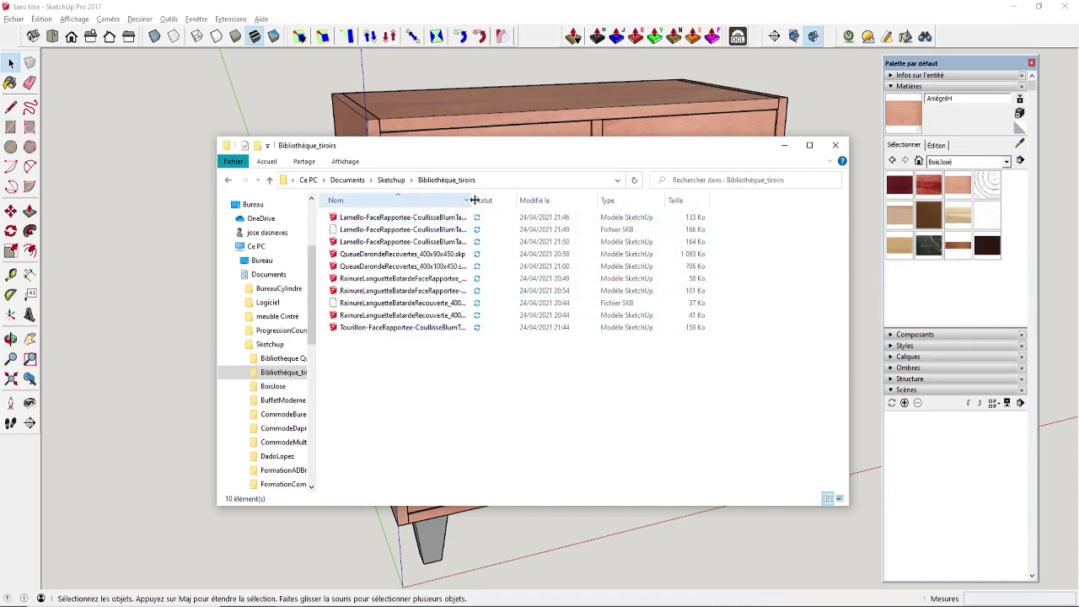
left_click_drag(475, 200, 540, 200)
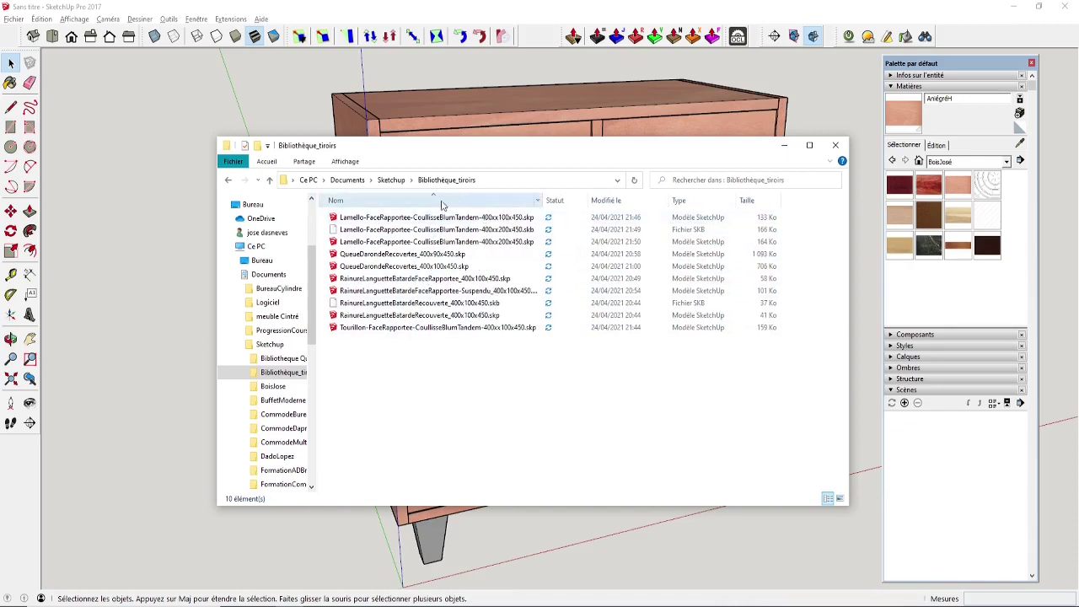
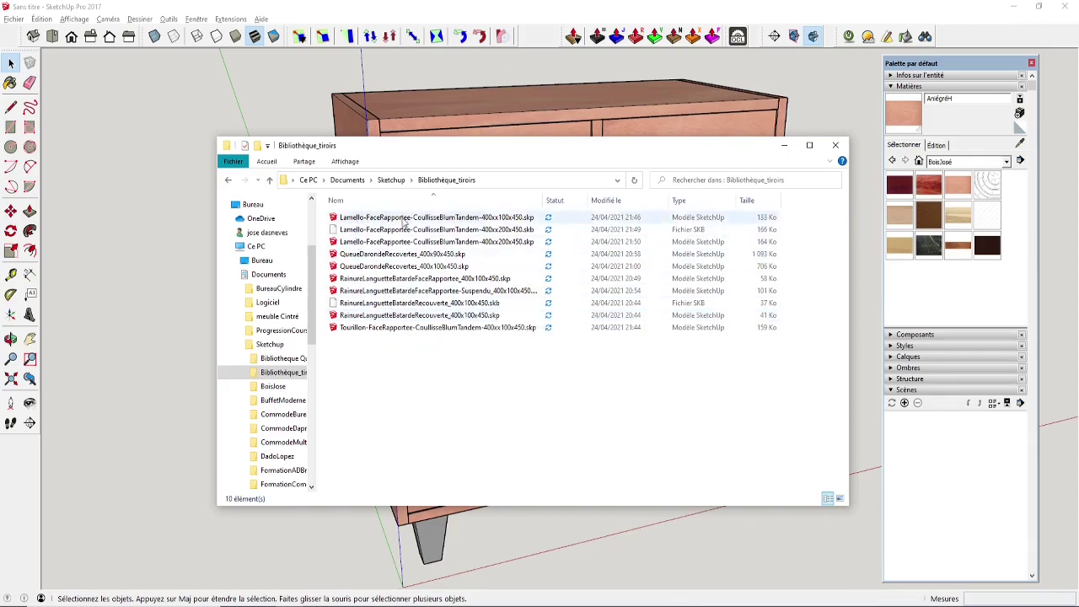
left_click(835, 145)
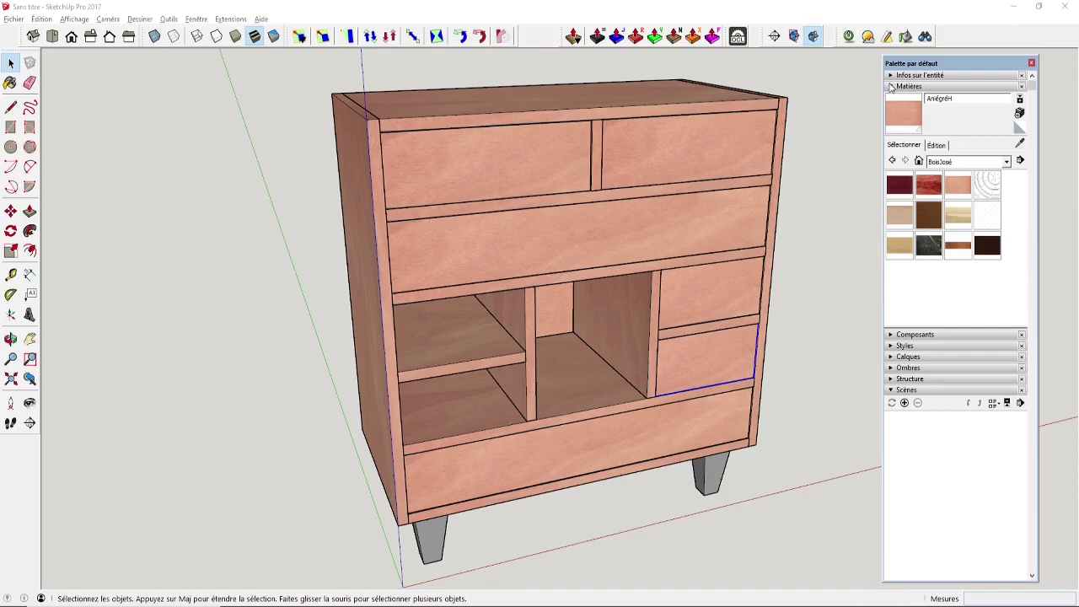
Load the Documents\Sketchup\Bibliothèque_tiroirs folder as a local component collection and display the list of available collections
left_click(892, 87)
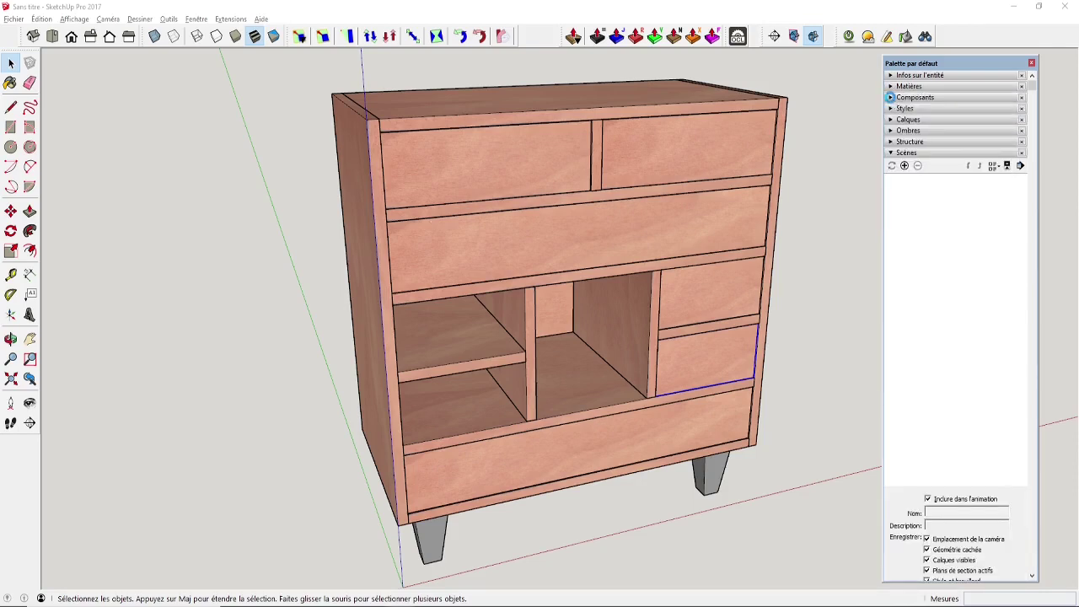
left_click(892, 97)
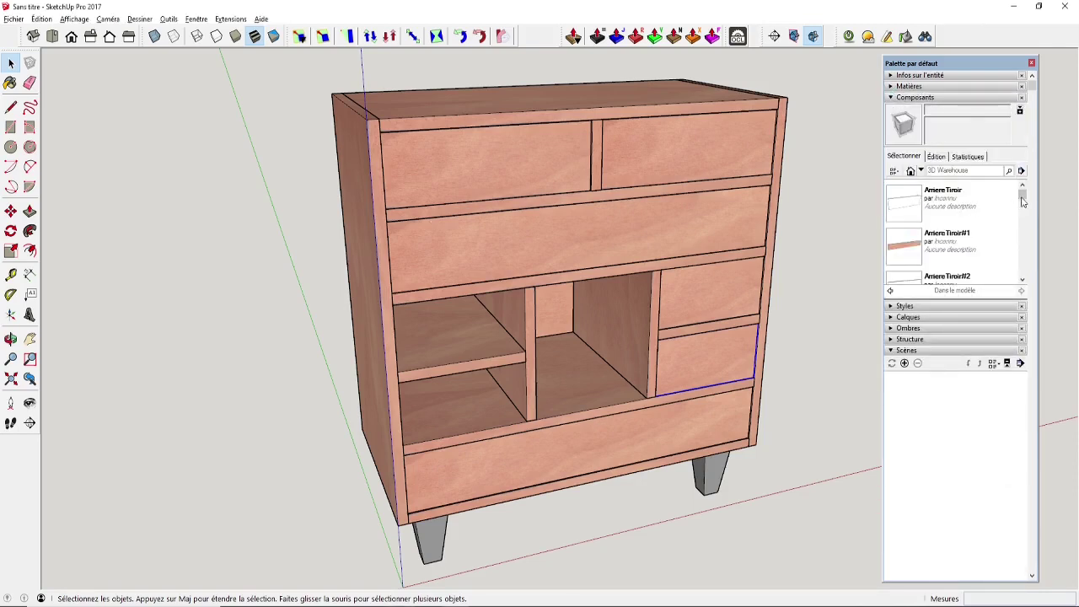
left_click_drag(1024, 194, 1024, 219)
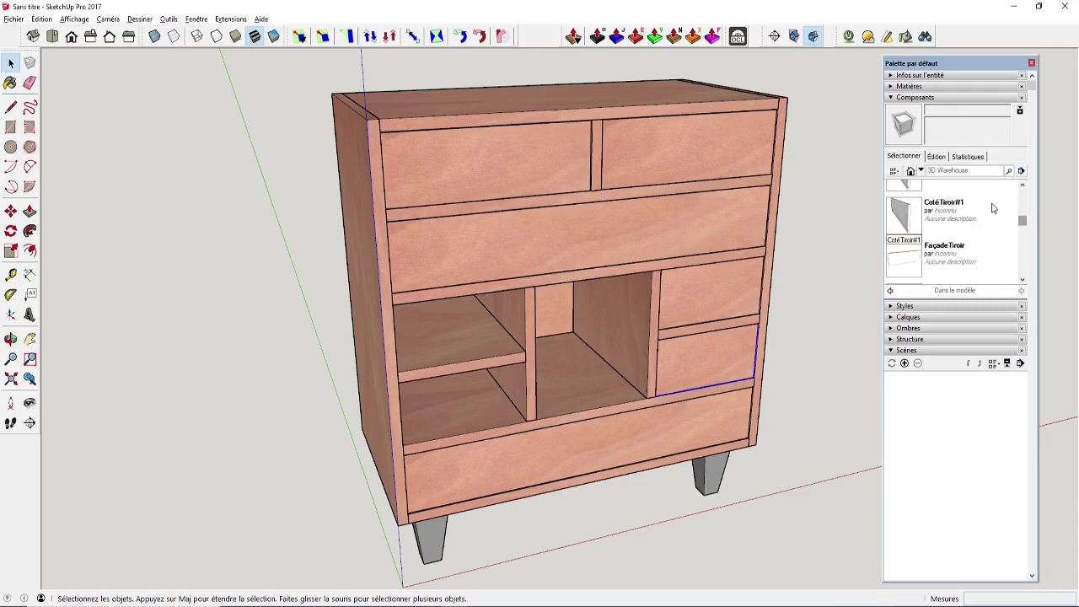
left_click(1021, 171)
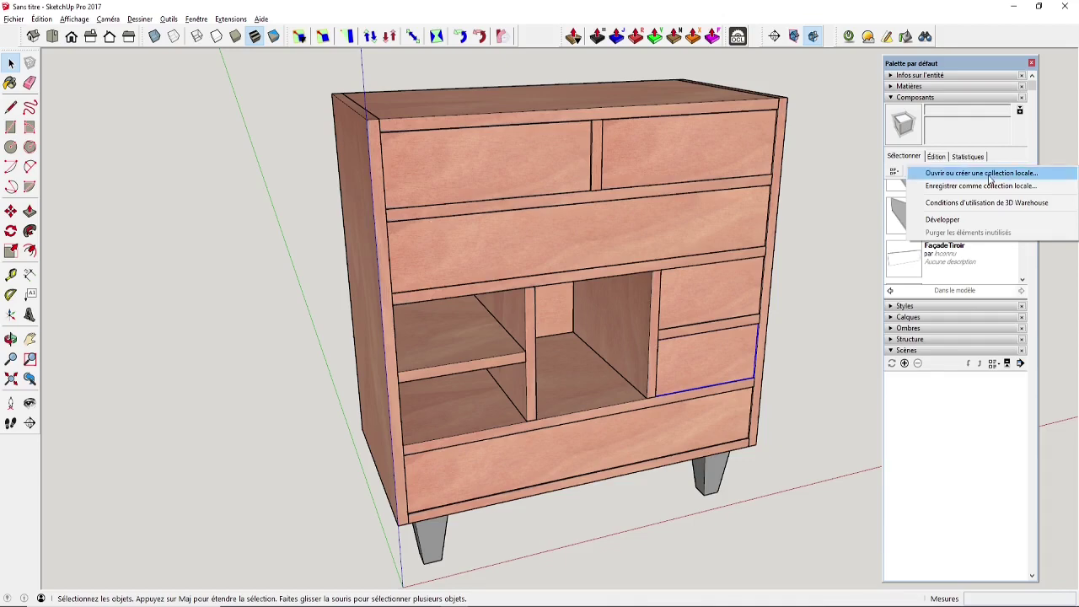
left_click(993, 174)
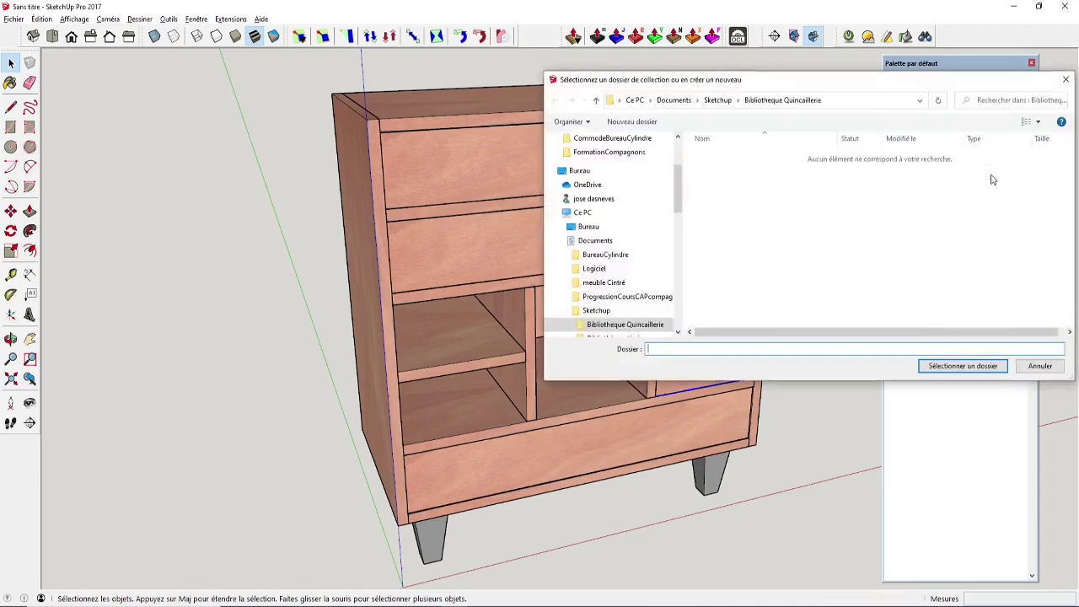
left_click(717, 99)
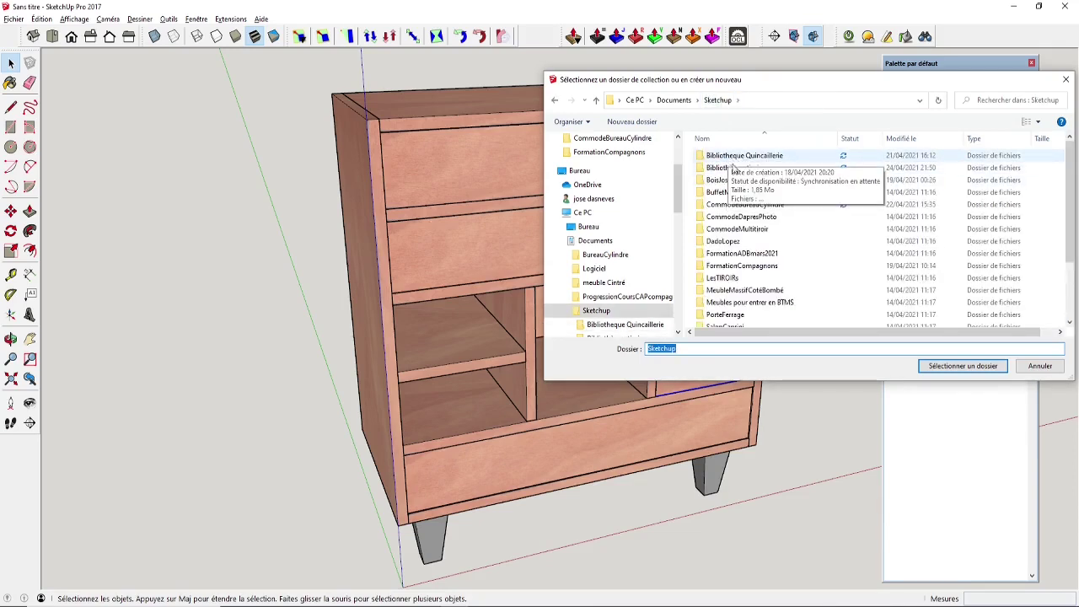
left_click(729, 168)
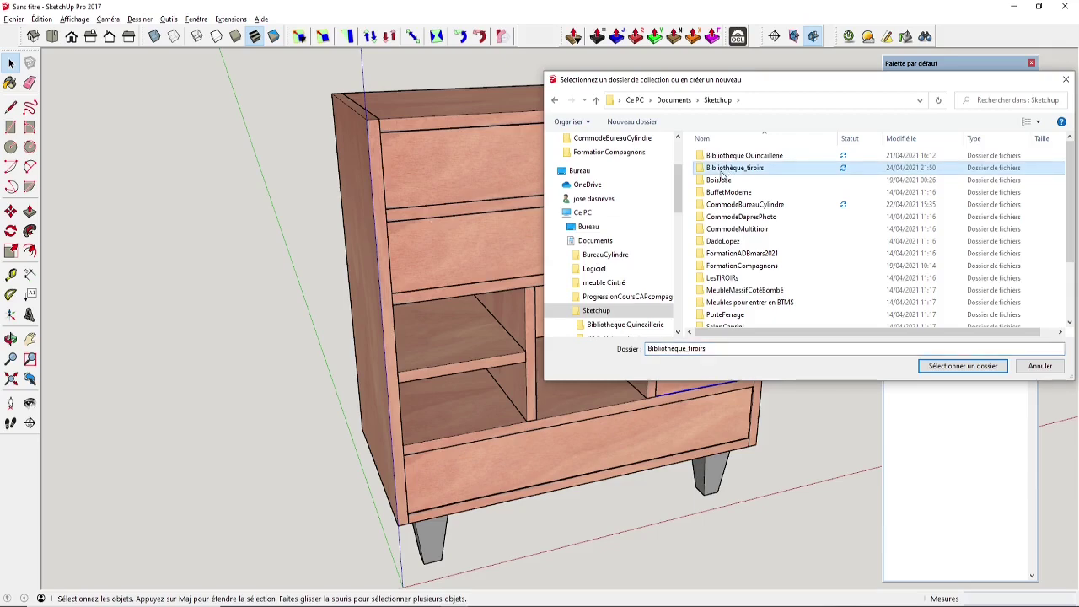
left_click(960, 366)
mouse_move(1024, 193)
left_mouse_down()
mouse_move(1028, 249)
mouse_move(1020, 199)
left_mouse_up()
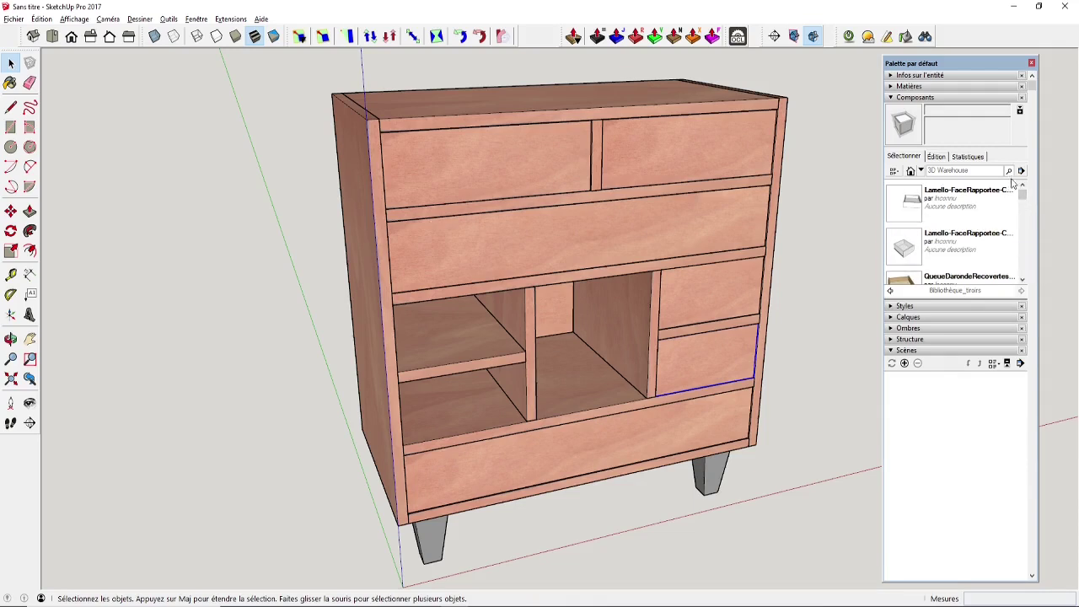
left_click(923, 171)
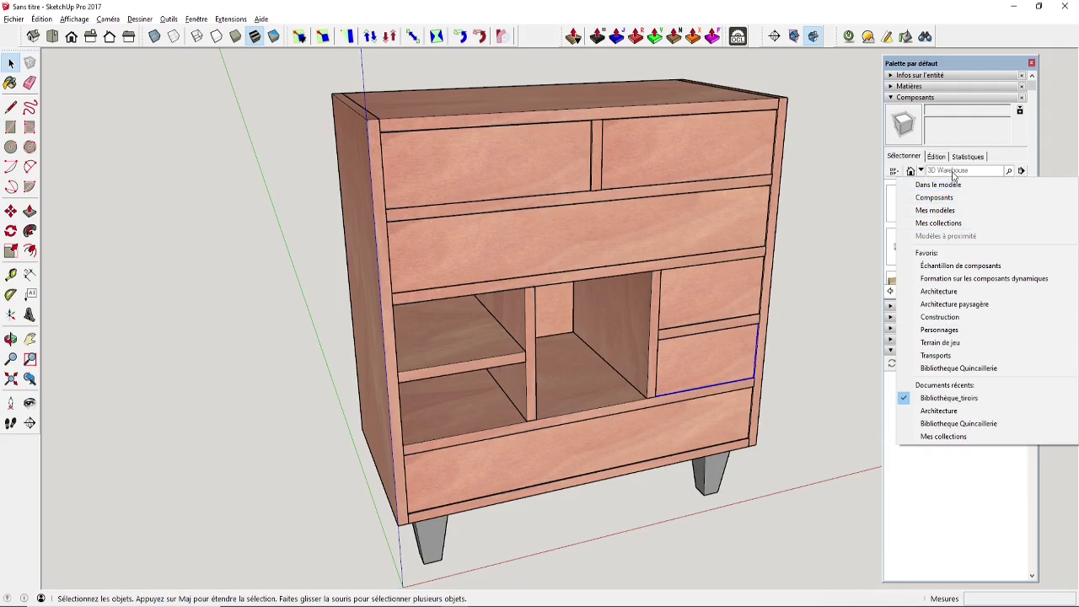
Add the Bibliothèque_tiroirs collection to the component favourites and check that it appears in the collection list
left_click(1021, 171)
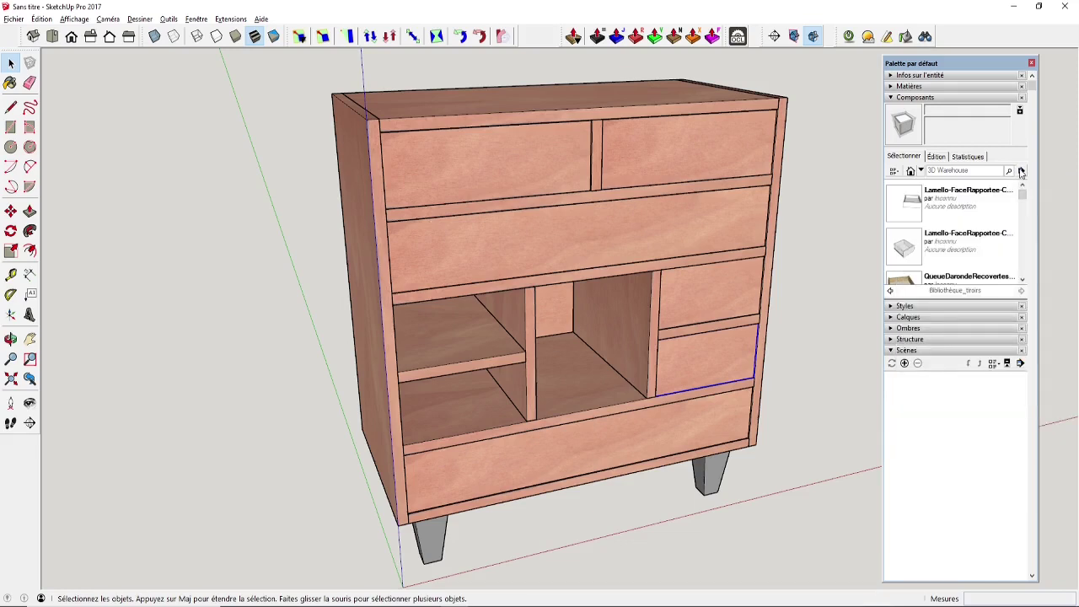
left_click(1021, 171)
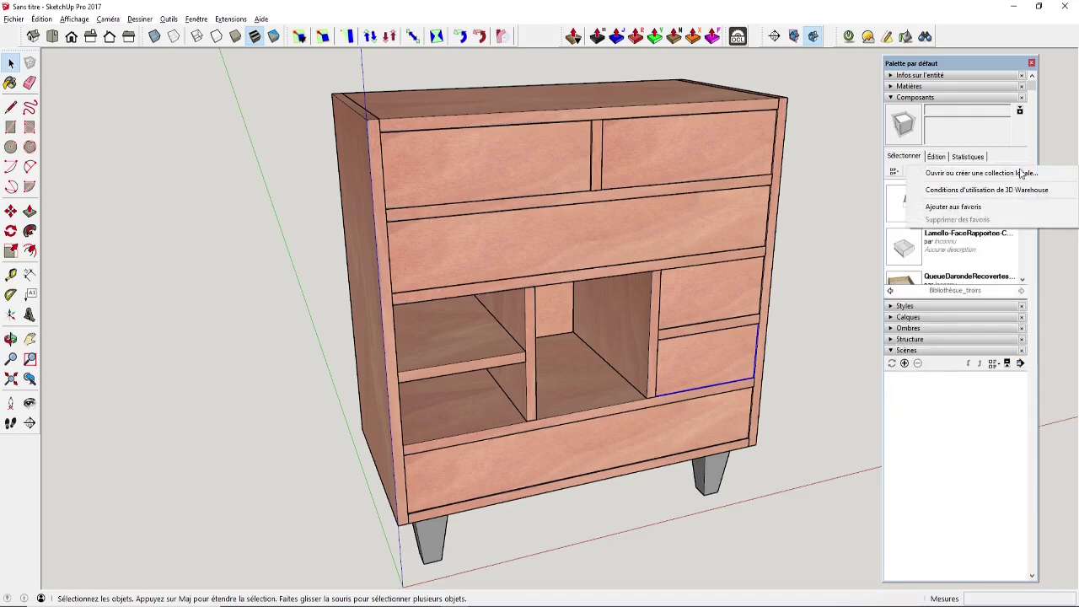
left_click(952, 210)
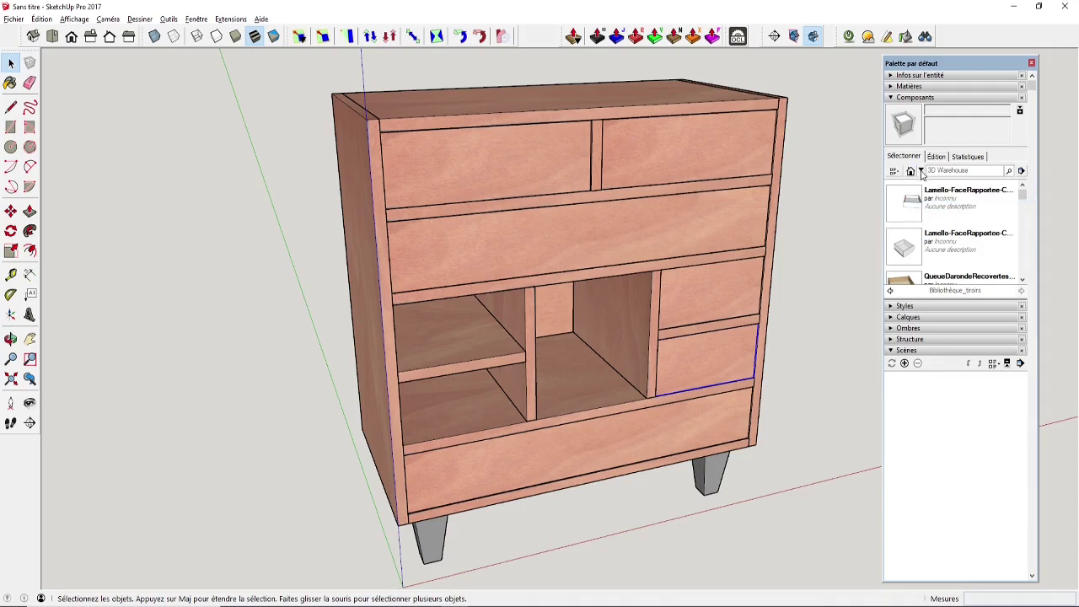
left_click(921, 171)
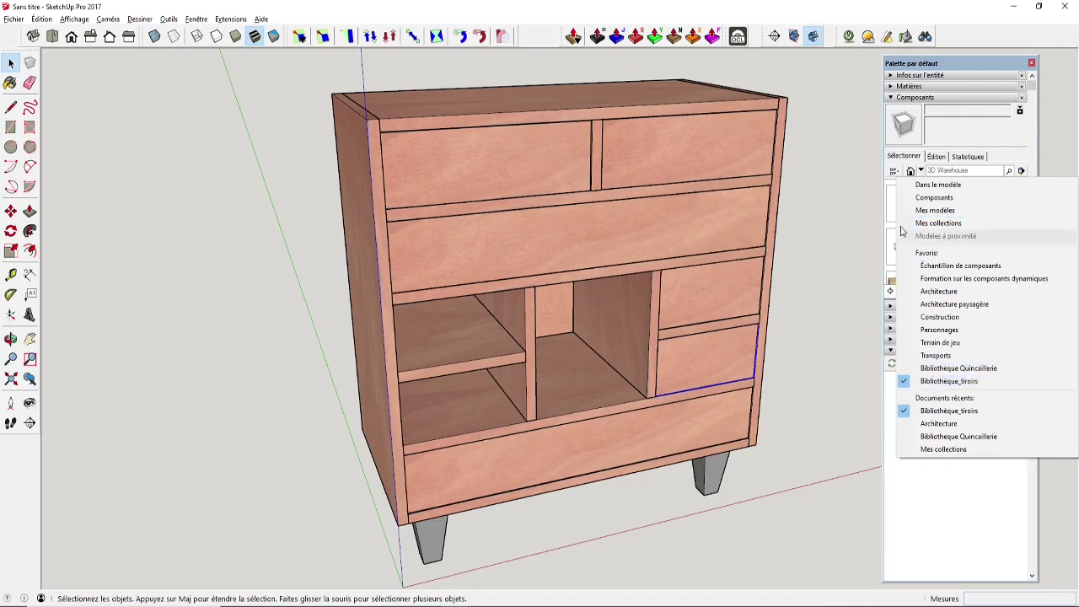
left_click(821, 274)
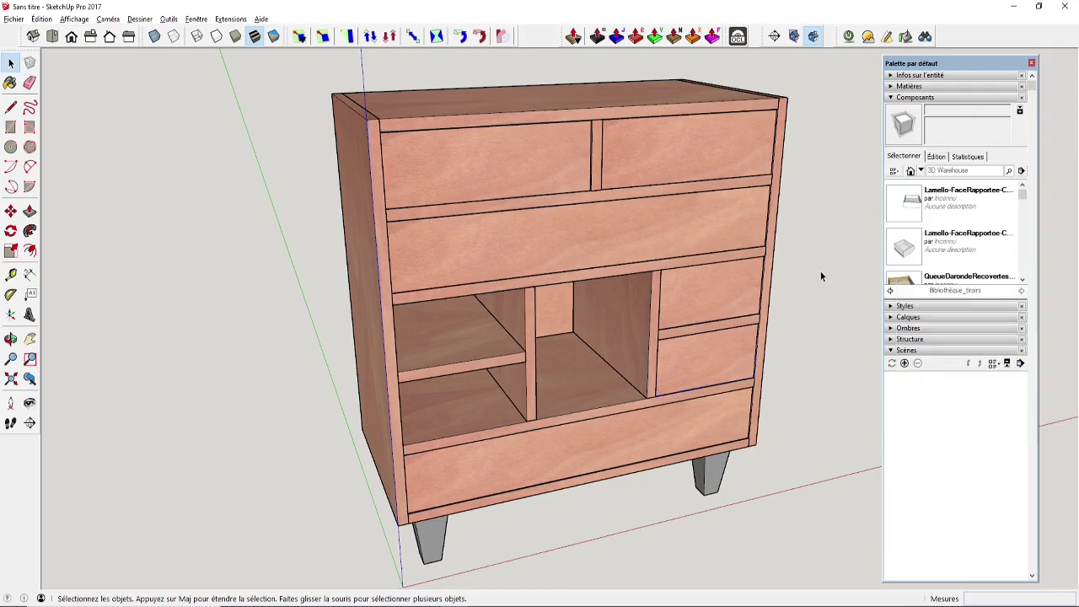
Insert the drawer RainureLanguetteBatardeFaceRapportee-Suspendu_400x100x450 from the library at the front bottom-left corner of the lower-left compartment
left_click(1023, 280)
left_click(1022, 280)
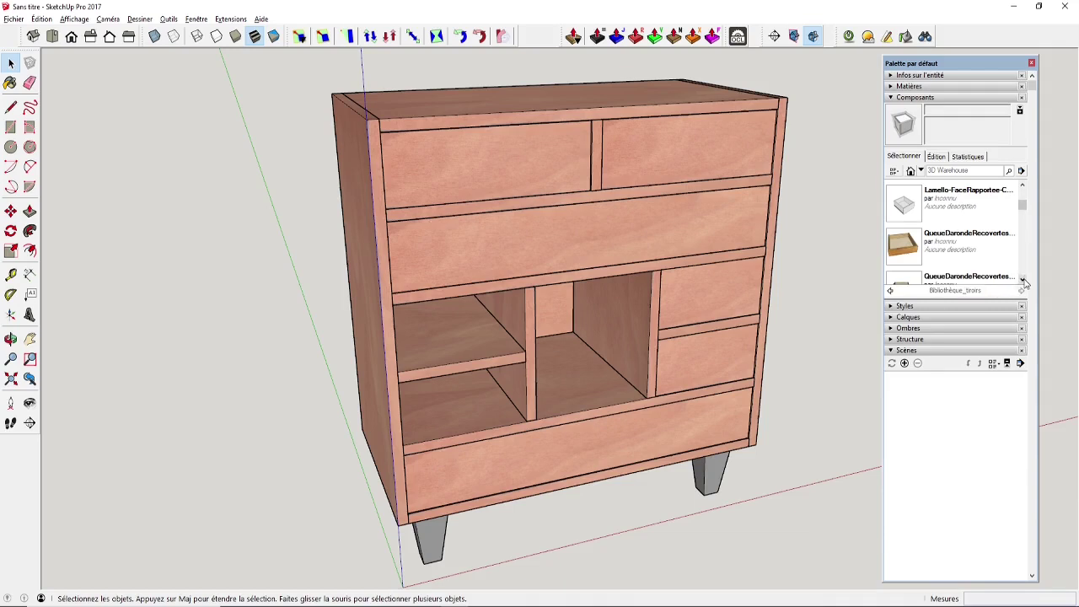
left_click(1023, 280)
left_click(1022, 280)
left_click(1023, 280)
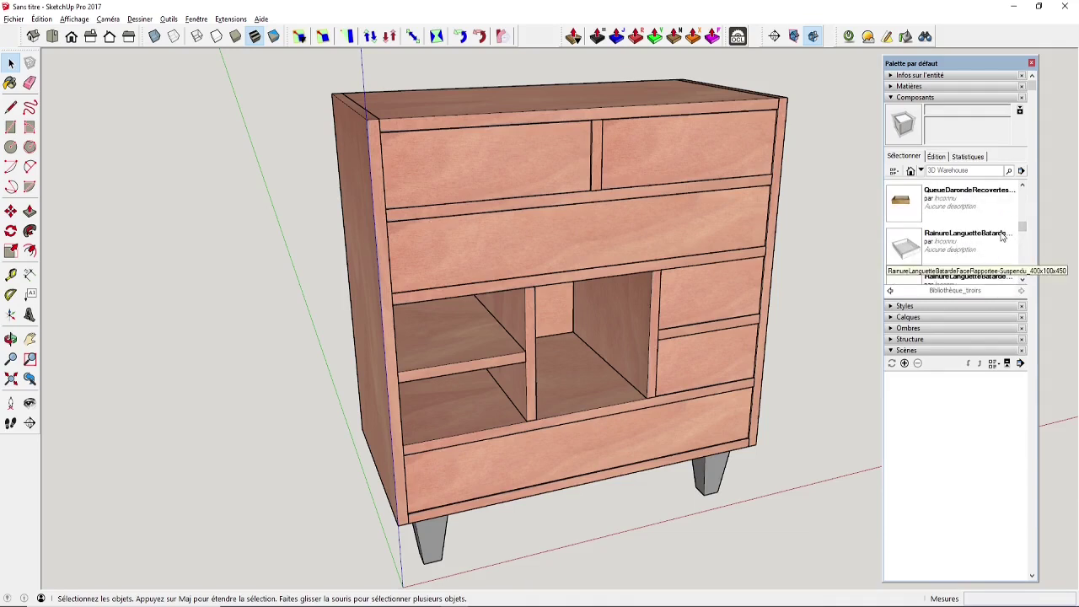
left_click(959, 238)
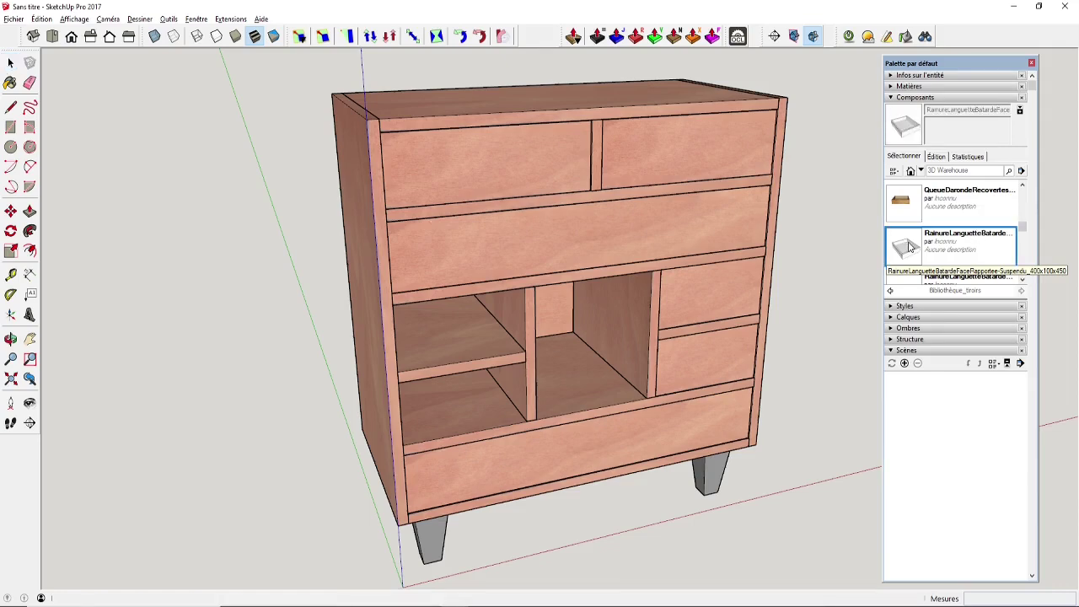
left_click(397, 444)
Stretch the inserted drawer's width with the box stretch tool to the compartment's divider, about 264.7 mm
scroll(477, 390, "up", 5)
middle_click_drag(484, 389, 446, 391)
scroll(446, 389, "up", 3)
scroll(487, 388, "down", 1)
middle_click_drag(337, 374, 489, 421)
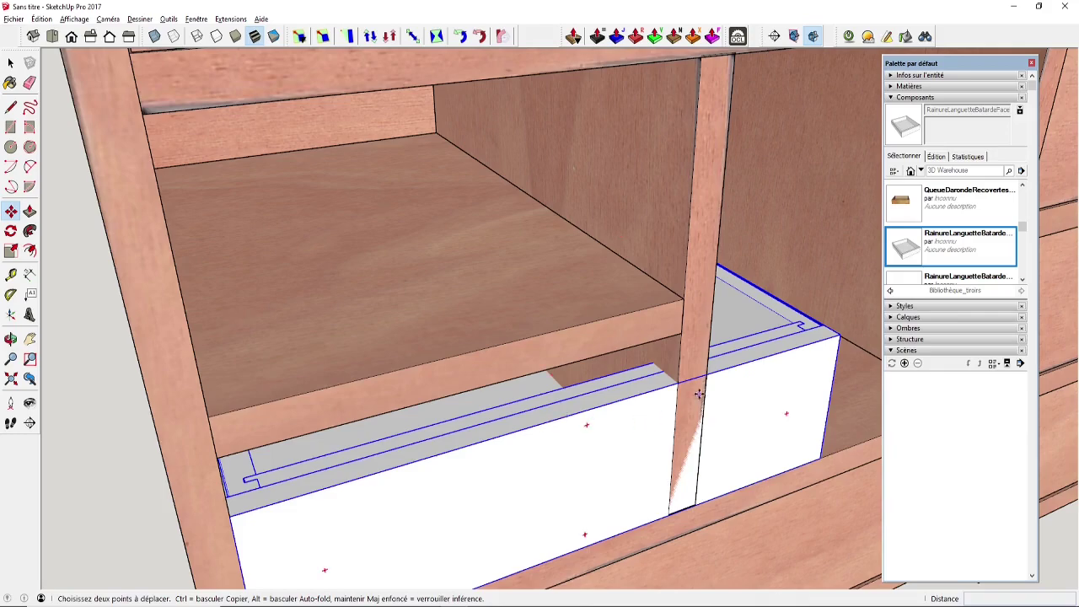
middle_click_drag(699, 394, 603, 380)
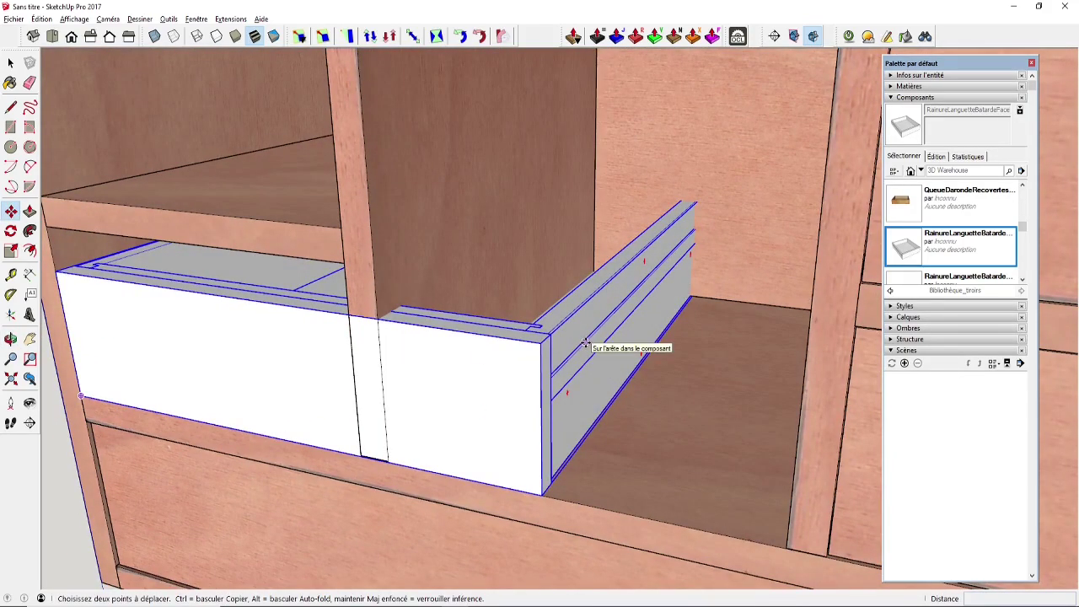
scroll(547, 316, "down", 2)
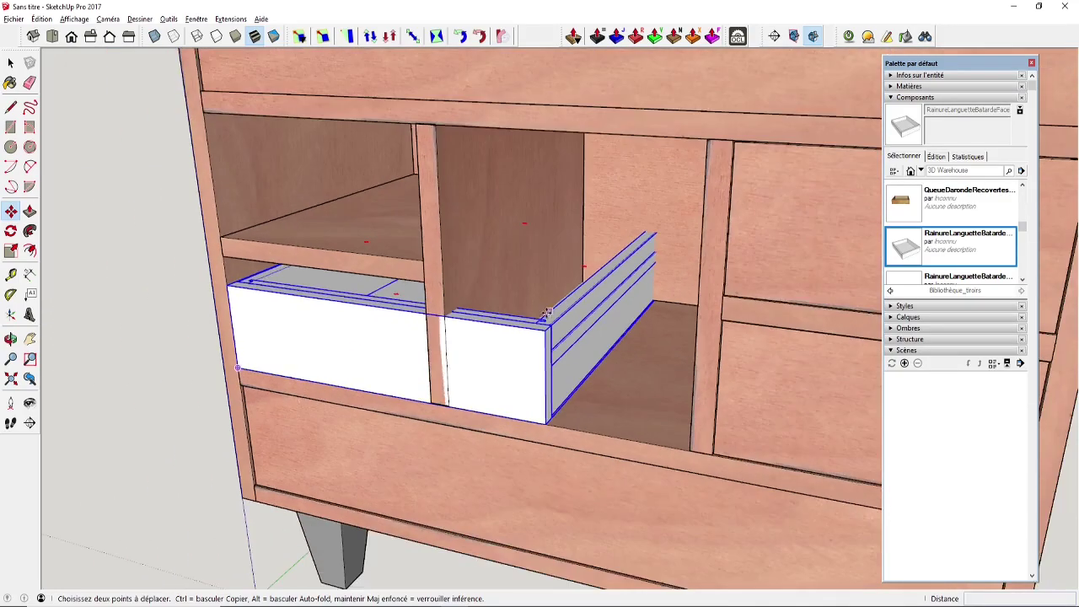
scroll(547, 314, "down", 2)
middle_click_drag(548, 314, 87, 323)
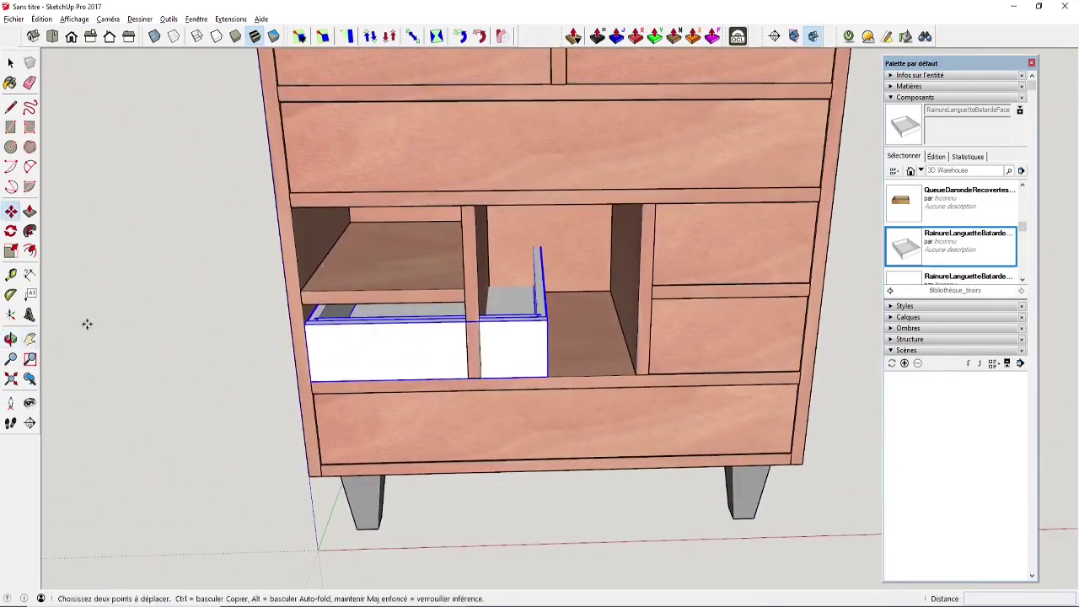
left_click(412, 36)
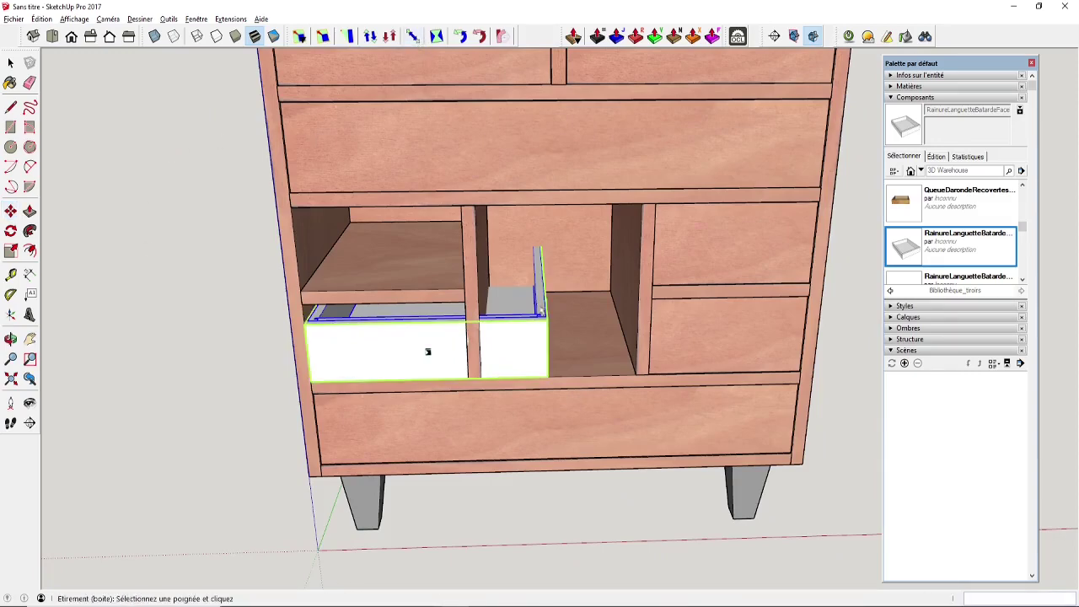
middle_click_drag(541, 310, 421, 317)
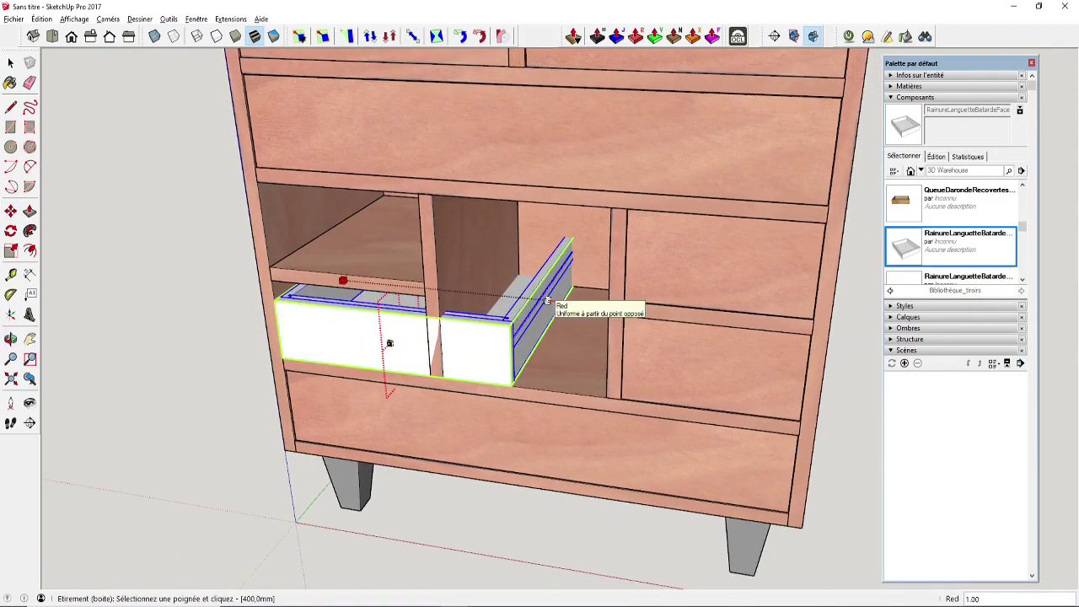
left_click_drag(547, 301, 468, 293)
left_click(475, 293)
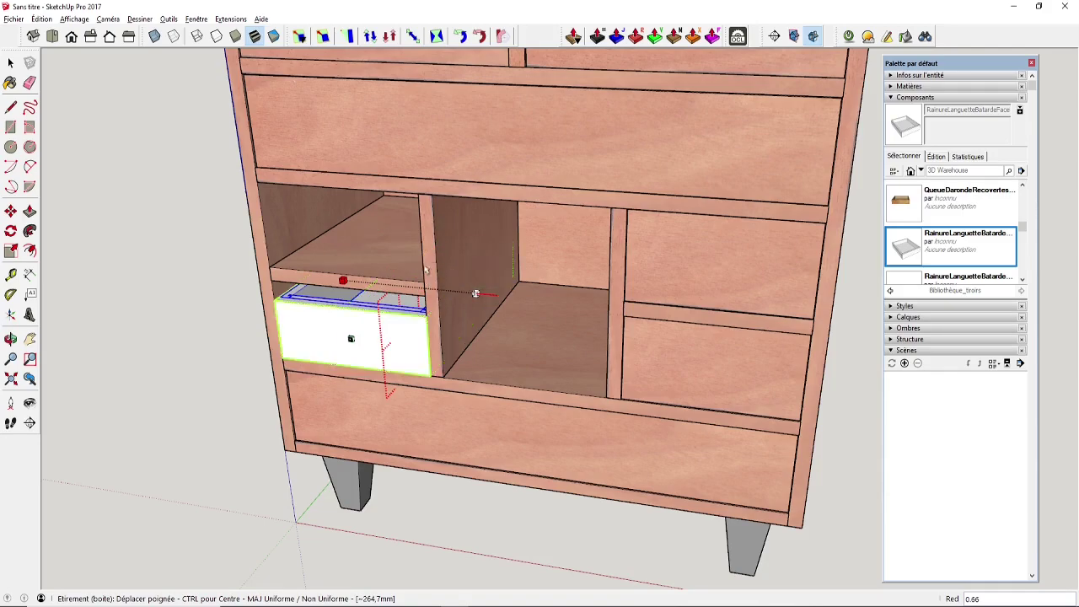
Stretch the drawer's depth to the back of the compartment, about 424.4 mm
middle_click_drag(341, 276, 995, 245)
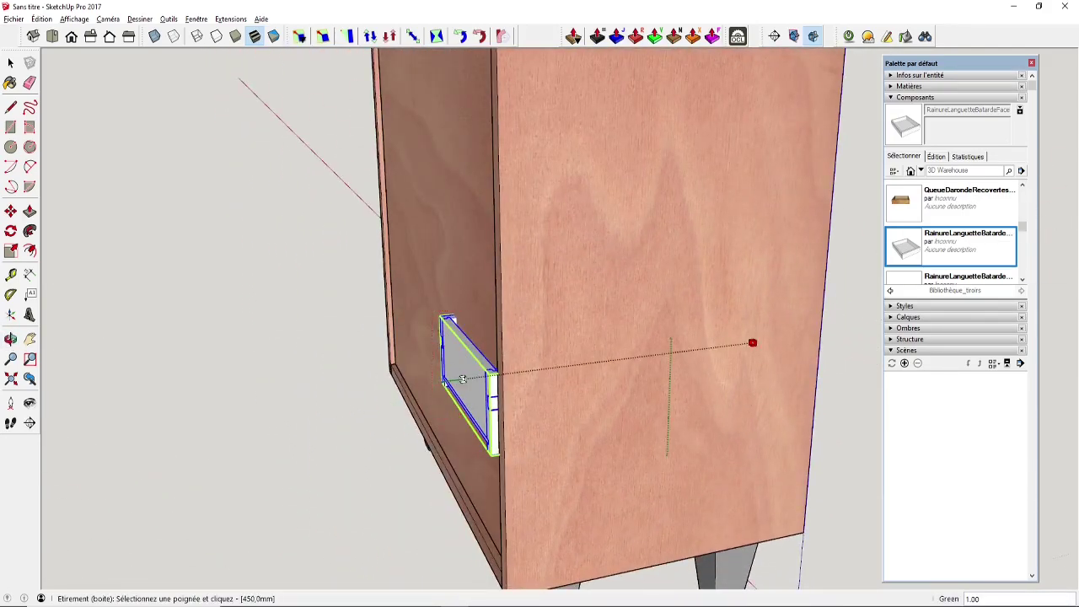
left_click(461, 380)
scroll(674, 357, "down", 1)
middle_click_drag(674, 357, 331, 349)
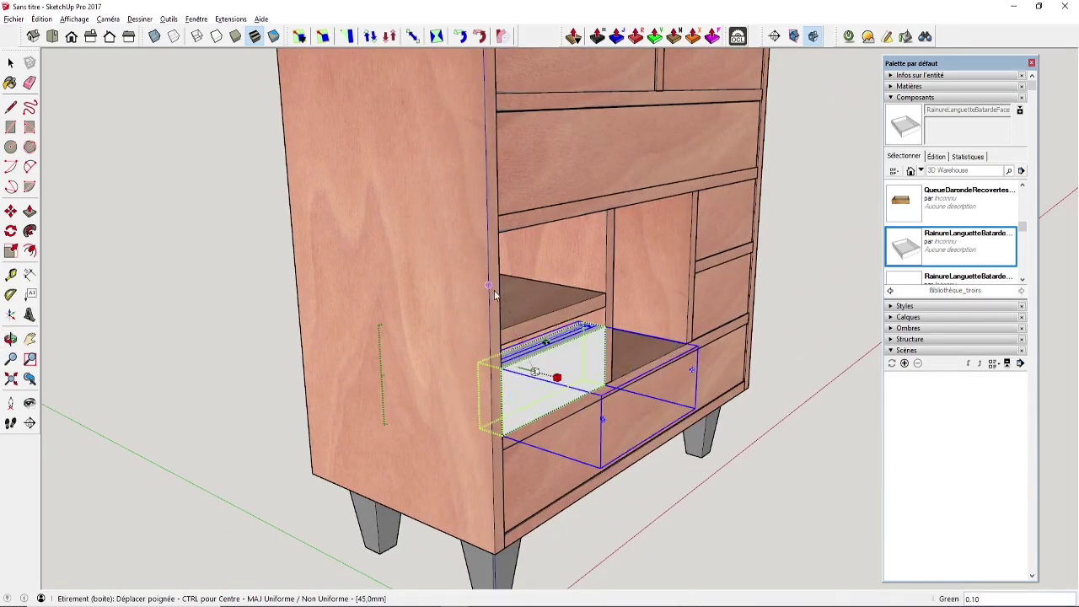
middle_click_drag(494, 290, 371, 297)
left_click_drag(530, 292, 441, 243)
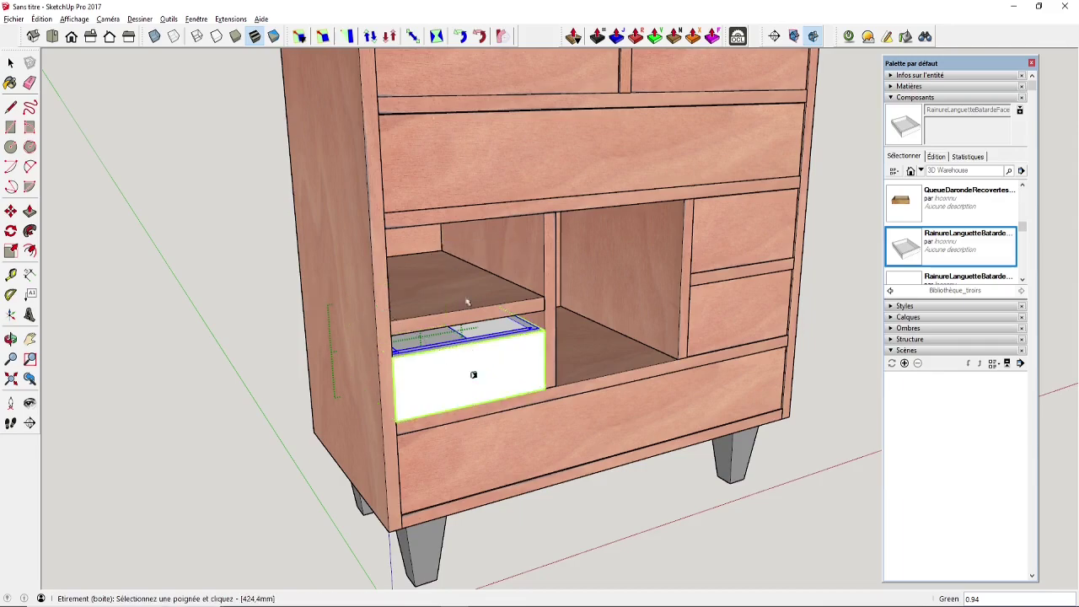
Leave the stretch tool and hide the cabinet's back panel
mouse_move(489, 322)
middle_mouse_down()
mouse_move(487, 290)
mouse_move(357, 221)
mouse_move(329, 240)
mouse_move(510, 318)
middle_mouse_up()
scroll(521, 316, "up", 1)
scroll(521, 316, "up", 2)
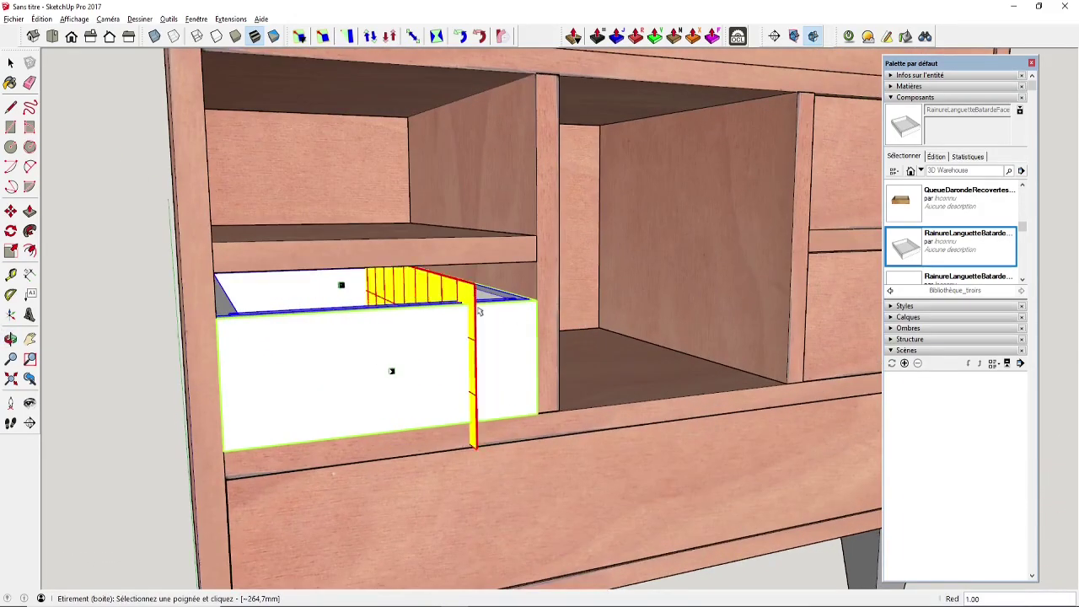
key("space")
scroll(518, 290, "up", 1)
middle_click_drag(262, 309, 249, 362)
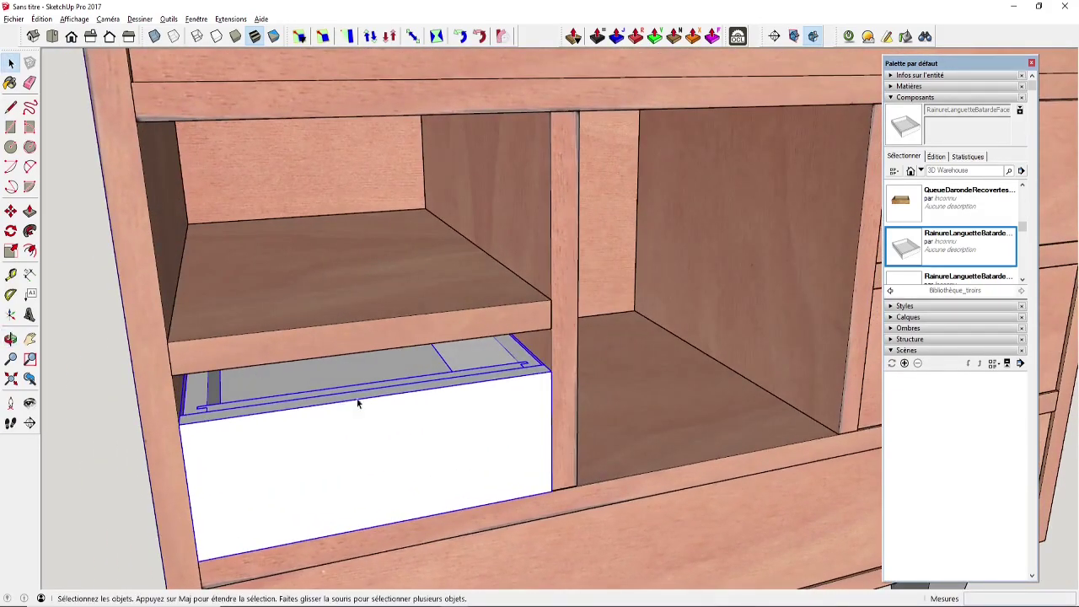
middle_click_drag(409, 388, 596, 326)
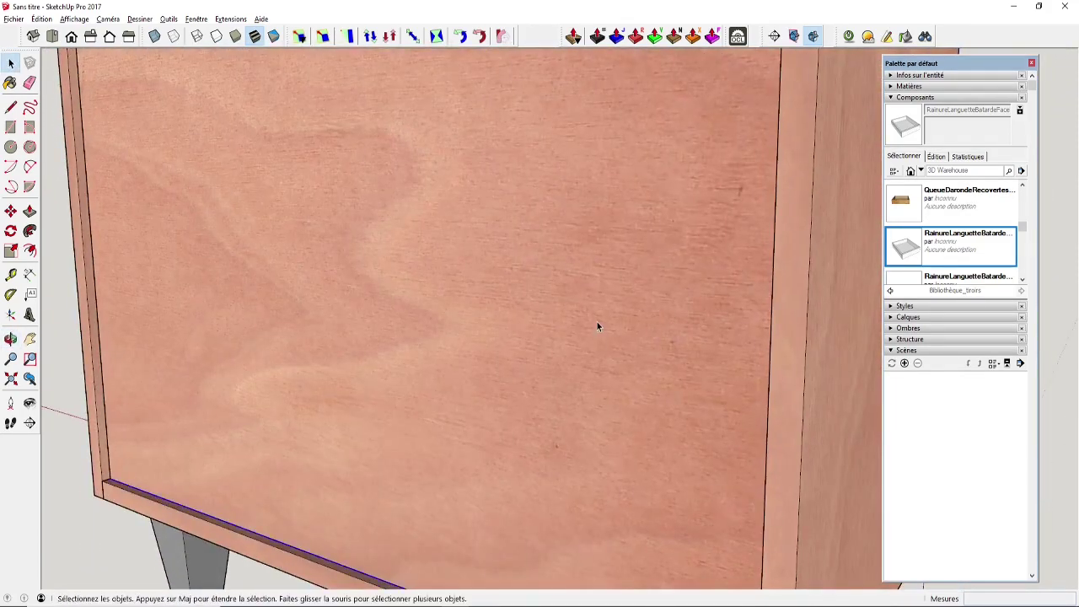
right_click(597, 326)
left_click(631, 290)
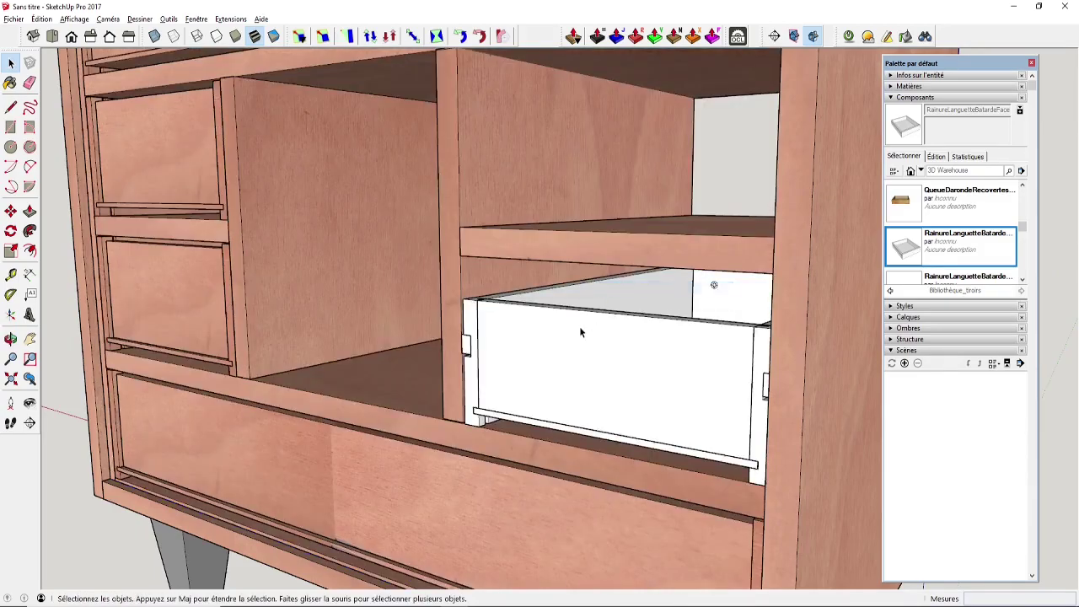
Raise the drawer 2 mm vertically along the compartment's divider
scroll(580, 329, "up", 10)
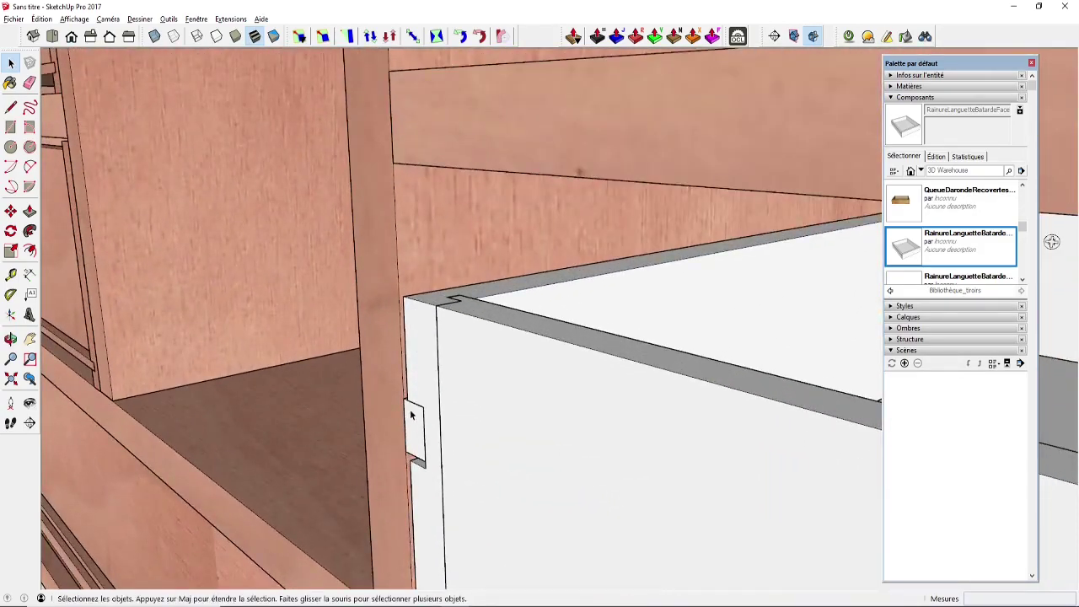
scroll(447, 406, "down", 5)
middle_click_drag(453, 413, 501, 366)
scroll(506, 441, "up", 4)
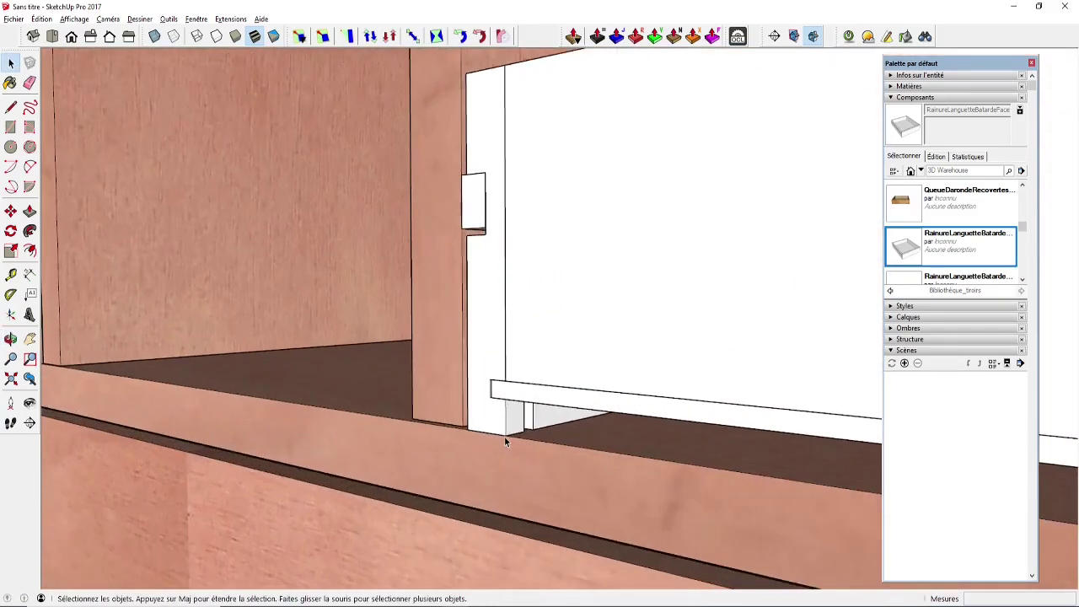
scroll(505, 434, "down", 3)
left_click(525, 364)
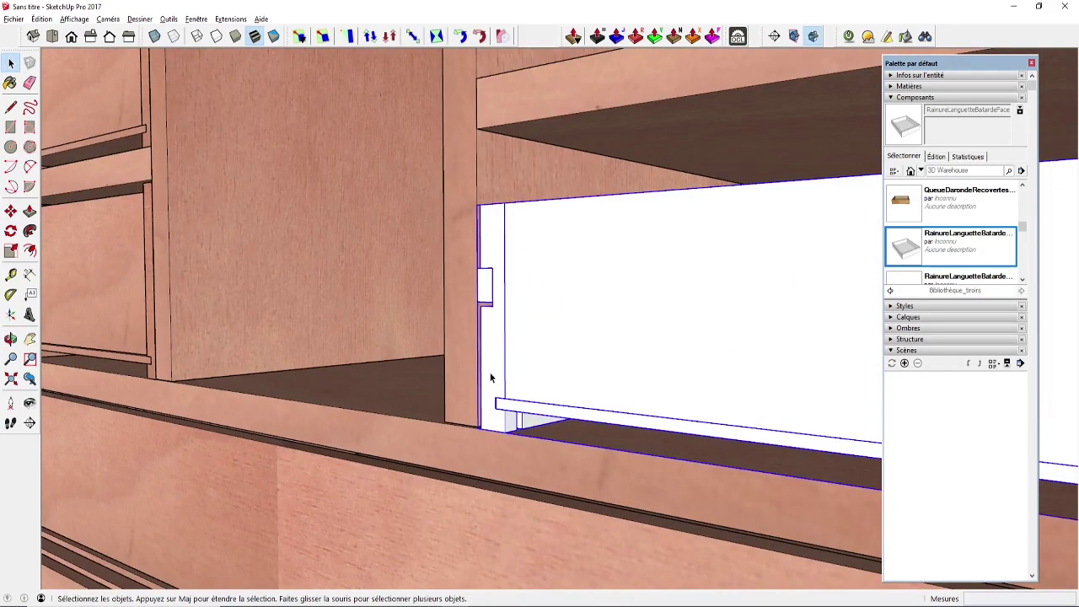
key("m")
left_click(477, 424)
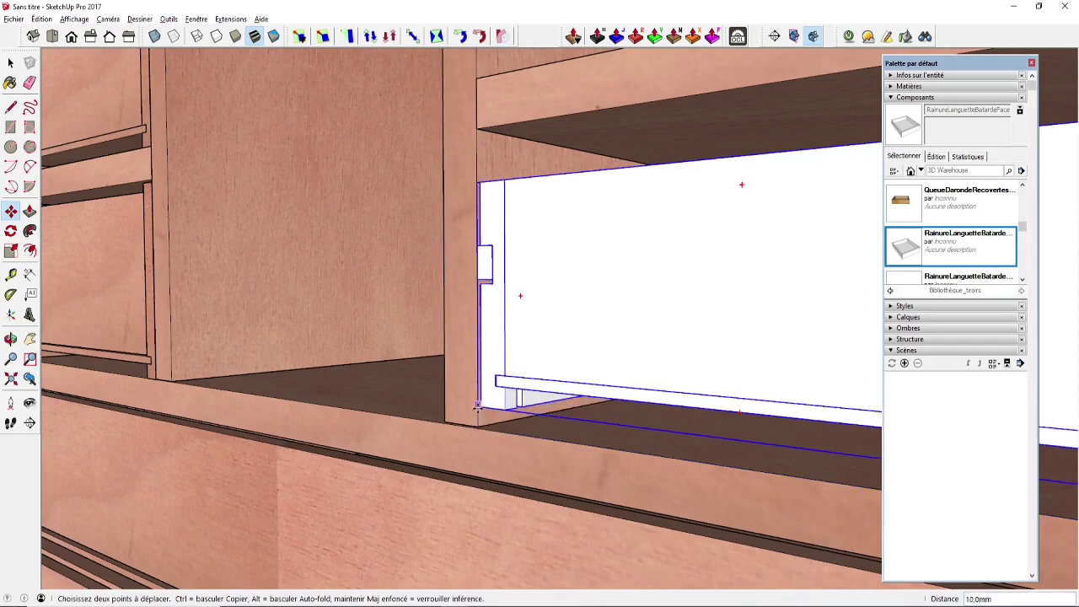
left_click(477, 406)
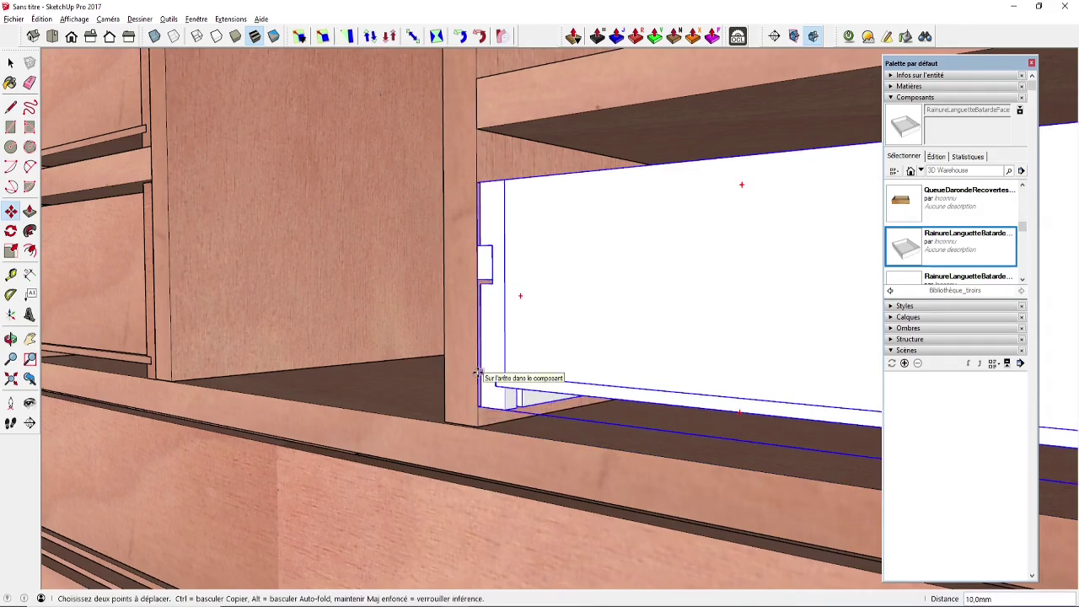
type("2")
key("Return")
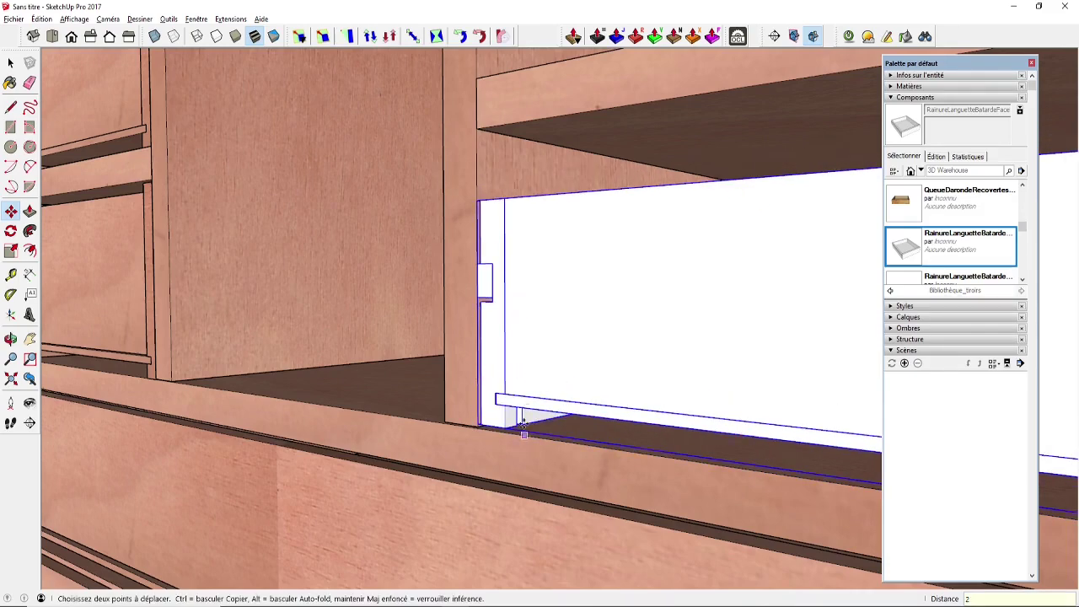
Stretch the drawer's height up to the underside of the shelf above it, about 133.8 mm
key("F6")
scroll(429, 384, "down", 6)
scroll(748, 319, "down", 2)
middle_click_drag(674, 331, 405, 354)
scroll(573, 337, "up", 5)
middle_click_drag(595, 345, 419, 304)
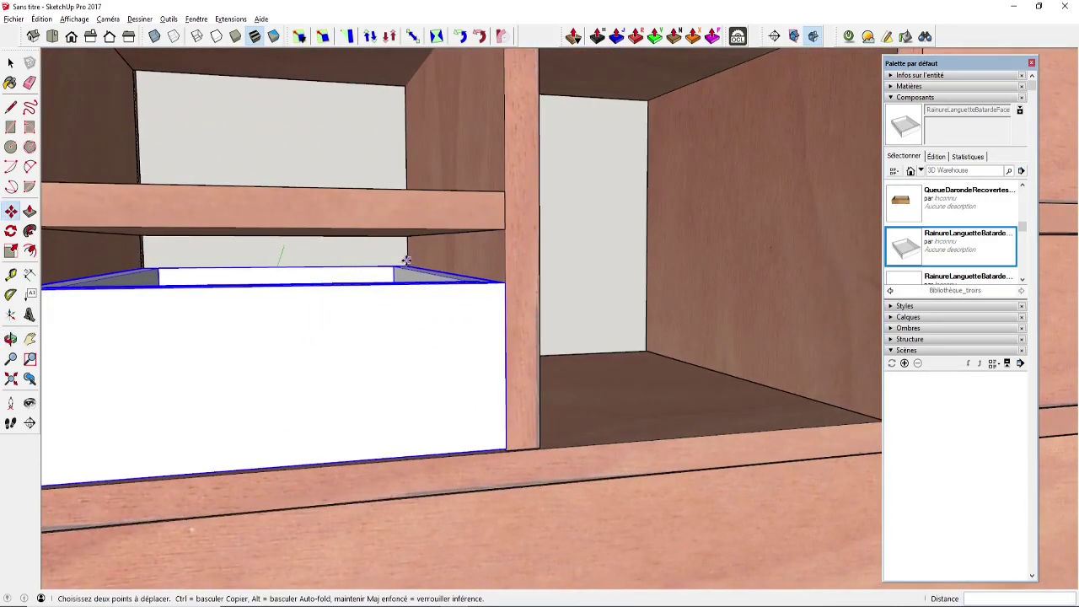
left_click(413, 36)
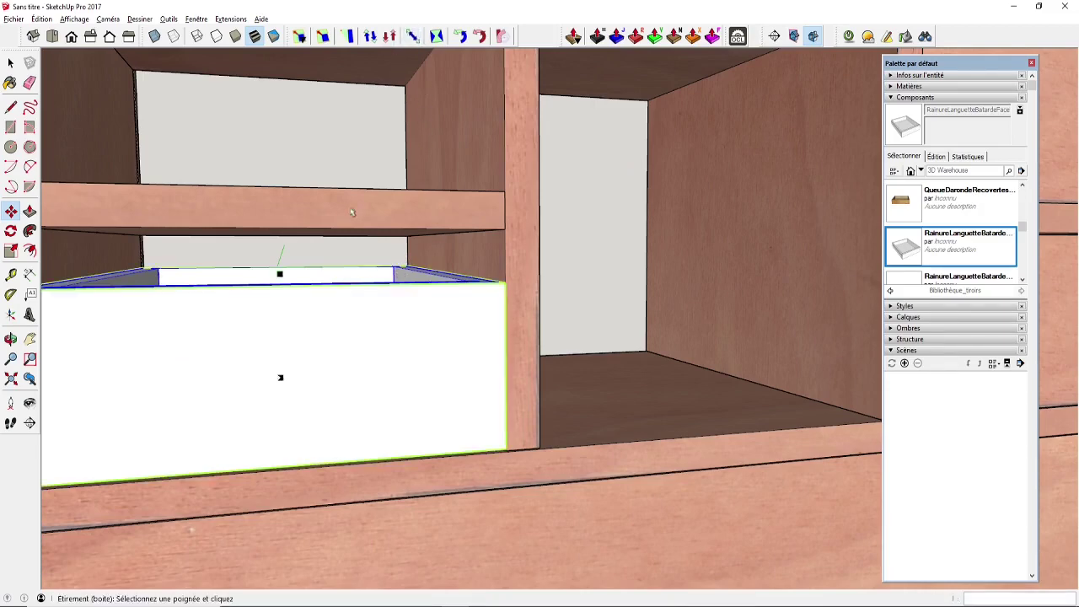
left_click(280, 274)
left_click(376, 233)
middle_click_drag(376, 232, 287, 289)
Hide the shelf directly above the drawer
key("space")
right_click(305, 253)
left_click(343, 291)
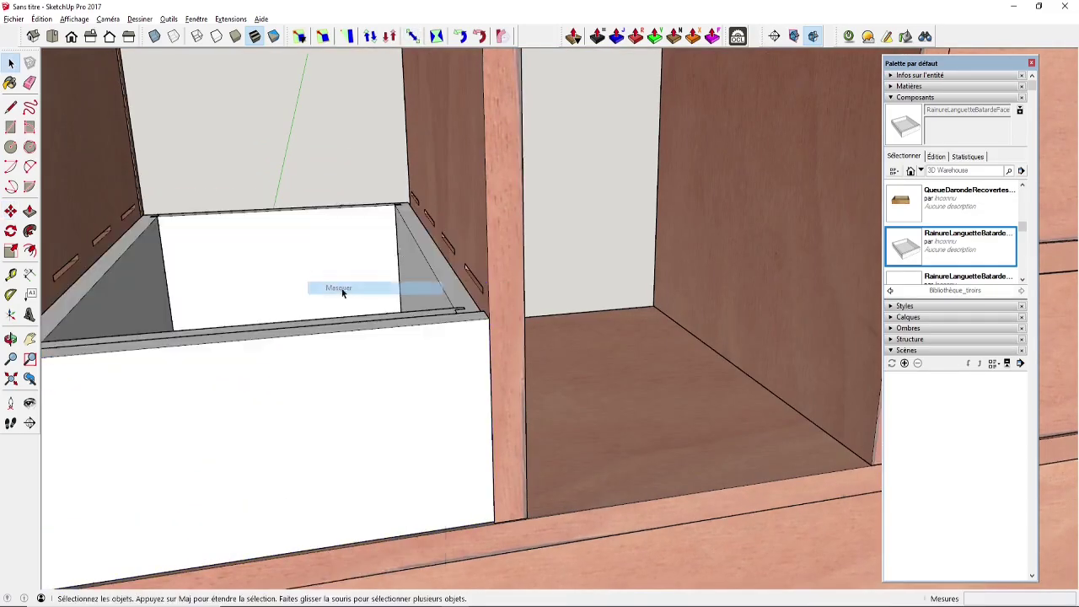
Set the drawer's height to 132 mm with the box stretch tool, correcting the mistyped dimension
left_click(413, 37)
left_click(294, 337)
left_click(271, 253)
left_click_drag(551, 301, 598, 301)
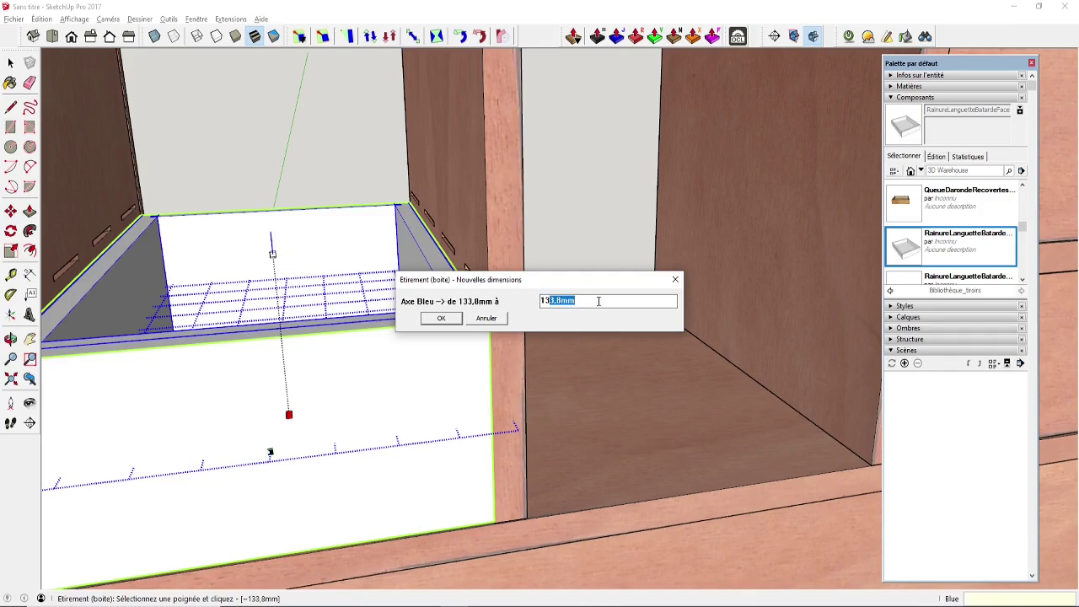
type("132")
key("Return")
left_click(598, 305)
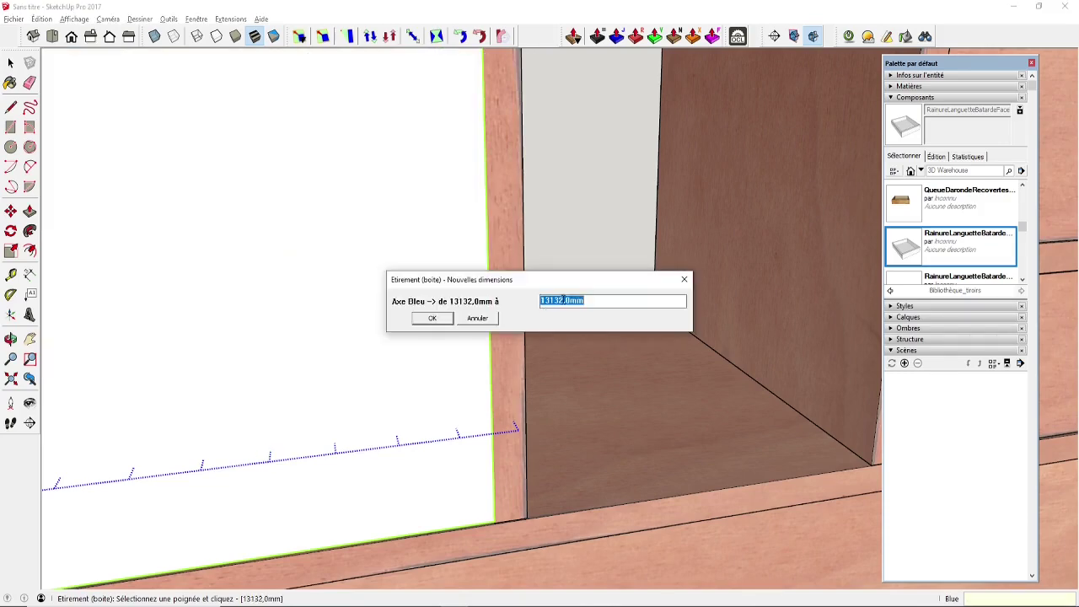
type("2")
key("Return")
middle_click_drag(472, 345, 437, 208)
scroll(437, 208, "up", 3)
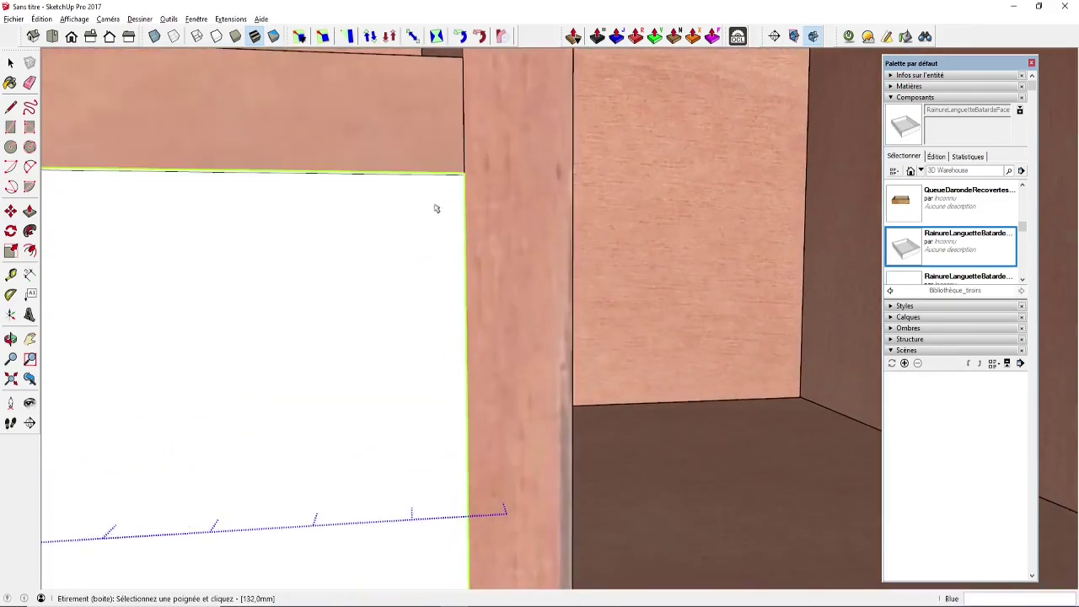
scroll(446, 189, "down", 10)
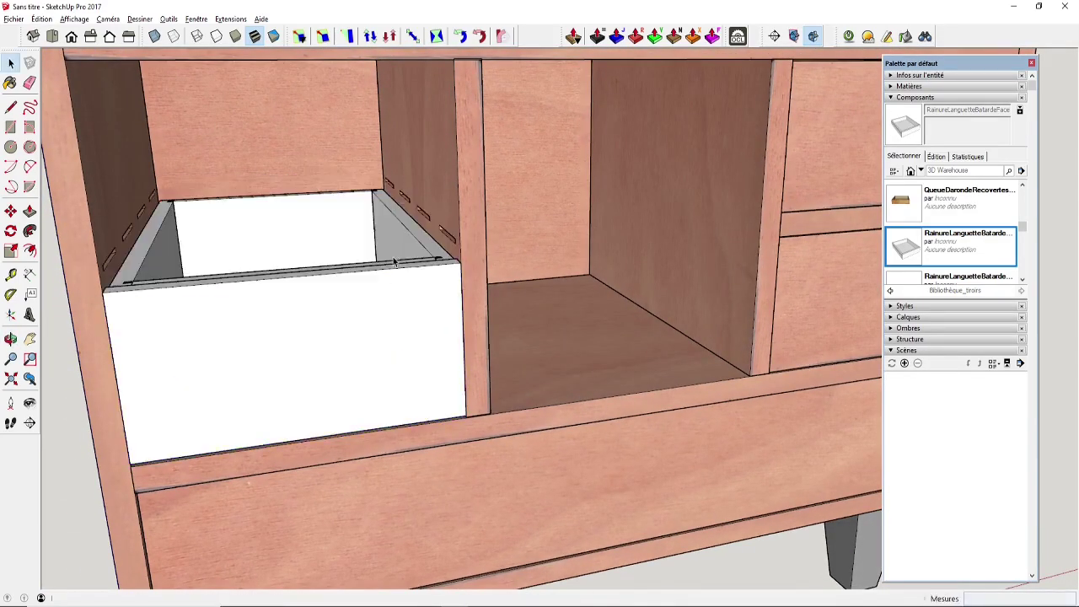
Reduce the drawer's height to 130 mm with the box stretch tool
left_click(298, 216)
key("Tab")
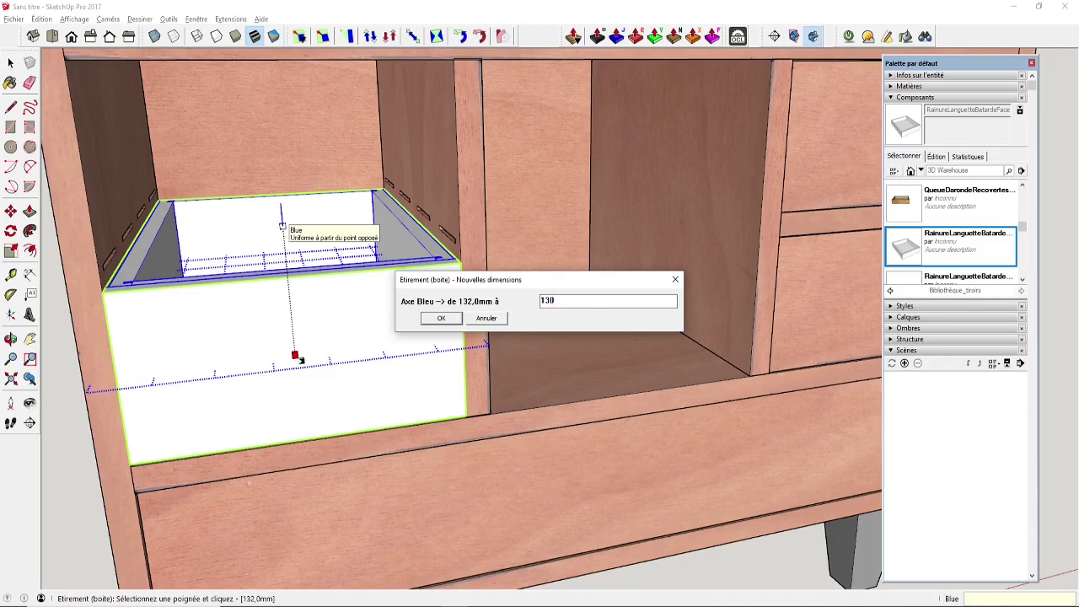
type("130")
key("Return")
key("space")
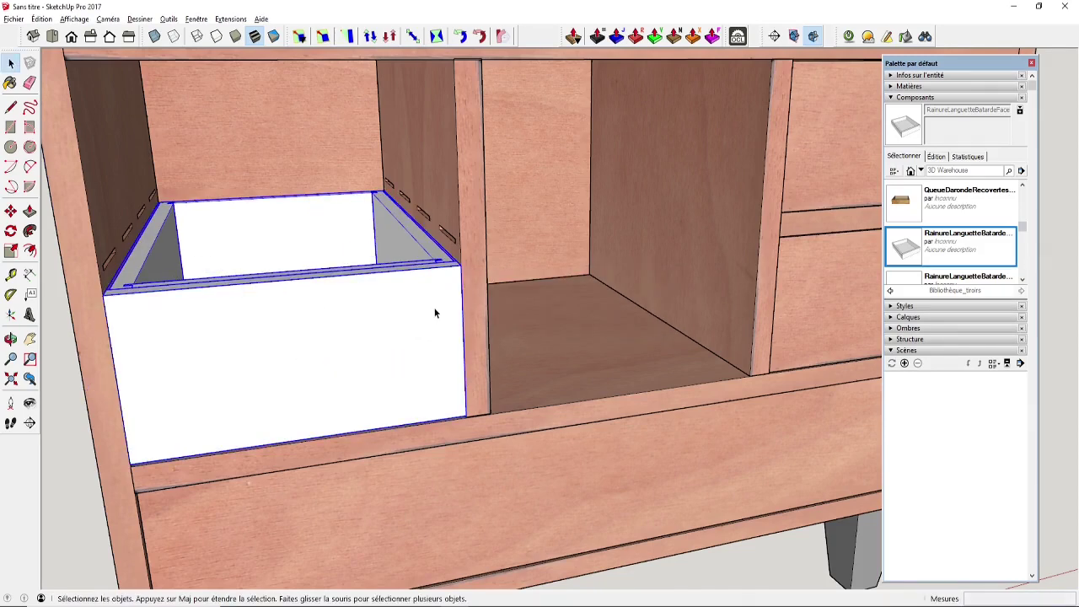
Hide the shelf above the drawer again and re-enter a drawer height of 130 mm with the box stretch tool
middle_click_drag(435, 313, 333, 243)
right_click(387, 207)
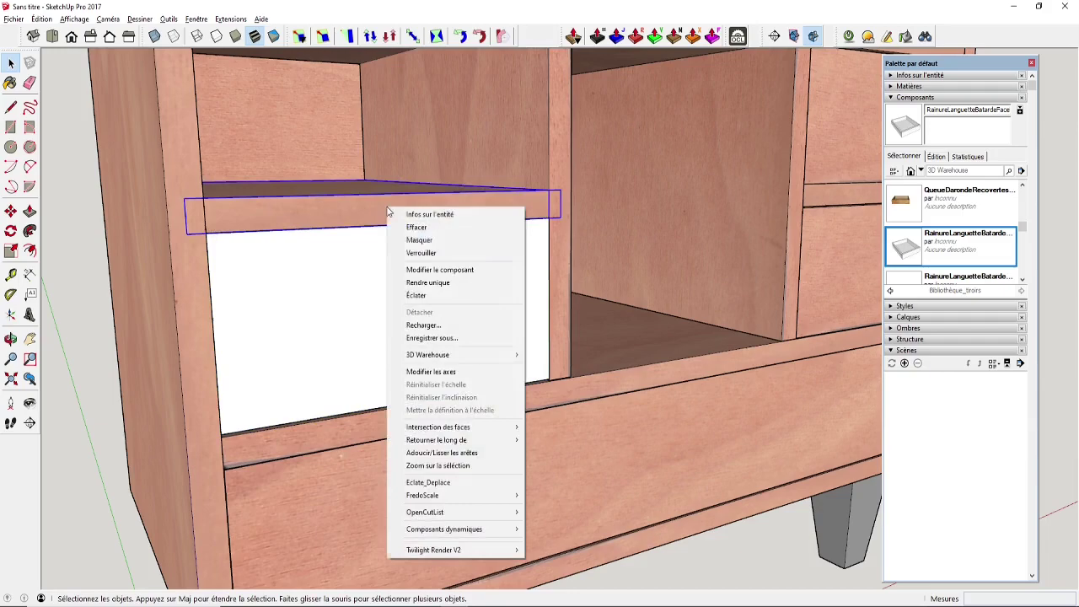
left_click(417, 239)
left_click(380, 236)
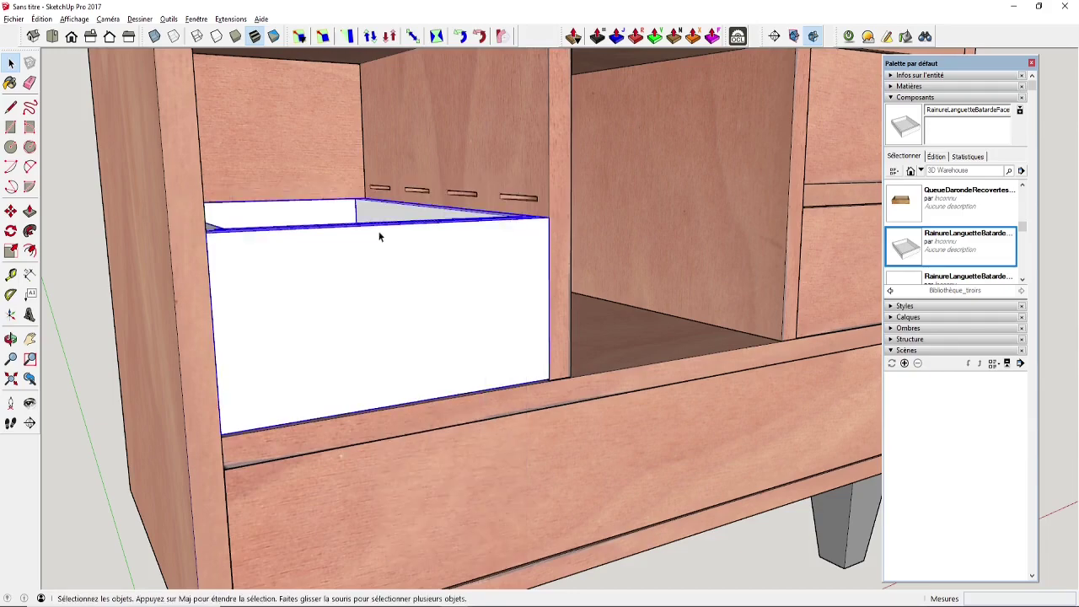
left_click(413, 36)
key("Tab")
type("130")
key("Return")
key("space")
Unhide the shelf above the drawer and hide the vertical divider beside it
key("shift+h")
middle_click_drag(443, 237, 483, 272)
scroll(365, 262, "down", 5)
scroll(359, 268, "up", 5)
left_click(538, 276)
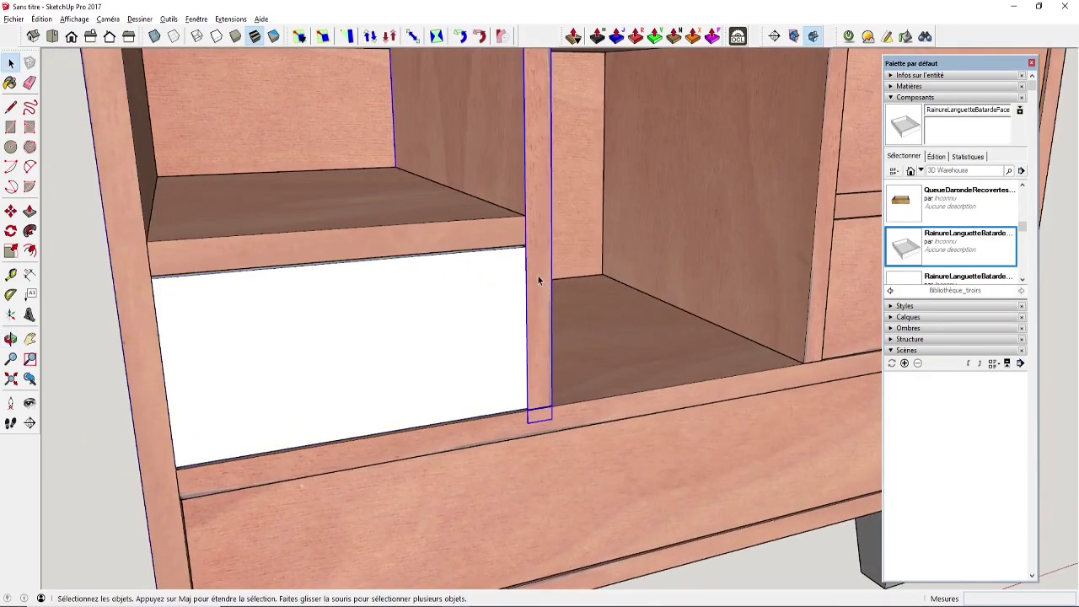
right_click(540, 275)
left_click(573, 287)
Explode the drawer component into its separate parts
middle_click_drag(561, 284, 356, 277)
scroll(357, 270, "up", 4)
scroll(321, 236, "up", 5)
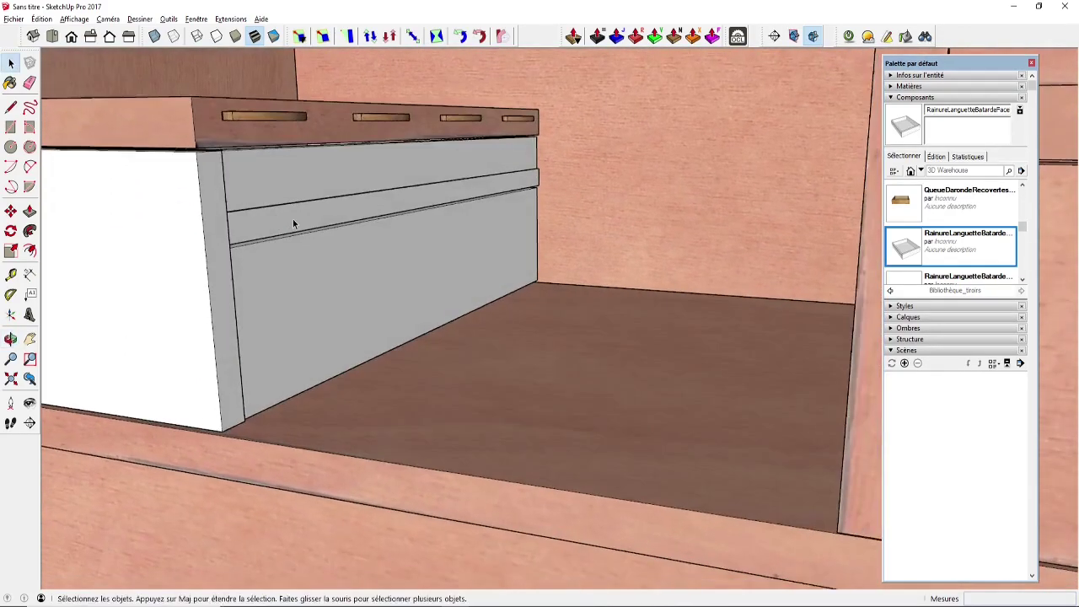
scroll(312, 246, "down", 2)
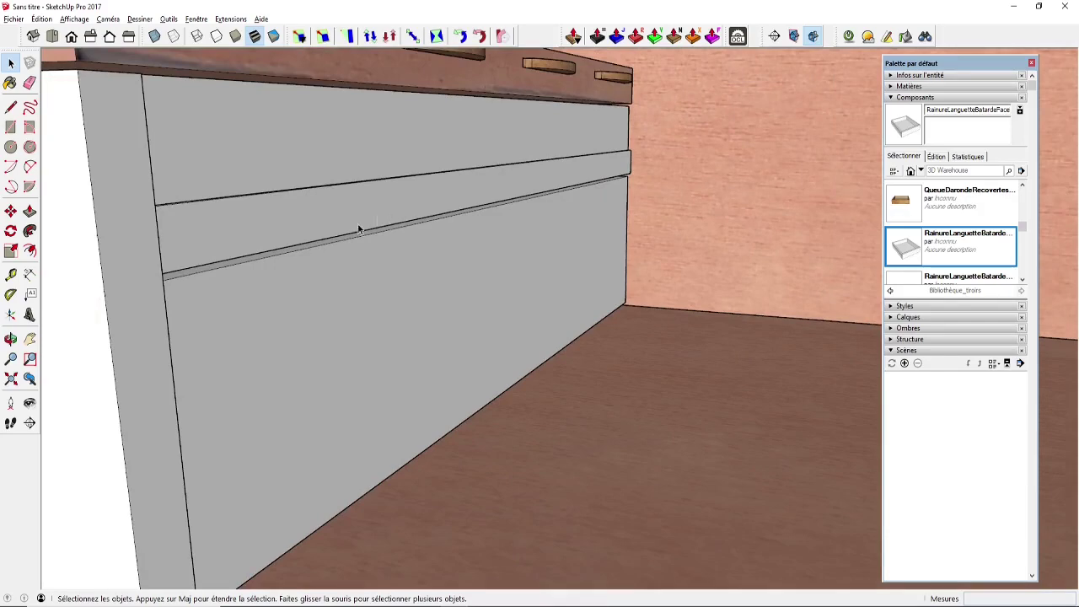
middle_click_drag(155, 231, 337, 277)
scroll(264, 233, "down", 4)
right_click(358, 269)
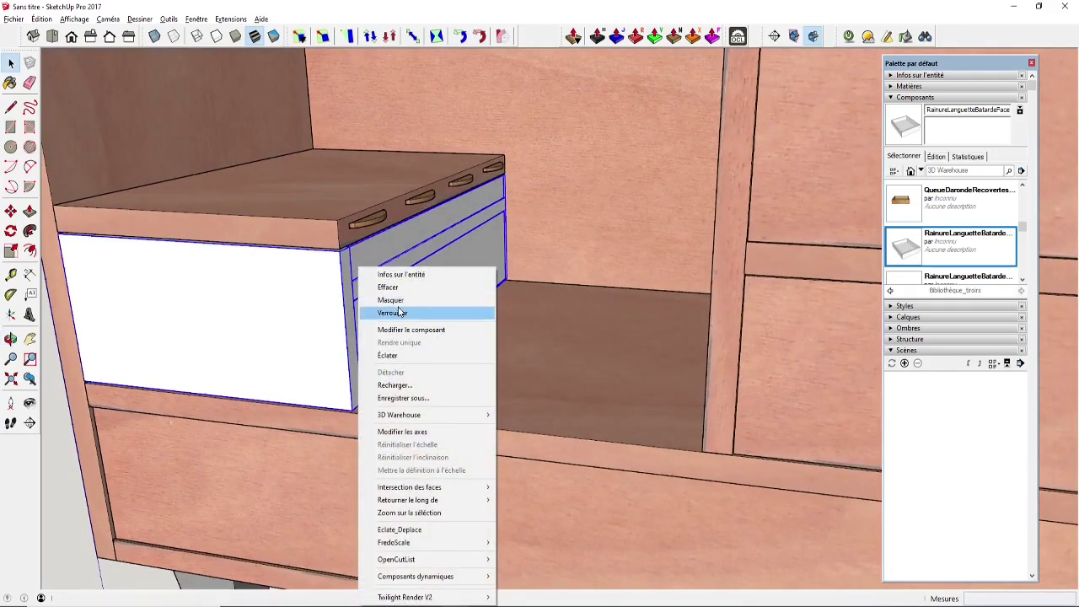
left_click(393, 355)
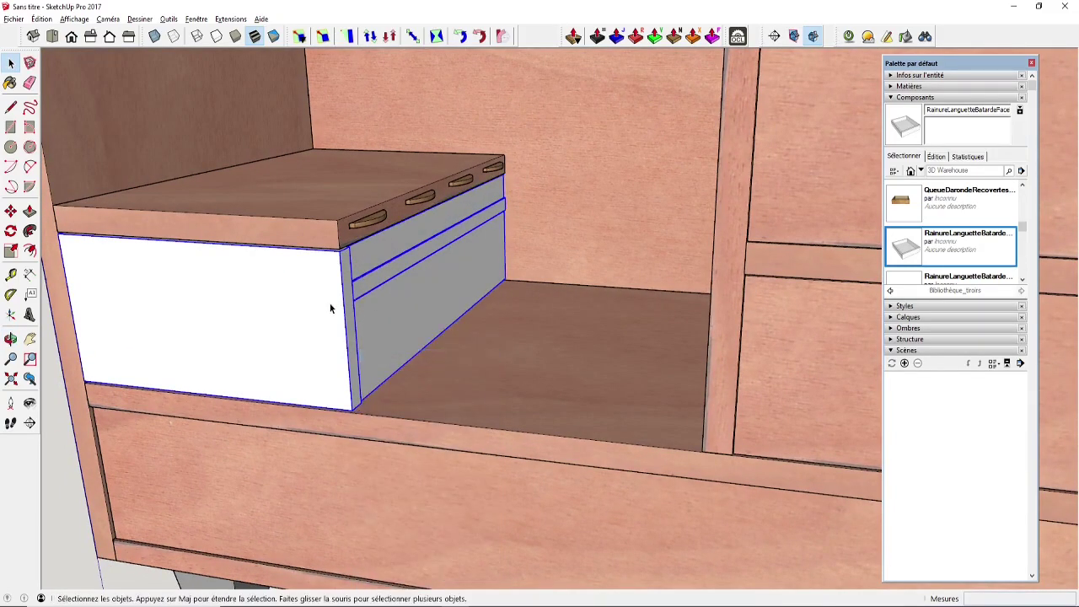
left_click(392, 293)
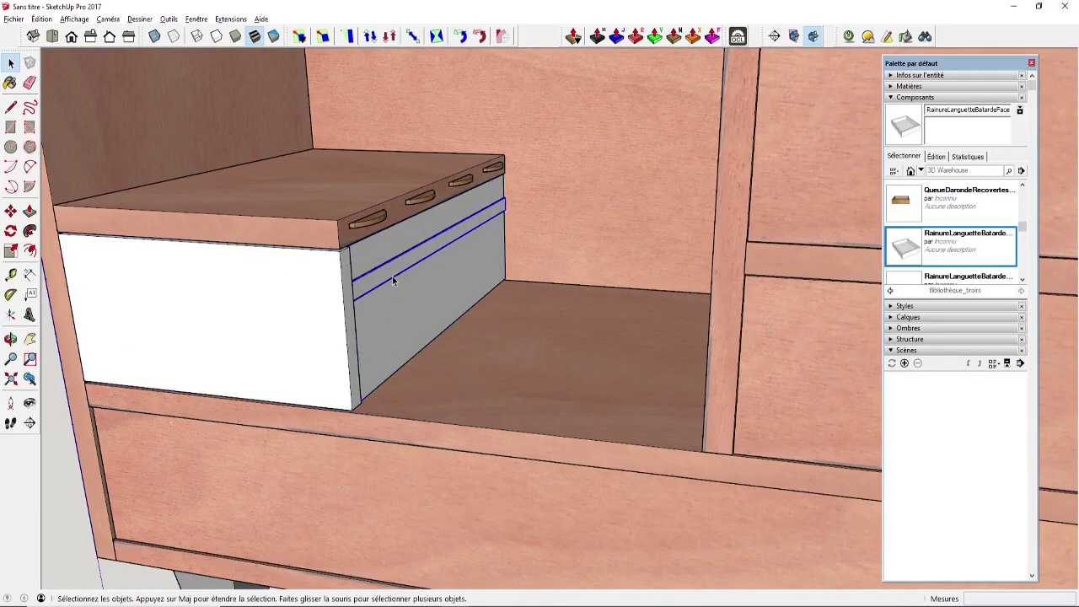
Open the drawer front for editing and push its right end face inward by 1 mm
left_click(353, 320)
scroll(349, 321, "up", 3)
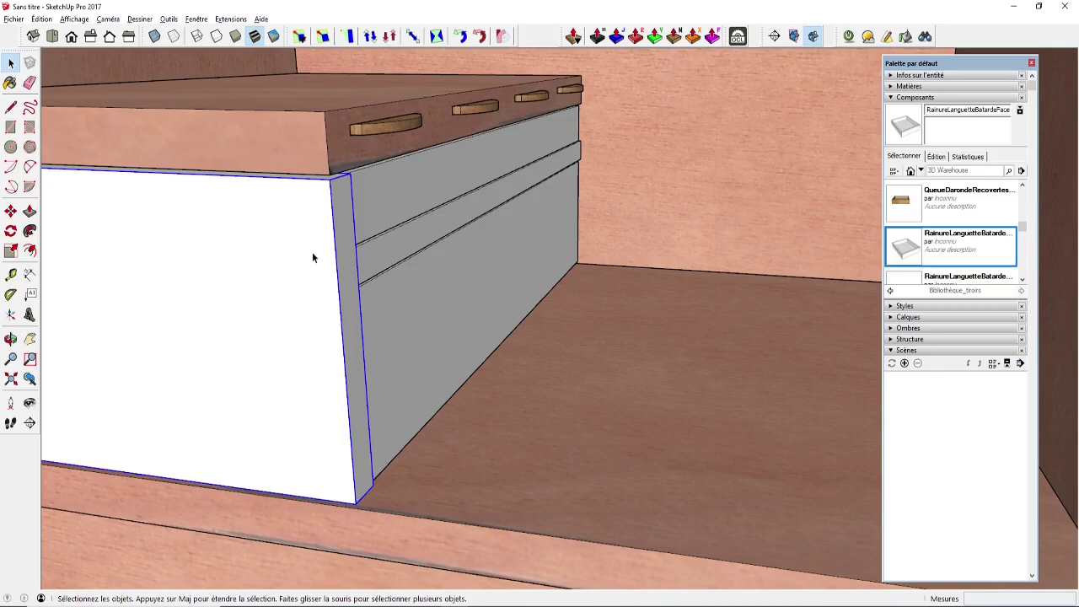
middle_click_drag(311, 254, 338, 261)
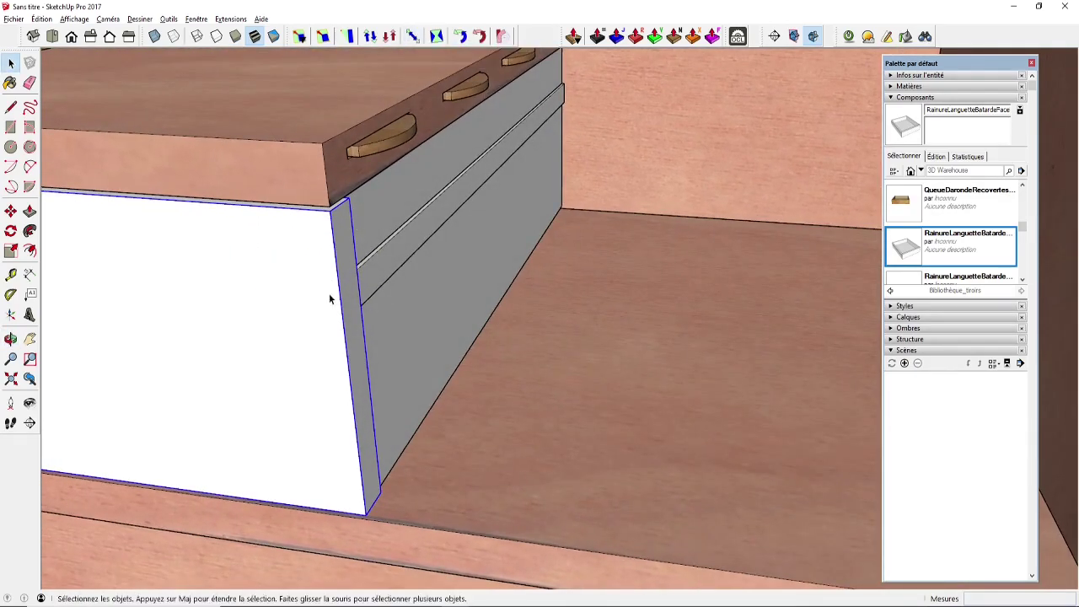
double_click(308, 297)
key("p")
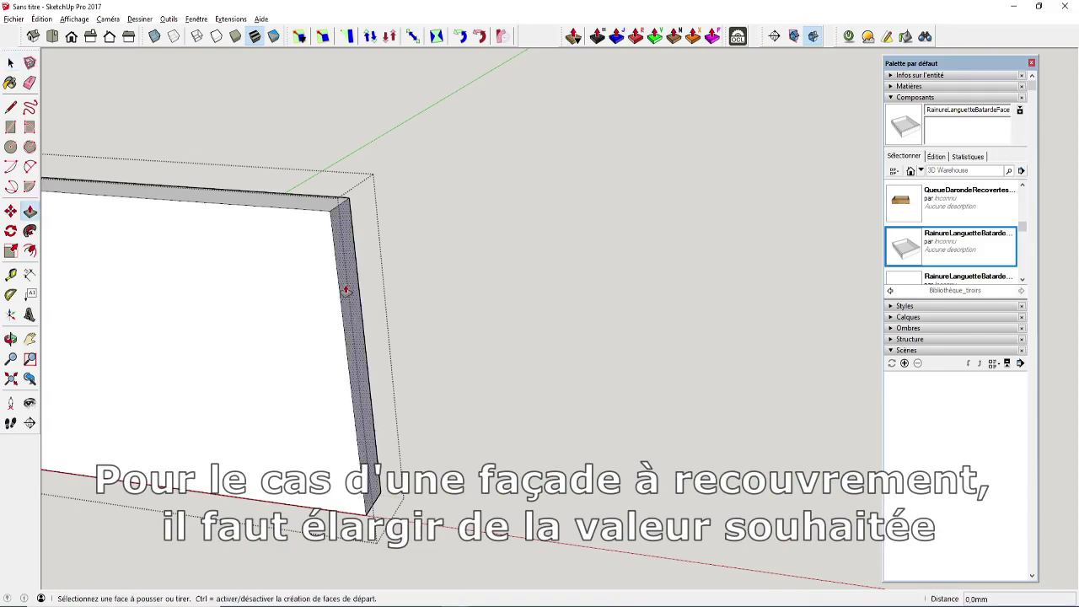
left_click(345, 285)
left_click(333, 290)
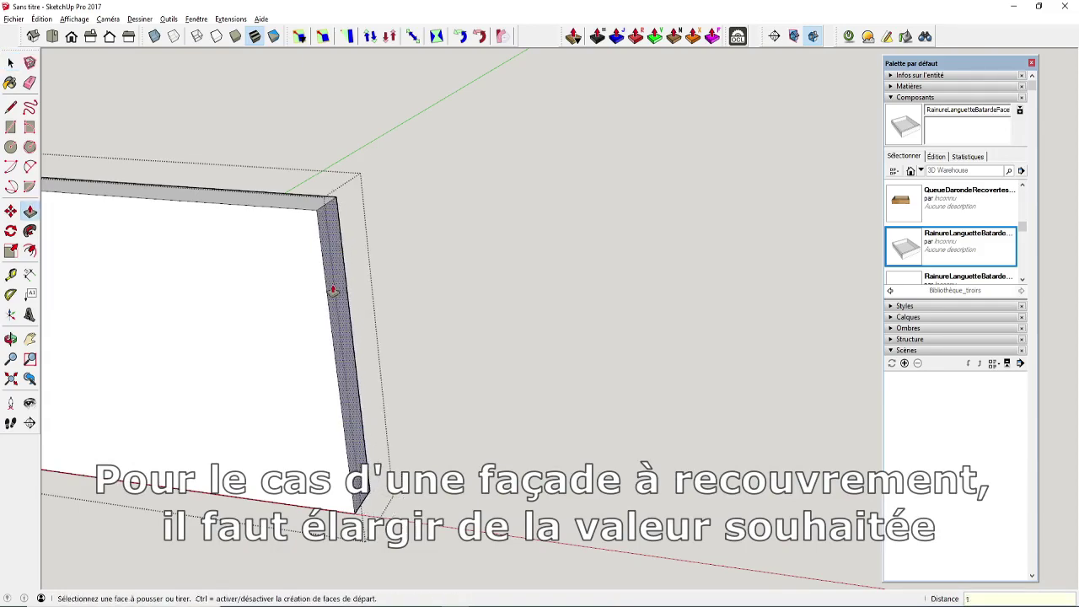
key("Return")
Push the opposite end face of the drawer front inward by 1 mm and leave the part's editing mode
scroll(403, 317, "down", 3)
middle_click_drag(337, 329, 714, 350)
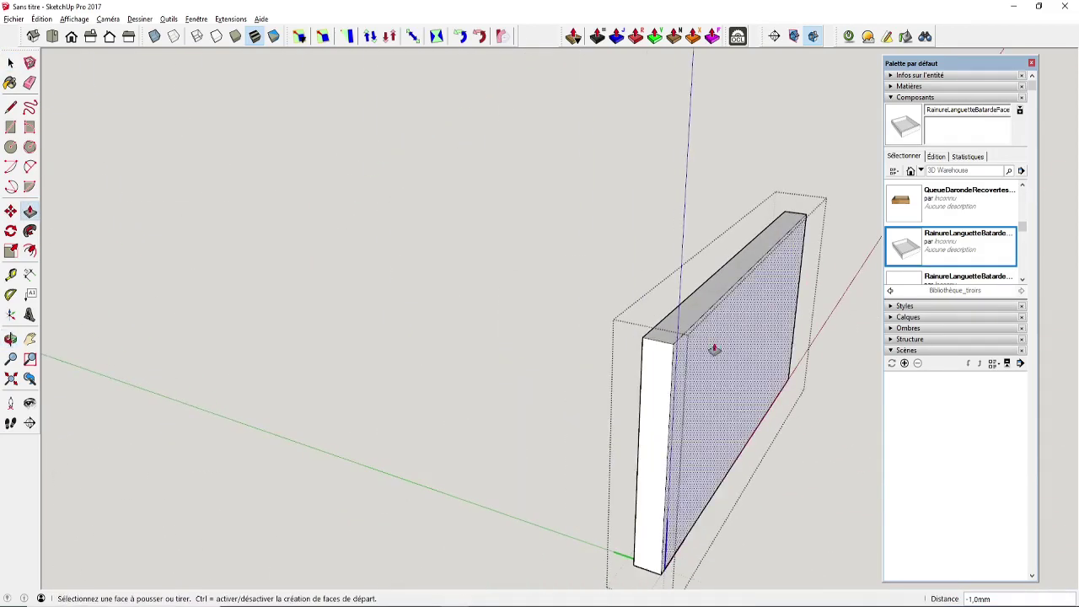
key("space")
key("p")
left_click_drag(660, 388, 669, 378)
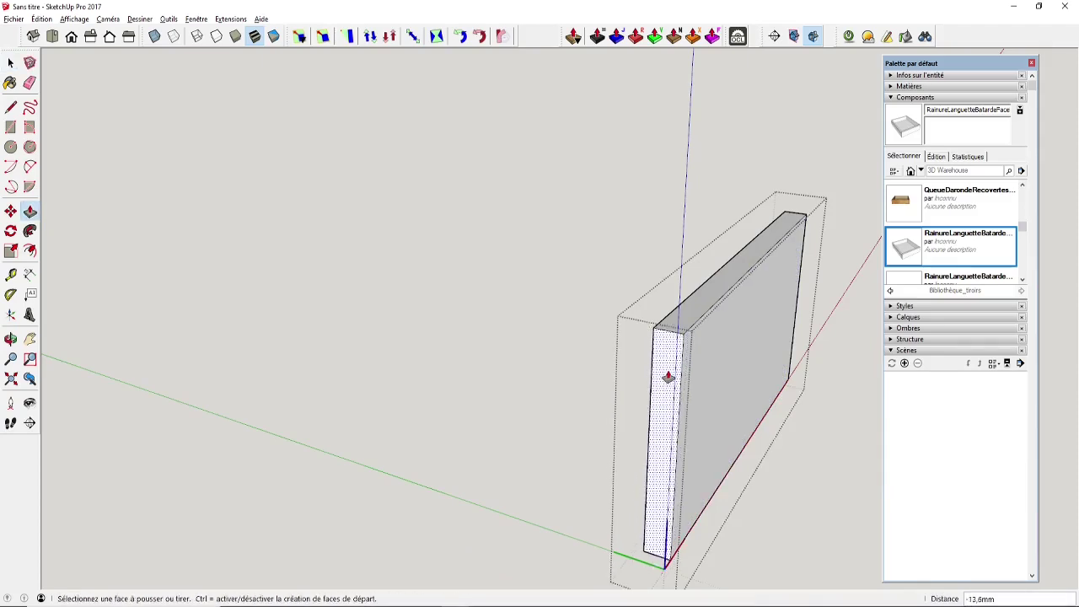
type("1")
key("Return")
key("space")
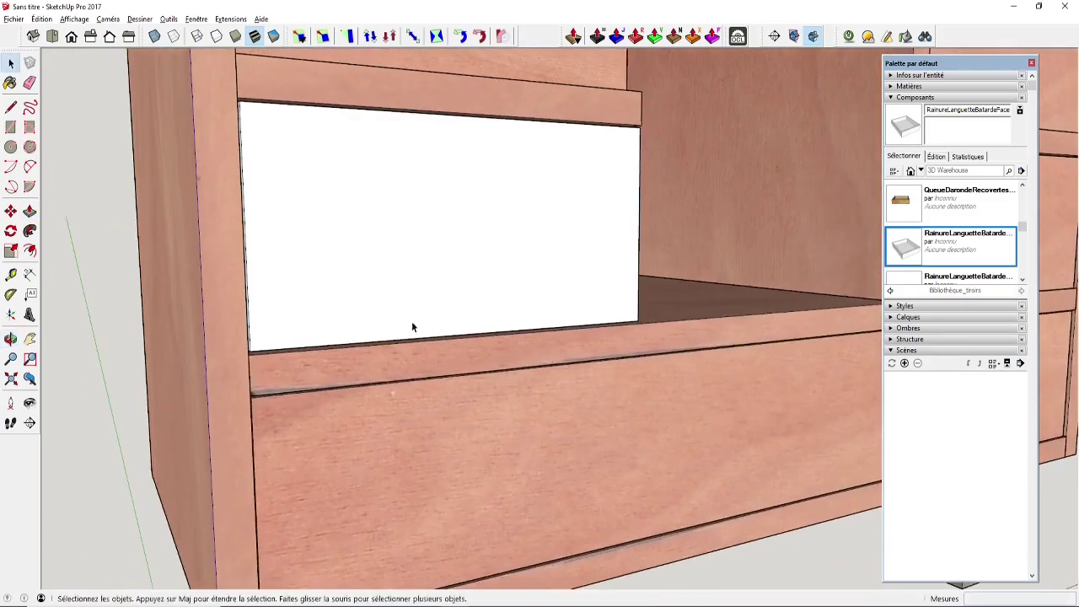
Examine the clearance around the drawer front and the screws in the drawer's side runner
scroll(396, 319, "up", 1)
scroll(385, 316, "down", 1)
middle_click_drag(472, 261, 279, 323)
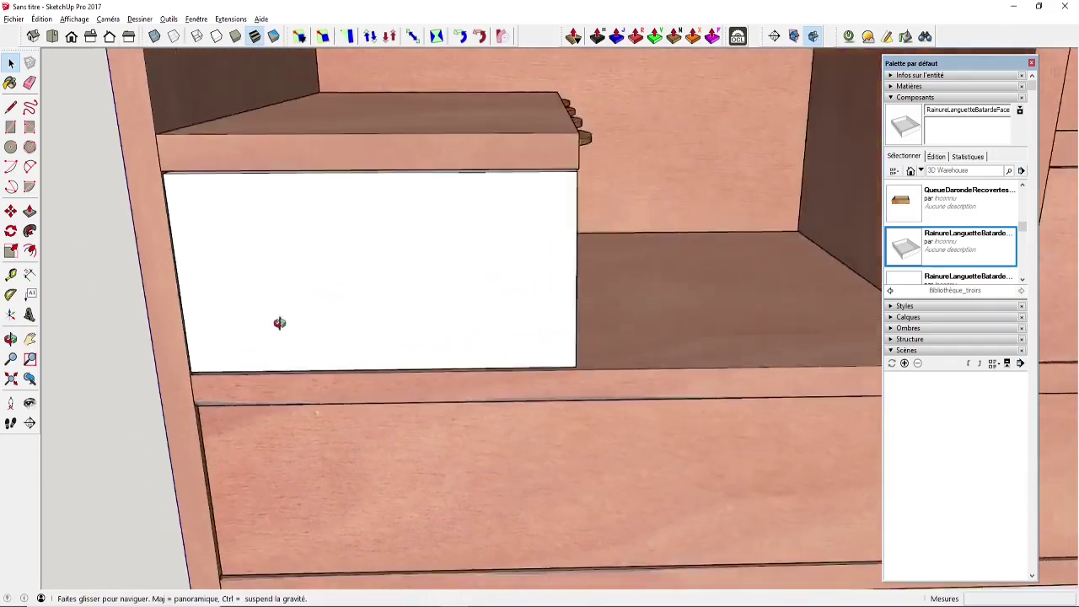
middle_click_drag(692, 308, 388, 175)
scroll(461, 244, "up", 3)
scroll(412, 250, "up", 3)
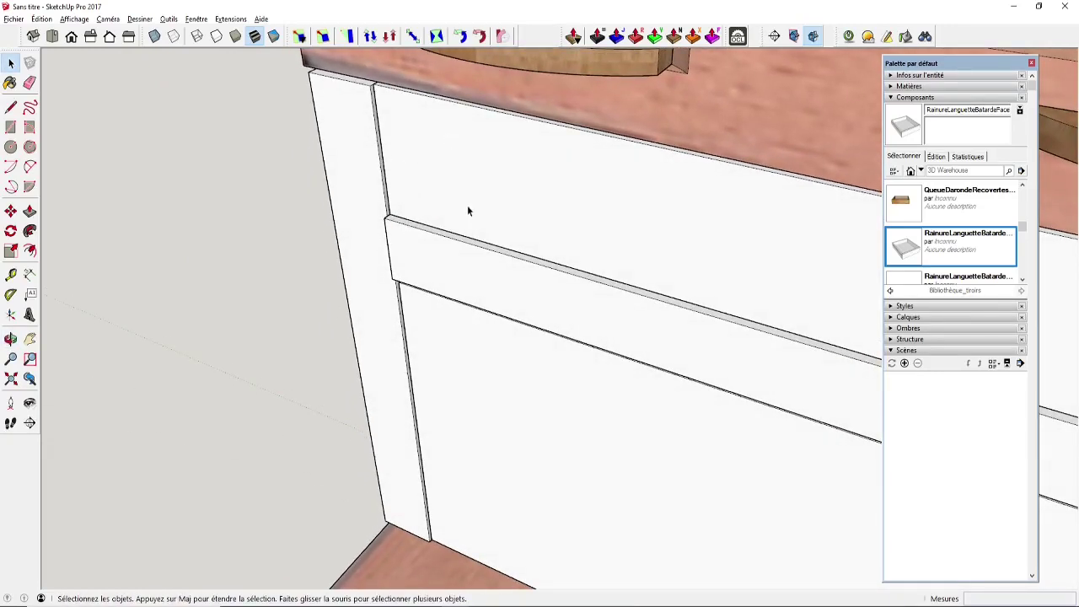
scroll(468, 206, "down", 2)
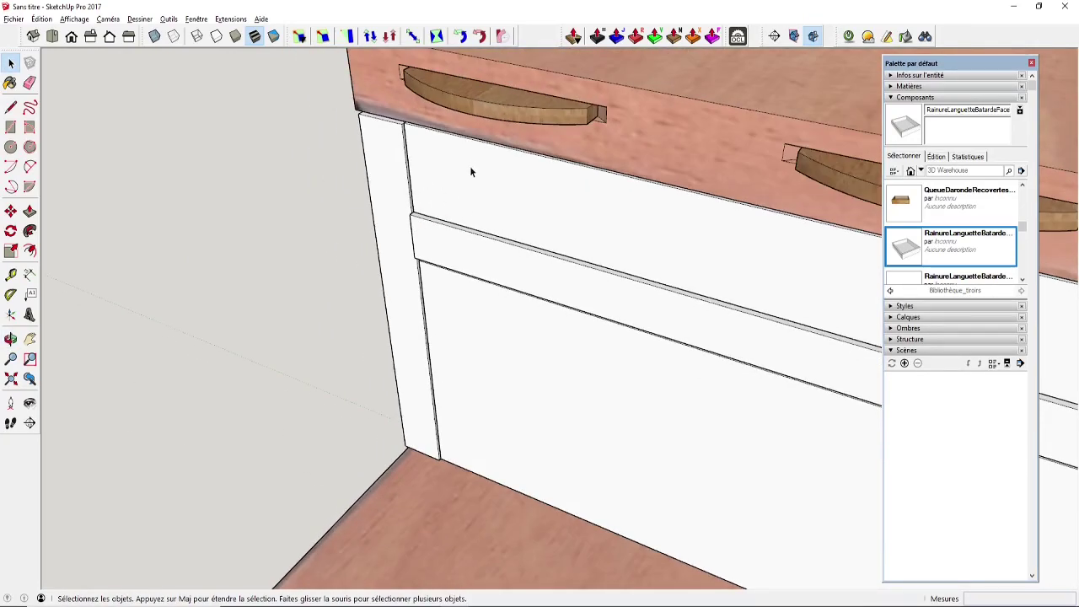
mouse_move(465, 239)
middle_mouse_down()
mouse_move(733, 250)
mouse_move(472, 246)
mouse_move(747, 224)
mouse_move(677, 253)
mouse_move(703, 244)
mouse_move(485, 235)
middle_mouse_up()
double_click(667, 242)
middle_click_drag(363, 196, 648, 354, "shift")
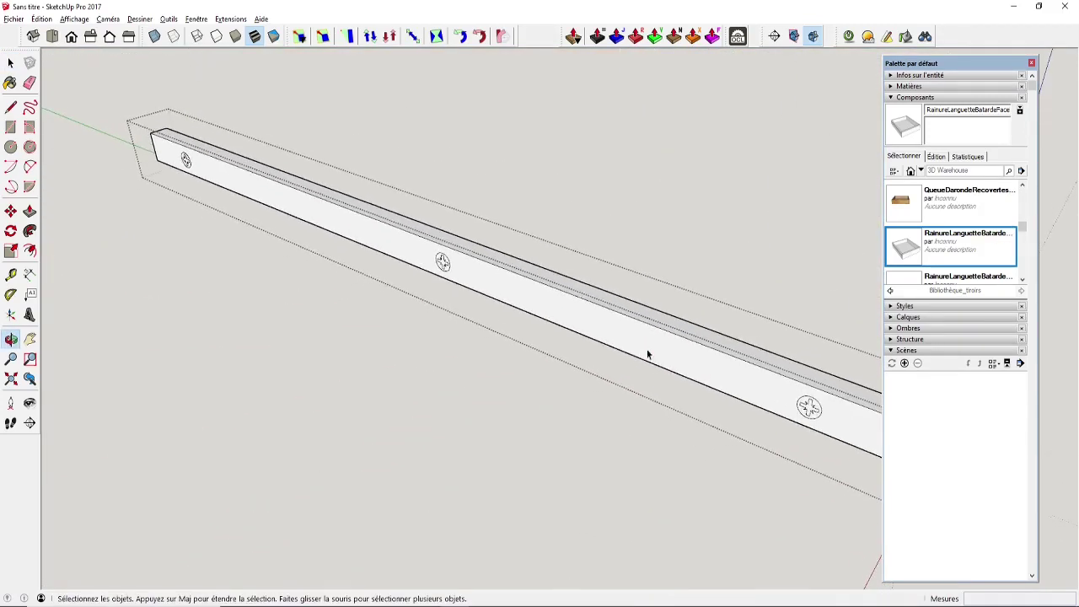
left_click(427, 130)
scroll(631, 175, "down", 5)
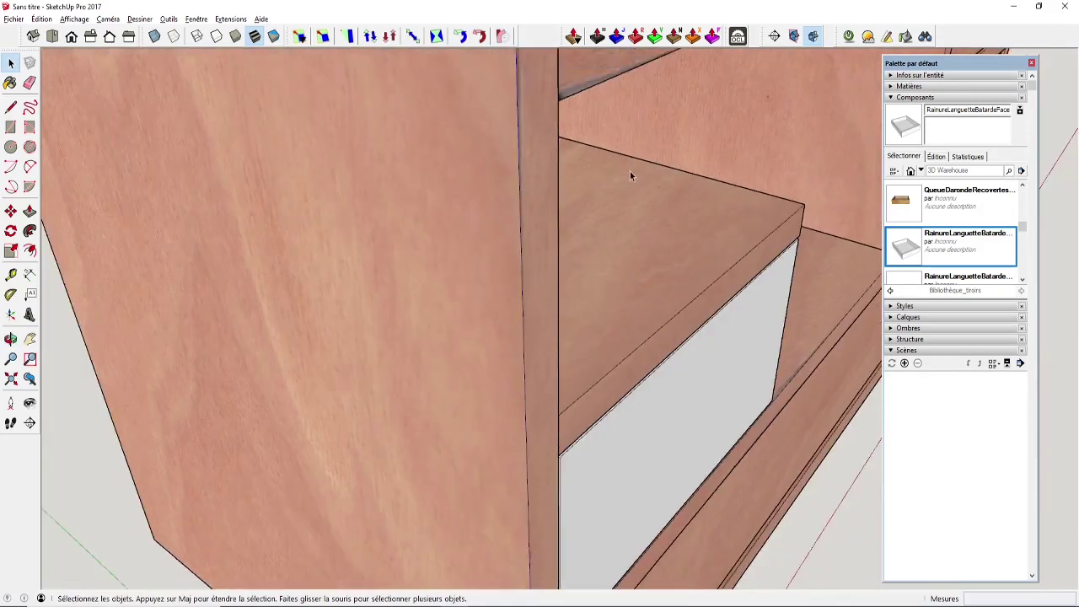
Restore the hidden divider and copy the drawer up about 153.6 mm into the compartment above, resting on the shelf
middle_click_drag(681, 217, 511, 162)
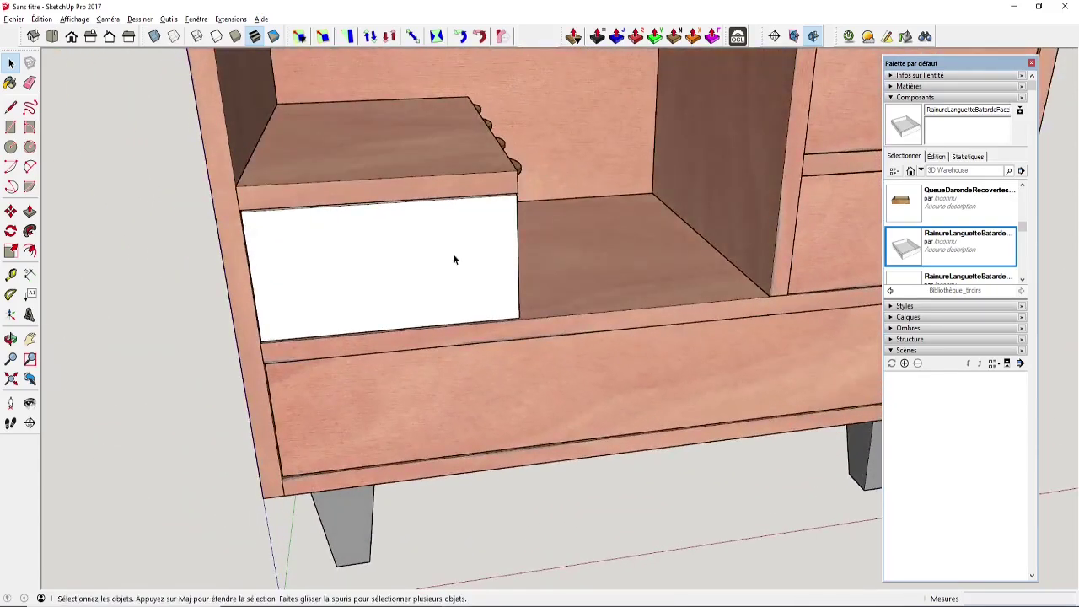
scroll(581, 240, "down", 2)
middle_click_drag(581, 240, 514, 158)
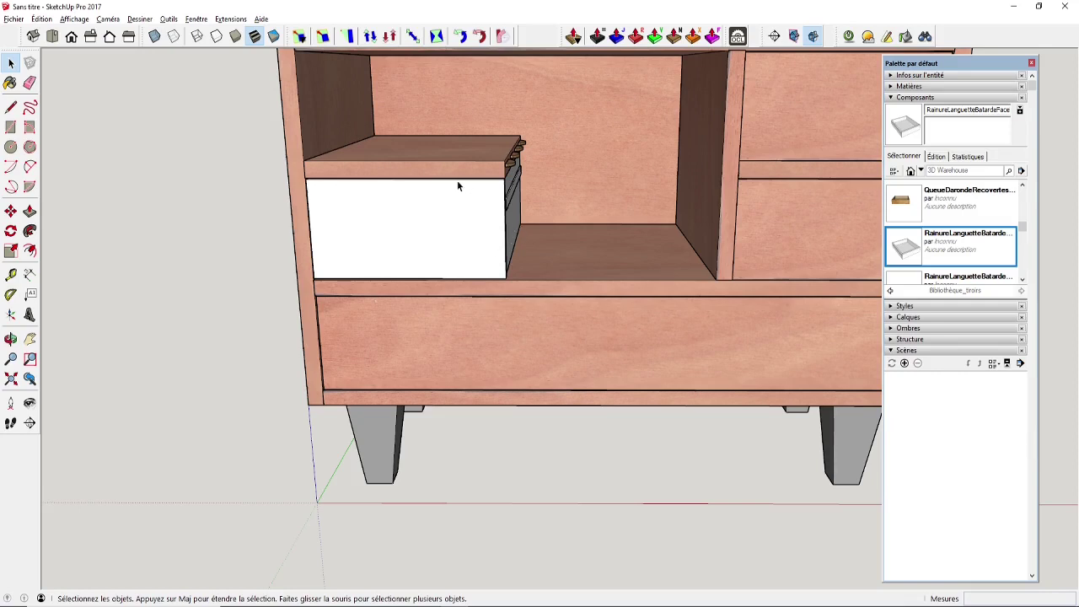
key("ctrl+z")
left_click(440, 202)
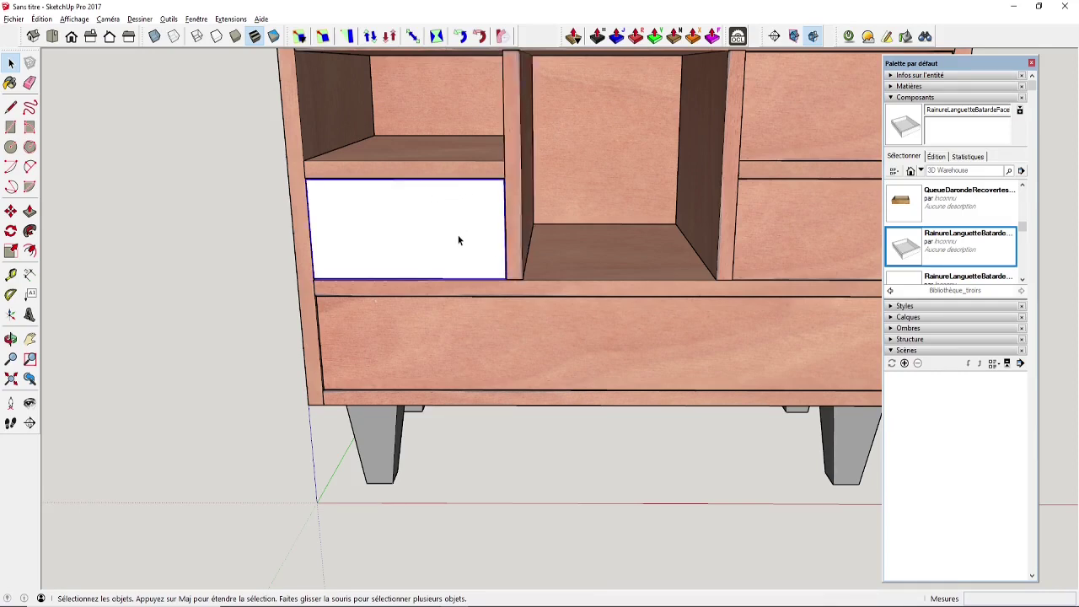
key("m")
key("ctrl")
left_click(504, 280)
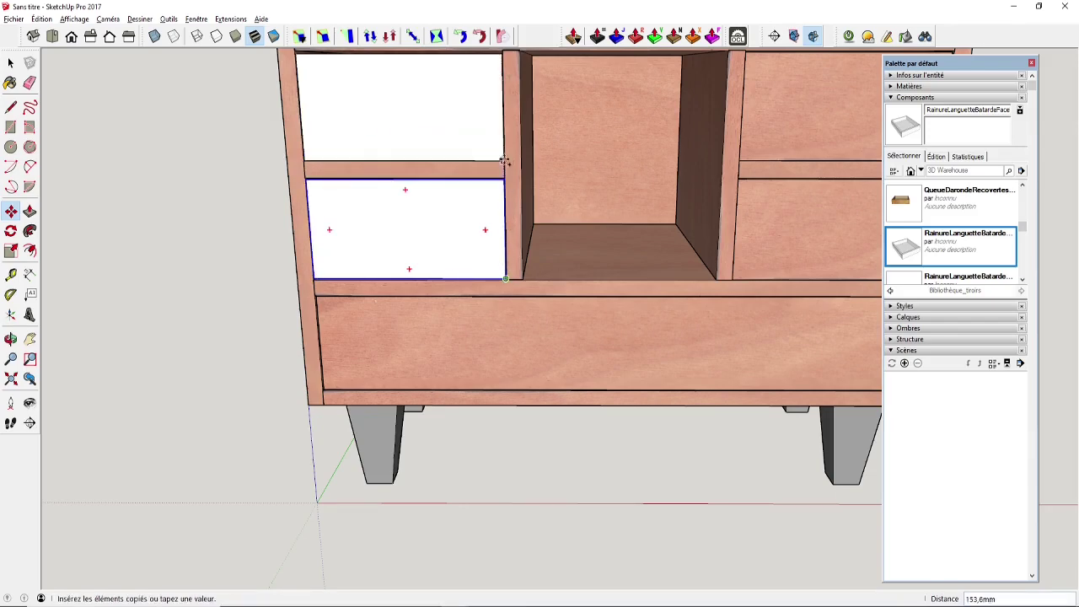
left_click(504, 160)
scroll(533, 213, "down", 3)
middle_click_drag(533, 212, 681, 343)
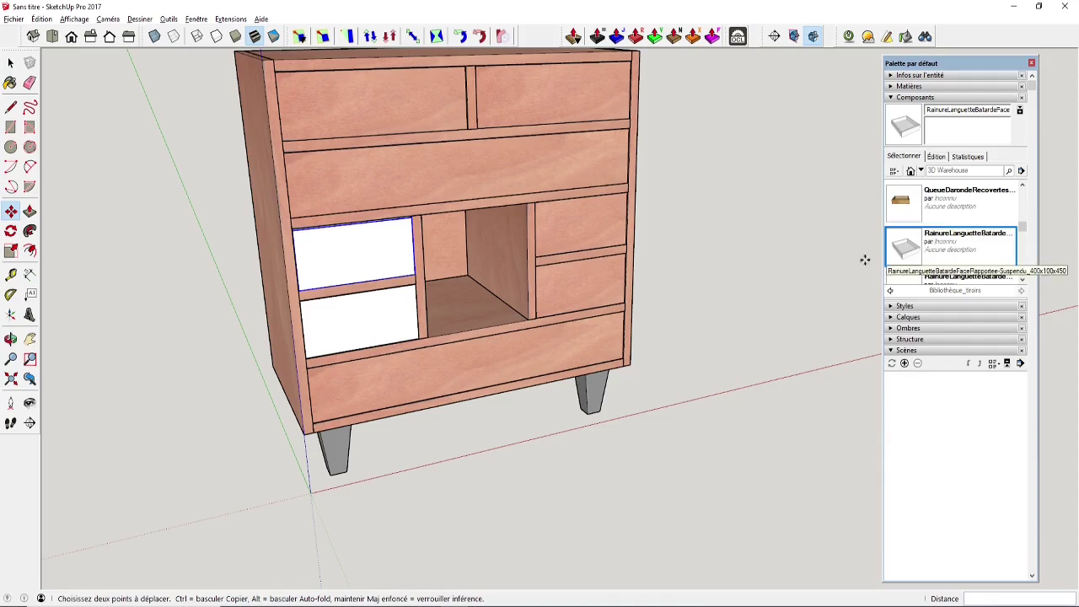
Insert the QueueDarondeRecovertes_400x90x450 dovetailed drawer from the component library beside the cabinet
key("space")
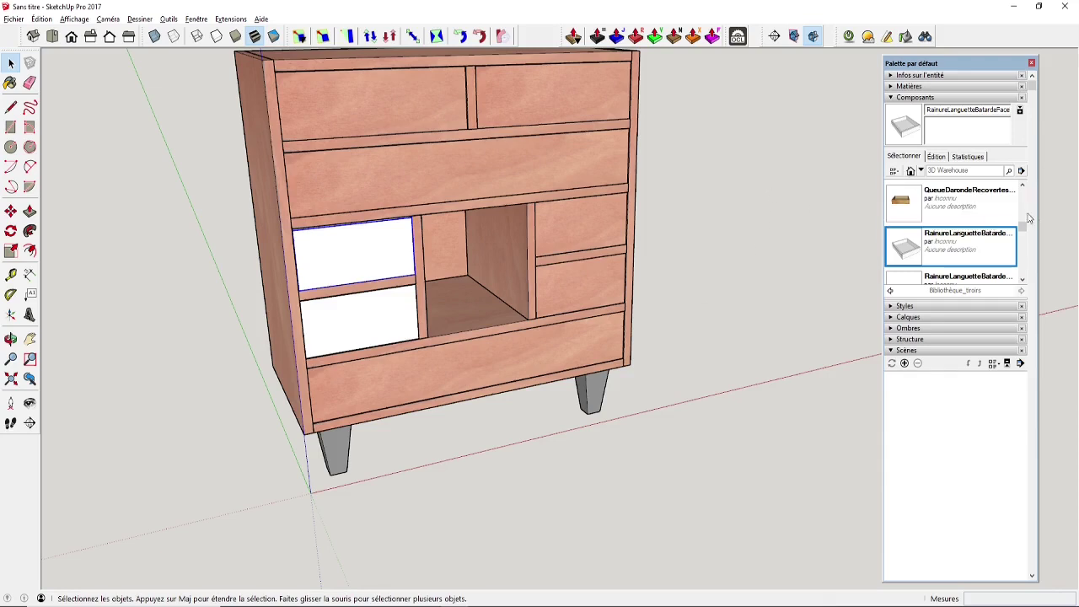
left_click(962, 207)
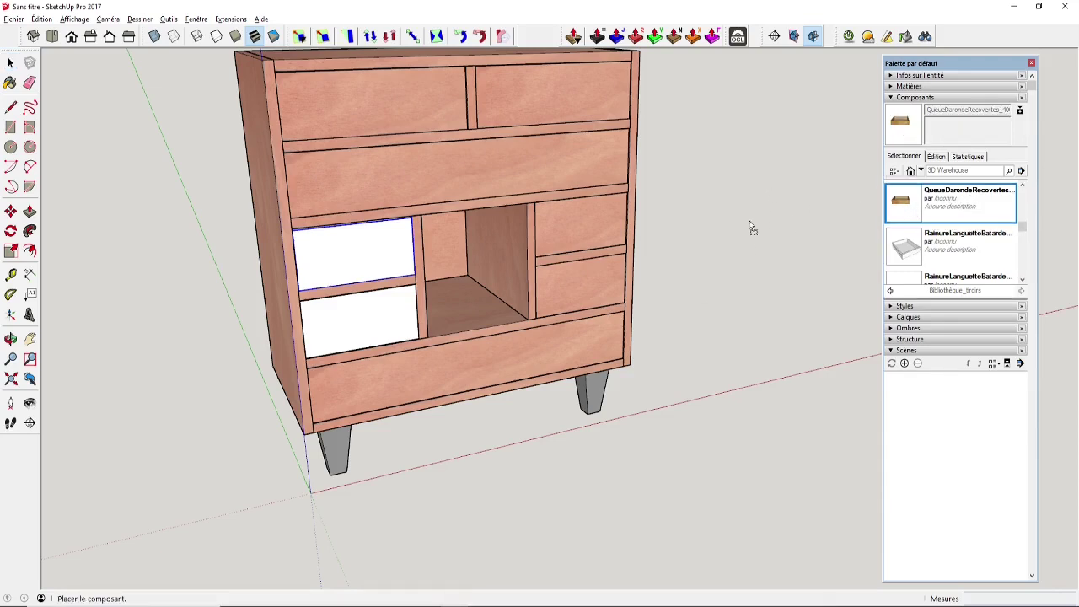
left_click(726, 359)
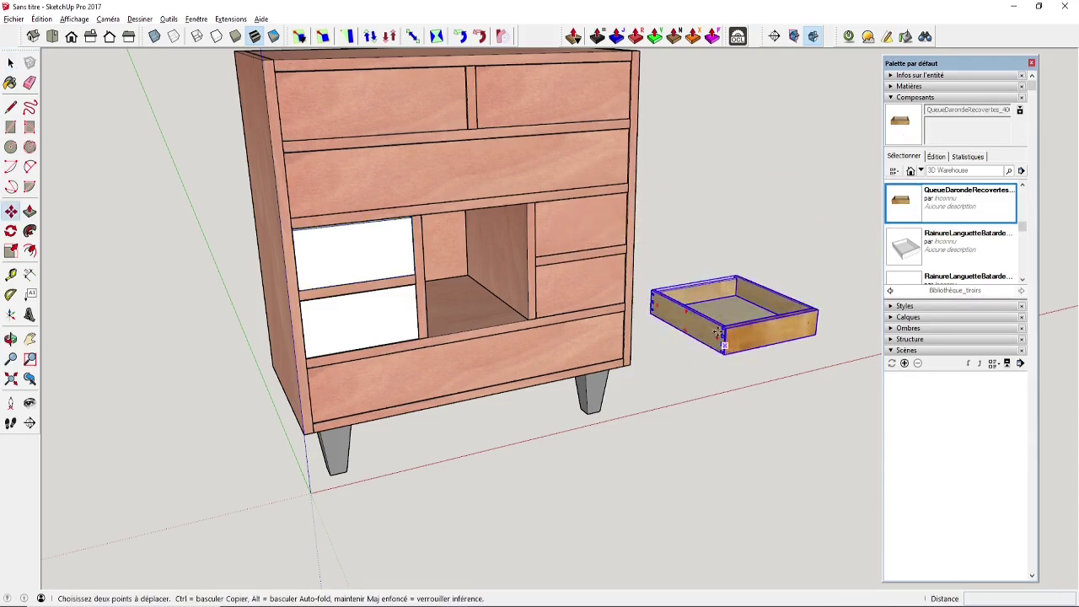
scroll(741, 371, "up", 5)
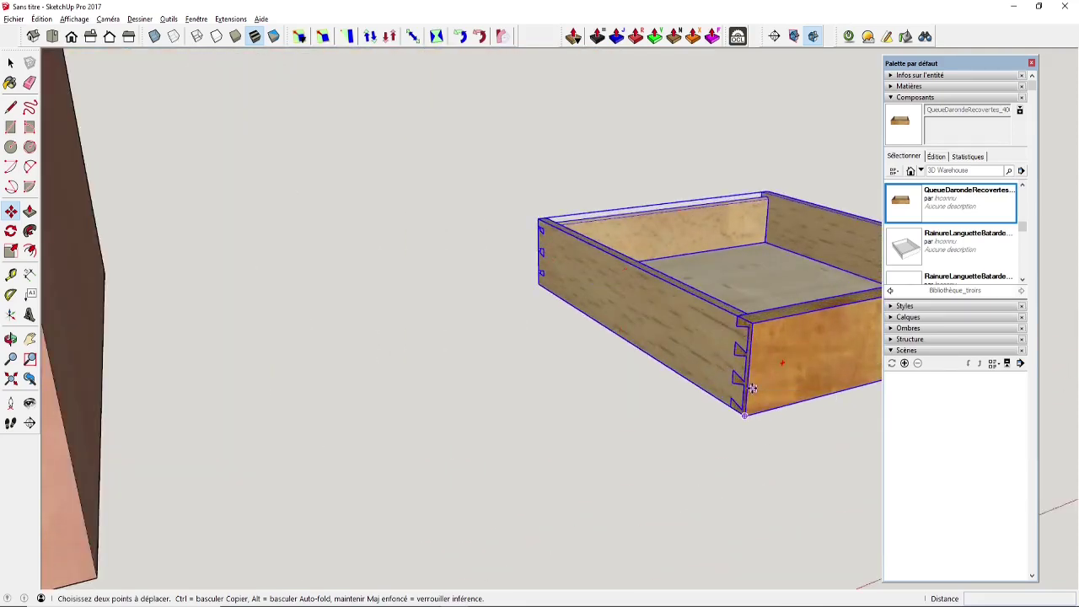
middle_click_drag(752, 390, 776, 380)
key("space")
scroll(774, 378, "up", 2)
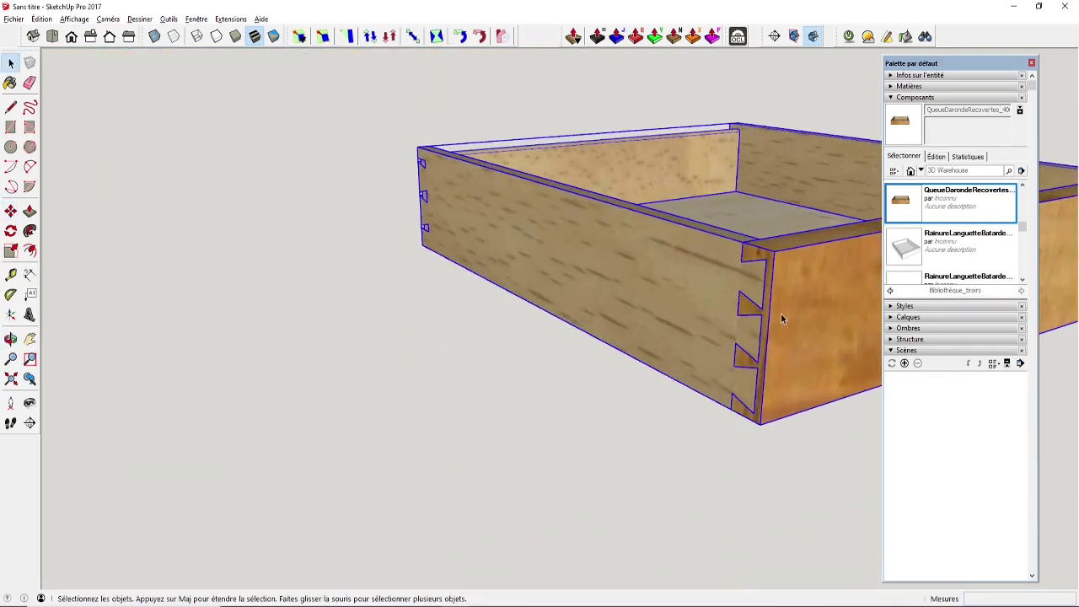
middle_click_drag(780, 318, 671, 309)
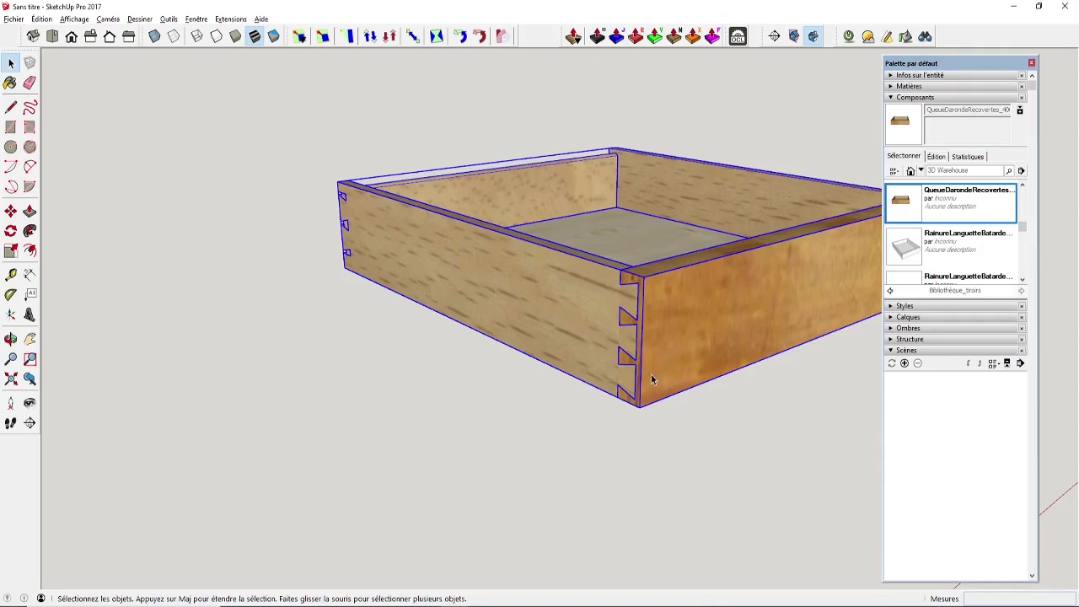
Measure the height of the dovetailed drawer's front face
key("t")
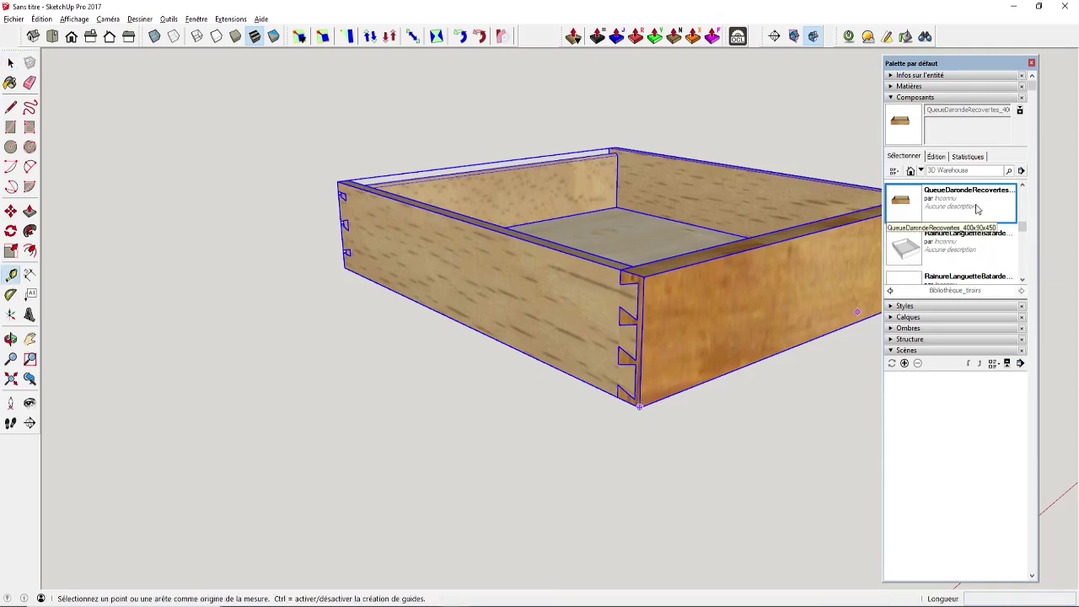
left_click(679, 390)
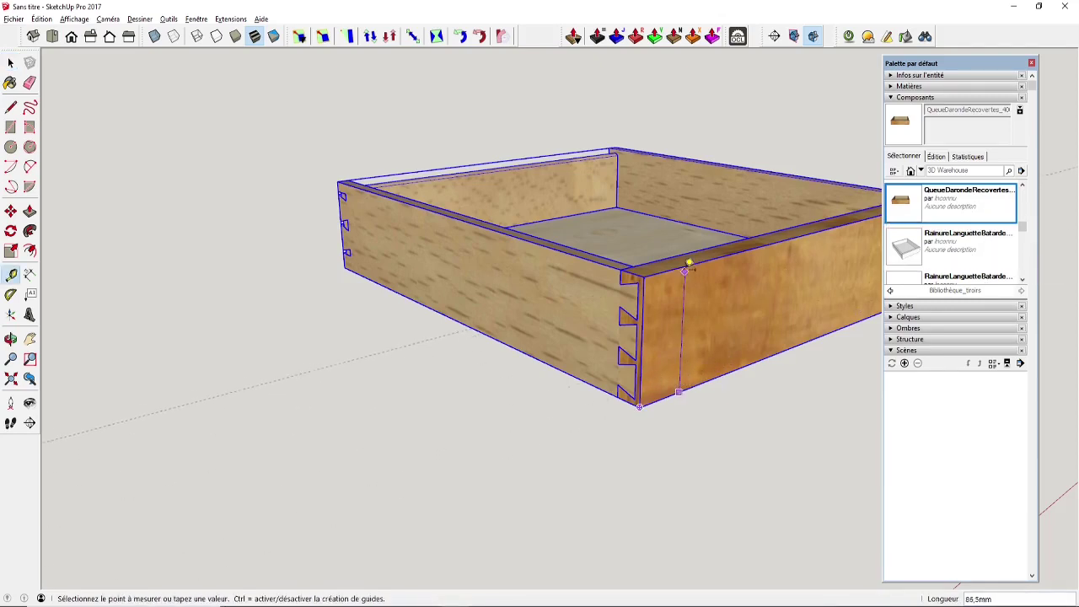
key("space")
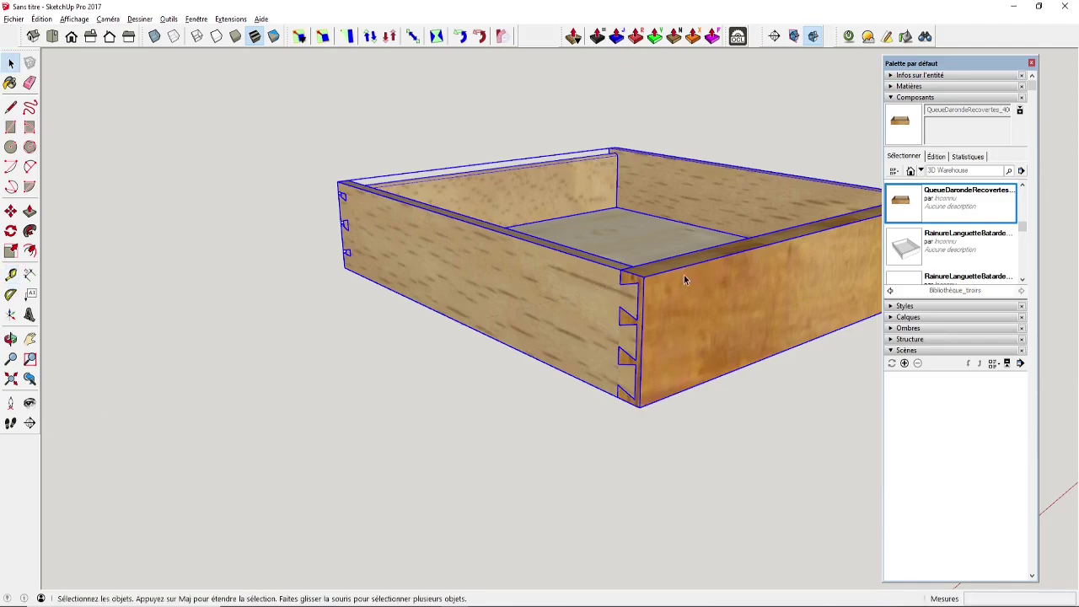
Try stretching the whole dovetailed drawer vertically from its centre to a height of 130 mm
middle_click_drag(681, 275, 619, 269)
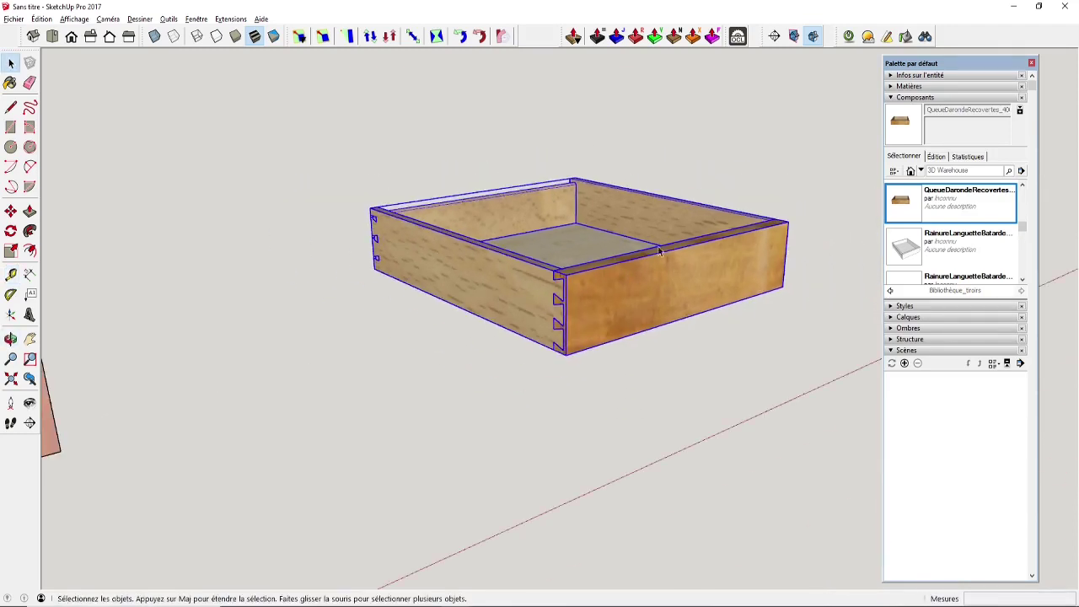
left_click_drag(313, 108, 802, 398)
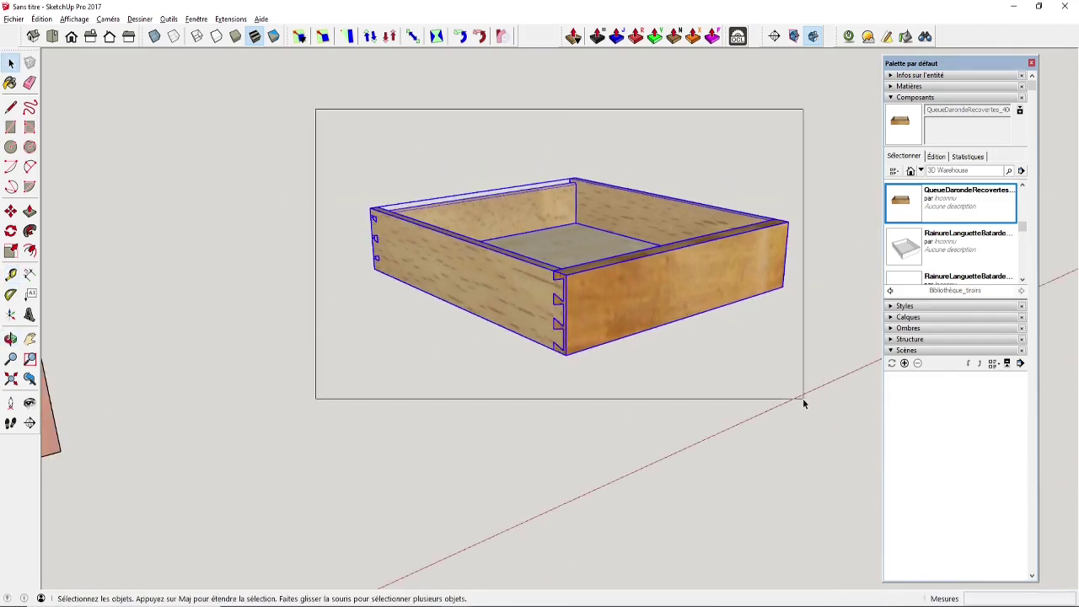
left_click(419, 44)
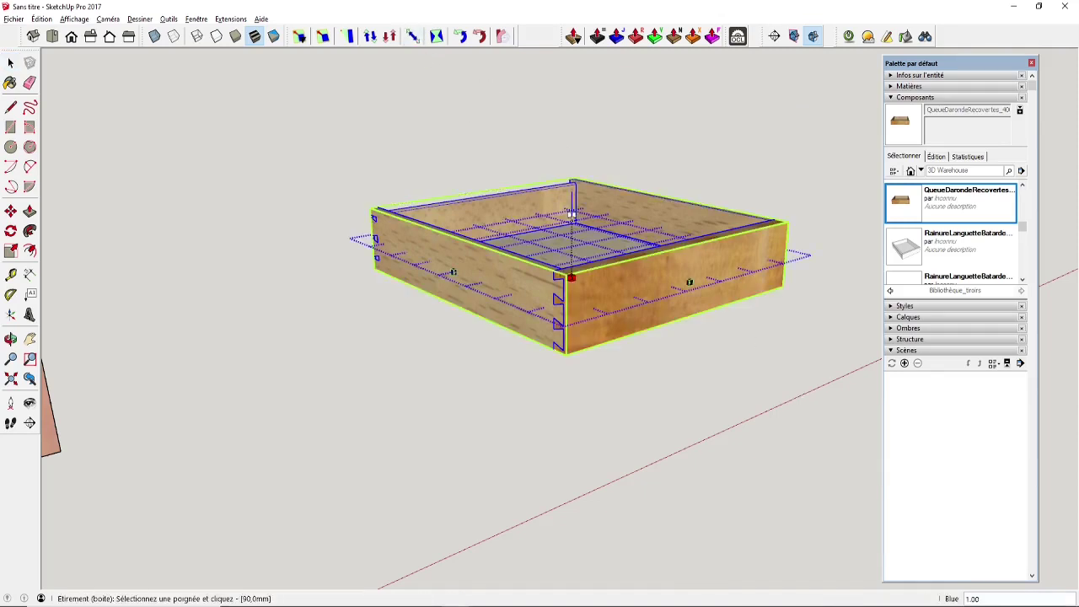
left_click_drag(572, 275, 572, 199)
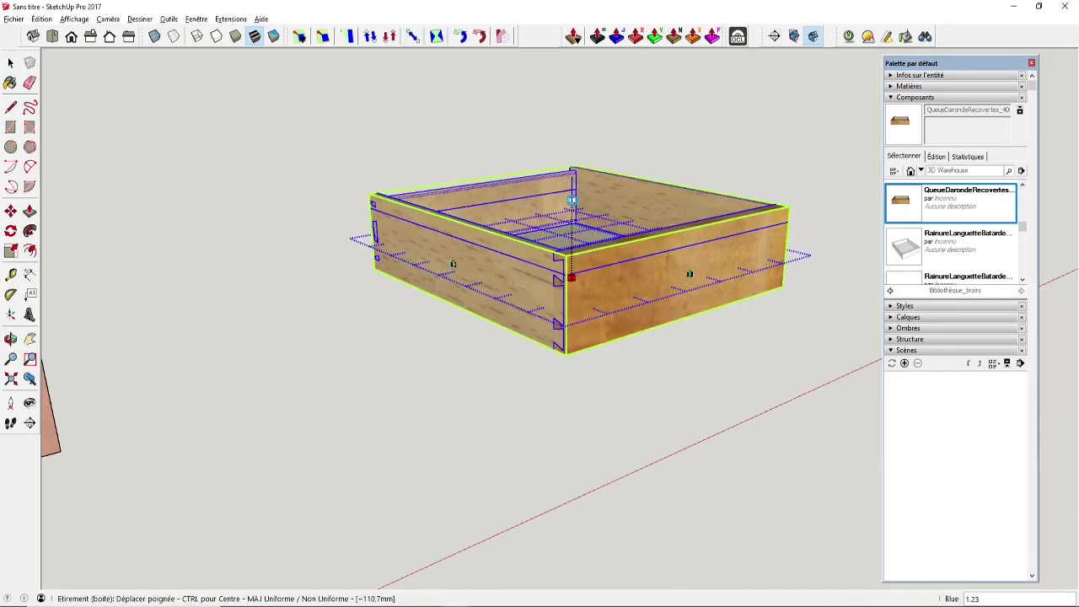
type("130")
key("Return")
key("ctrl+z")
key("Tab")
type("130")
key("Return")
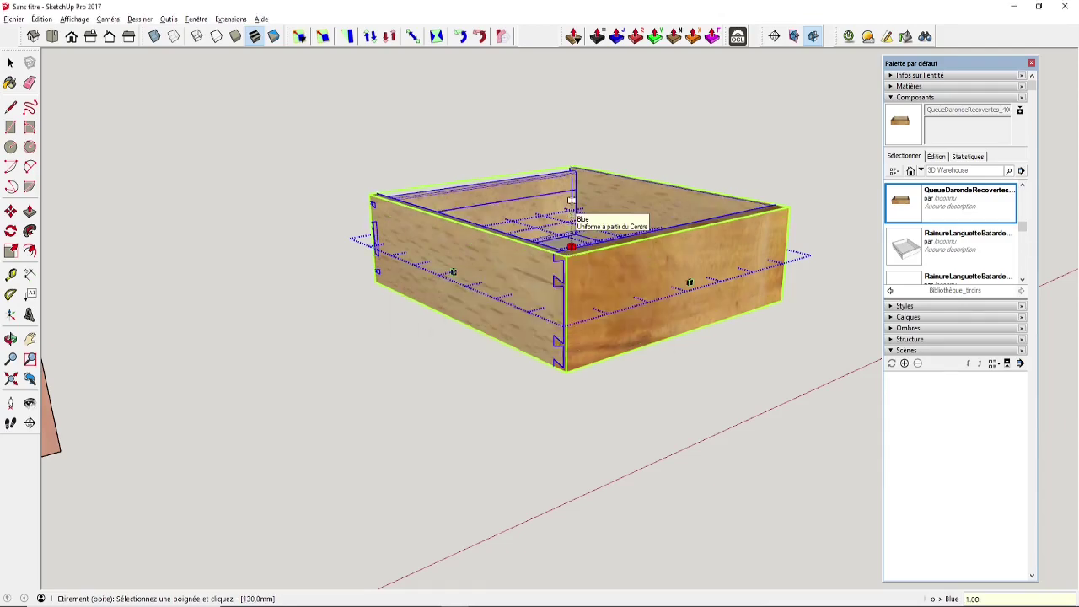
key("space")
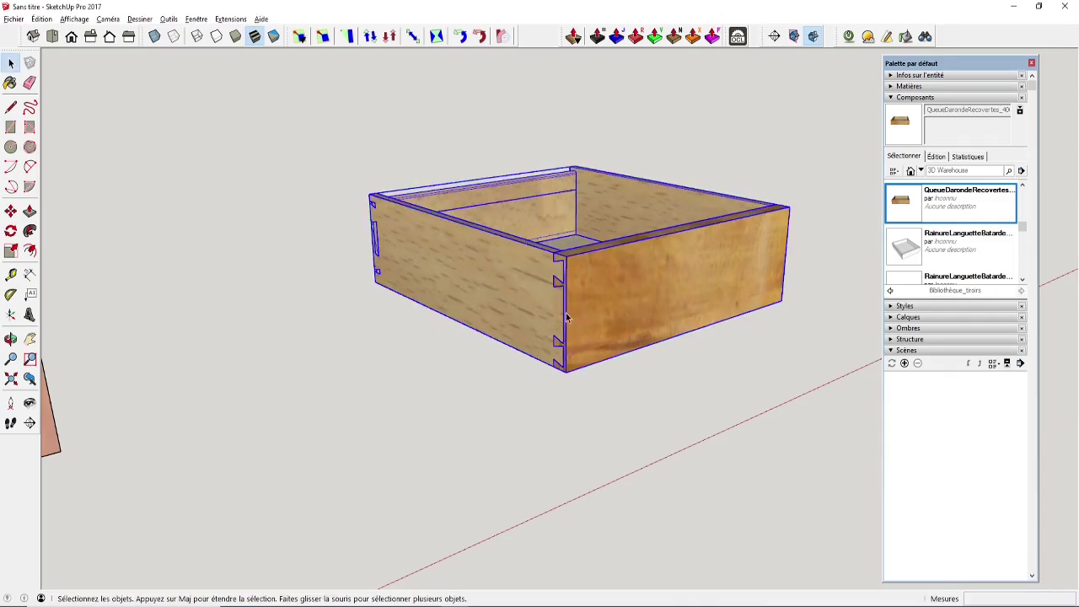
Examine the stretched dovetails at the drawer's front corner and undo the height stretch
middle_click_drag(566, 316, 416, 256)
scroll(555, 317, "up", 3)
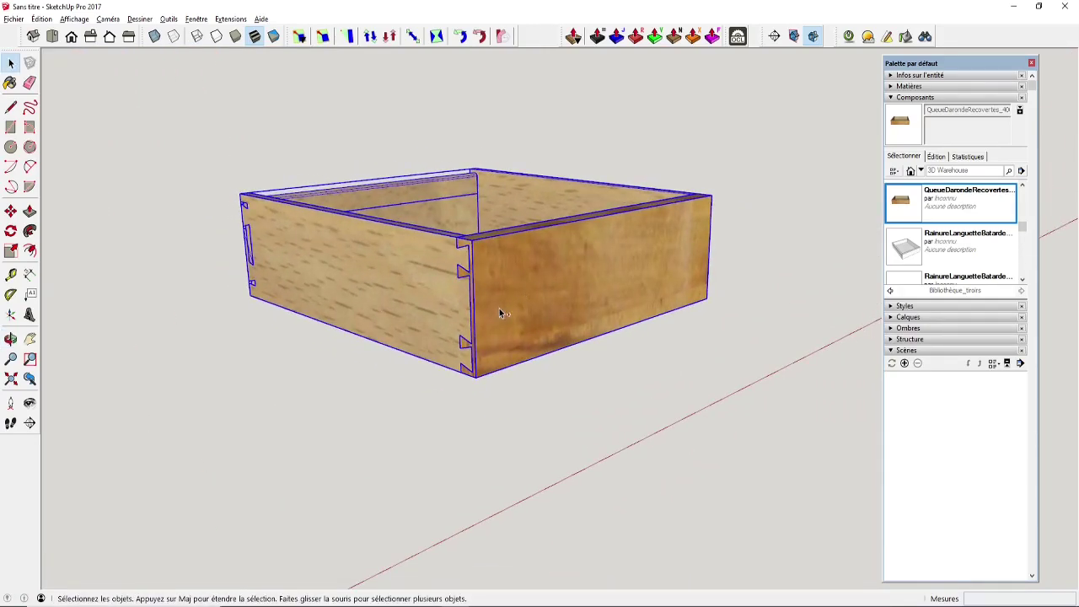
key("ctrl+z")
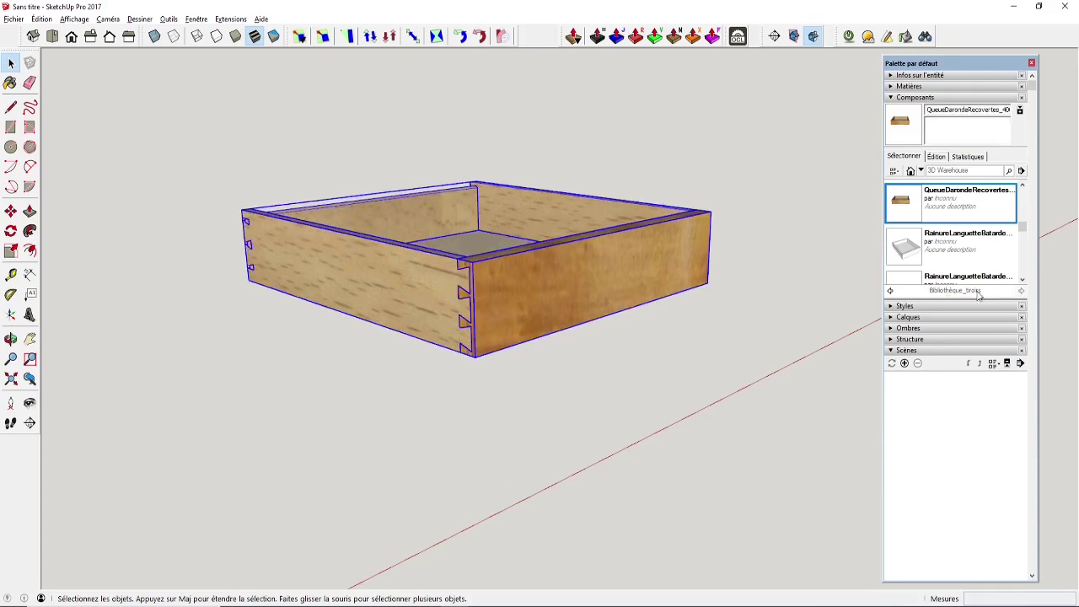
Delete the dovetailed drawer standing beside the cabinet
left_click(782, 264)
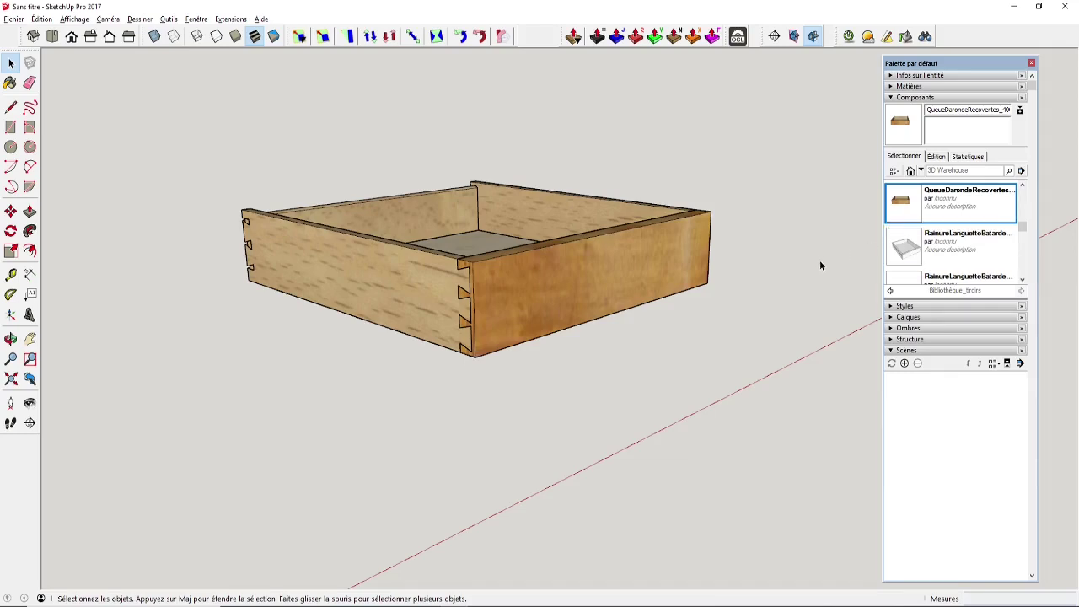
scroll(821, 261, "down", 5)
middle_click_drag(719, 279, 668, 252, "shift")
scroll(776, 256, "down", 5)
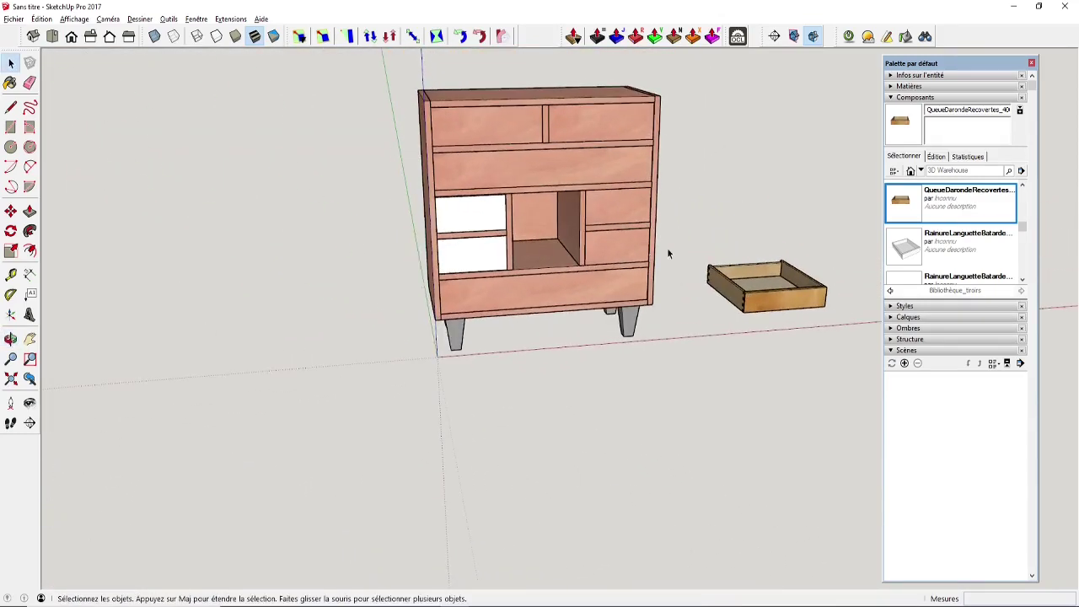
left_click_drag(690, 216, 839, 333)
key("Delete")
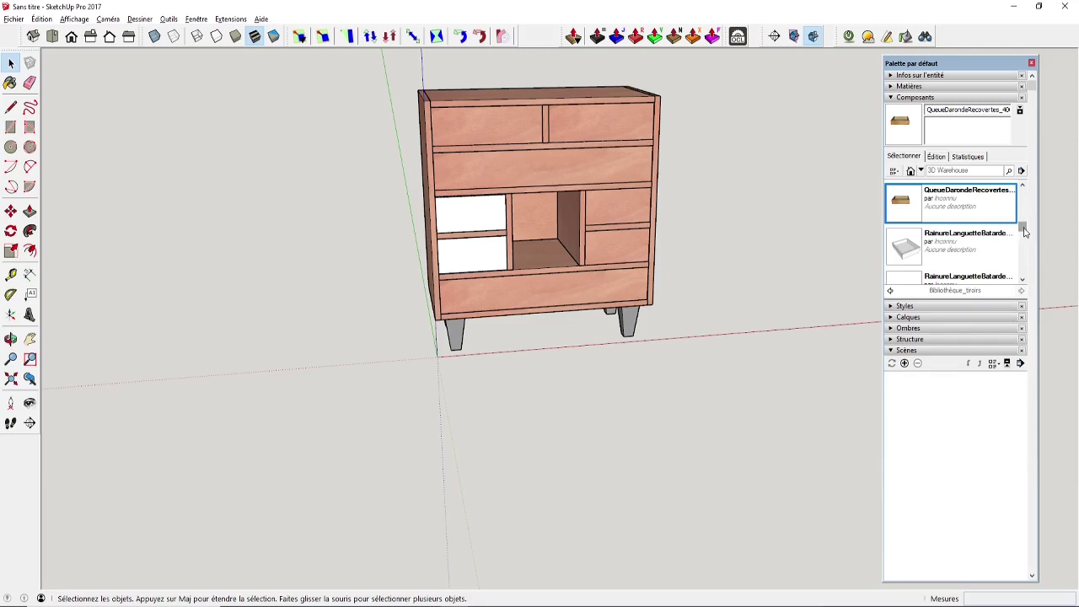
Insert the Tourillon-FaceRapportee-CoulisseBlumTandem-400xx100x450 drawer beside the cabinet and delete the plain drawer in the cabinet's bottom compartment
left_click_drag(1025, 232, 1024, 260)
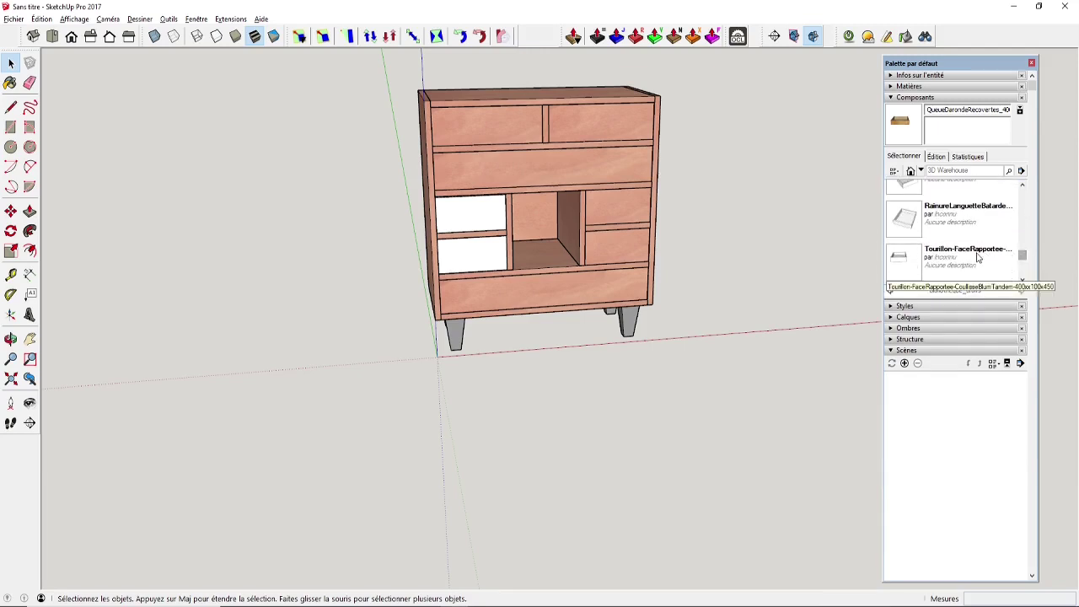
left_click_drag(978, 257, 725, 301)
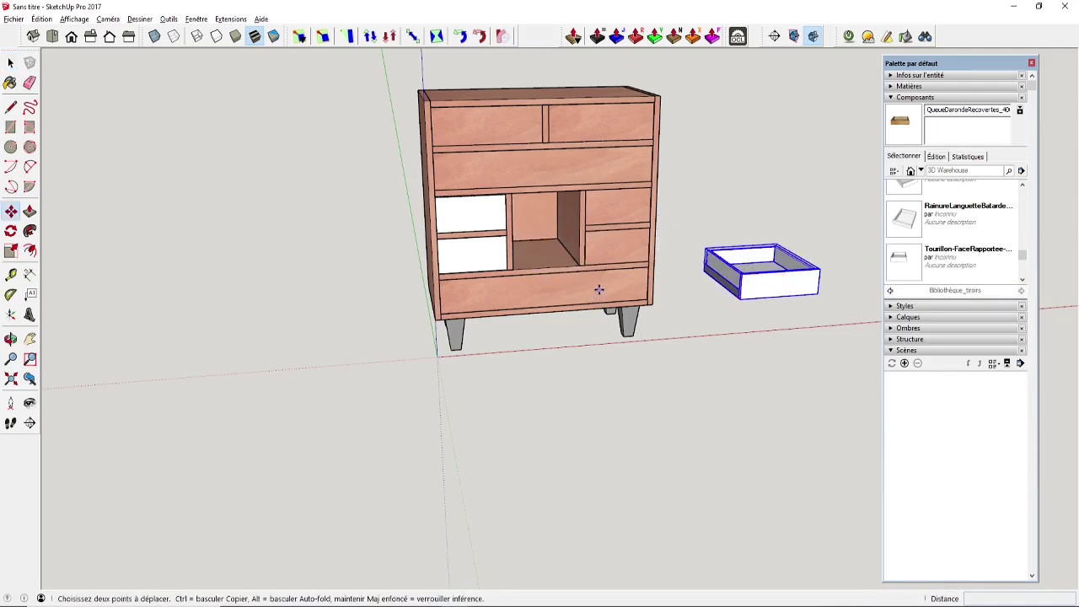
key("space")
left_click(601, 288)
key("Delete")
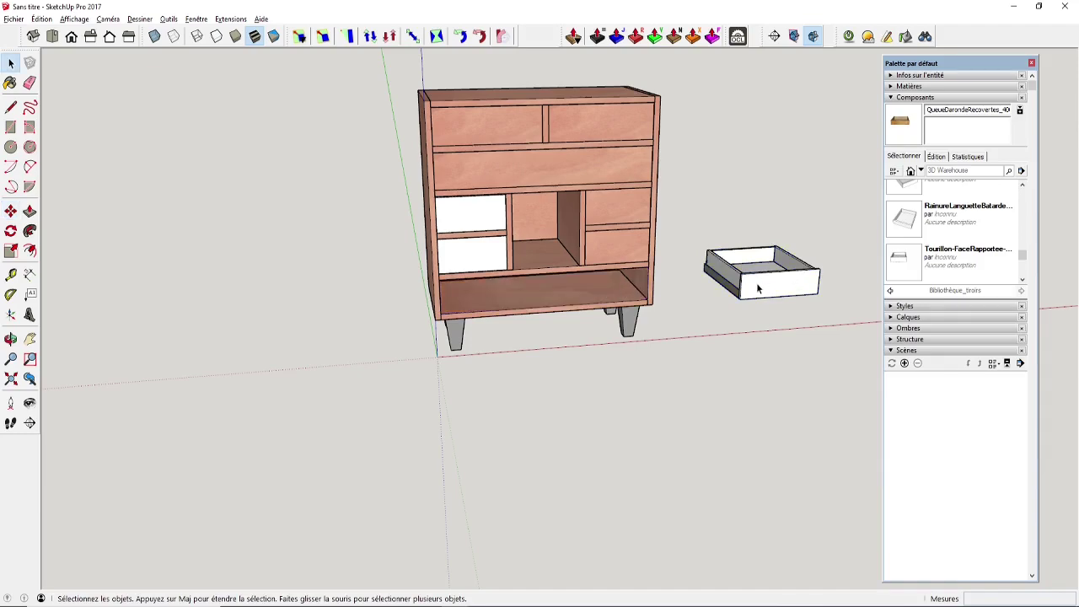
Measure the length of the side runner beneath the newly inserted drawer
scroll(734, 280, "up", 6)
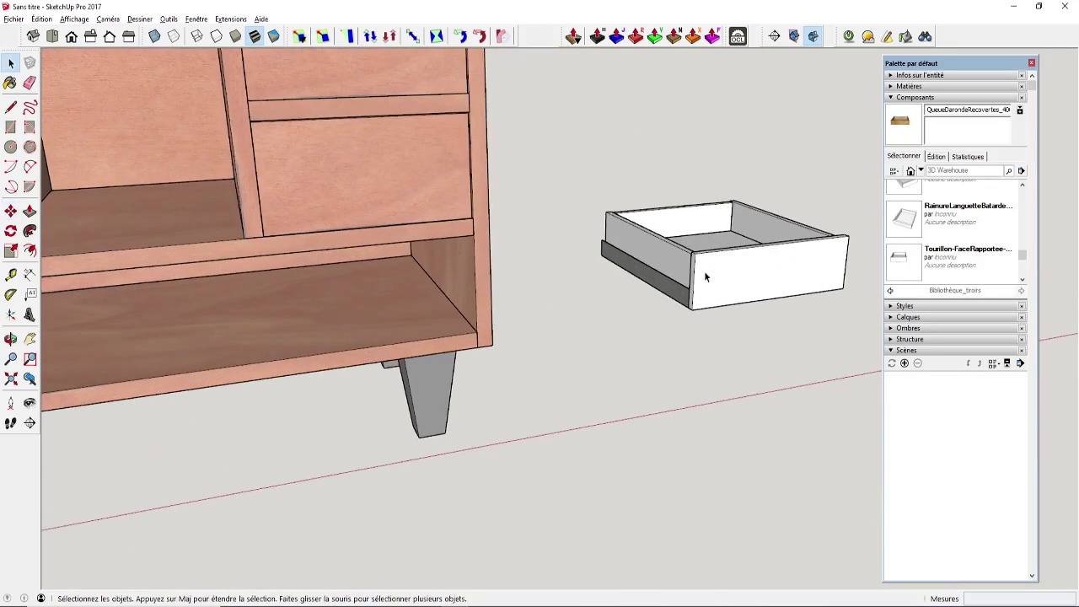
middle_click_drag(704, 270, 621, 279)
scroll(733, 309, "down", 4)
middle_click_drag(733, 308, 354, 265)
scroll(578, 320, "up", 4)
middle_click_drag(576, 320, 486, 344, "shift")
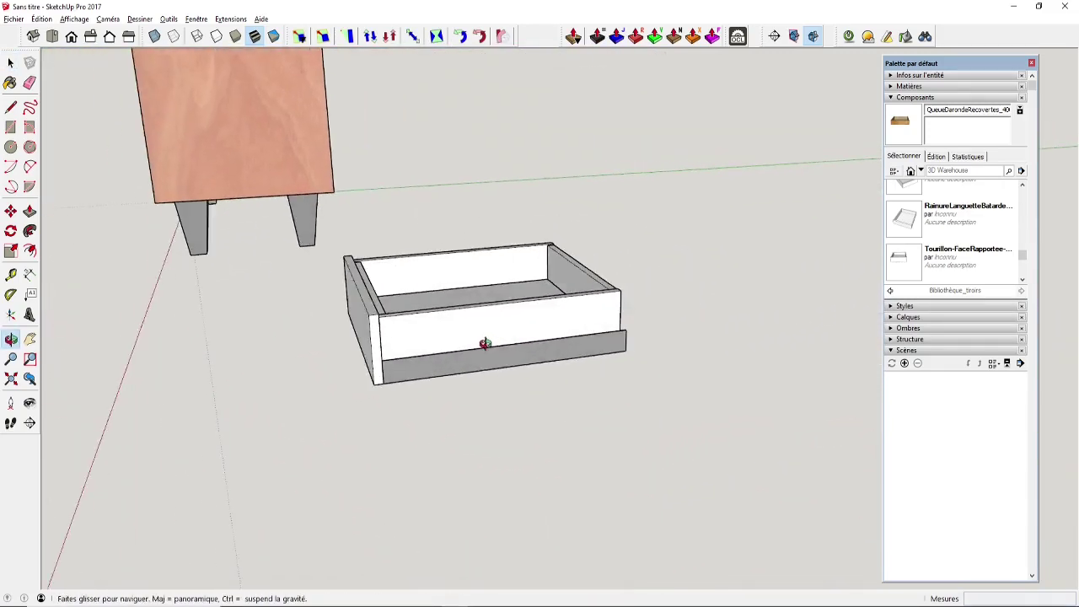
scroll(410, 366, "up", 3)
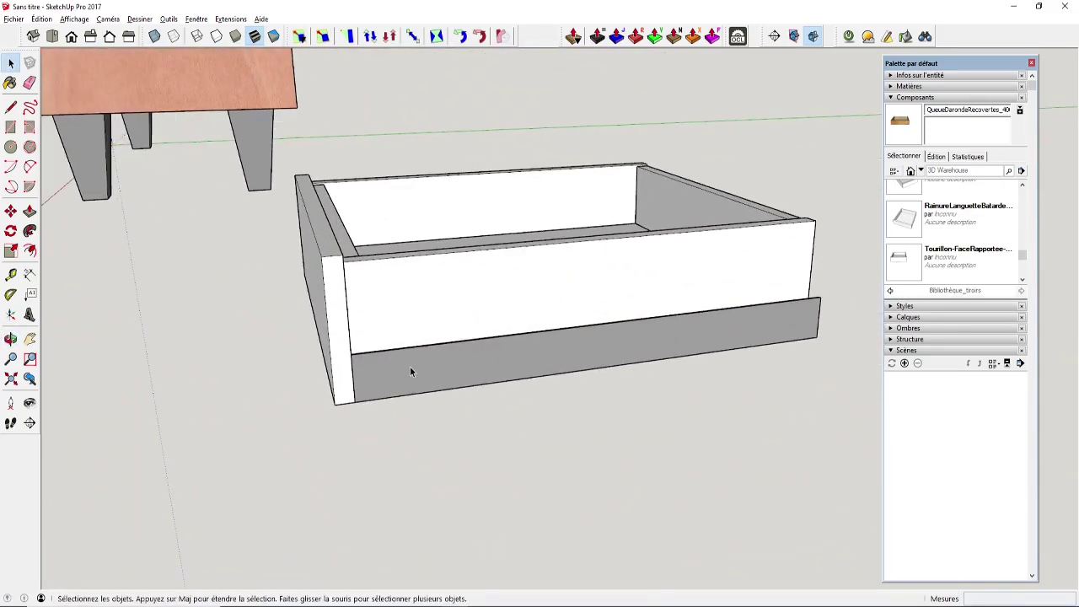
scroll(410, 365, "down", 2)
key("t")
middle_click_drag(373, 366, 275, 362)
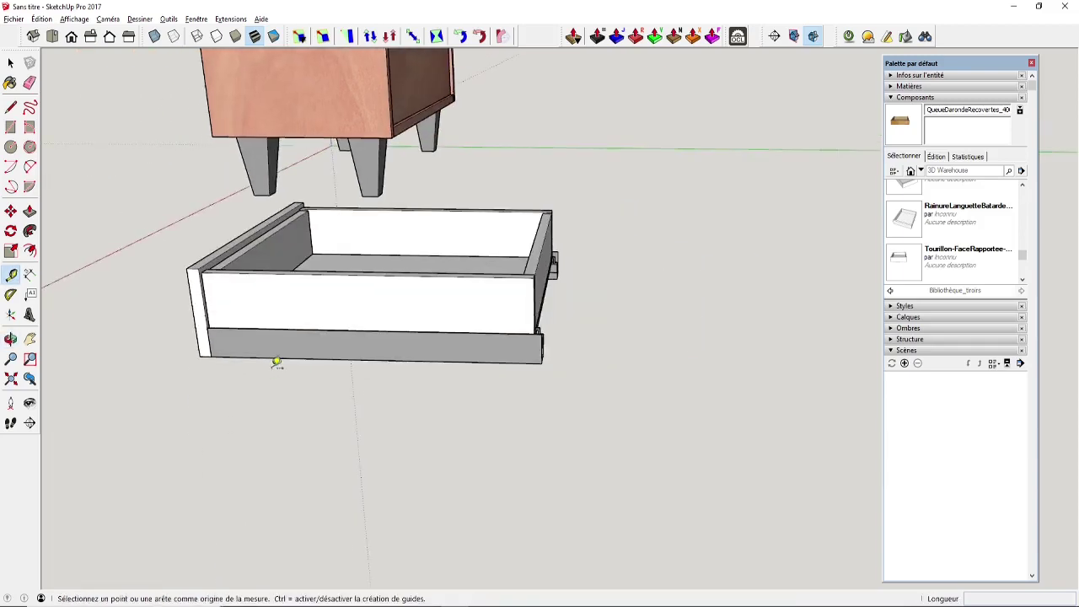
left_click(207, 328)
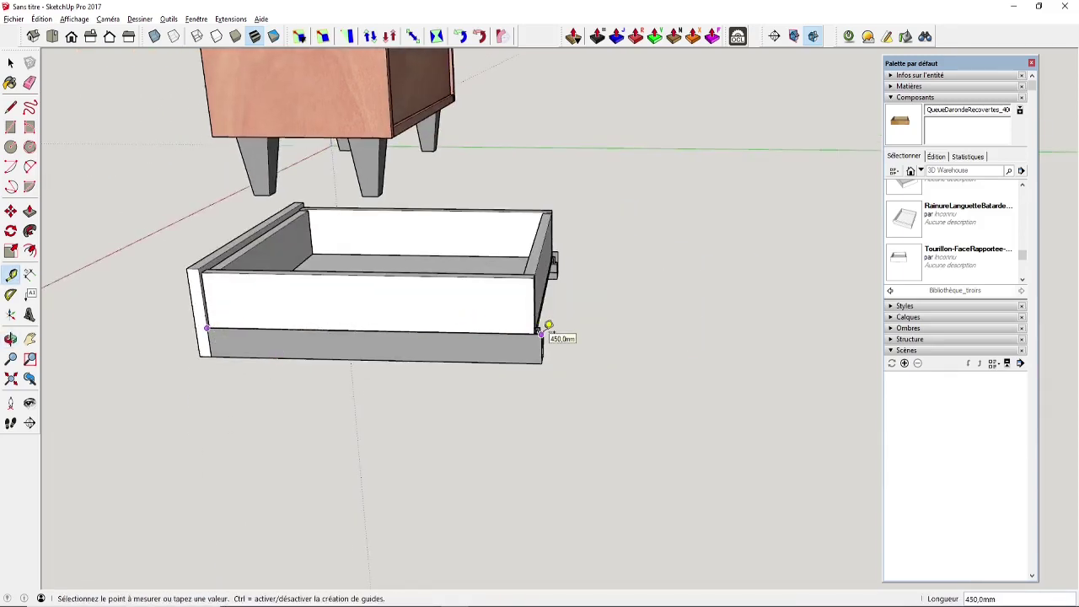
key("space")
scroll(382, 362, "down", 2)
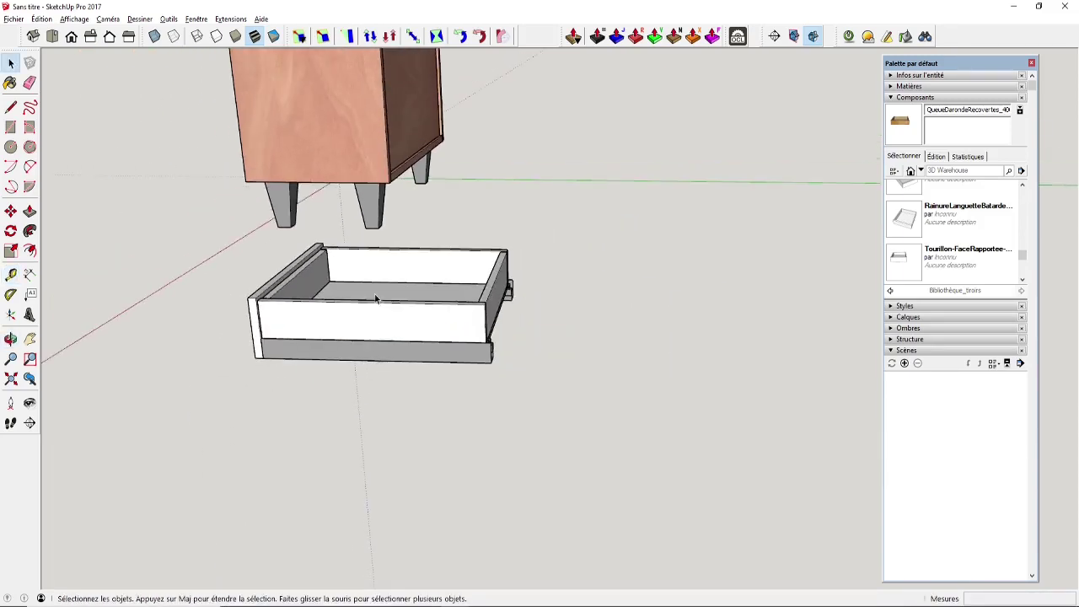
Switch to the browser, check the runner lengths offered on the supplier's product page, and return to the SketchUp model
middle_click_drag(374, 299, 315, 518)
key("alt+Tab")
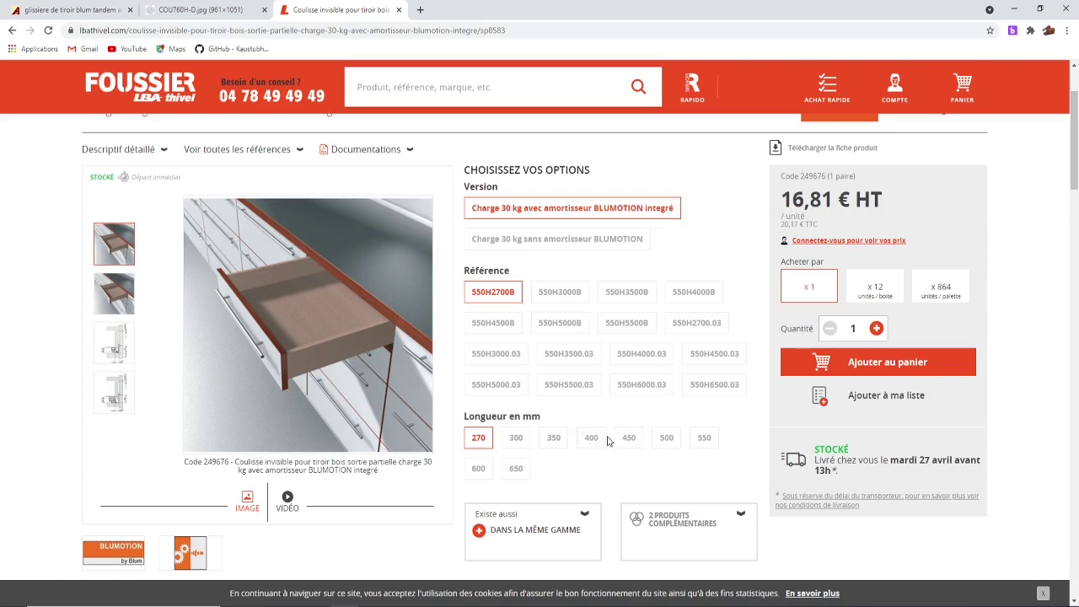
key("alt+Tab")
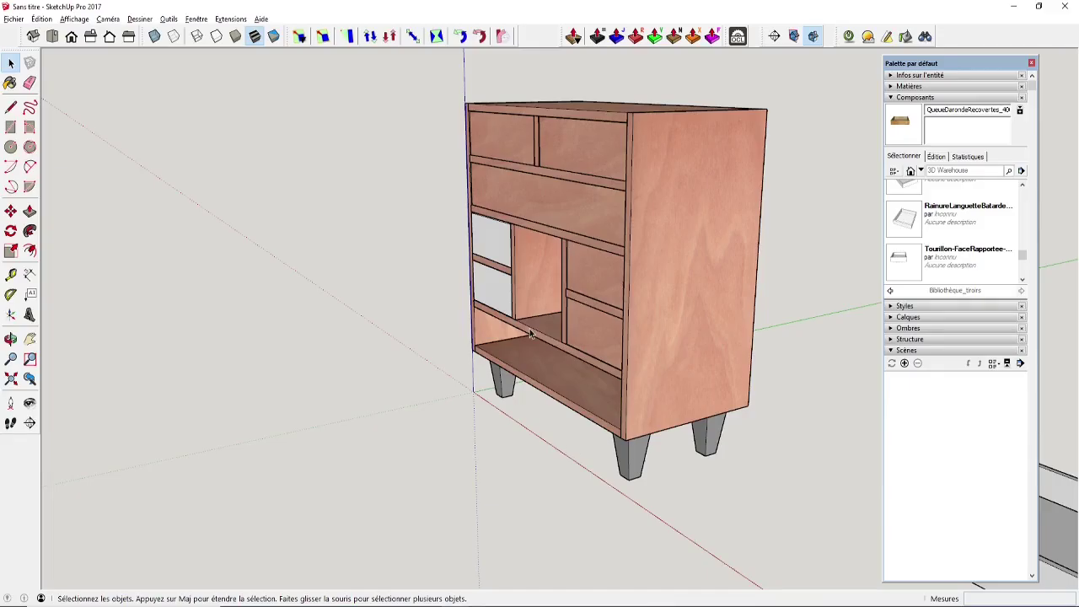
Measure the inner depth of the cabinet's open middle compartment and compare it with the runner lengths on the supplier's page
middle_click_drag(529, 329, 655, 368)
scroll(562, 334, "up", 3)
middle_click_drag(563, 334, 629, 335)
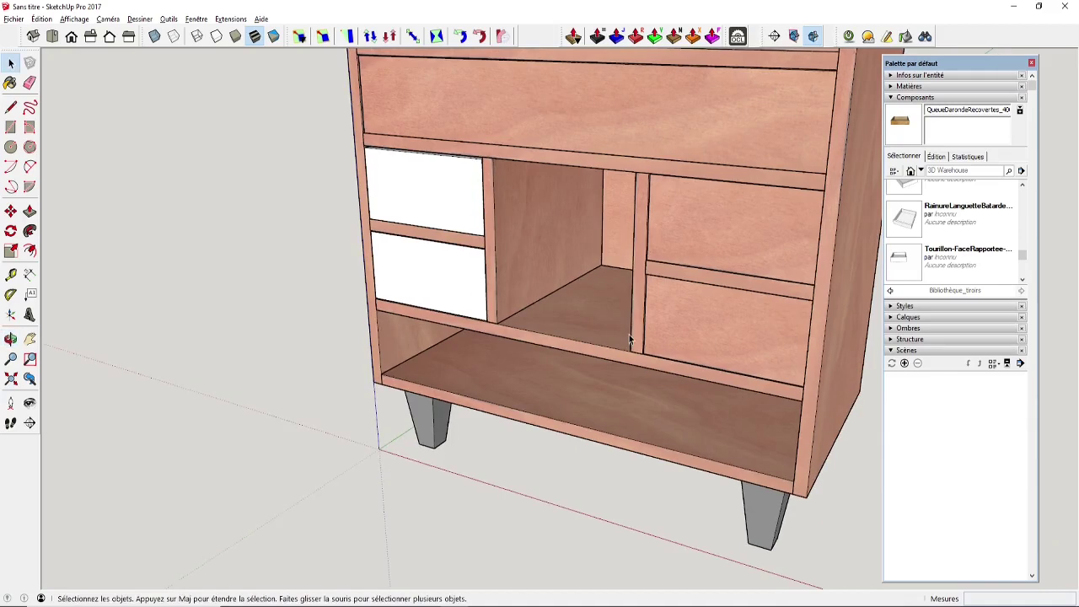
key("t")
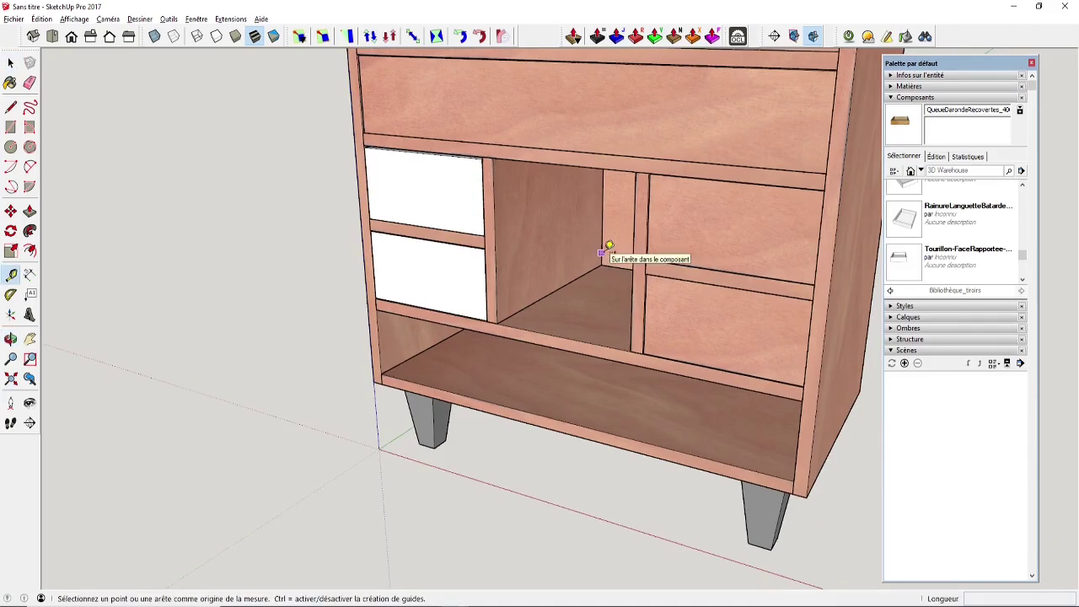
left_click(601, 252)
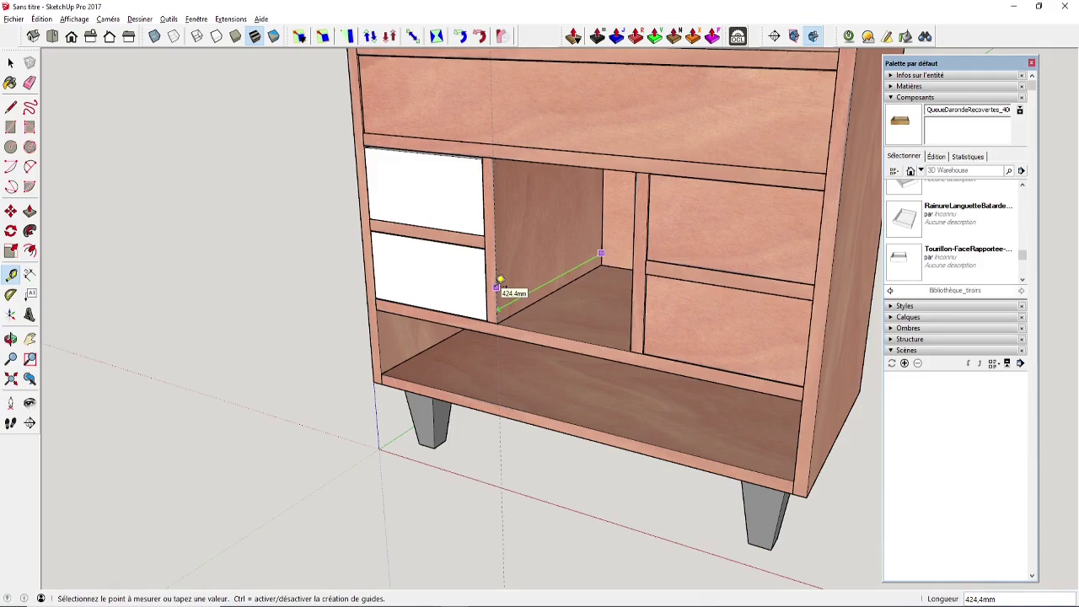
left_click(500, 281)
key("alt+Tab")
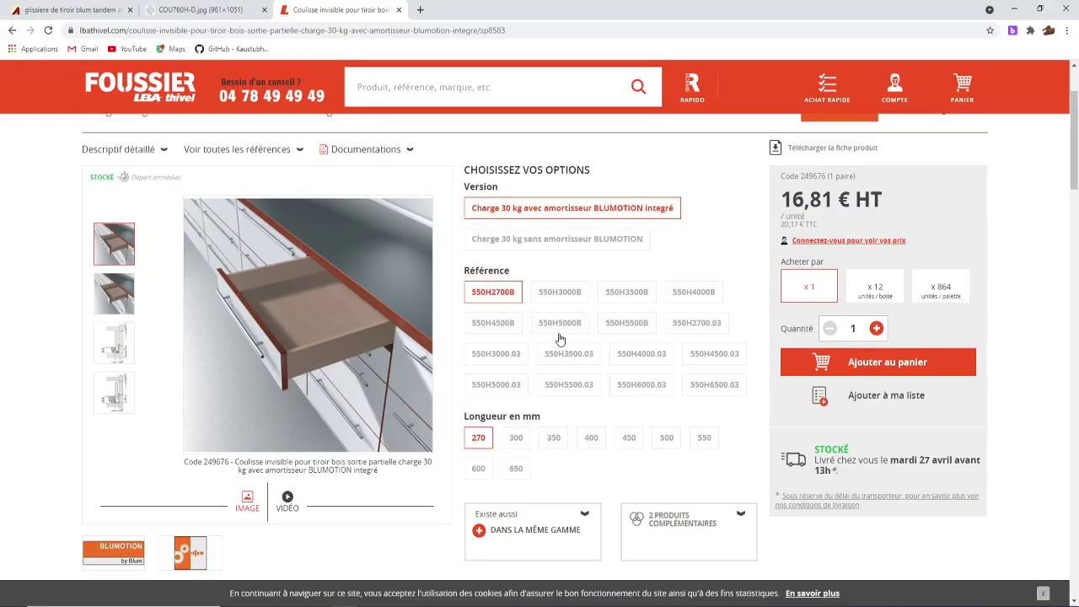
key("alt+Tab")
Resize the inserted drawer's depth to 416 mm with the FredoScale box-stretching tool
scroll(725, 370, "down", 3)
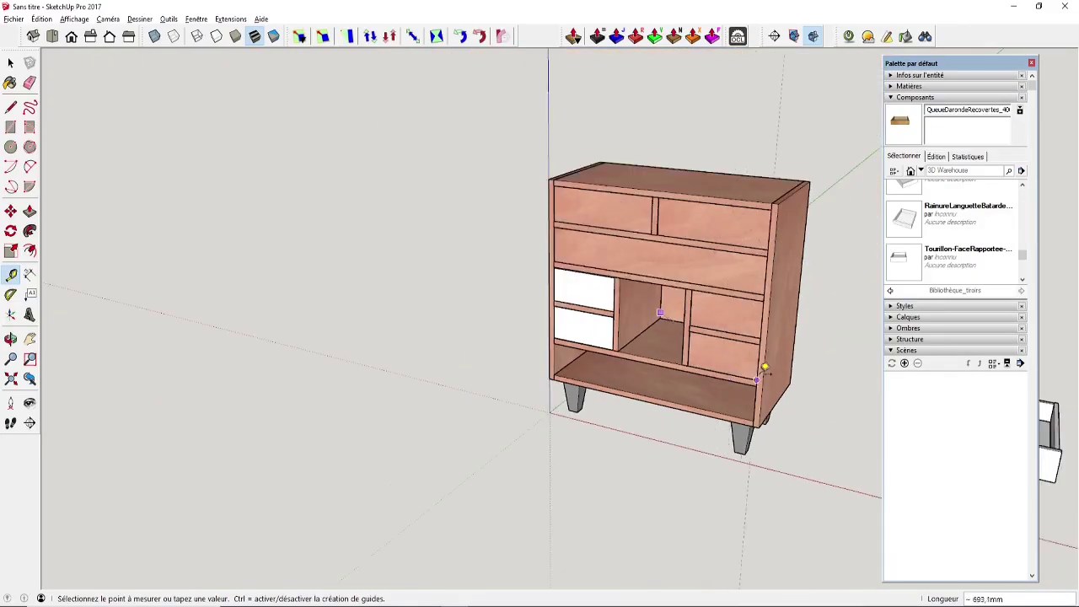
middle_click_drag(763, 370, 379, 374, "shift")
middle_click_drag(646, 397, 561, 458)
key("space")
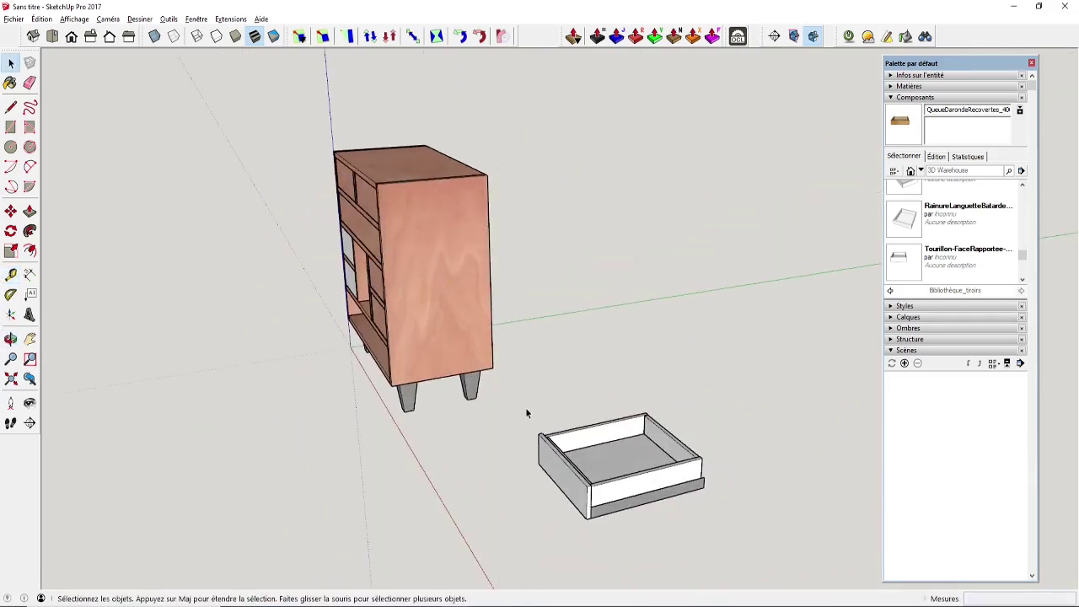
left_click_drag(488, 392, 754, 554)
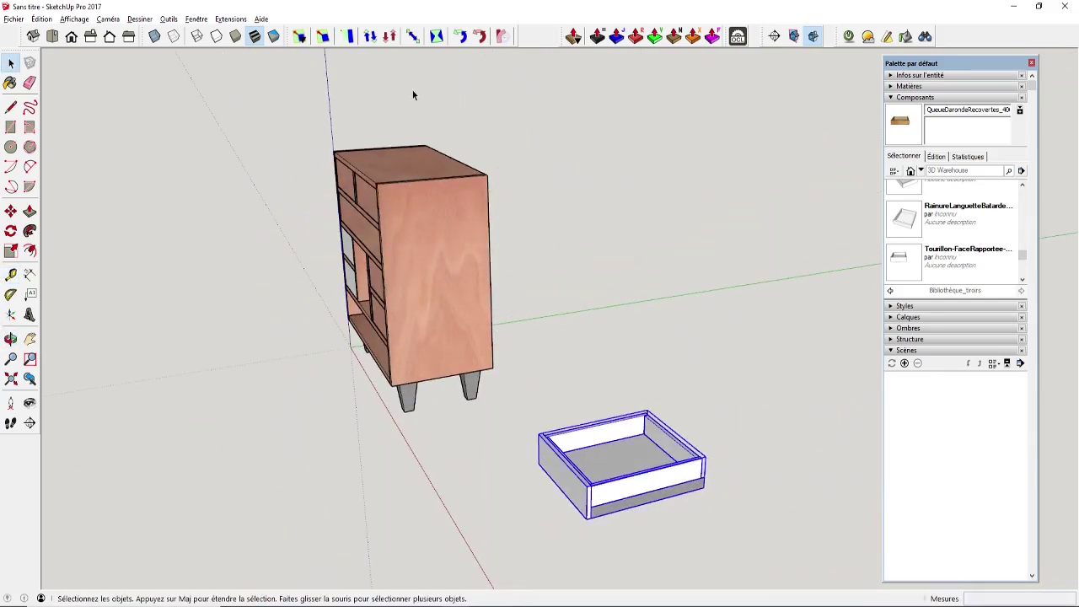
left_click(412, 37)
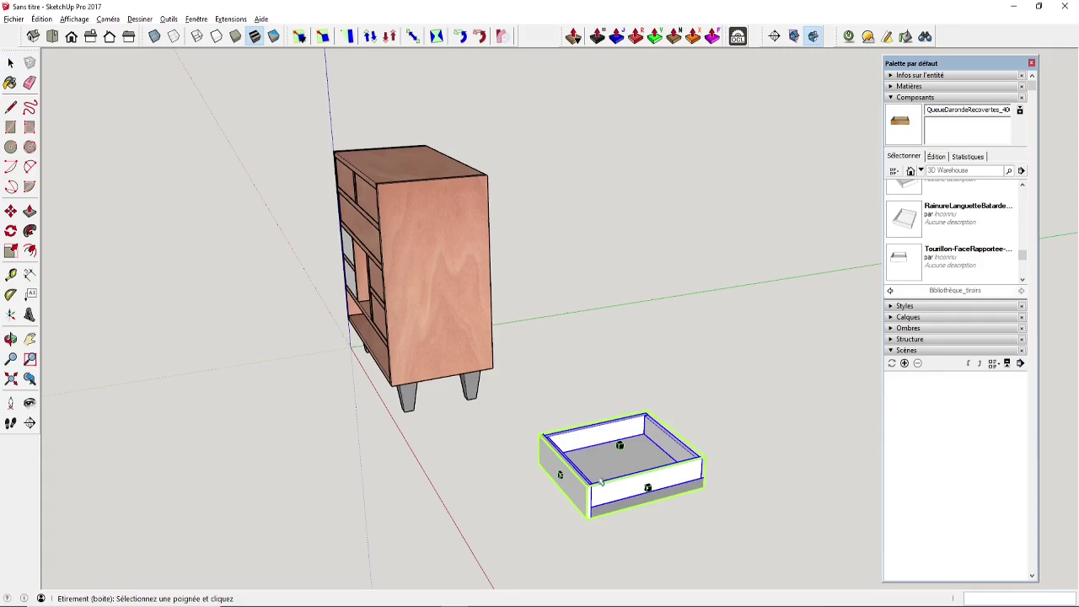
middle_click_drag(601, 482, 503, 472)
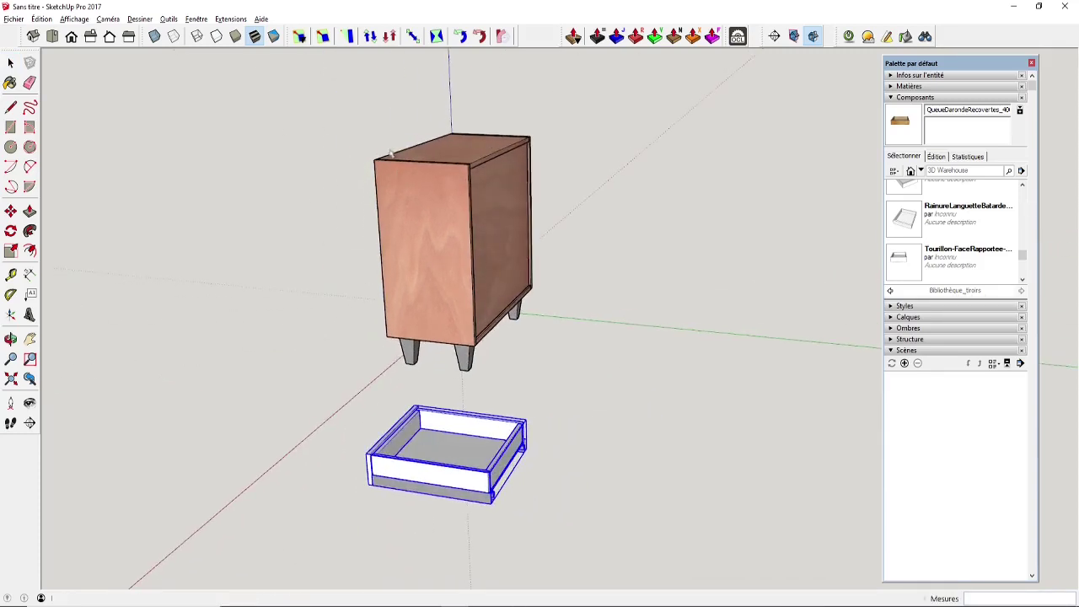
left_click(412, 36)
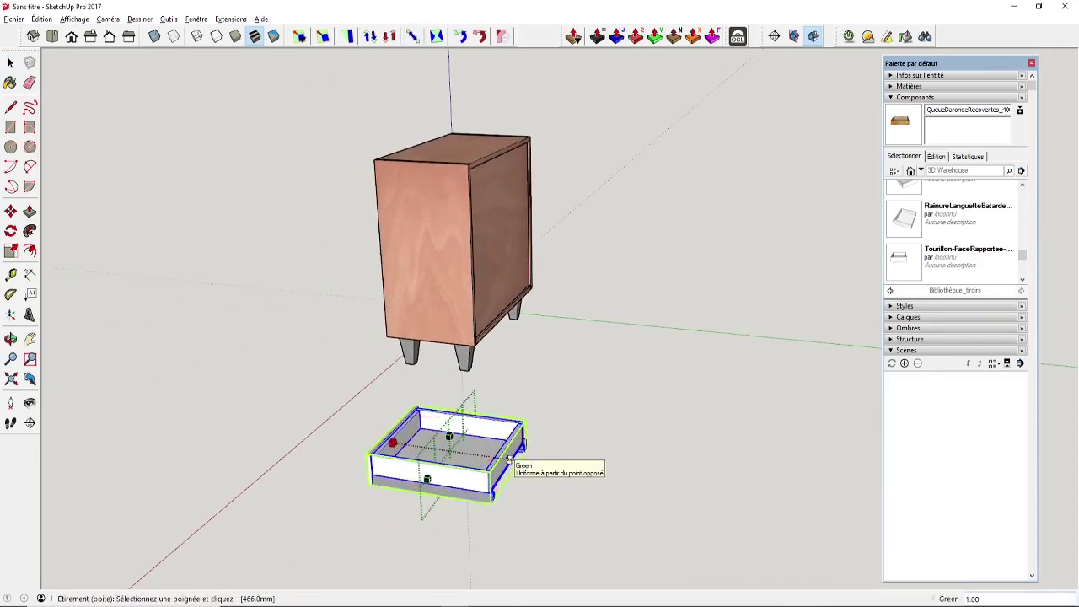
key("Tab")
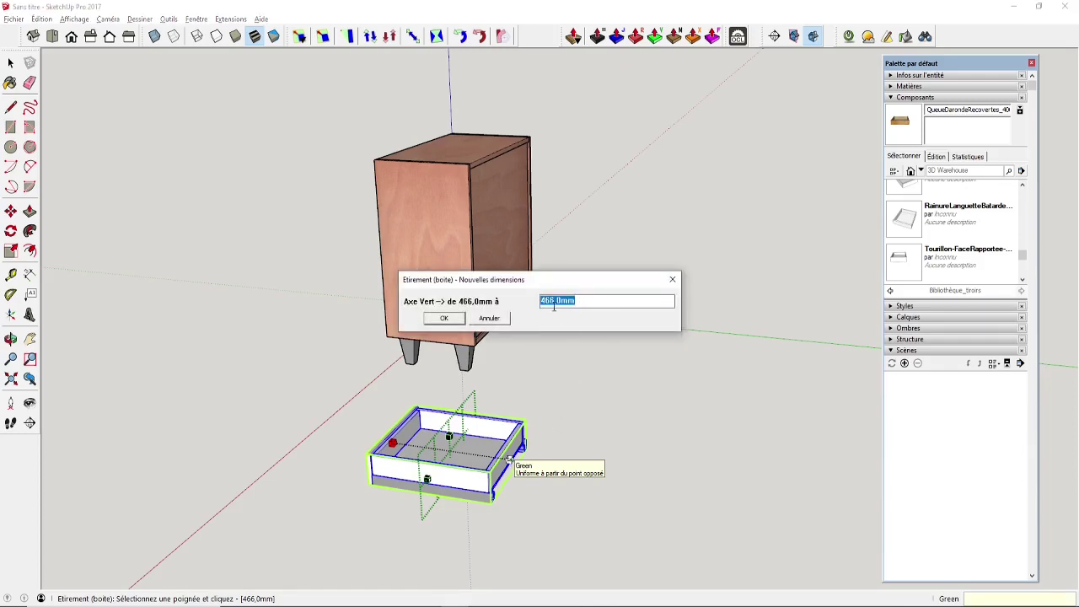
key("Return")
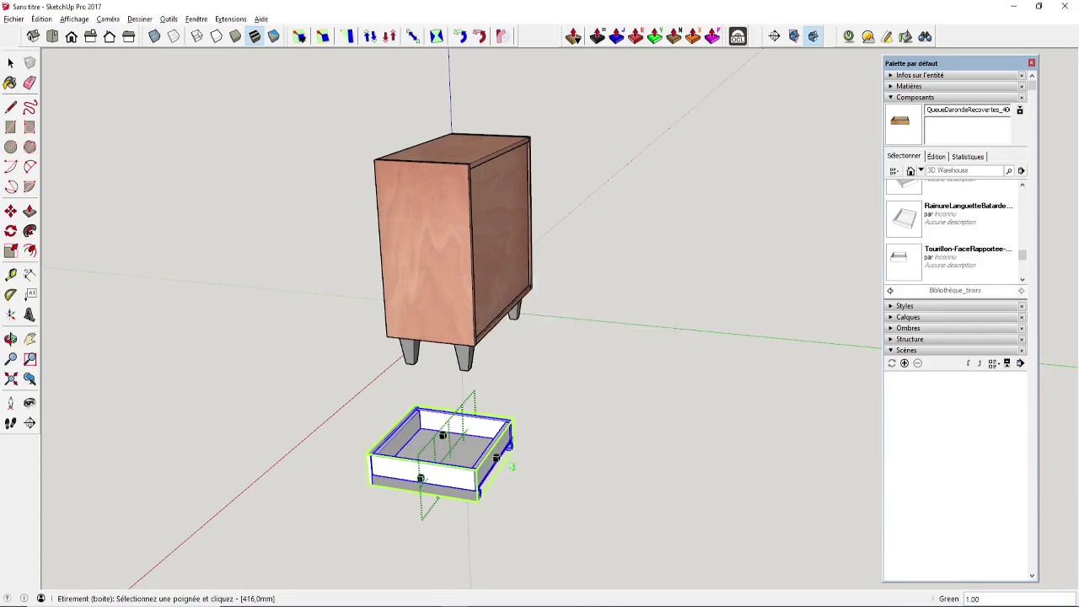
Measure the length of the shortened drawer's side runner
scroll(388, 498, "up", 3)
key("t")
left_click(339, 465)
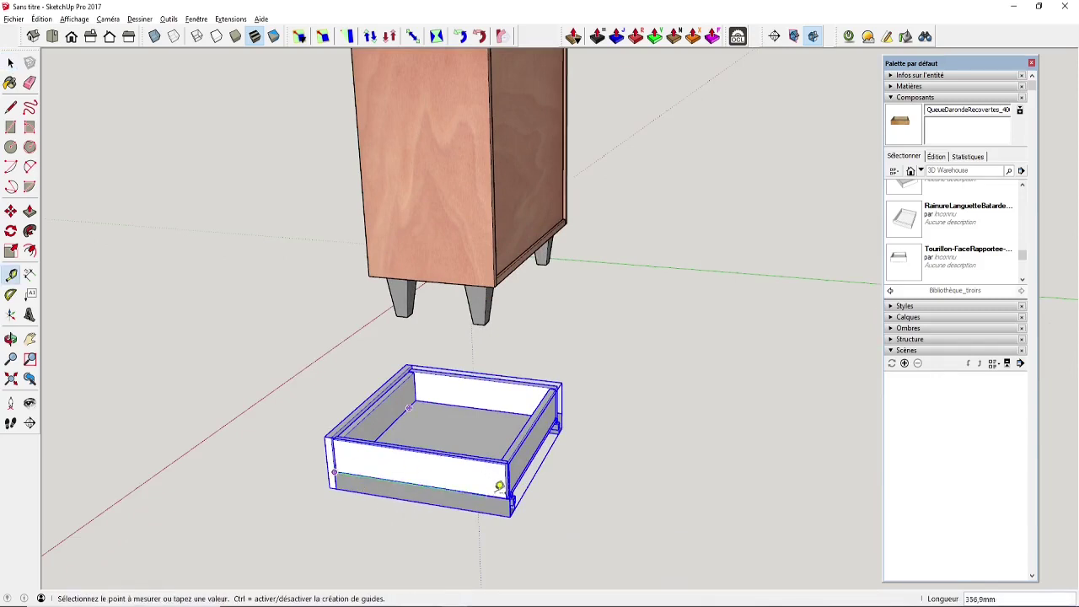
key("space")
scroll(297, 472, "down", 3)
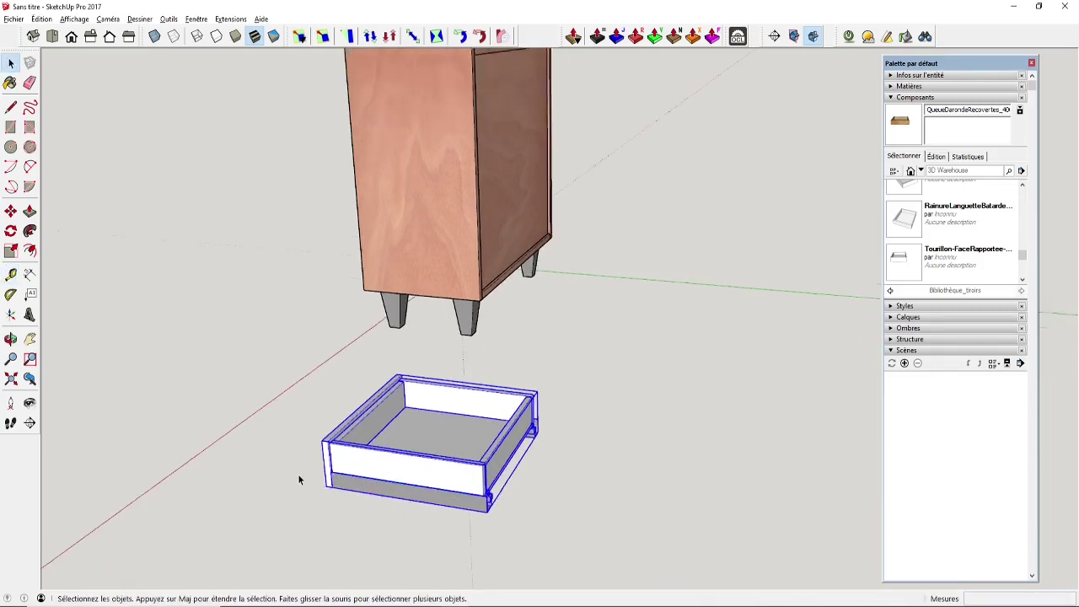
Move the drawer from its lower front corner into the matching corner of the cabinet's bottom compartment
middle_click_drag(297, 472, 536, 474)
key("p")
key("space")
left_click(636, 467)
key("m")
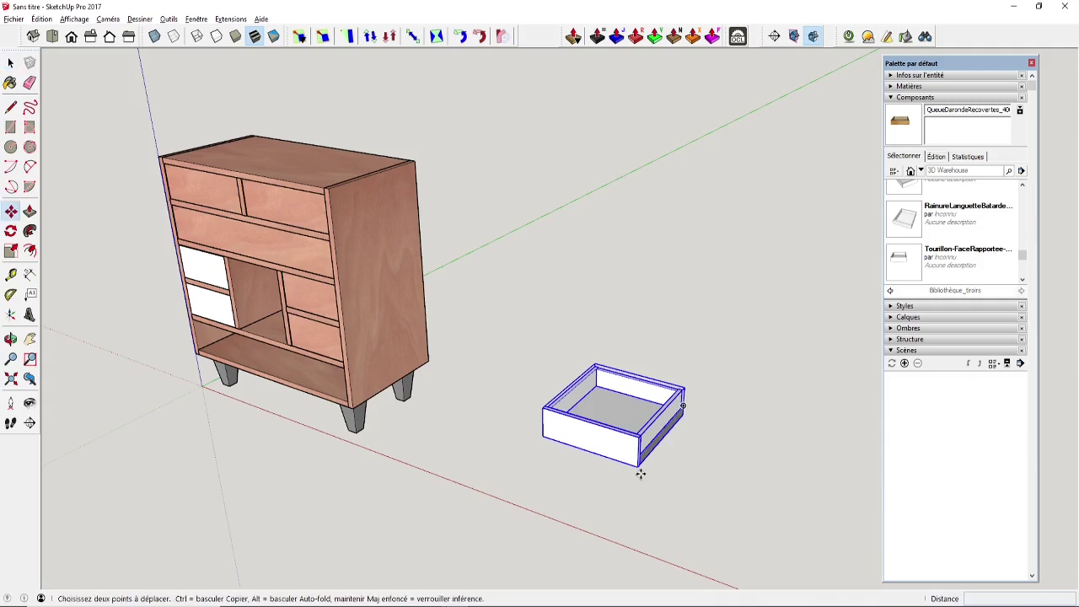
left_click(638, 470)
middle_click_drag(385, 441, 564, 557)
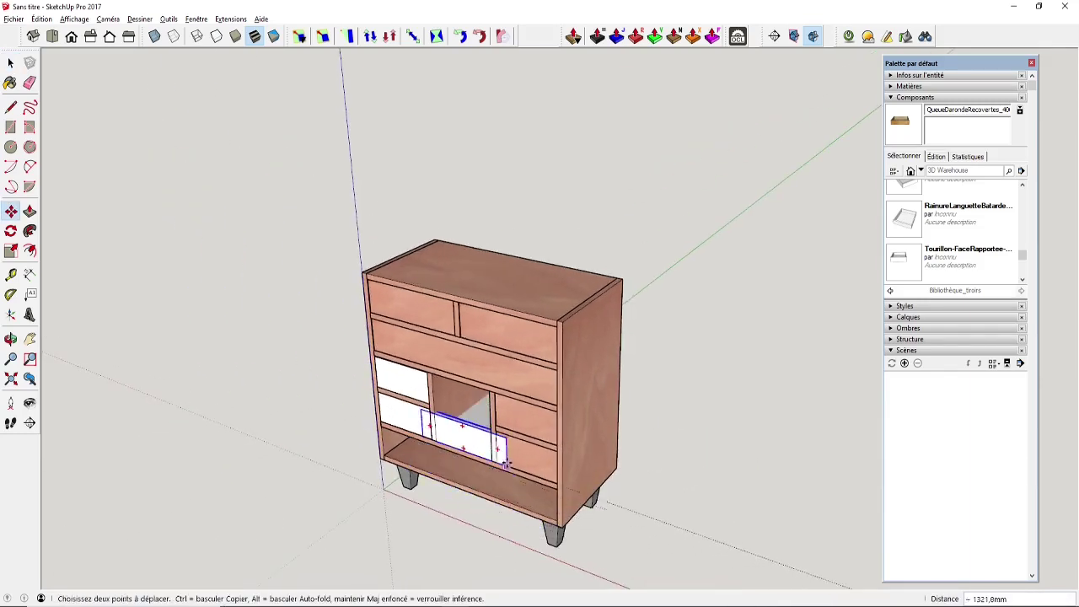
left_click(557, 521)
middle_click_drag(556, 521, 683, 416)
middle_click_drag(778, 562, 686, 471, "shift")
scroll(686, 471, "up", 1)
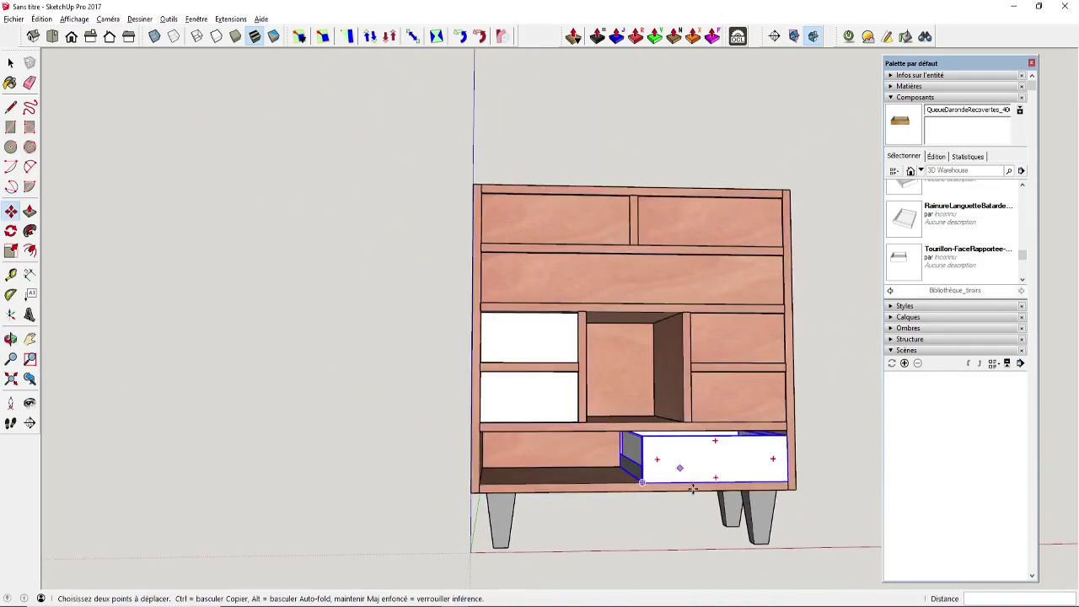
Stretch the bottom drawer to 838 mm wide to span the compartment and fit its height to the opening
left_click(413, 36)
left_click(625, 454)
left_click_drag(478, 453, 478, 453)
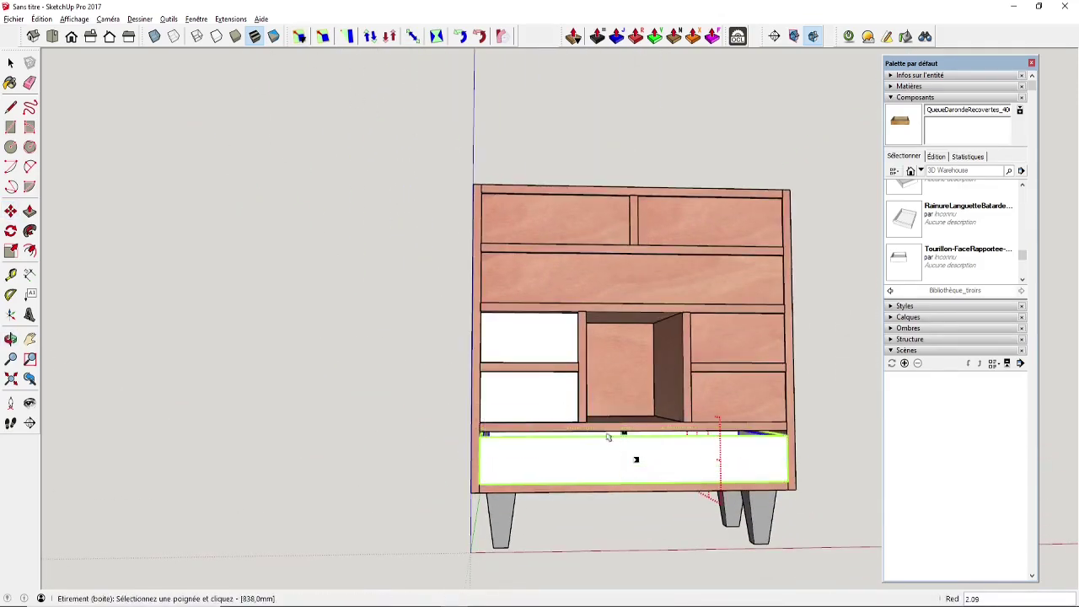
double_click(623, 428)
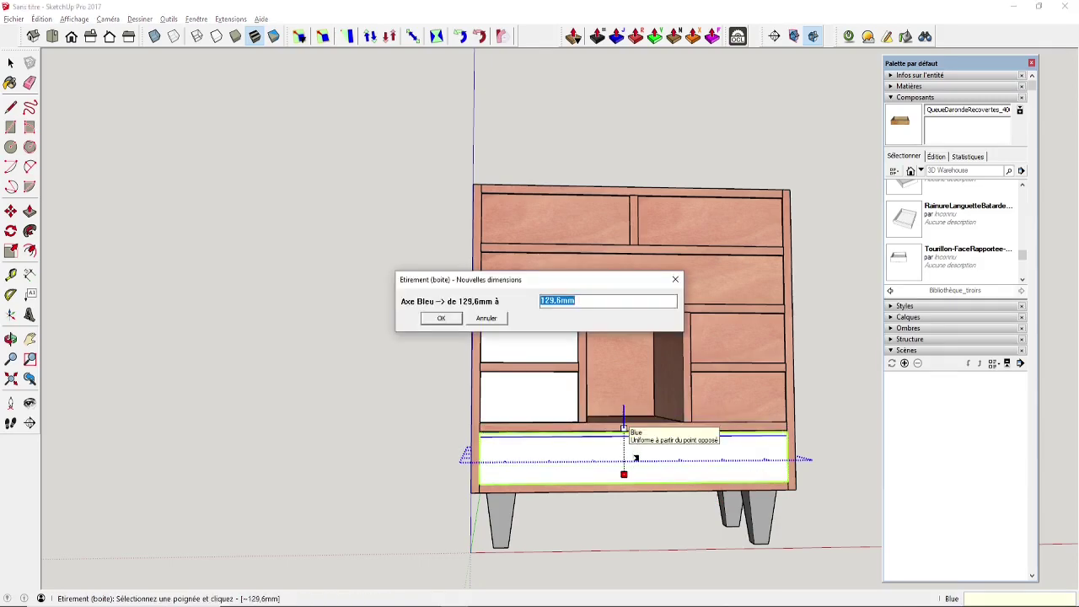
key("BackSpace")
left_click(487, 318)
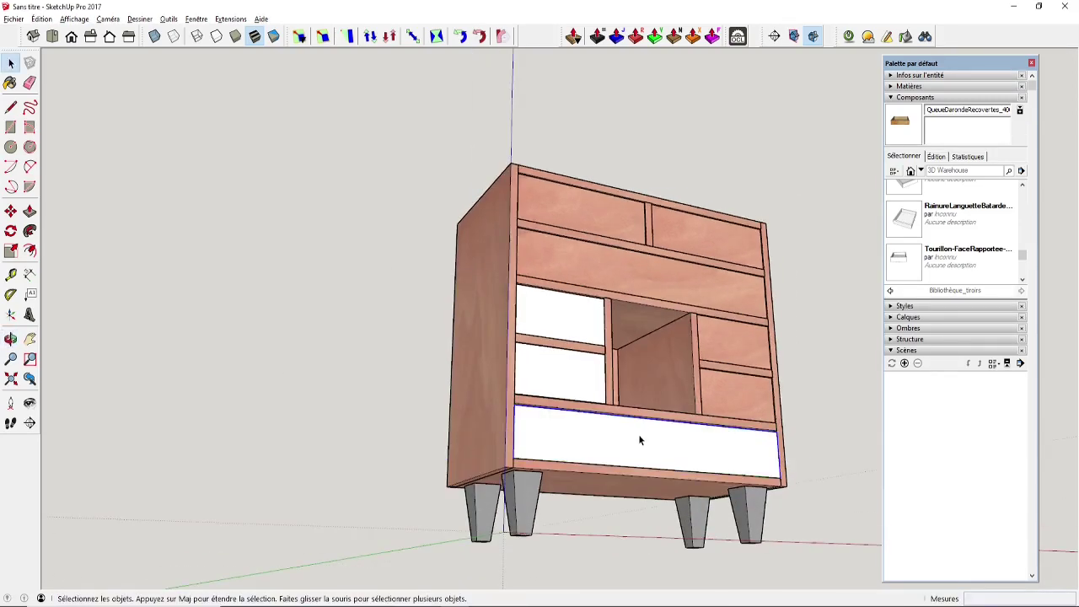
Explode the bottom drawer component into its separate parts
scroll(638, 434, "up", 3)
middle_click_drag(518, 428, 471, 496)
scroll(472, 497, "up", 3)
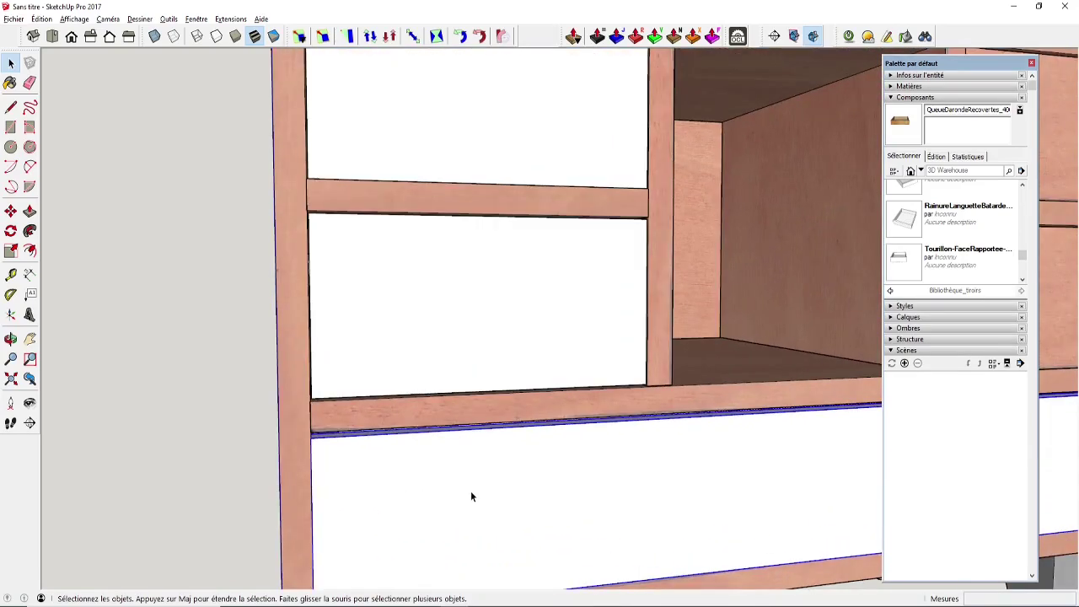
right_click(465, 482)
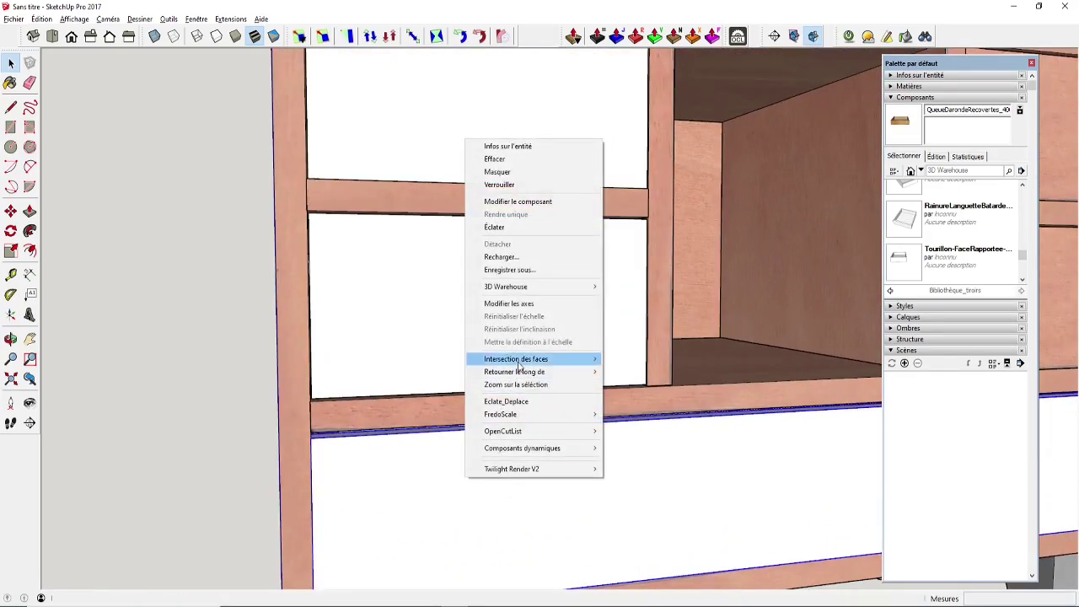
left_click(516, 227)
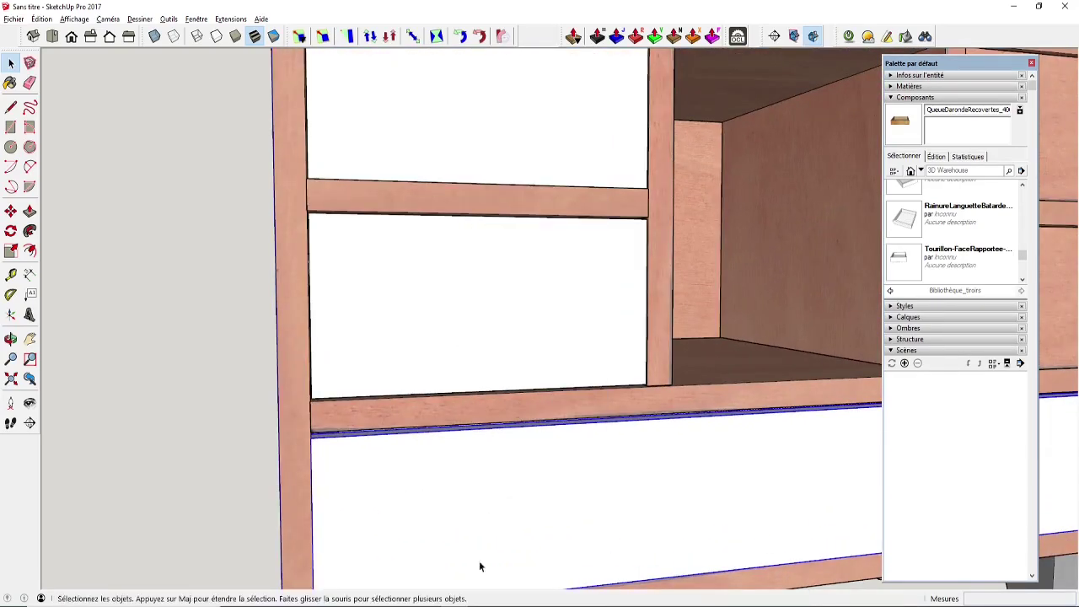
right_click(479, 561)
left_click(429, 428)
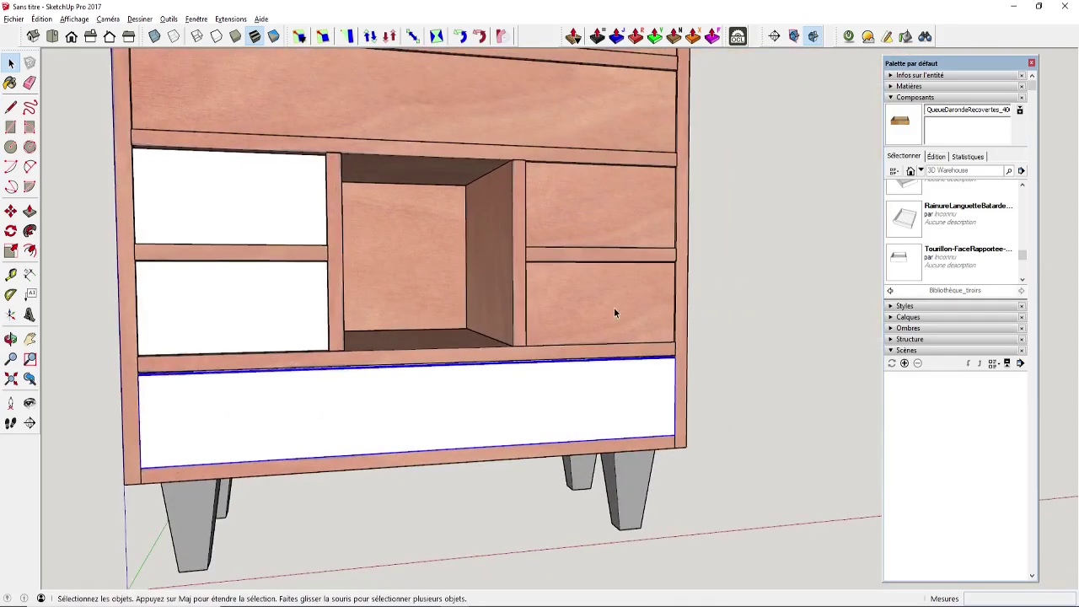
Paint the bottom drawer's front with the AniégréH wood material and hide the shelf directly above it
key("b")
left_click(506, 399)
key("space")
mouse_move(430, 358)
middle_mouse_down()
mouse_move(500, 375)
mouse_move(462, 382)
mouse_move(481, 371)
mouse_move(438, 336)
middle_mouse_up()
right_click(468, 376)
left_click(497, 61)
Apply AniégréH to the bottom drawer's remaining white parts and select all of the drawer's pieces
key("b")
left_click(429, 364)
left_click(426, 376)
left_click(172, 400)
scroll(438, 387, "down", 2)
key("space")
left_click_drag(203, 343, 663, 449)
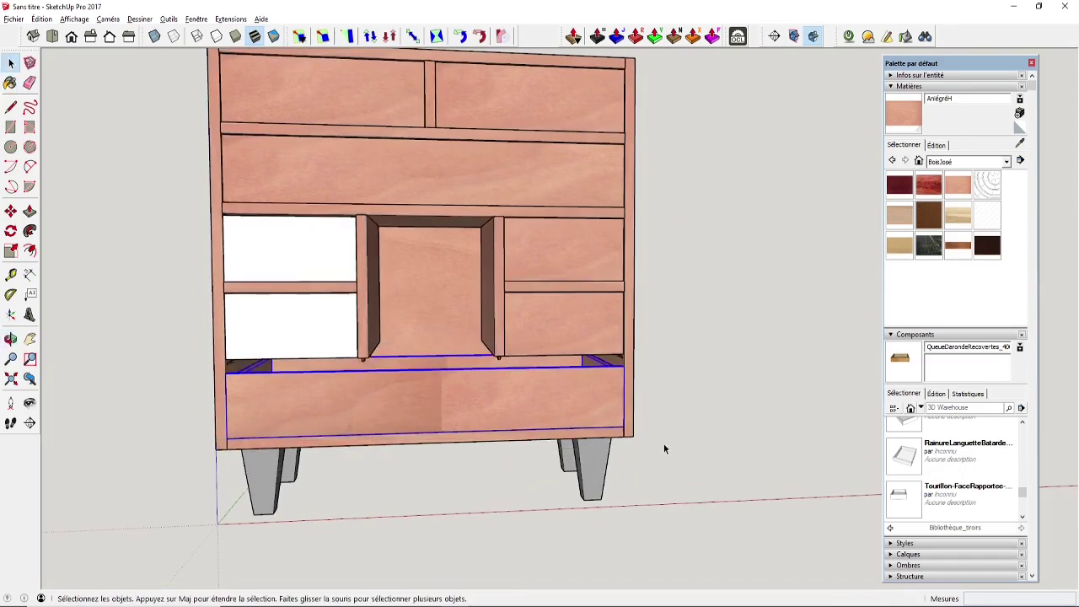
Open the OpenCutList materials list and rename the Hetre material as Lamello
left_click(738, 36)
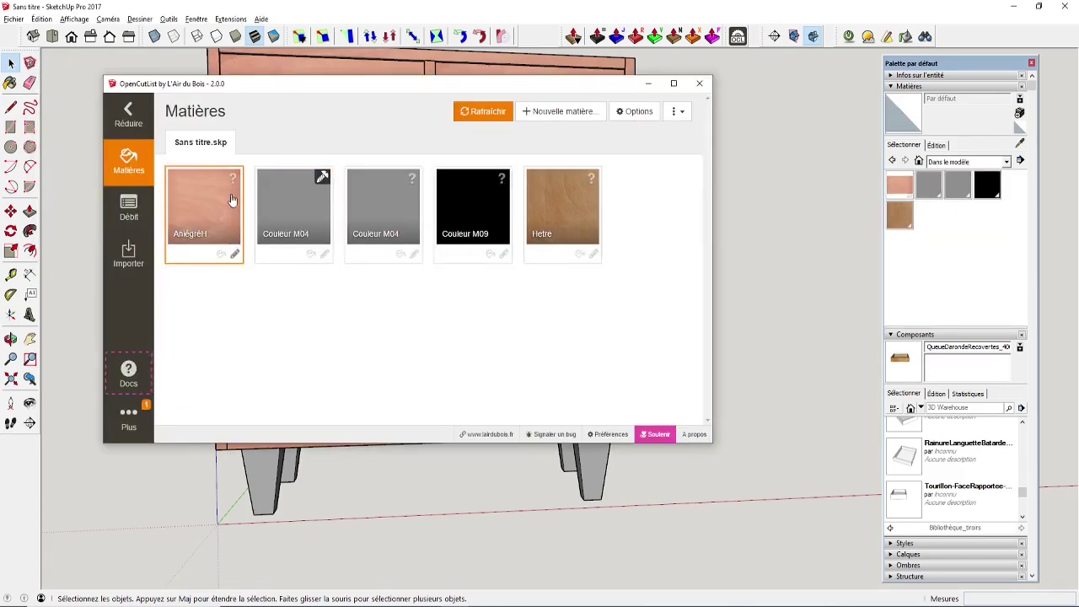
left_click_drag(319, 84, 420, 109)
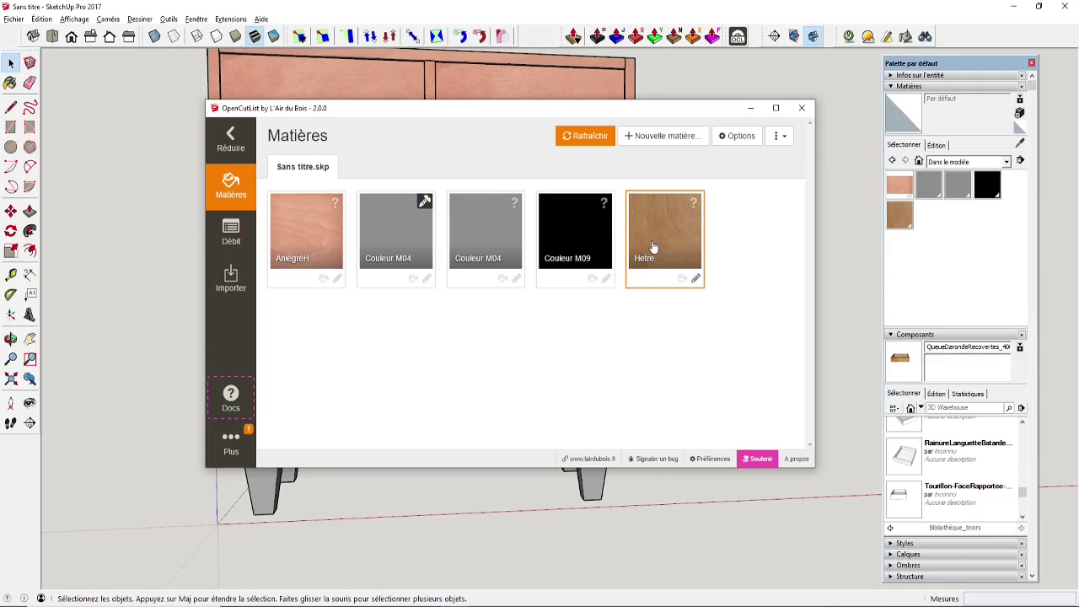
left_click(680, 279)
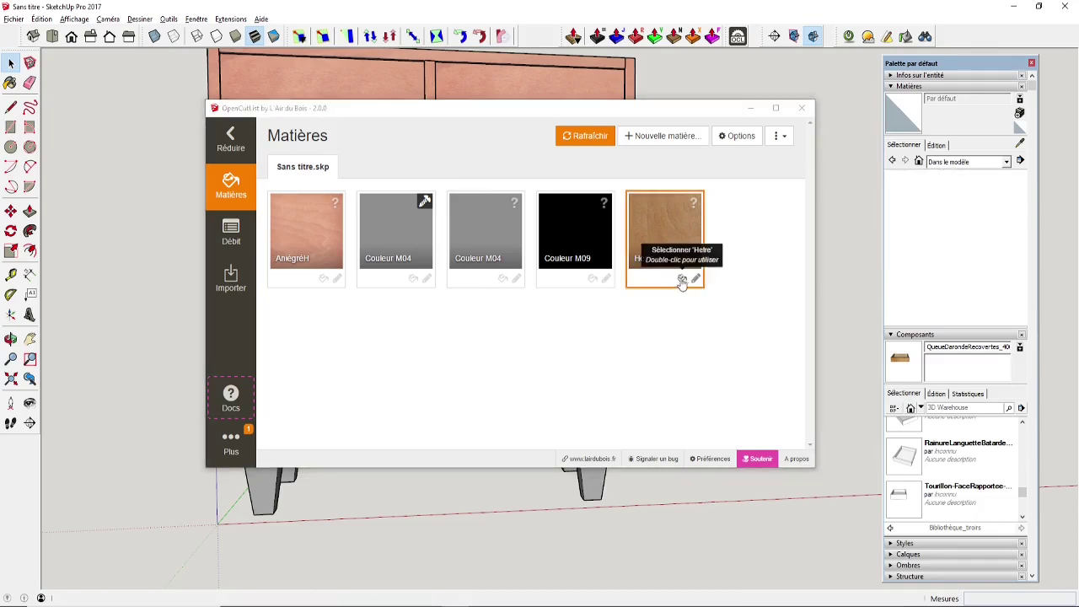
left_click(649, 257)
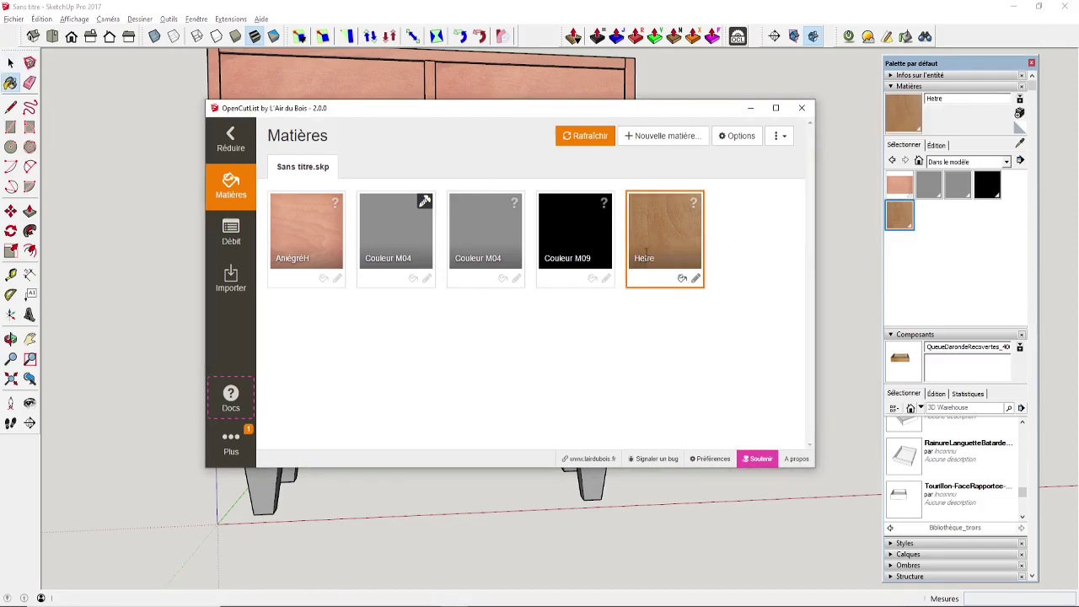
left_click_drag(528, 224, 449, 222)
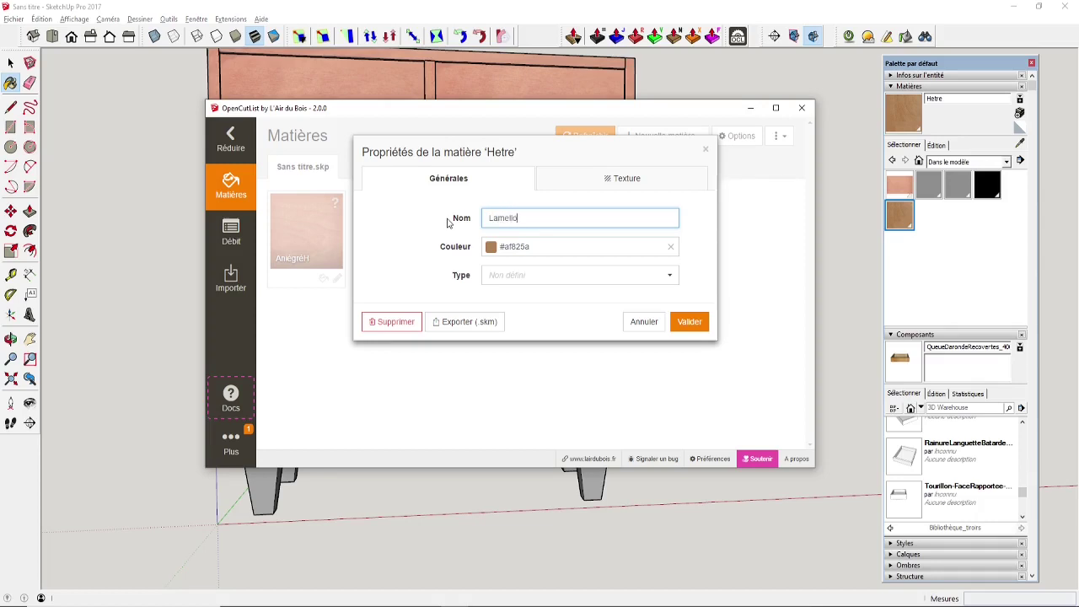
type("Lamello")
left_click(690, 321)
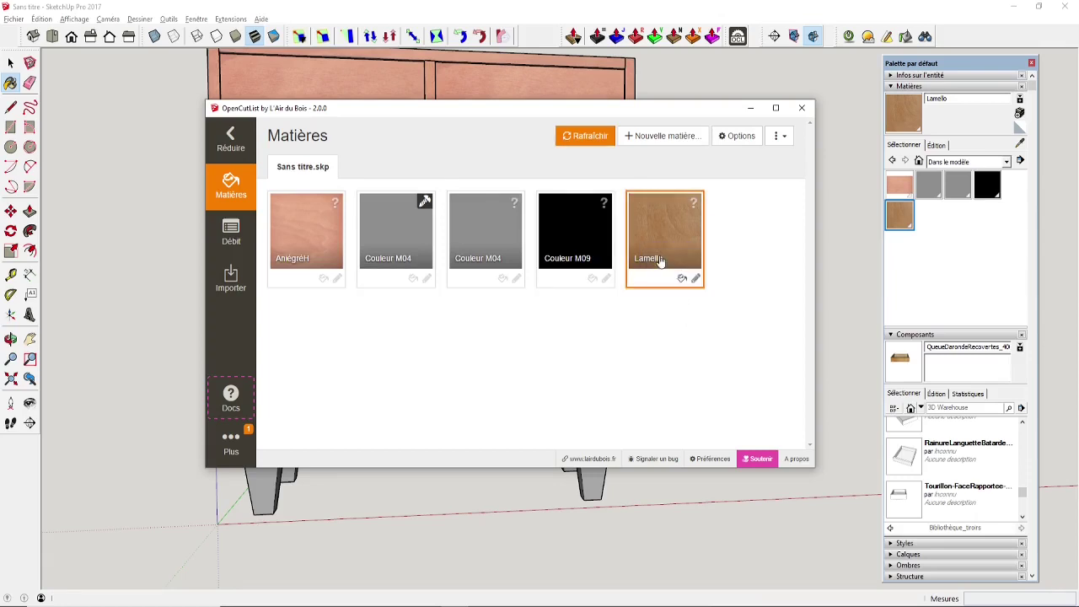
Set the Lamello material's type to Accessoire
left_click(695, 278)
left_click(494, 281)
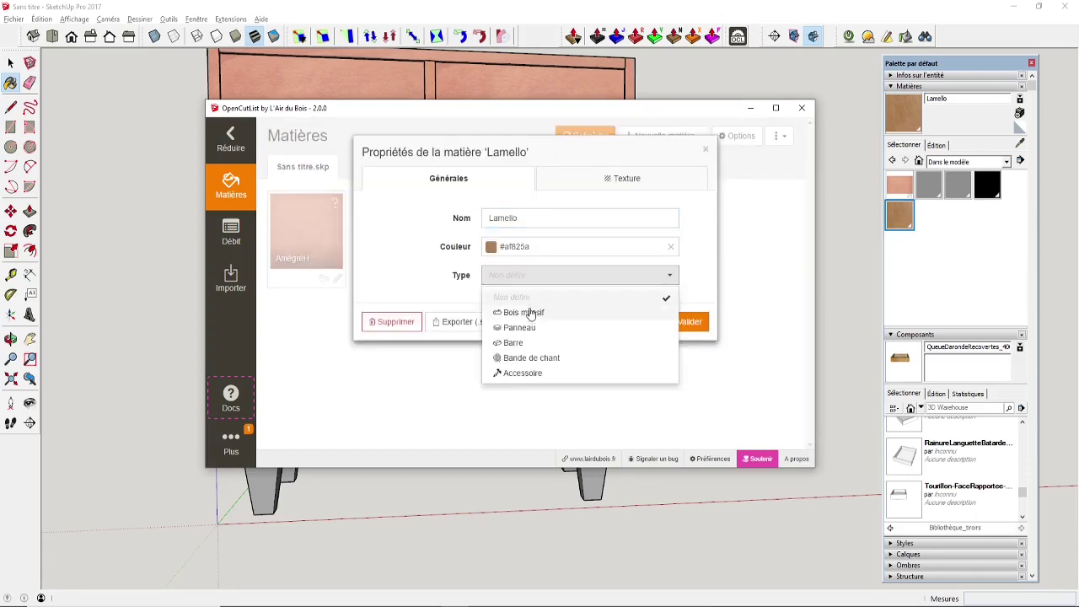
left_click(523, 374)
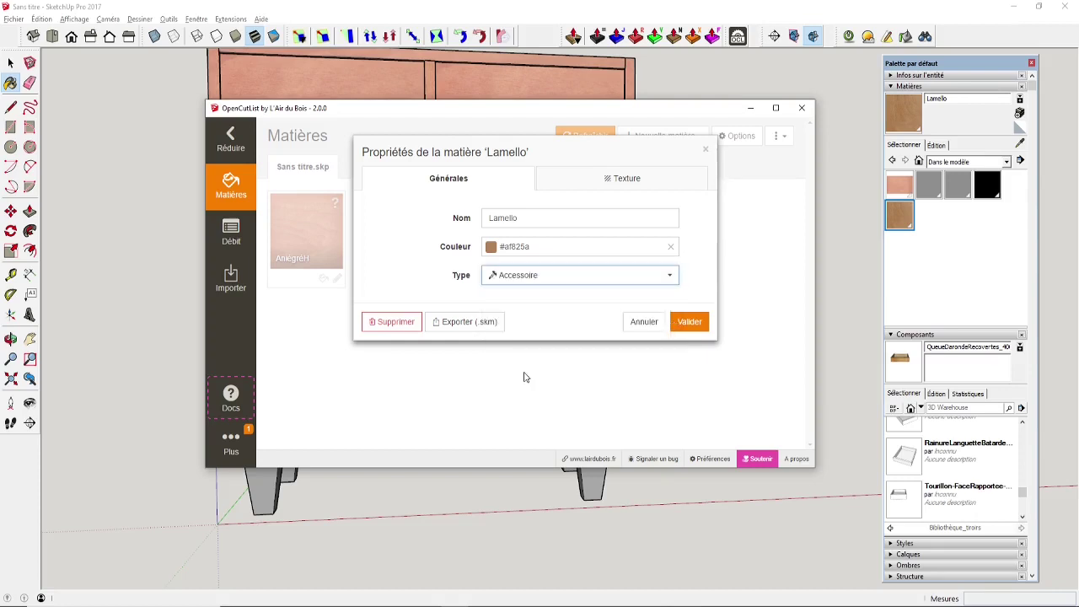
left_click(693, 322)
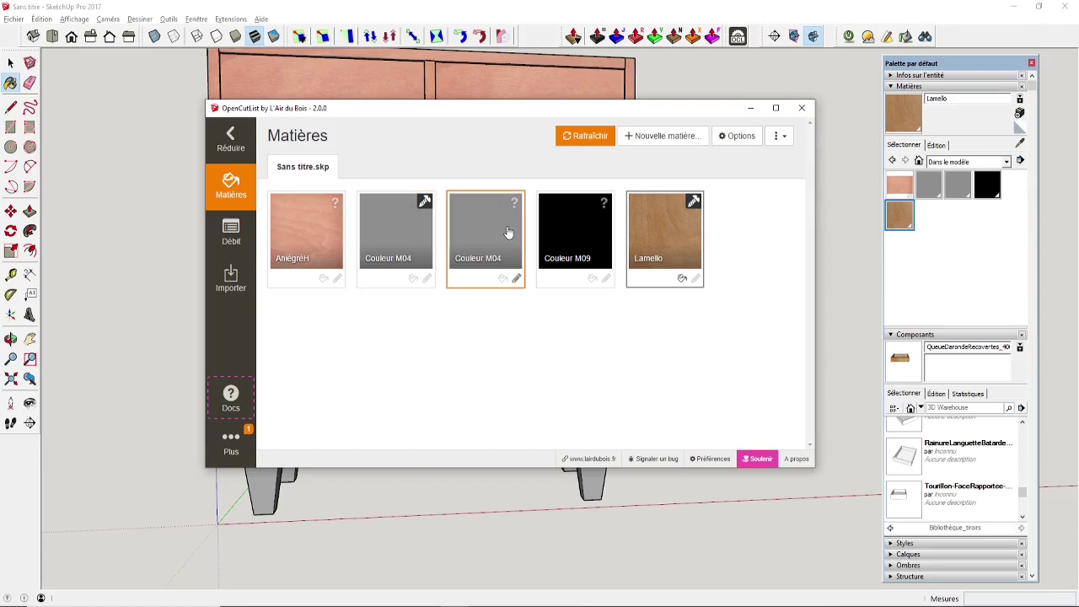
Set the AniégréH material's type to Bois massif and close OpenCutList
right_click(308, 231)
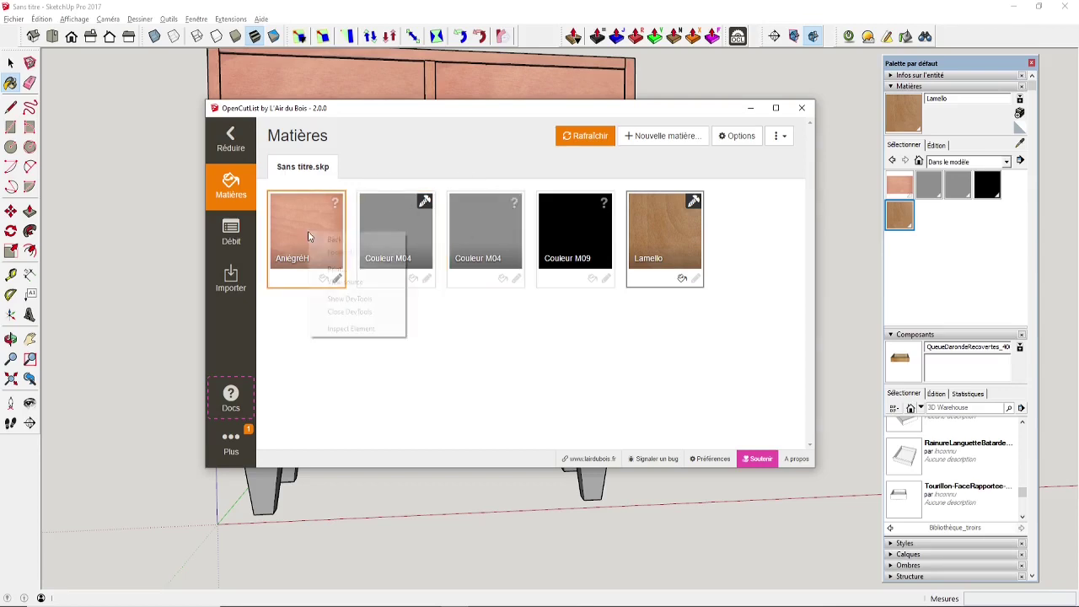
left_click(299, 233)
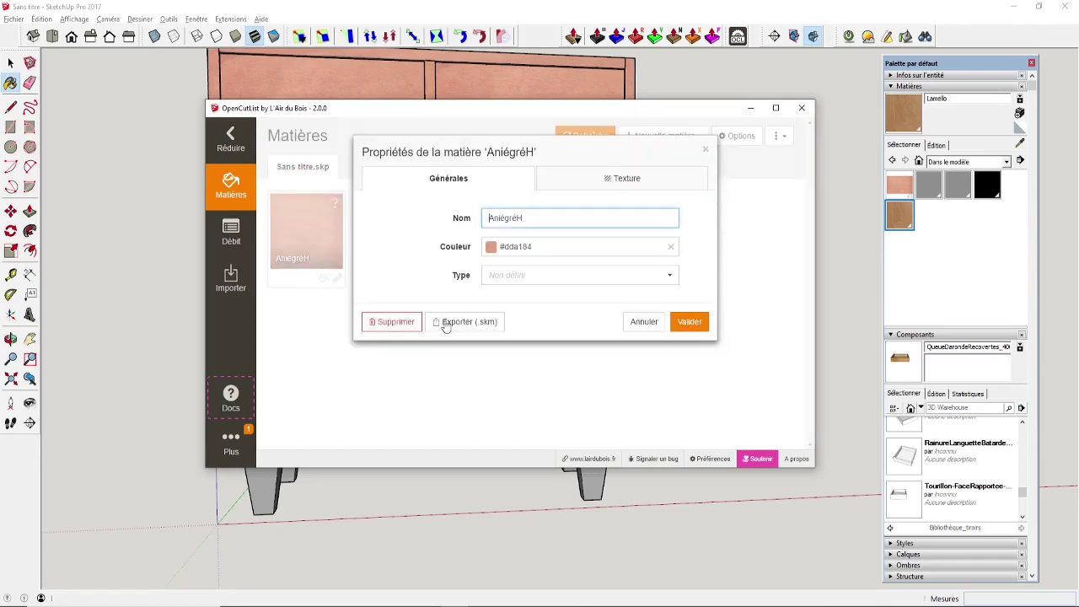
left_click(530, 277)
left_click(523, 309)
left_click(685, 413)
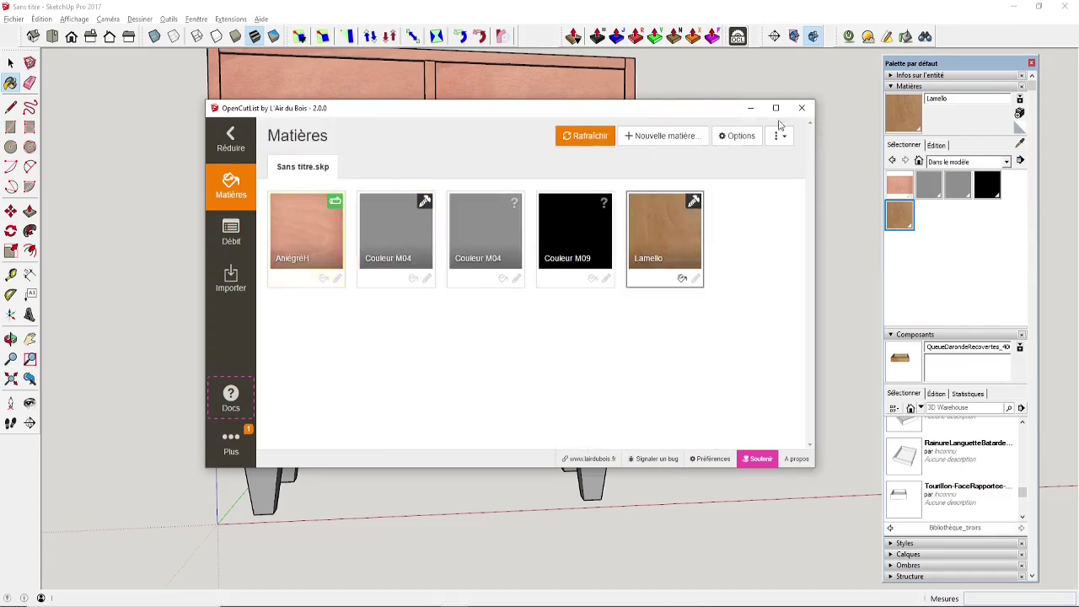
left_click(802, 108)
Hide the cabinet's left side panel to expose the sides of the drawers
scroll(420, 396, "up", 3)
double_click(420, 396)
right_click(248, 386)
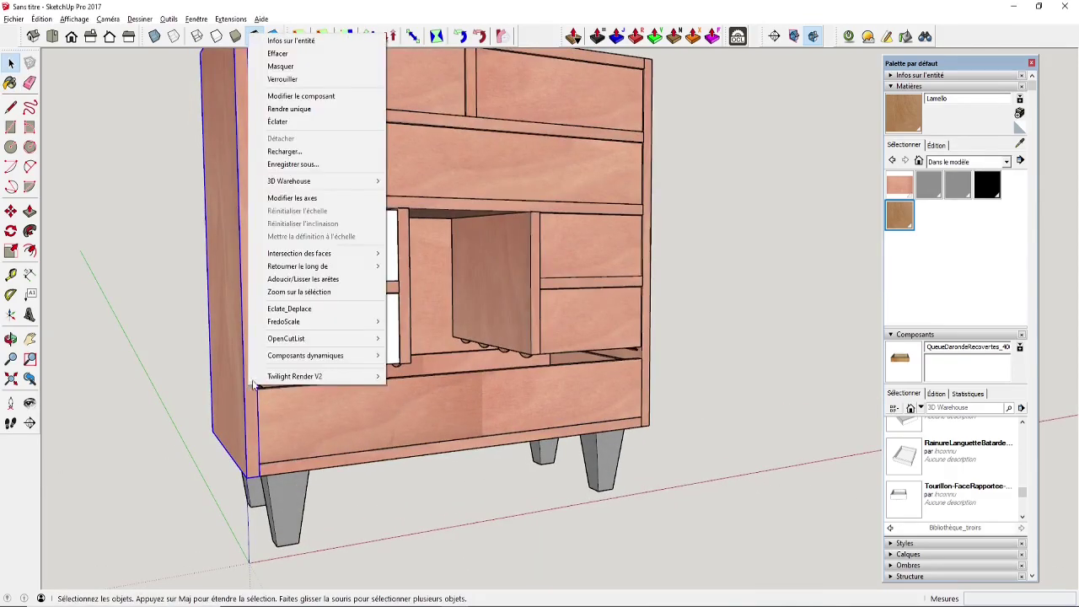
middle_click_drag(255, 155, 389, 444)
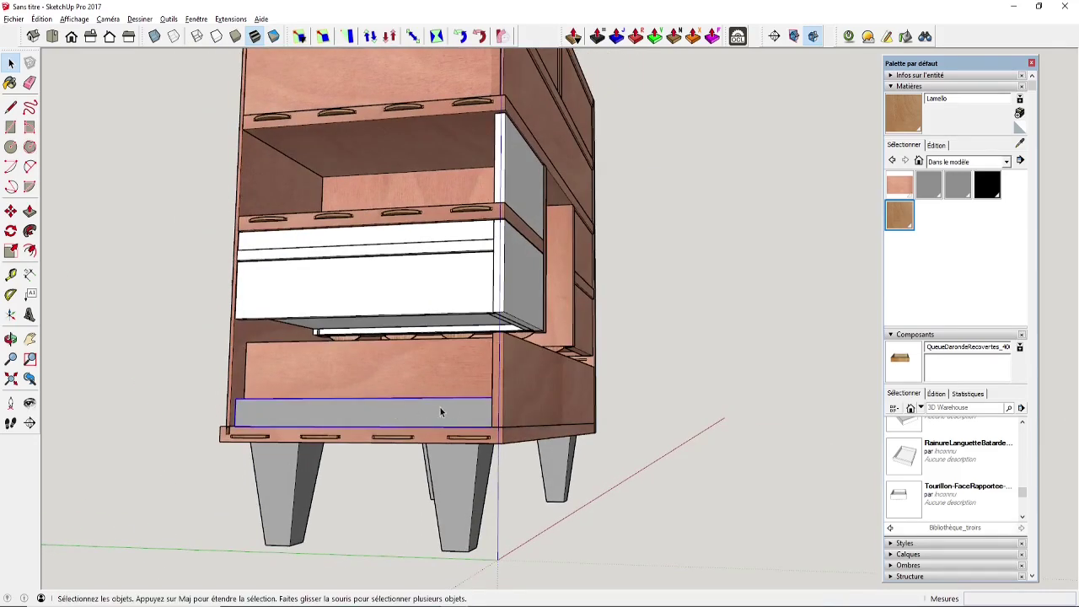
Set the type of the untyped grey Couleur M04 material, used by the bottom drawer's slide, to Accessoire in OpenCutList
middle_click_drag(440, 412, 717, 257)
left_click(738, 37)
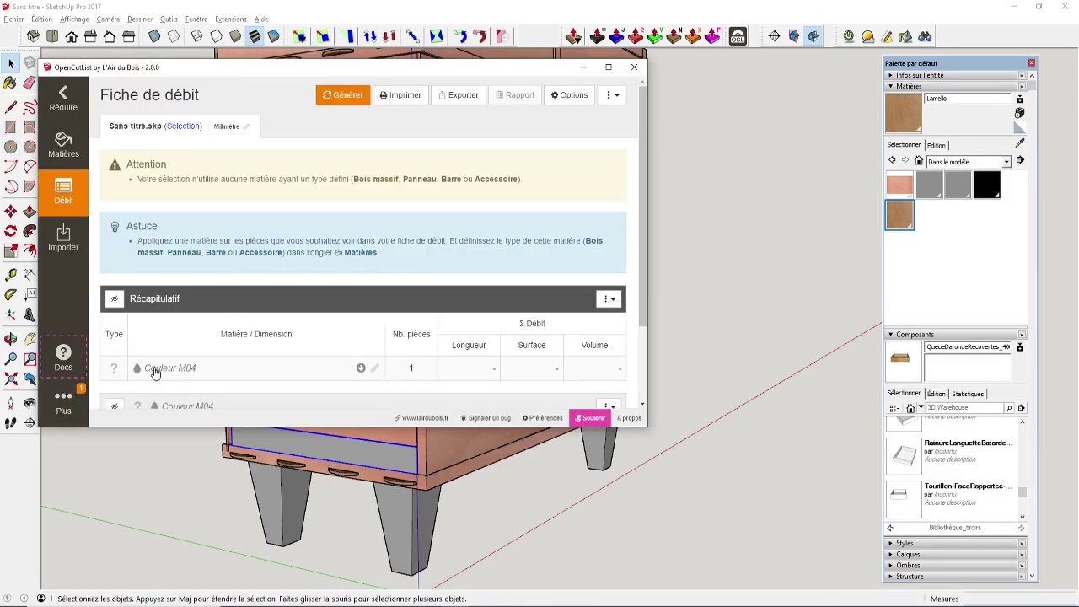
left_click(63, 145)
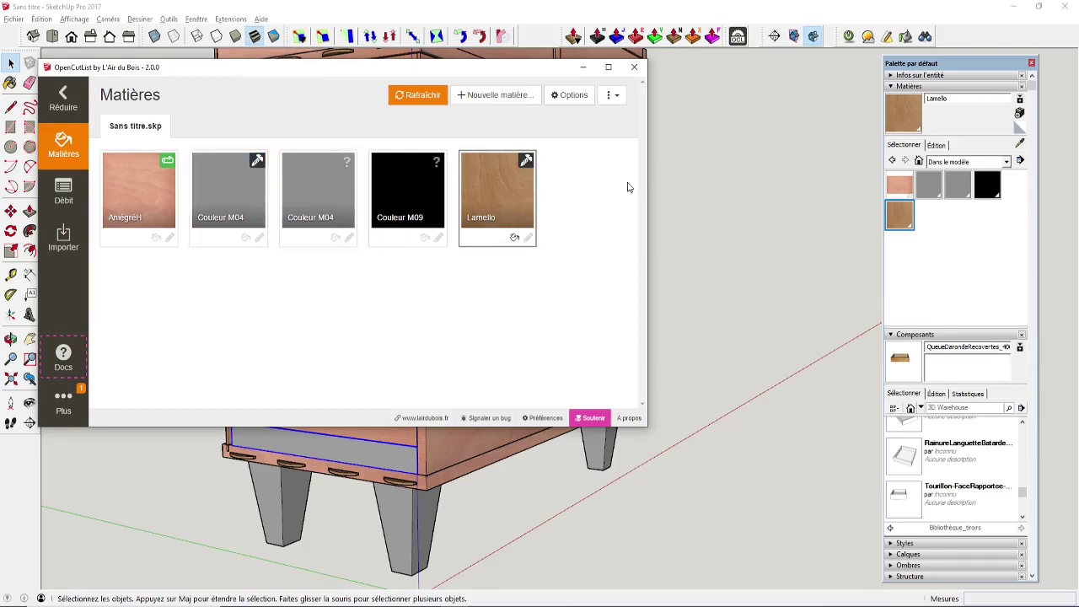
left_click(324, 218)
left_click(359, 213)
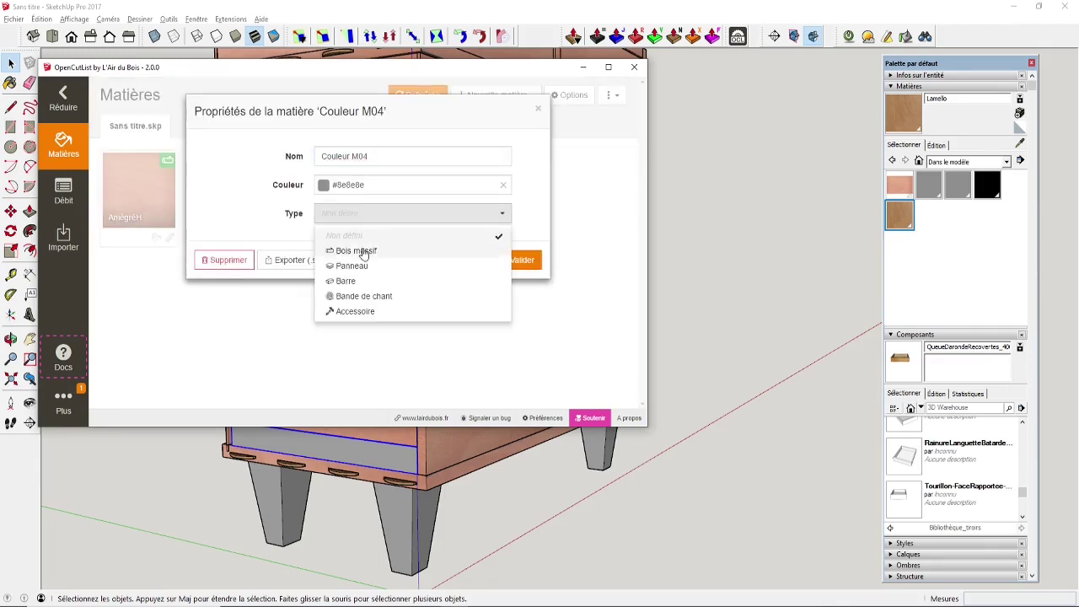
left_click(358, 311)
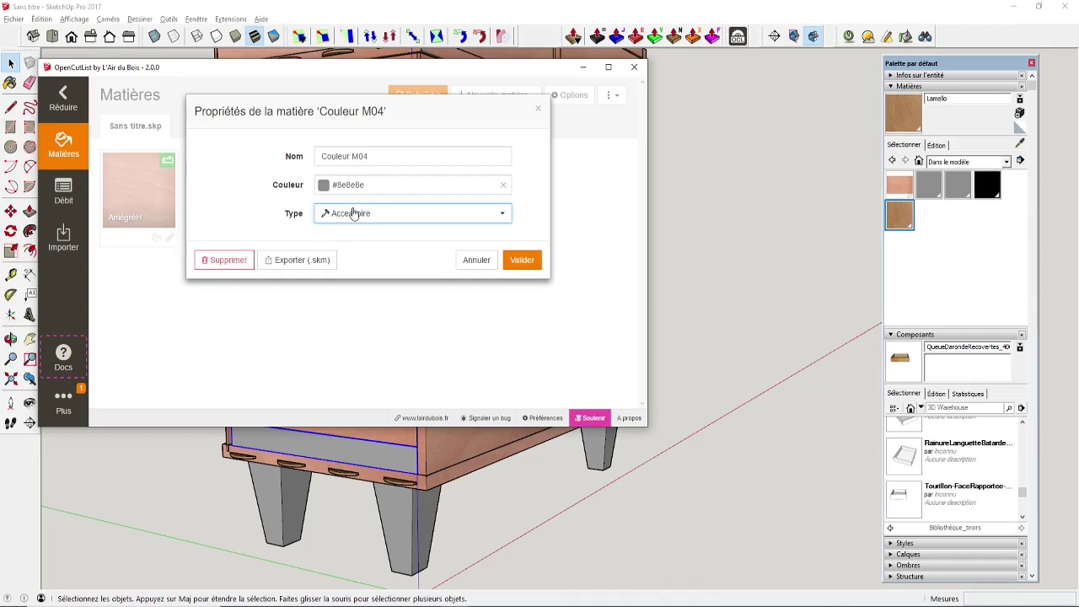
left_click(516, 259)
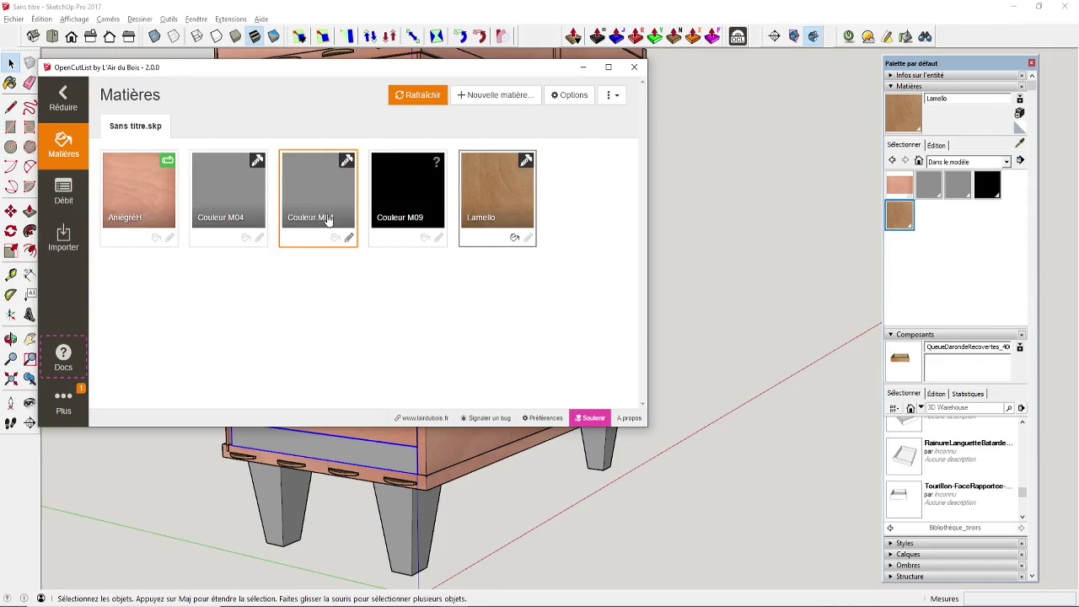
Rename that grey Couleur M04 accessory material as Quincaillerie and close OpenCutList
right_click(316, 221)
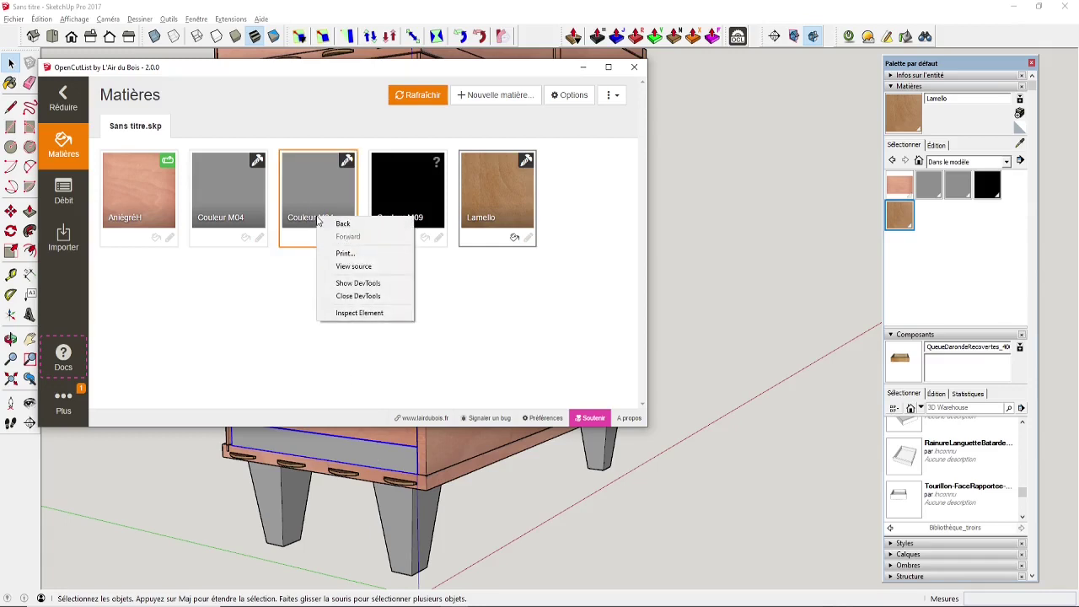
left_click(333, 223)
type("Quincaillerie")
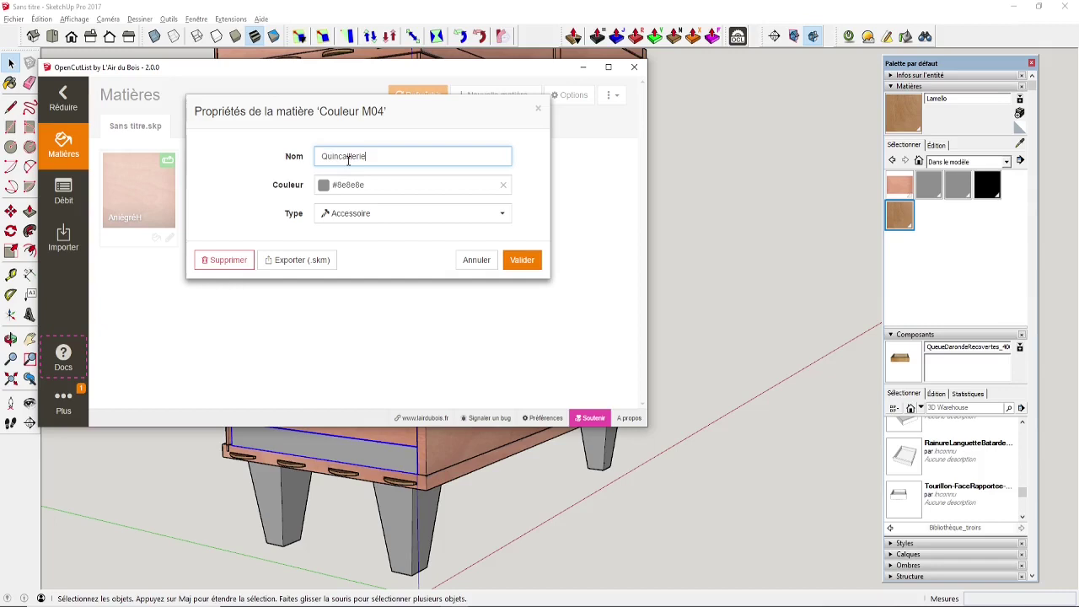
left_click(520, 261)
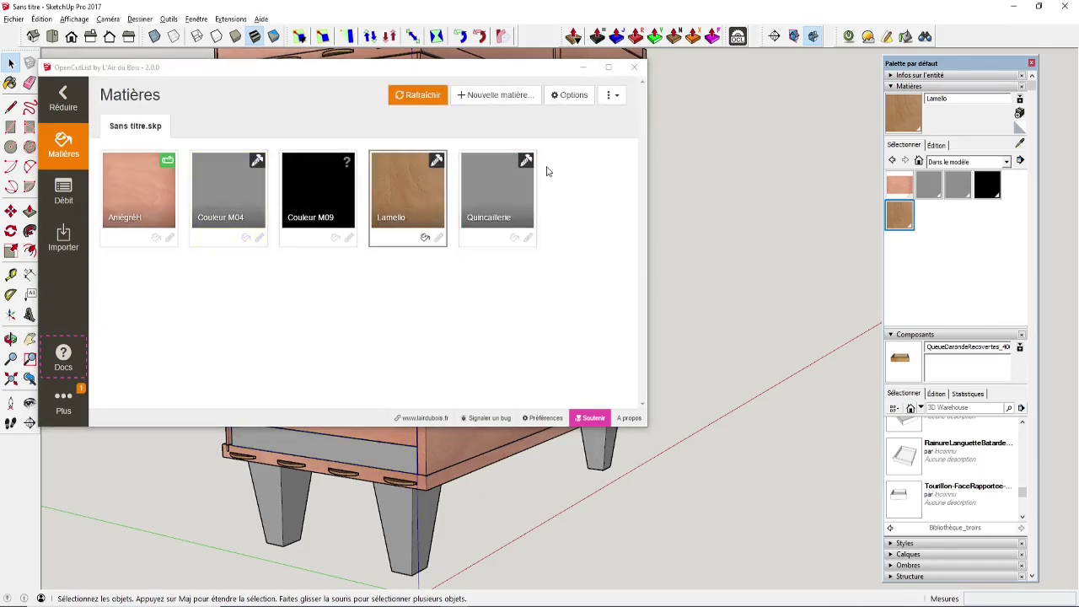
left_click(634, 67)
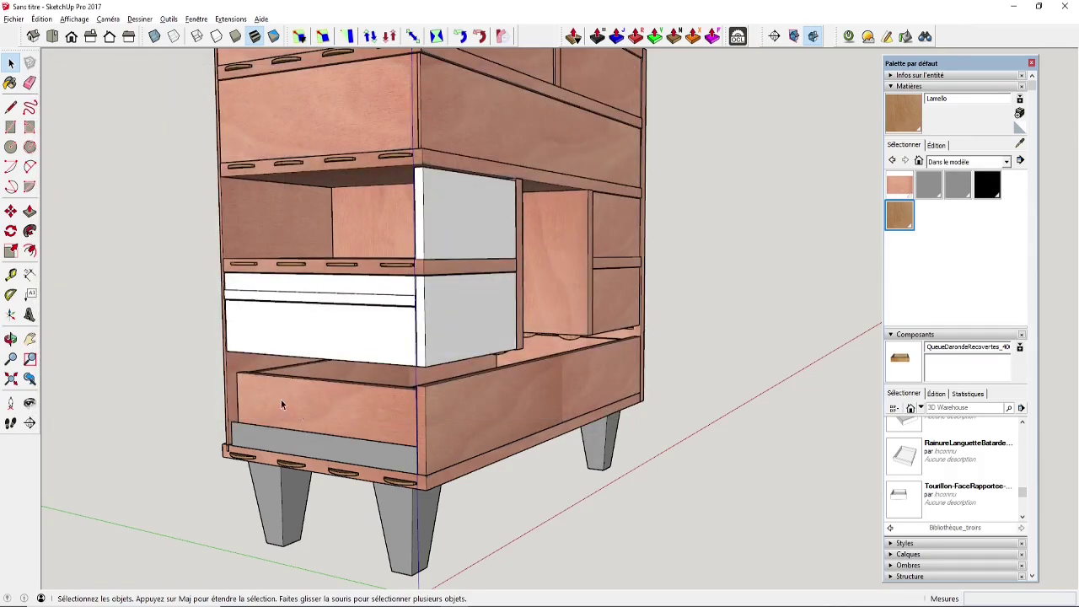
Show the left side panel again, then generate the whole cabinet's cut list and review its parts through the group without material
middle_click_drag(280, 403, 475, 304)
scroll(416, 172, "down", 2)
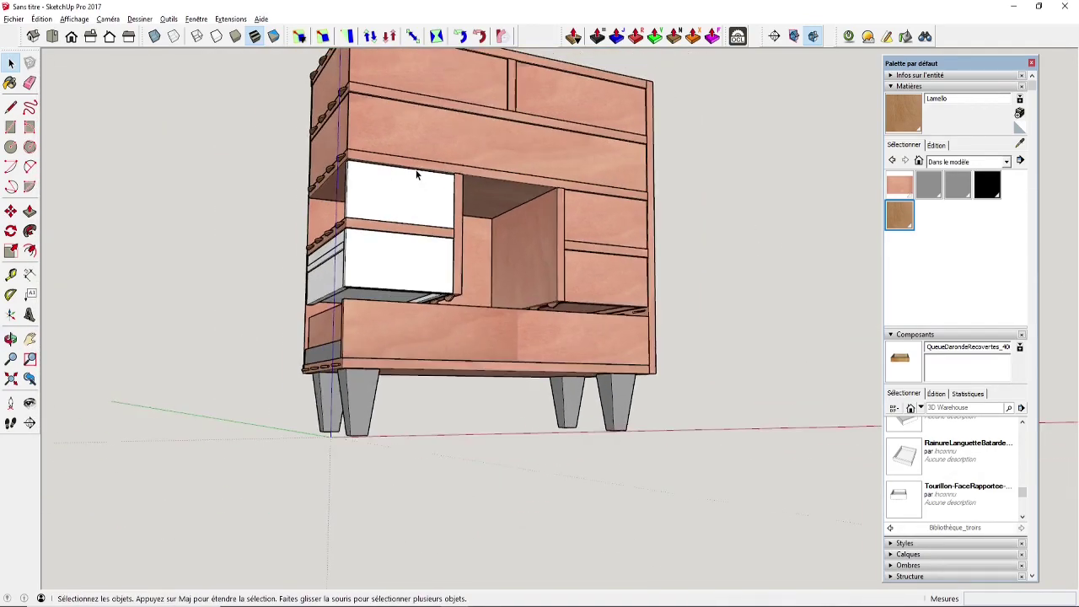
middle_click_drag(445, 171, 410, 337, "shift")
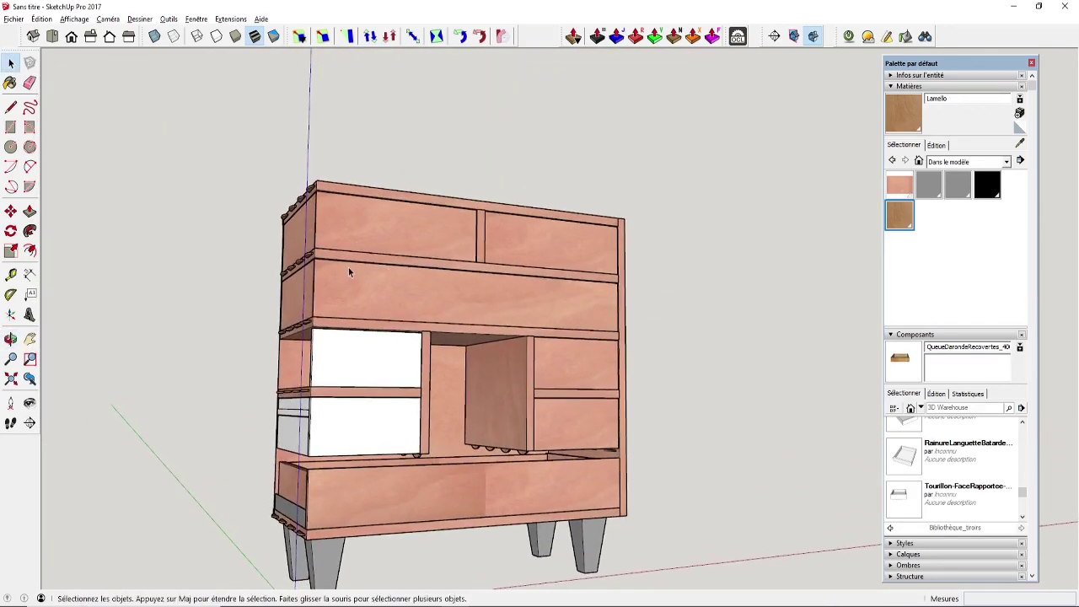
left_click(738, 36)
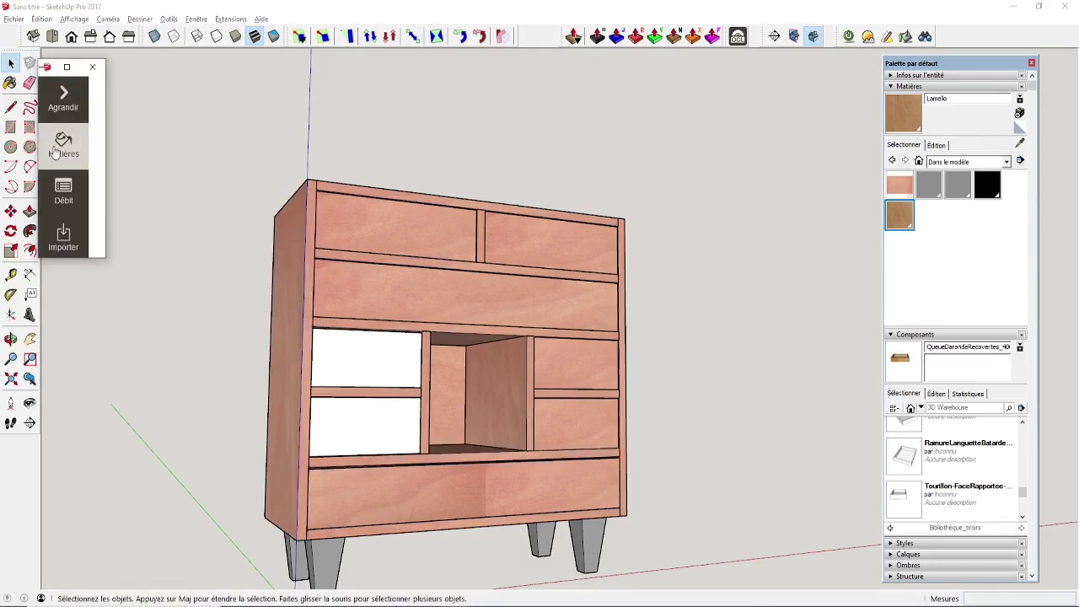
left_click(63, 192)
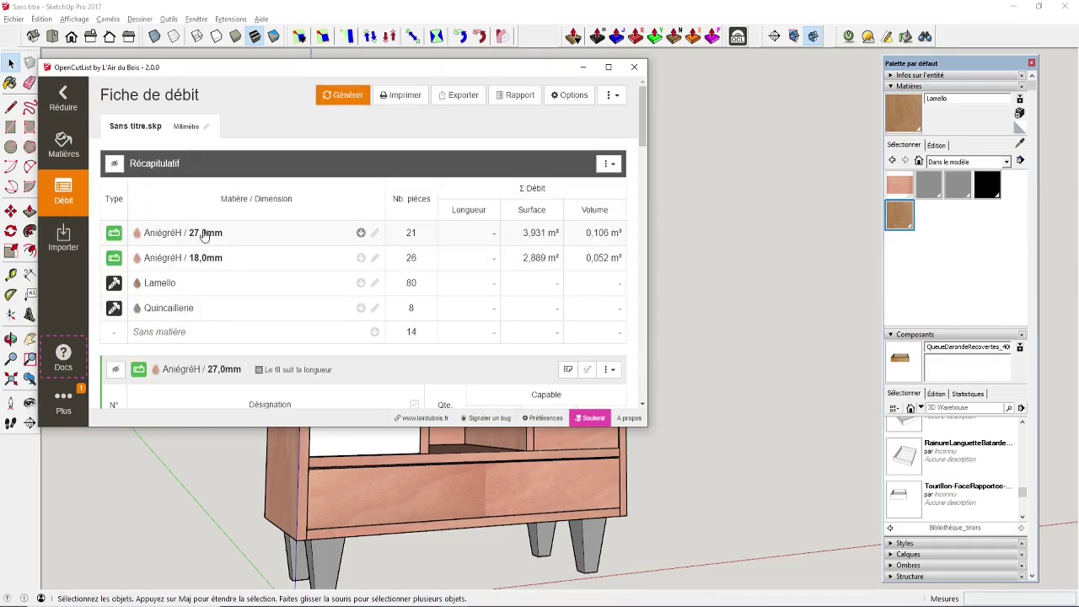
left_click(609, 68)
scroll(215, 376, "down", 15)
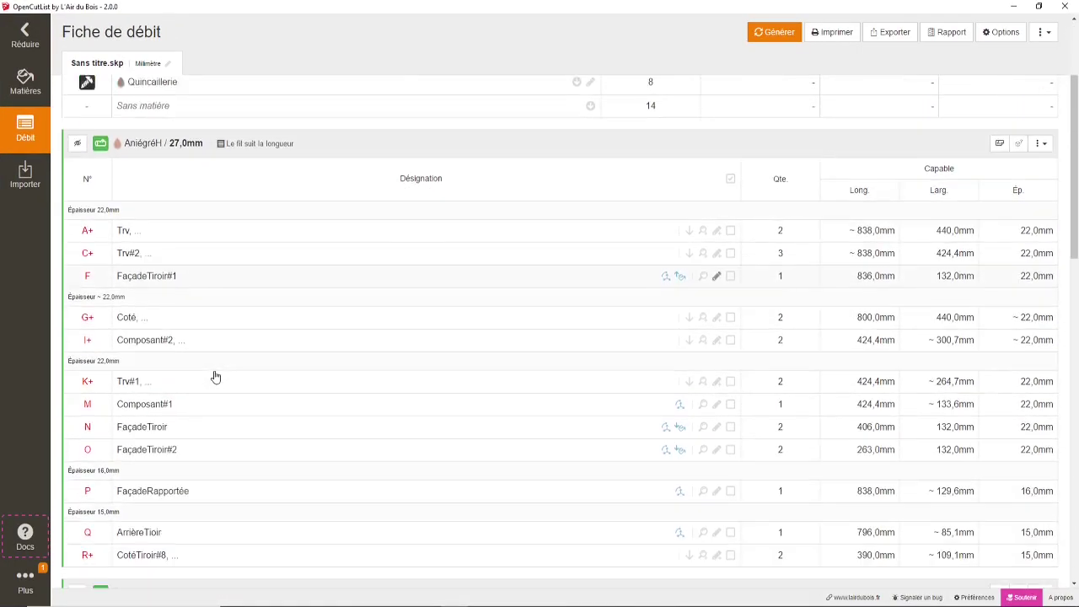
scroll(214, 376, "down", 3)
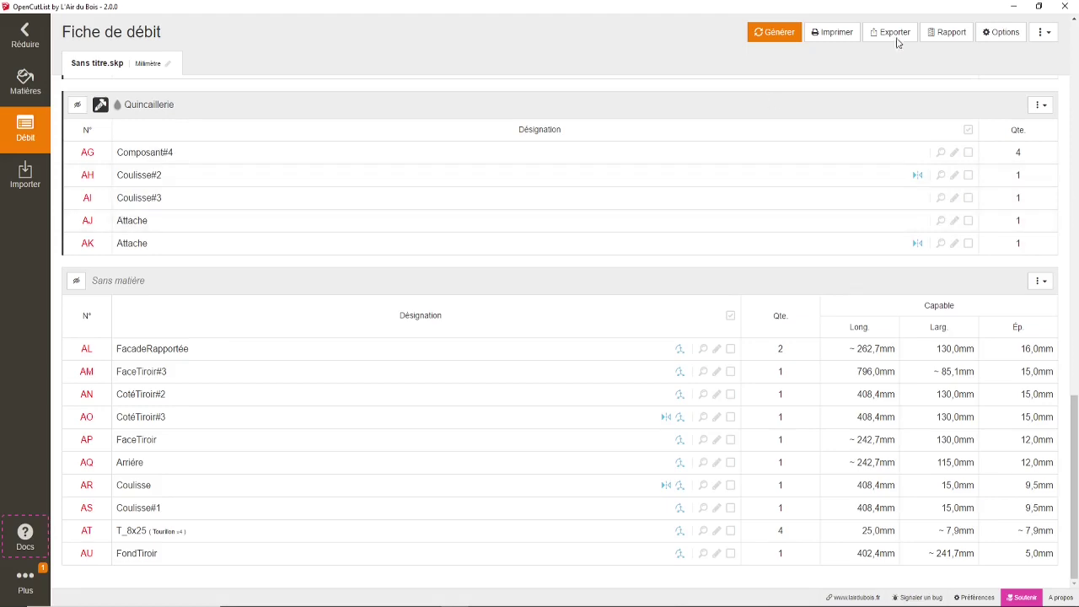
left_click(1018, 7)
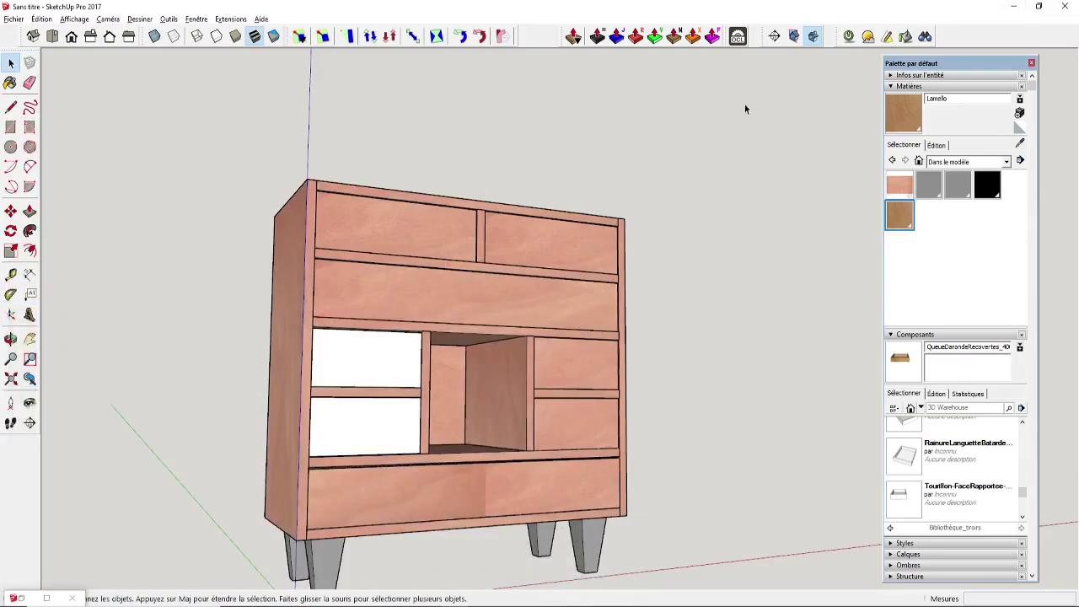
Hide the cabinet's left side panel and its bottom panel to expose the bottom drawer's hardware
double_click(358, 480)
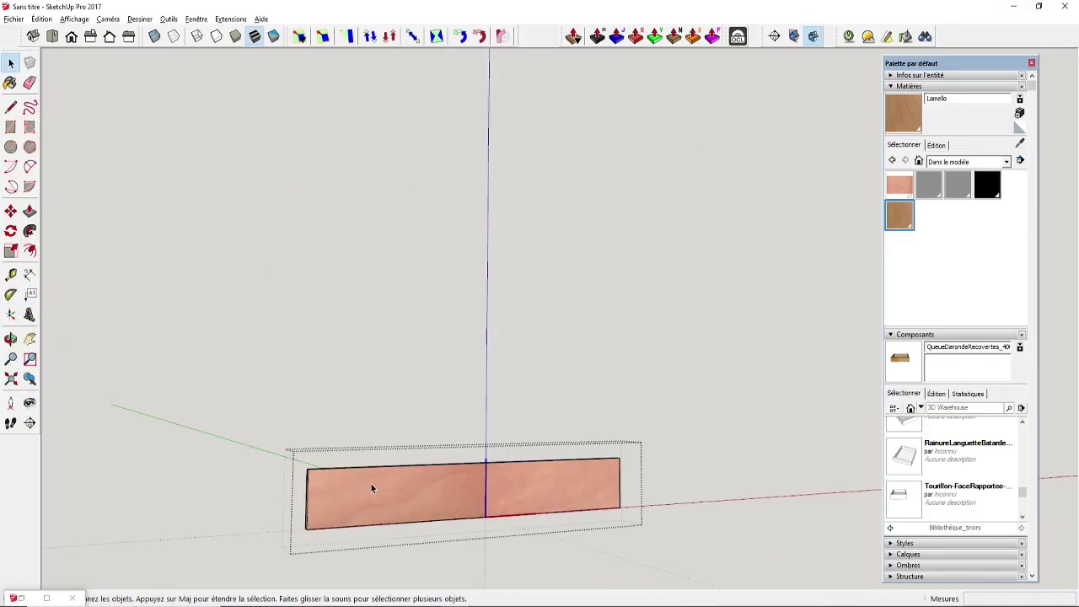
left_click(735, 461)
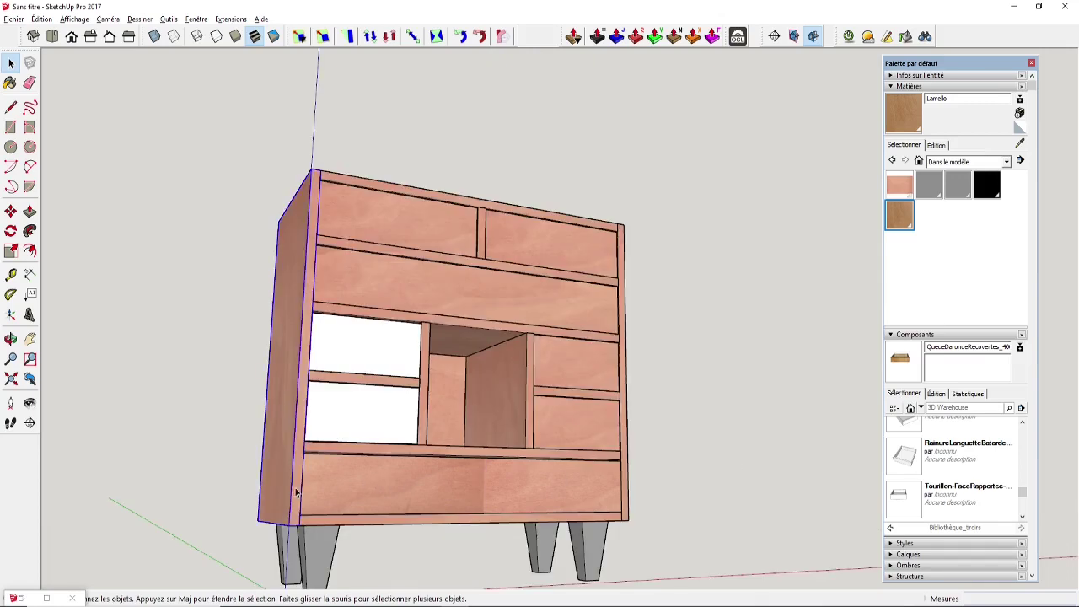
right_click(294, 268)
left_click(328, 168)
middle_click_drag(312, 263, 460, 559)
left_click(464, 569)
right_click(464, 569)
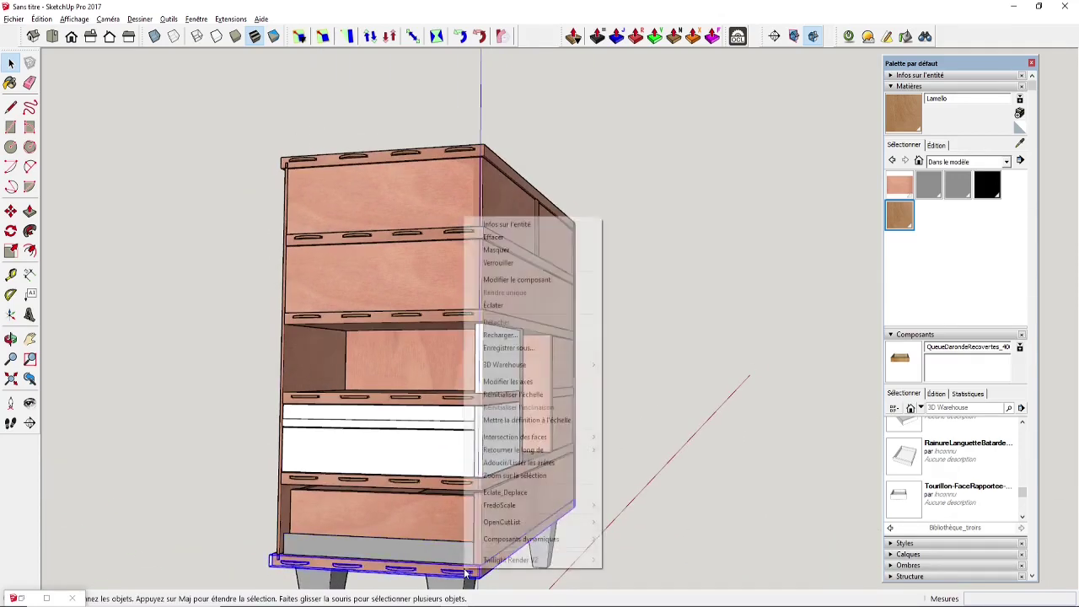
left_click(497, 251)
Examine the bottom drawer's slides and attachments from underneath the cabinet
middle_click_drag(496, 260, 693, 295)
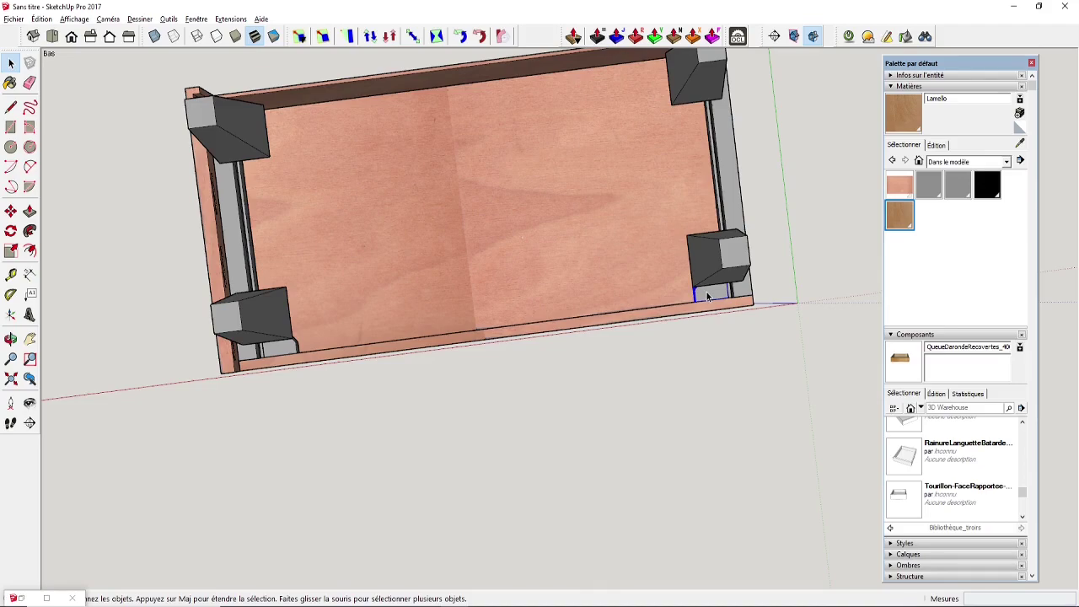
middle_click_drag(709, 295, 583, 300)
middle_click_drag(666, 333, 326, 246)
scroll(567, 327, "up", 6)
scroll(496, 316, "down", 5)
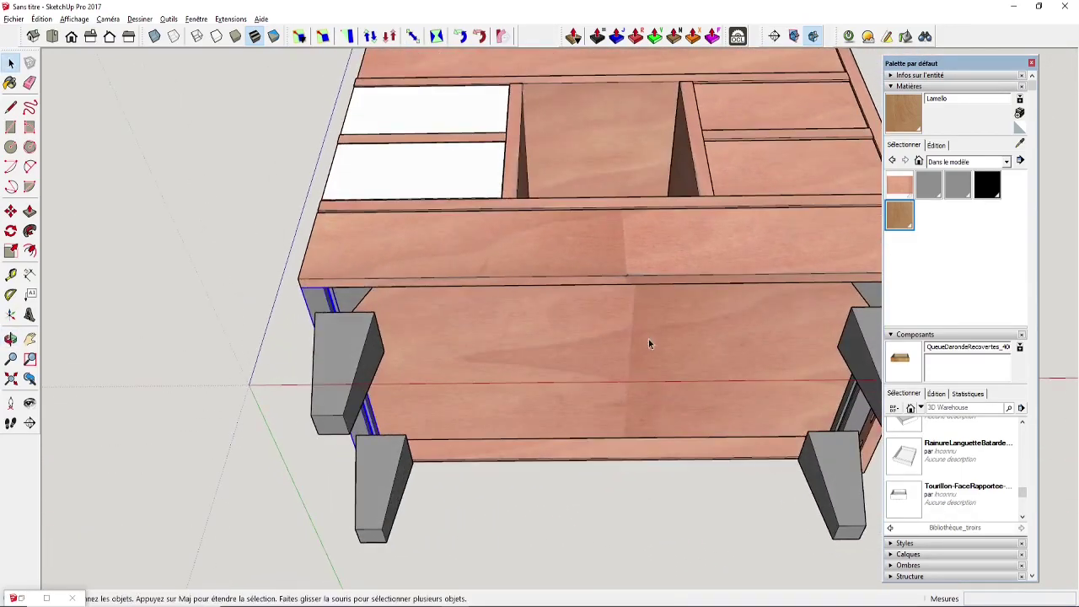
scroll(626, 287, "down", 4)
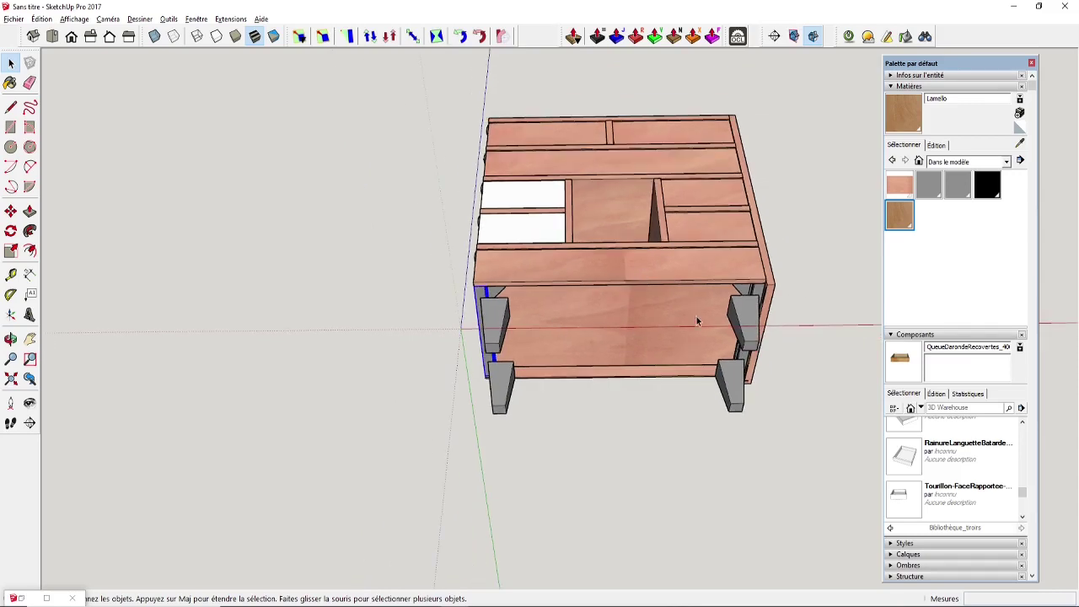
Generate a new OpenCutList cut list of the visible parts and review its wood, Lamello and Quincaillerie groups
left_click(737, 38)
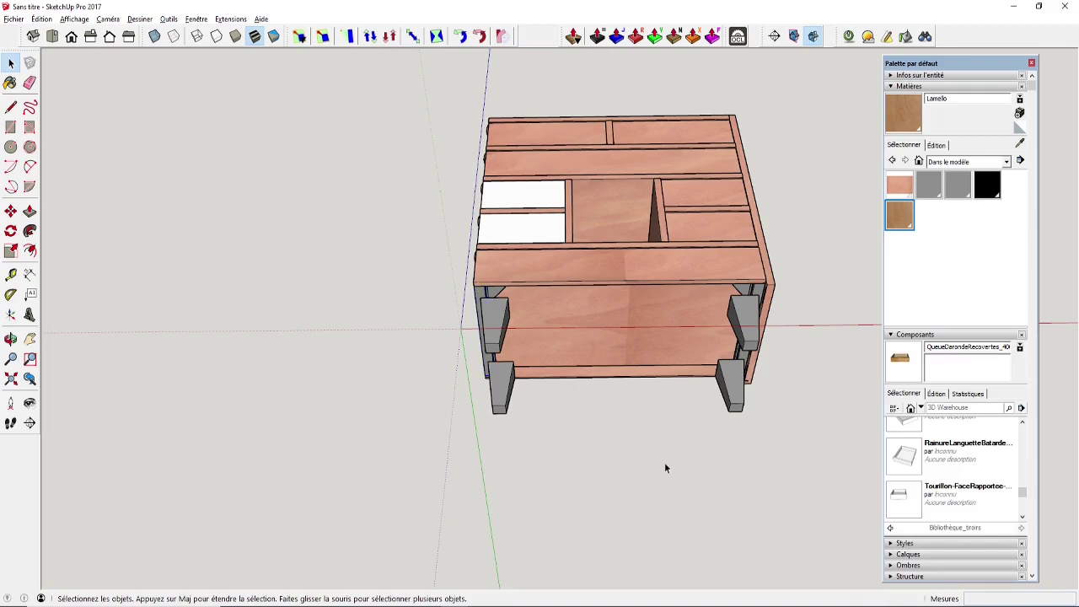
left_click(737, 36)
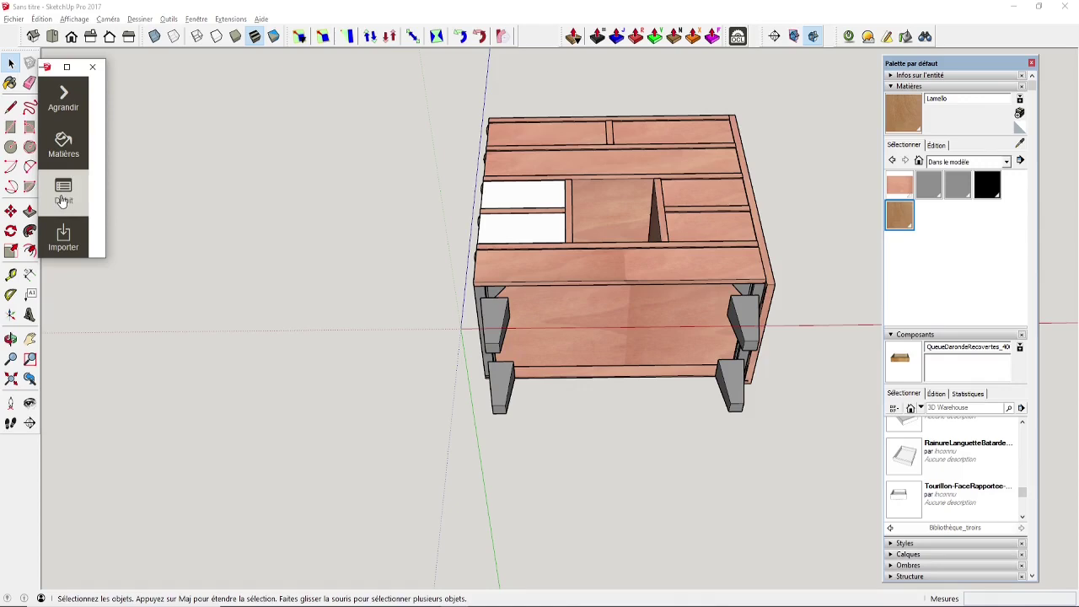
left_click(63, 193)
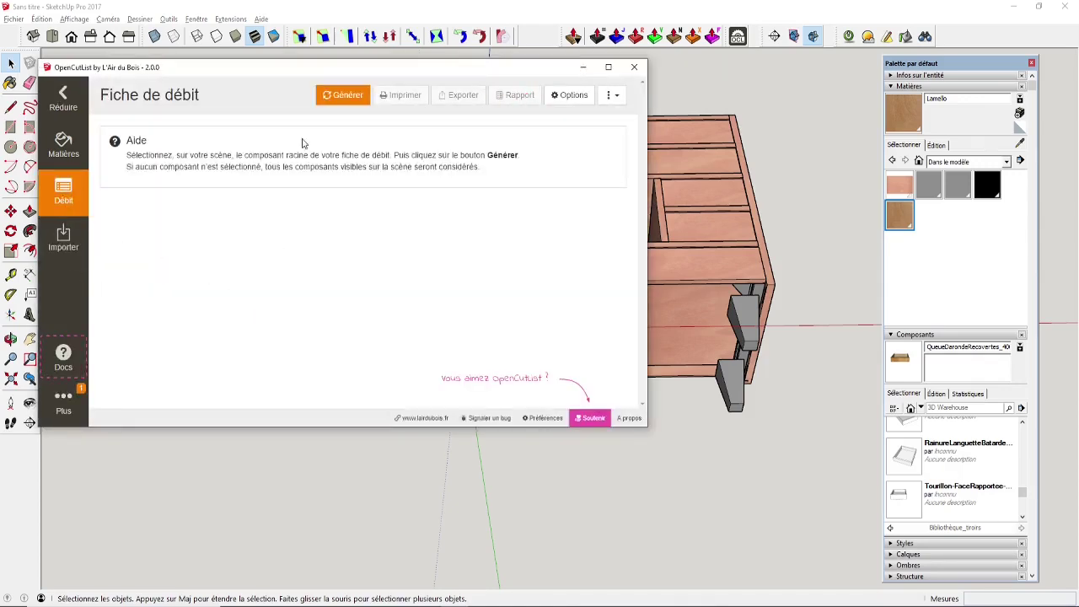
left_click(343, 97)
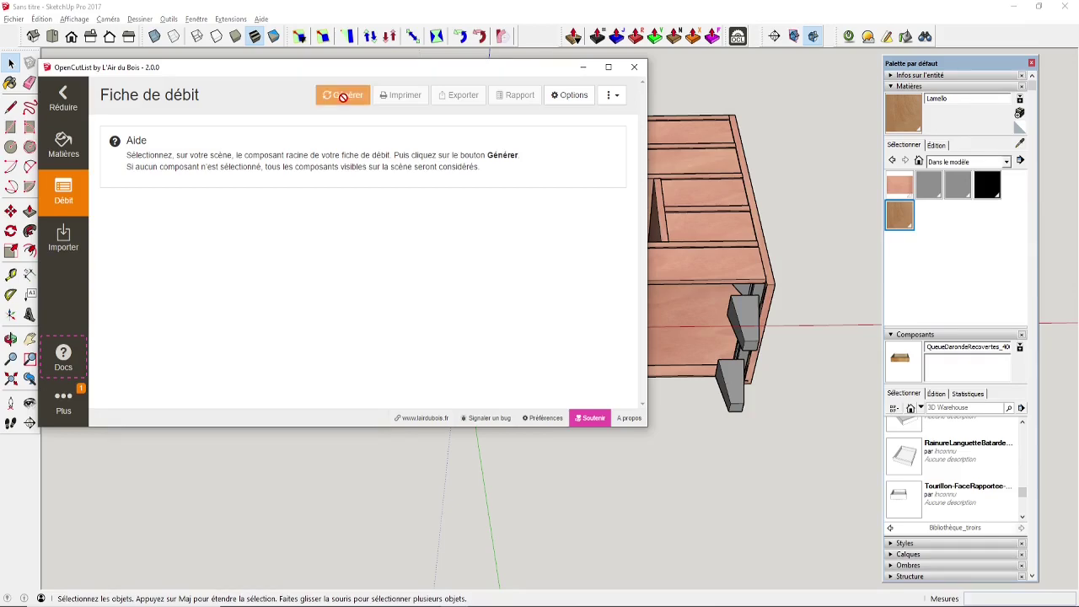
scroll(308, 293, "down", 10)
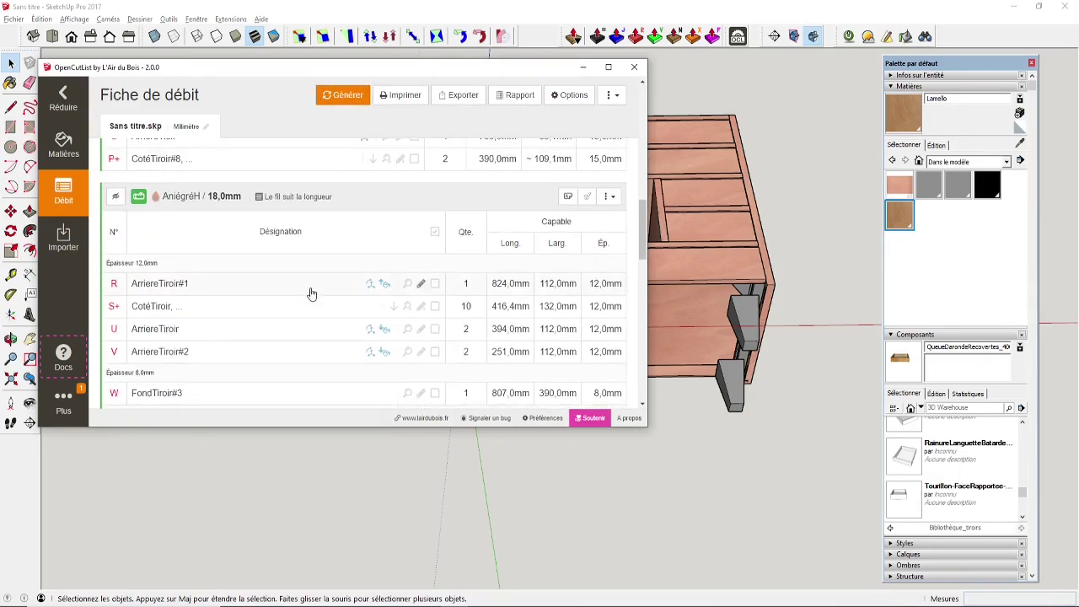
scroll(311, 293, "down", 10)
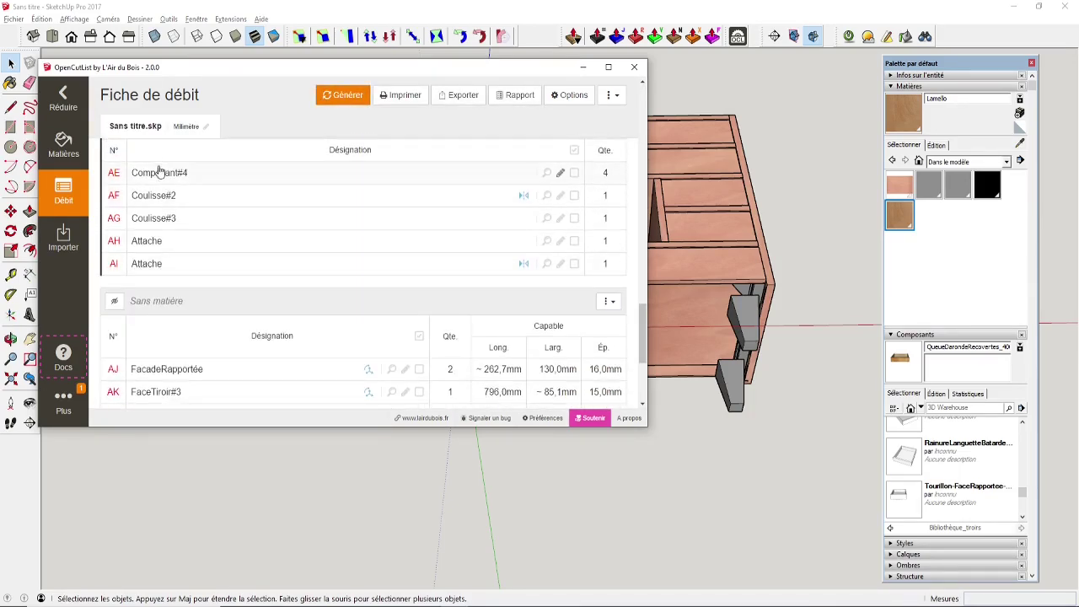
scroll(168, 243, "up", 3)
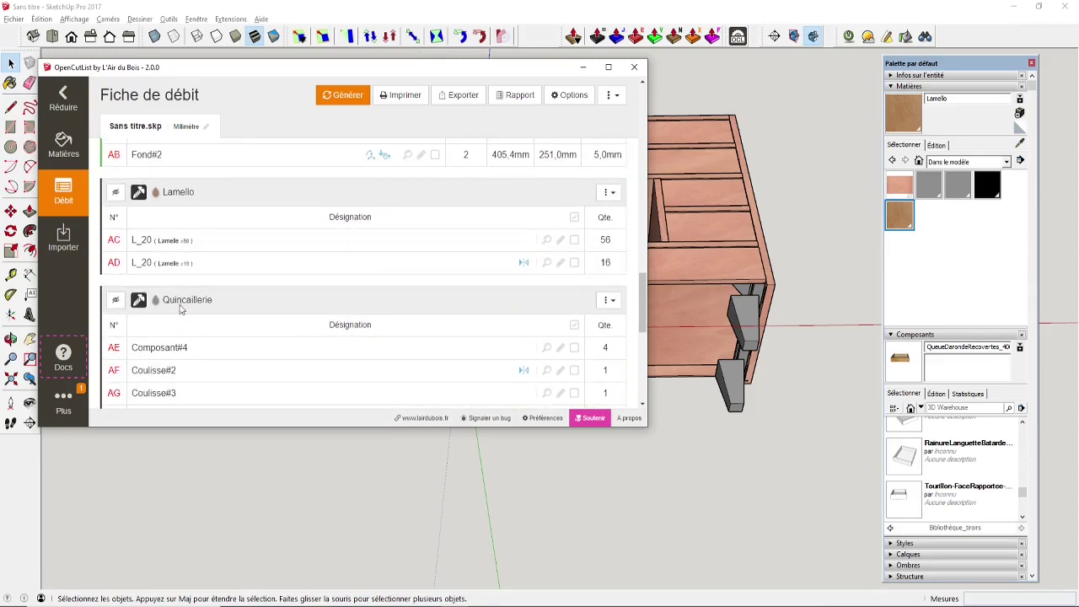